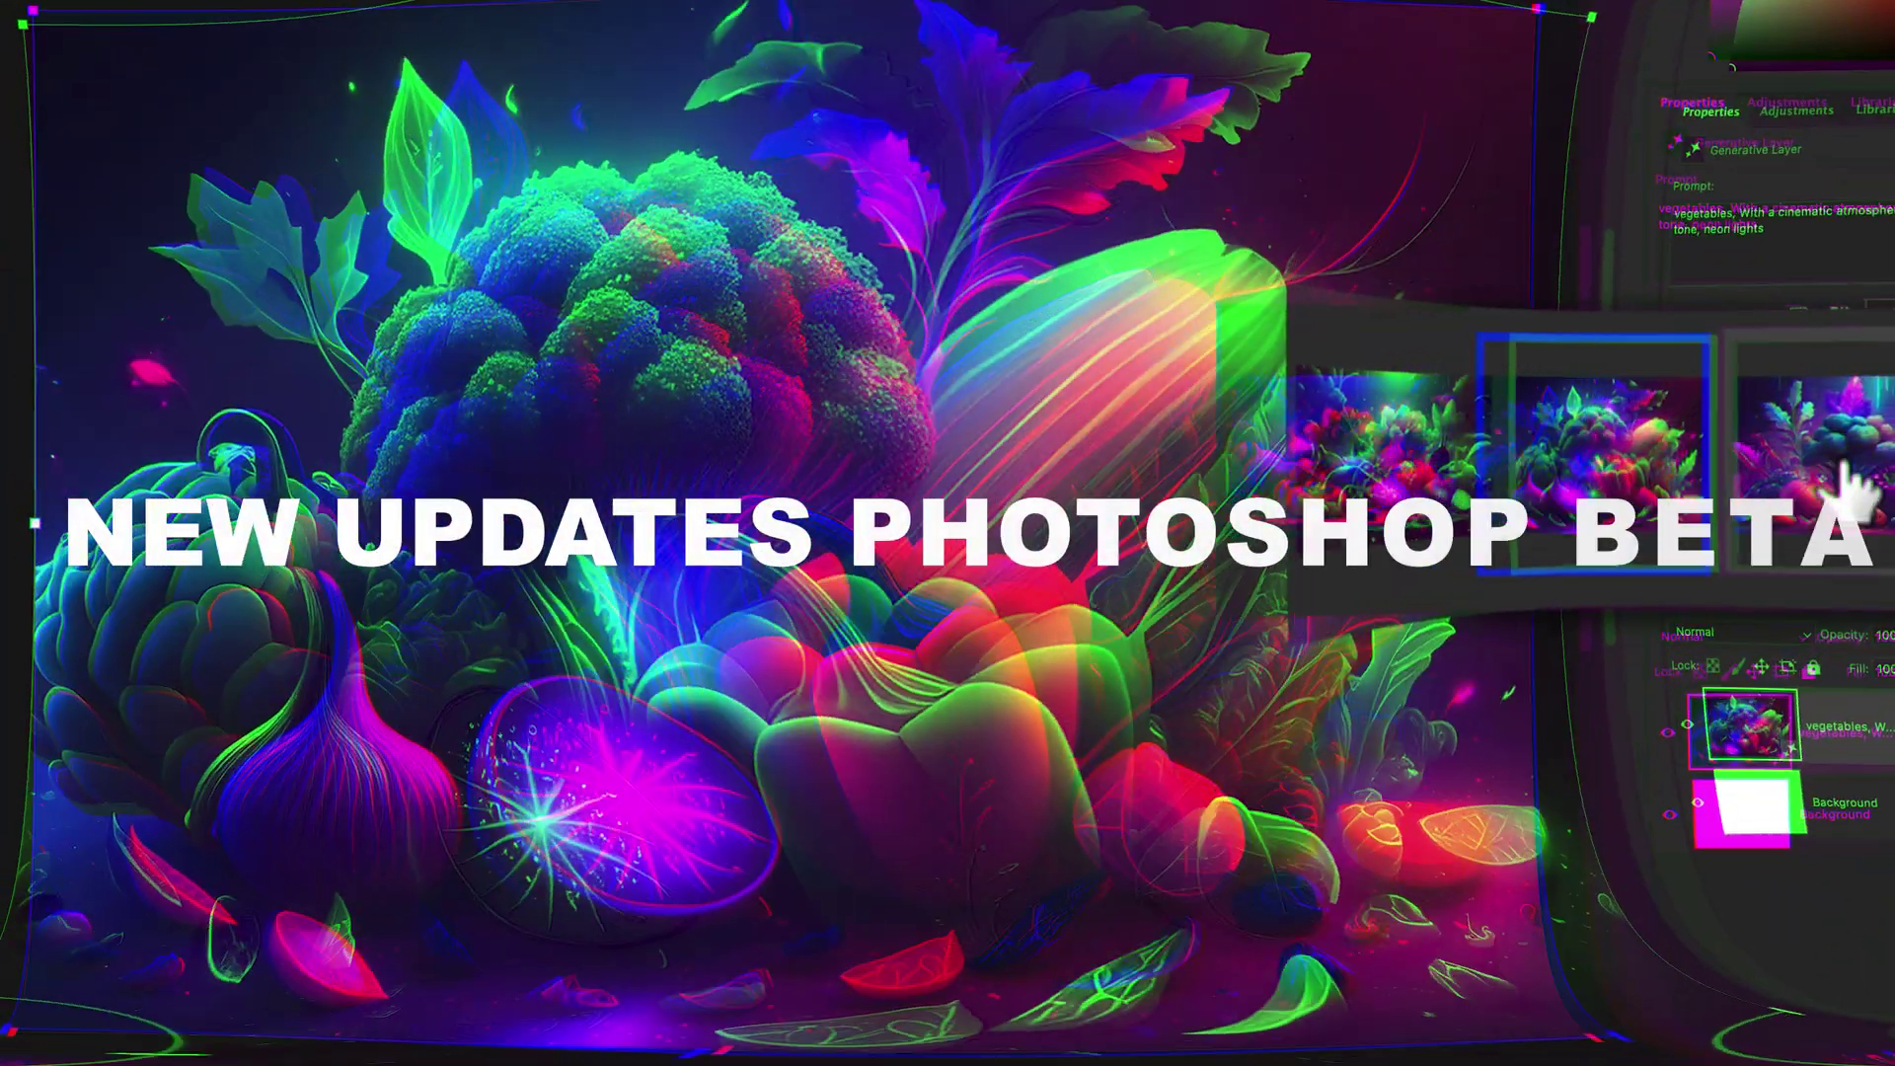
Compare the generated variations of the neon-lit vegetables image
click(1851, 463)
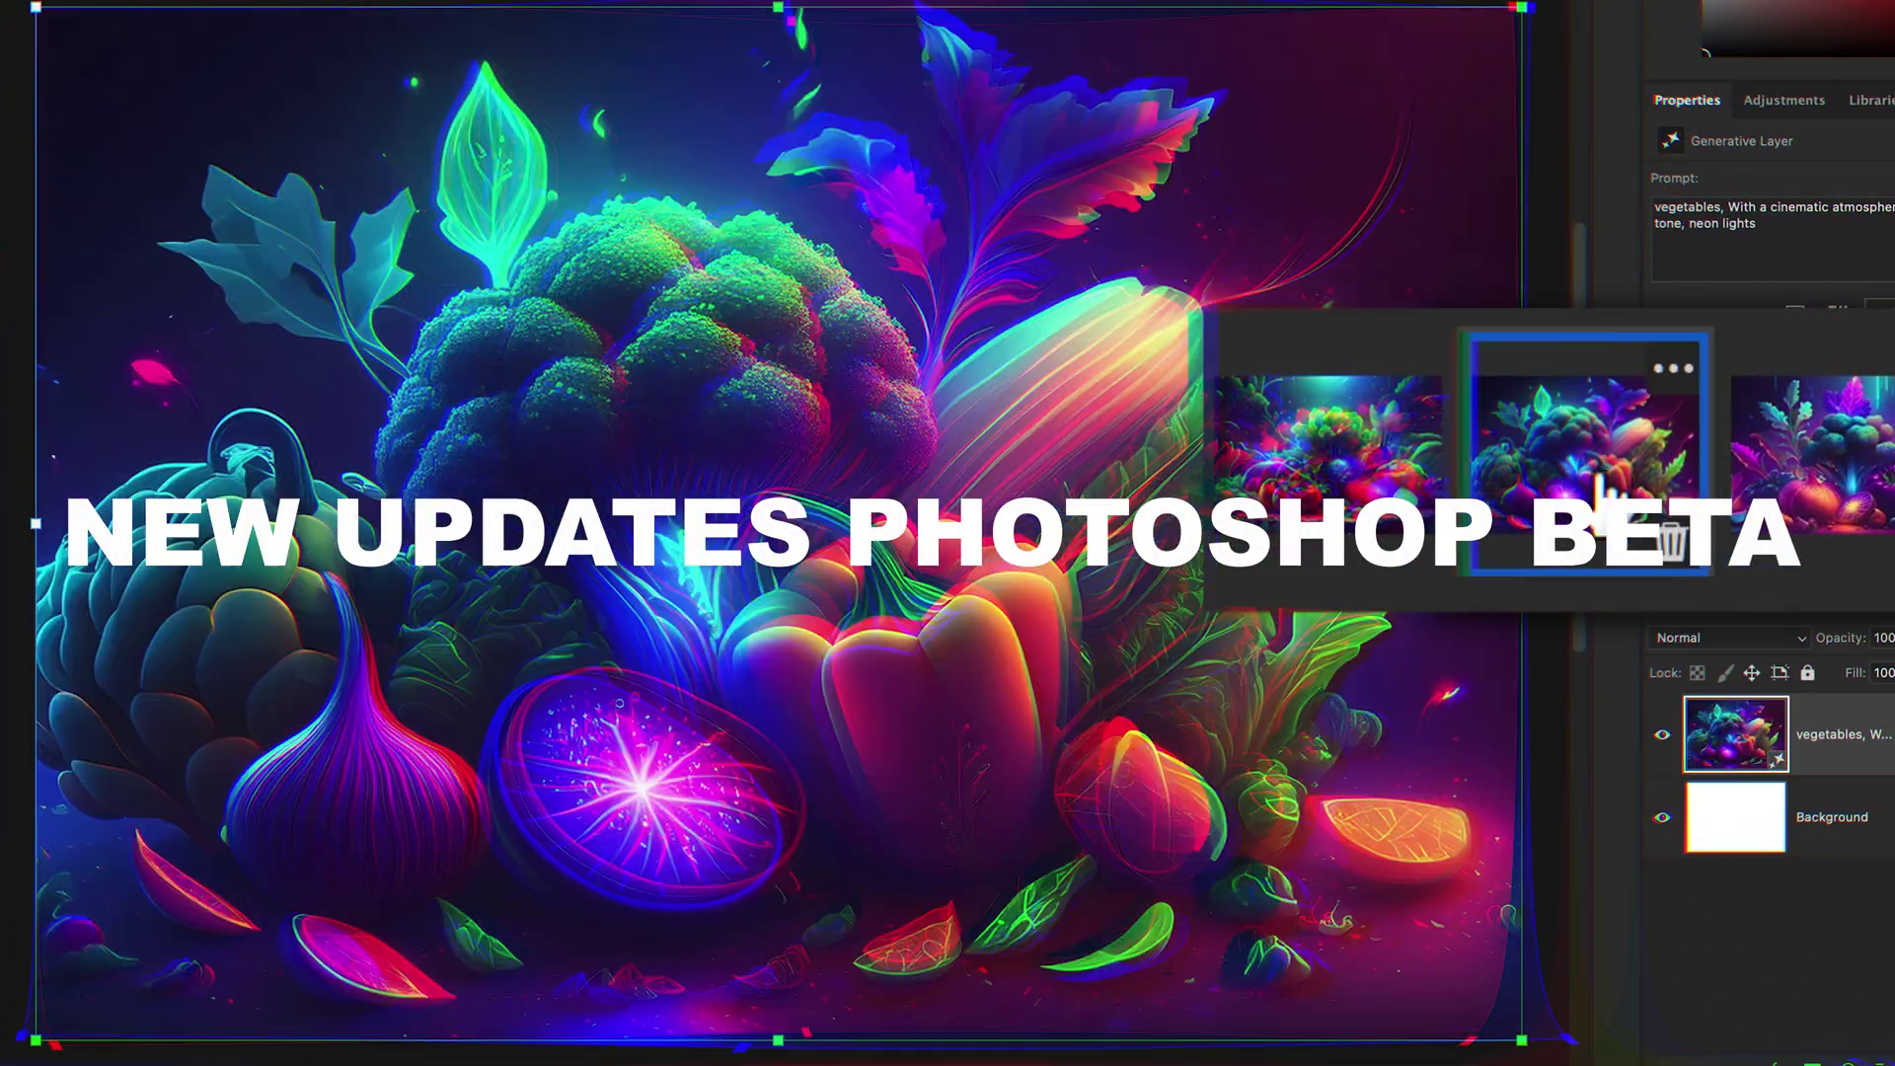
click(1367, 483)
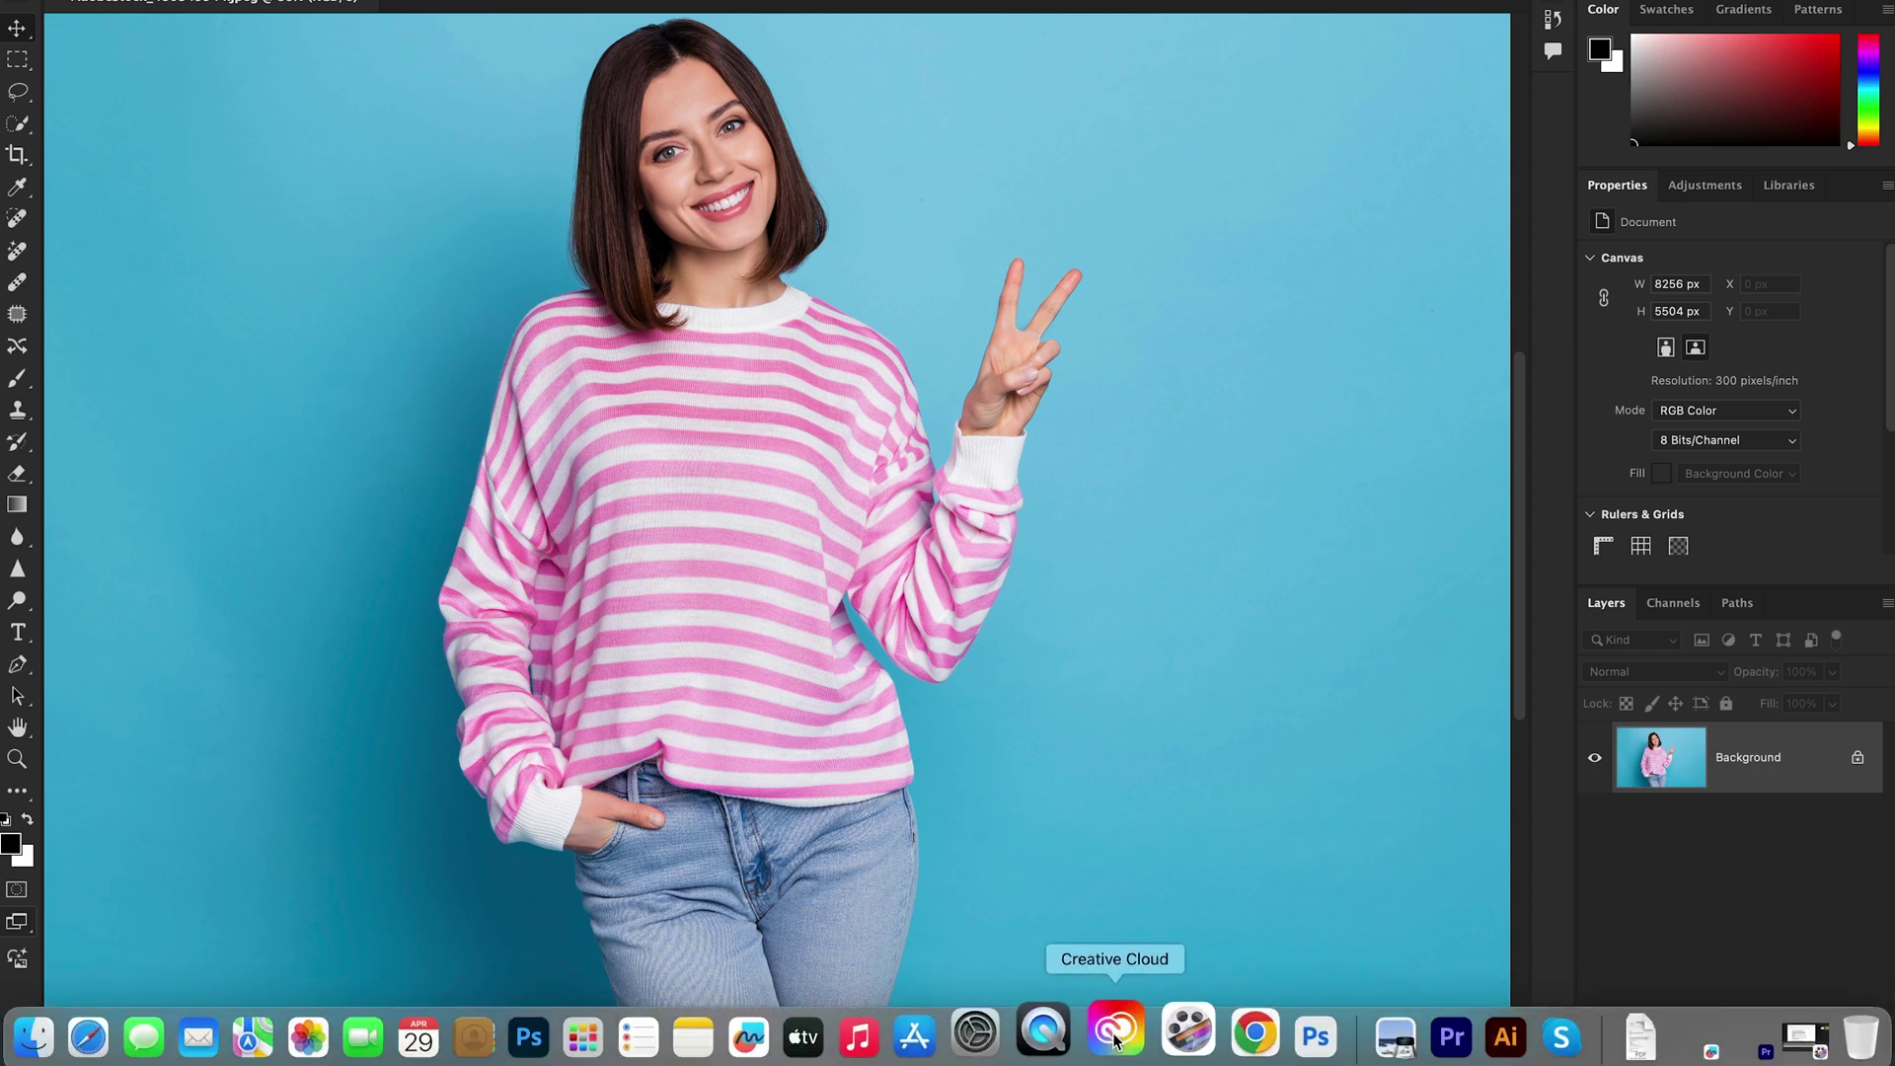
Switch to Creative Cloud and open Photoshop (Beta) from its page in the beta apps
click(1115, 1039)
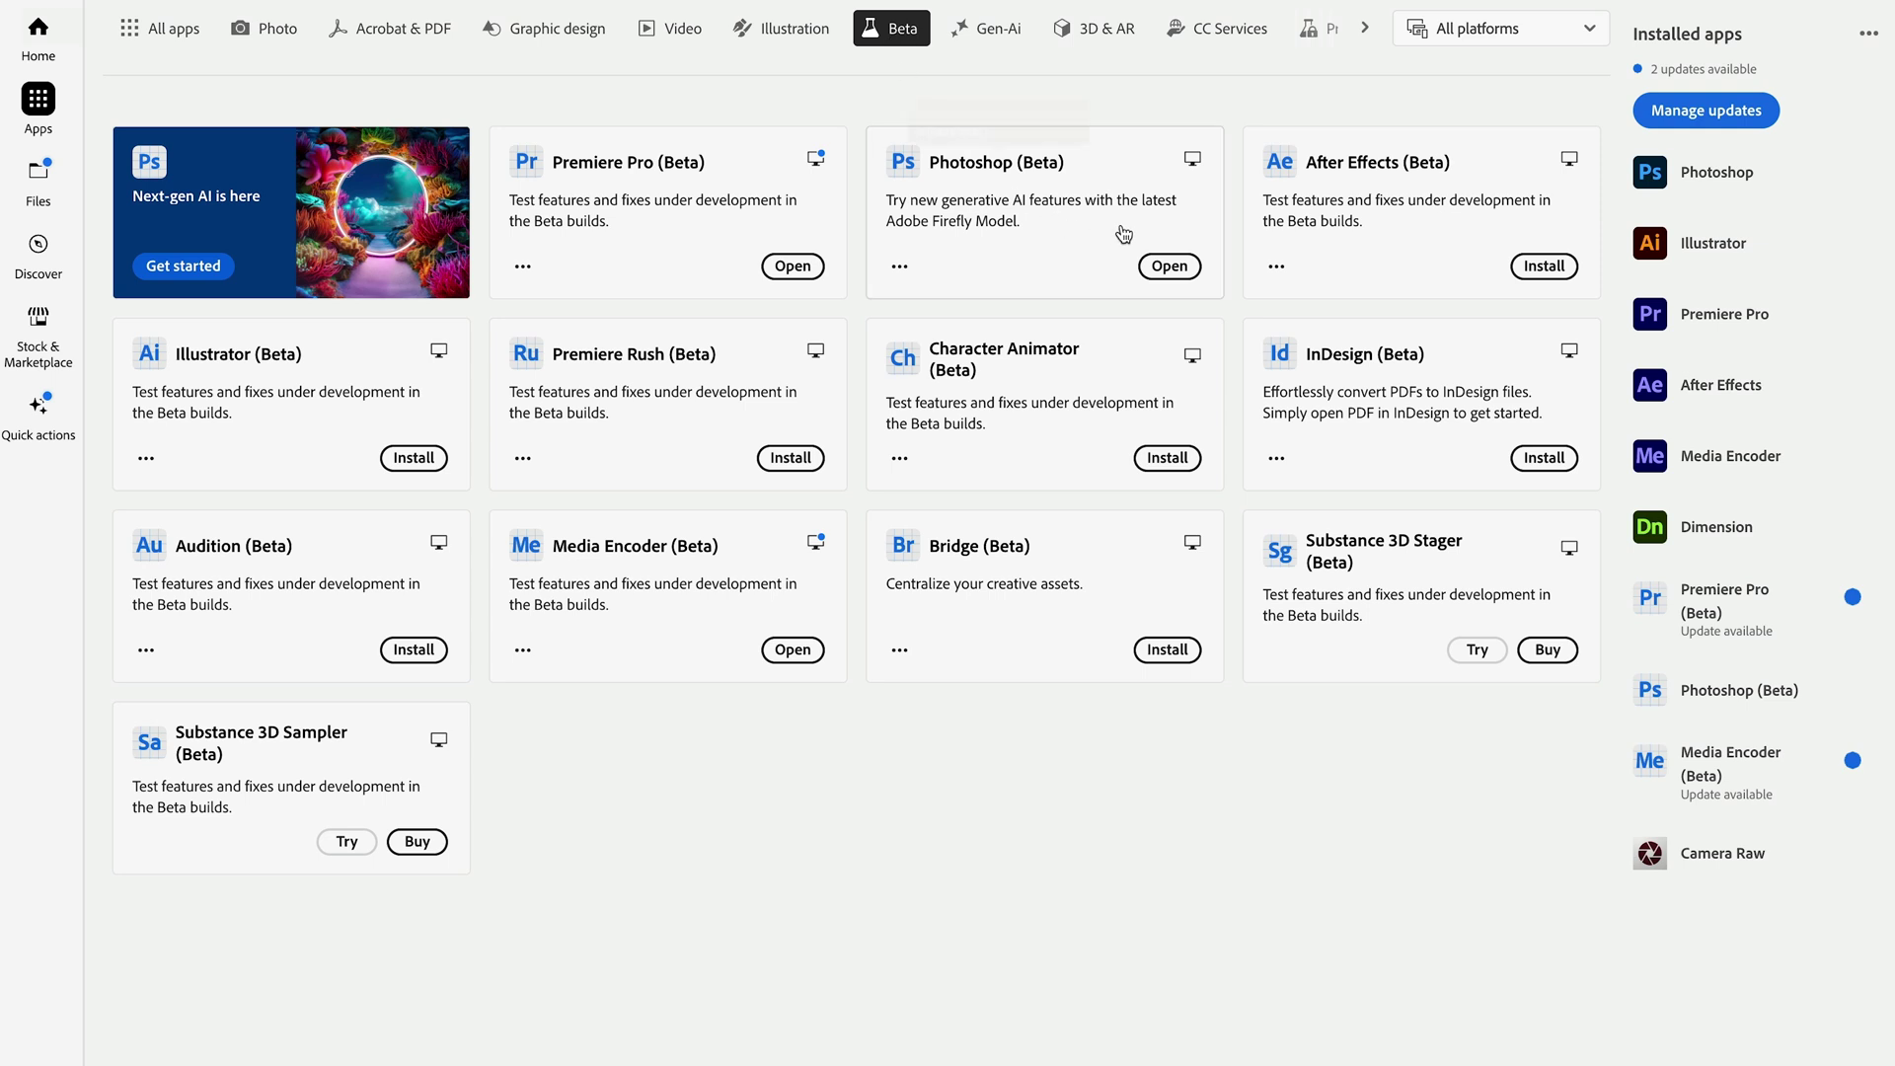
click(935, 183)
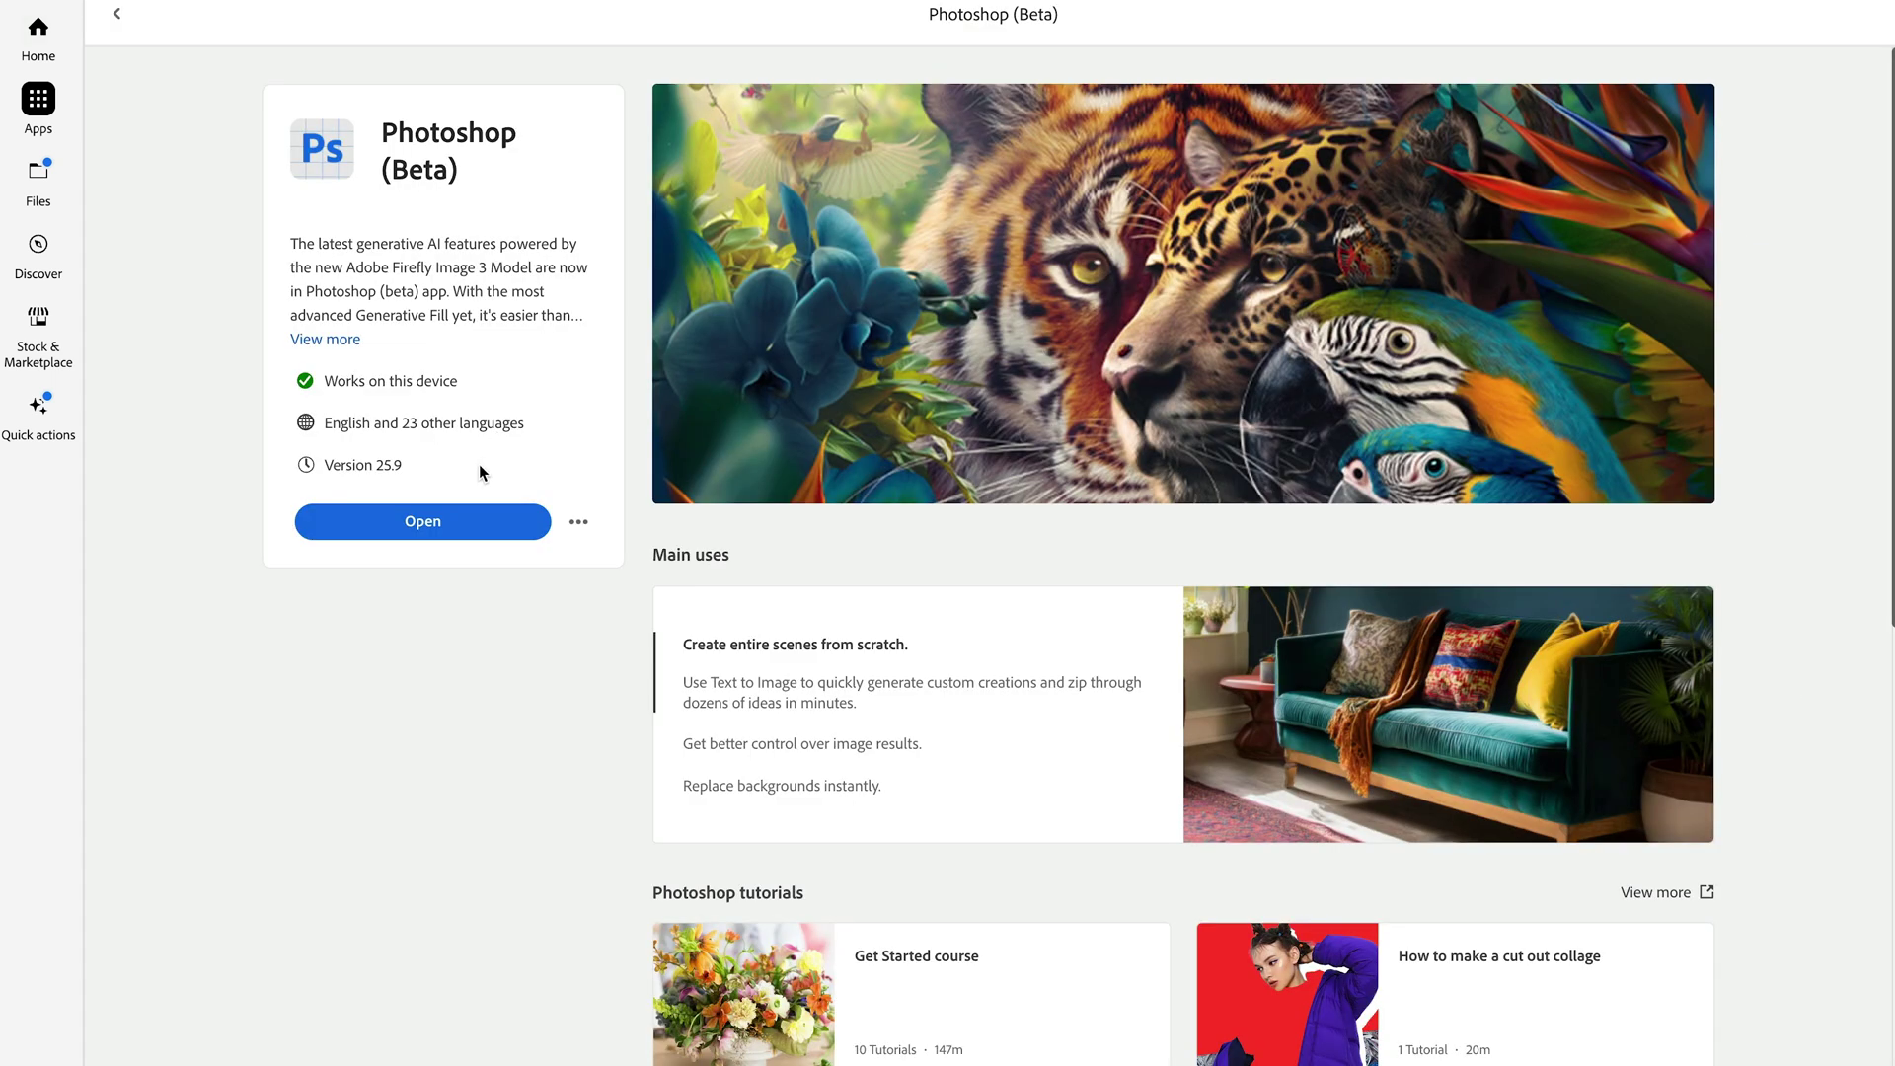
click(469, 534)
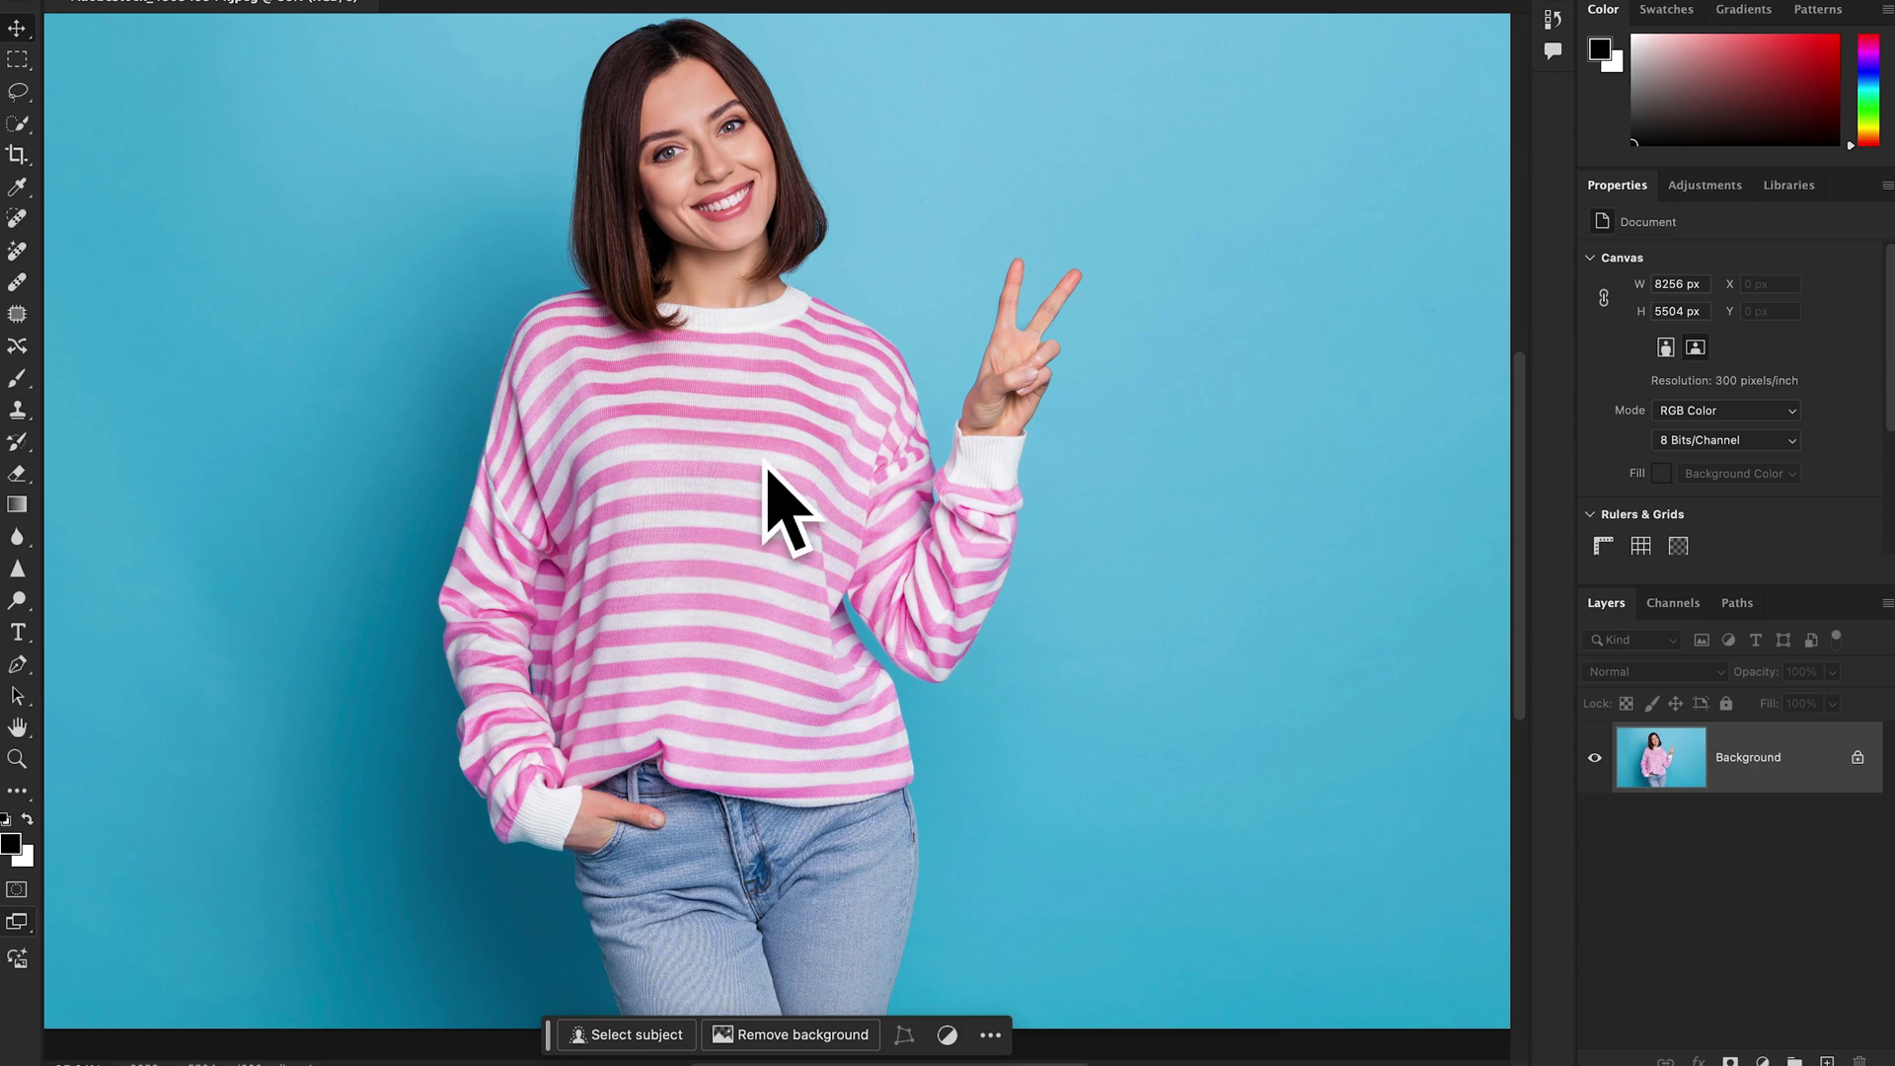
Select the woman's striped sweater with the Quick Selection Tool and reduce the brush size
click(15, 127)
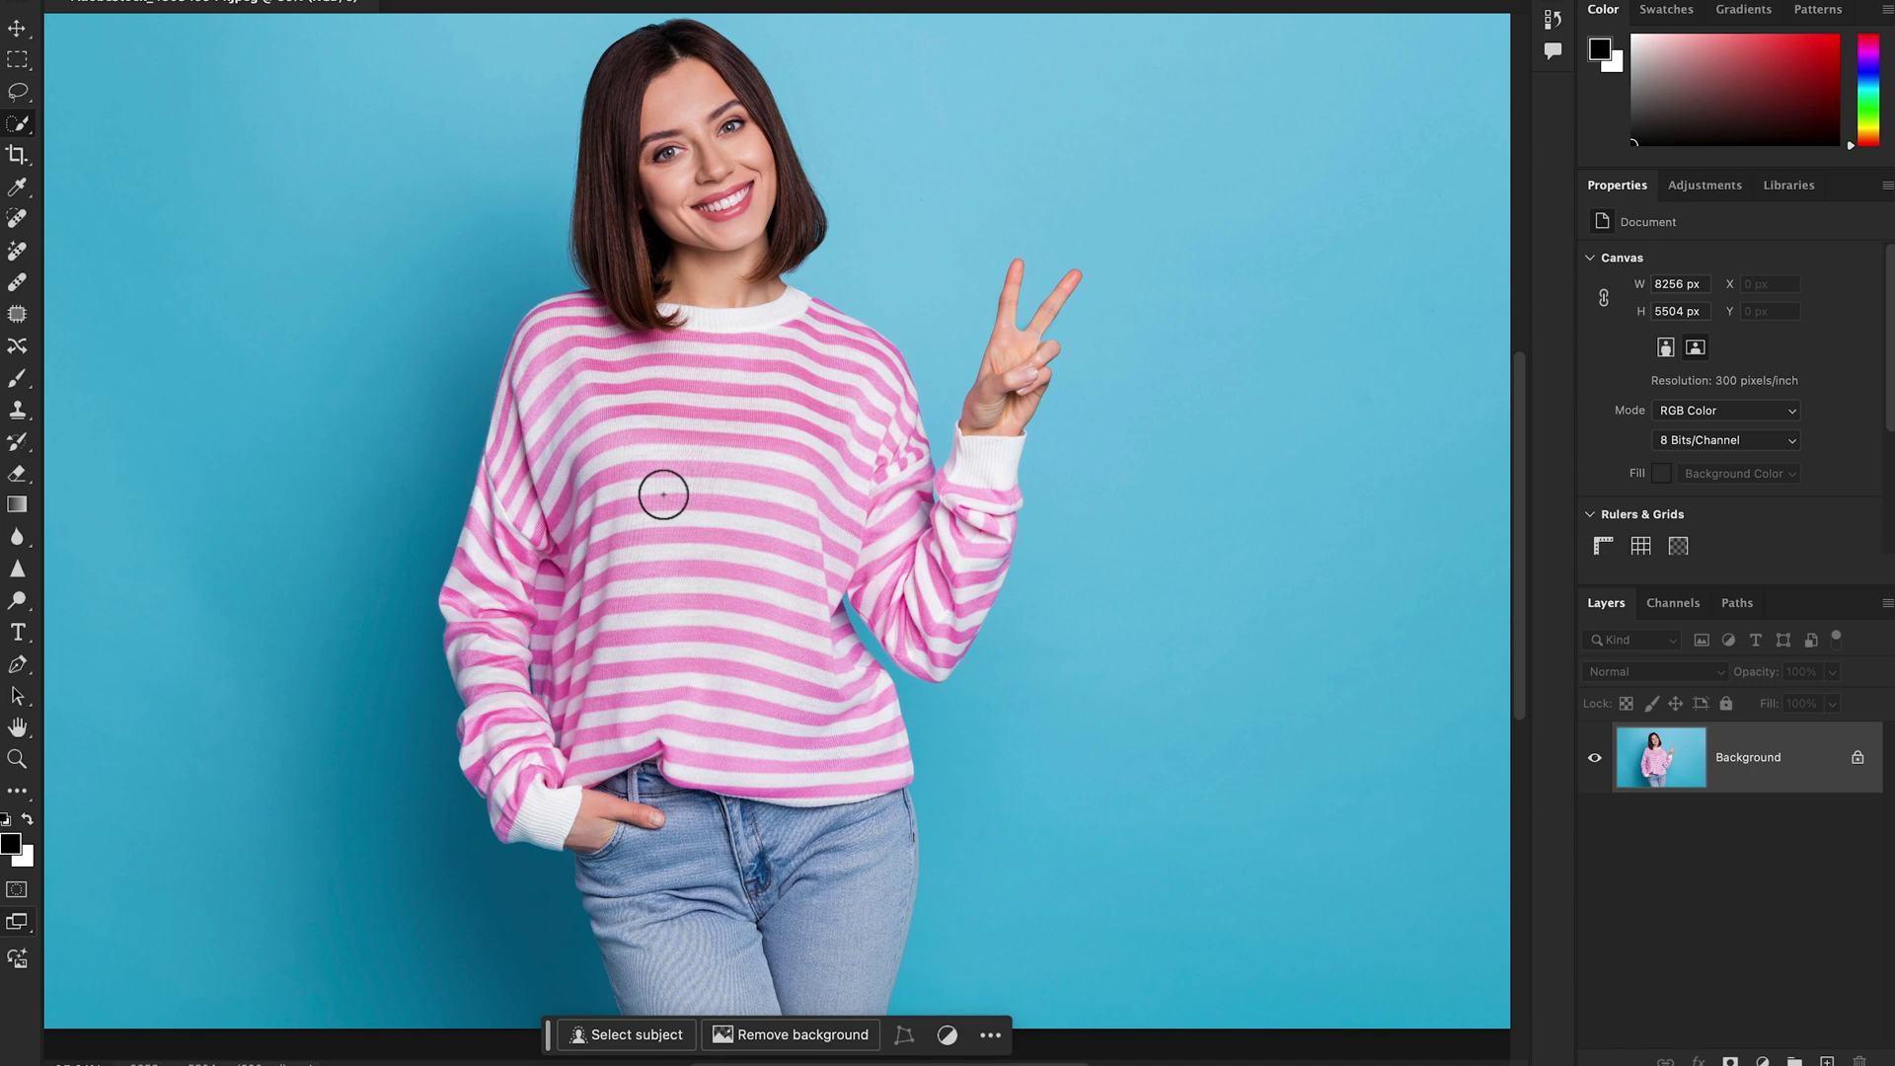
right_click(17, 129)
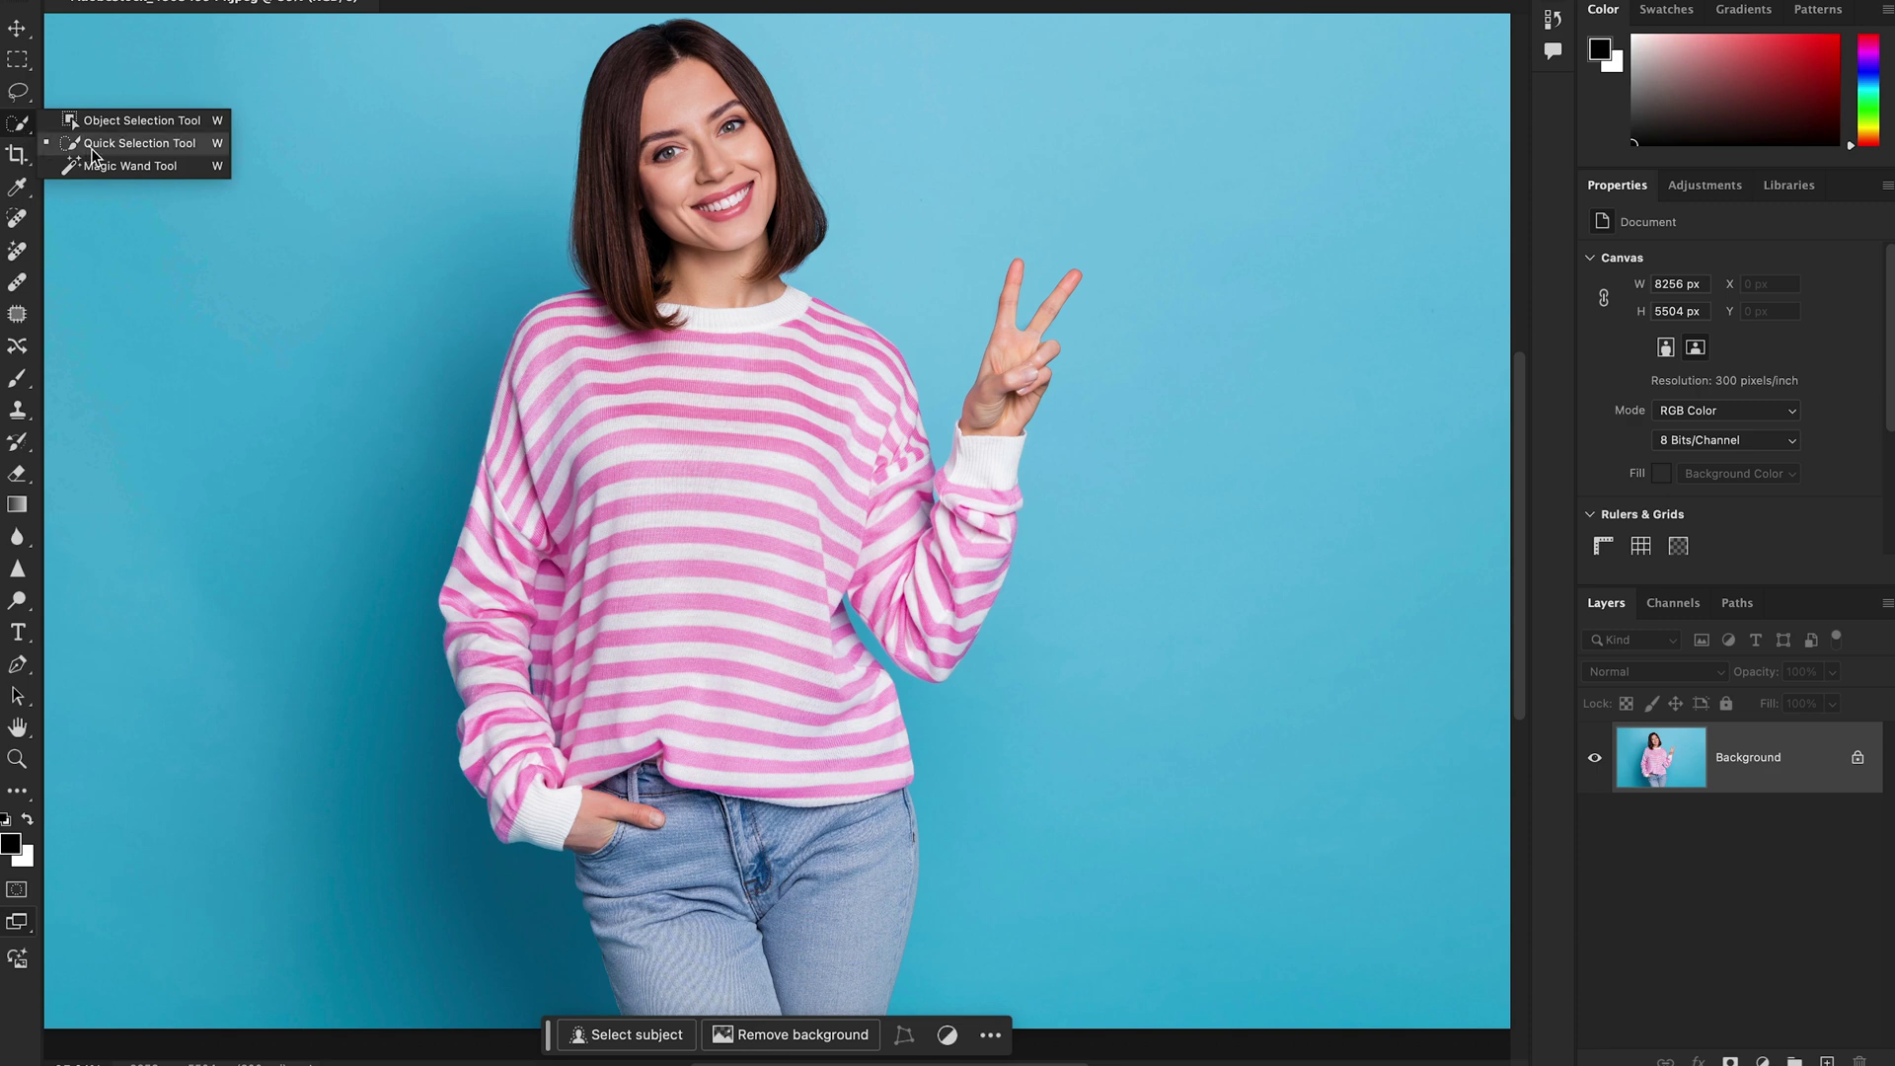
click(148, 144)
mouse_move(677, 425)
mouse_down()
mouse_move(638, 594)
mouse_move(562, 345)
mouse_move(530, 692)
mouse_move(782, 699)
mouse_move(915, 558)
mouse_move(940, 558)
mouse_move(936, 600)
mouse_move(968, 502)
mouse_move(885, 525)
mouse_up()
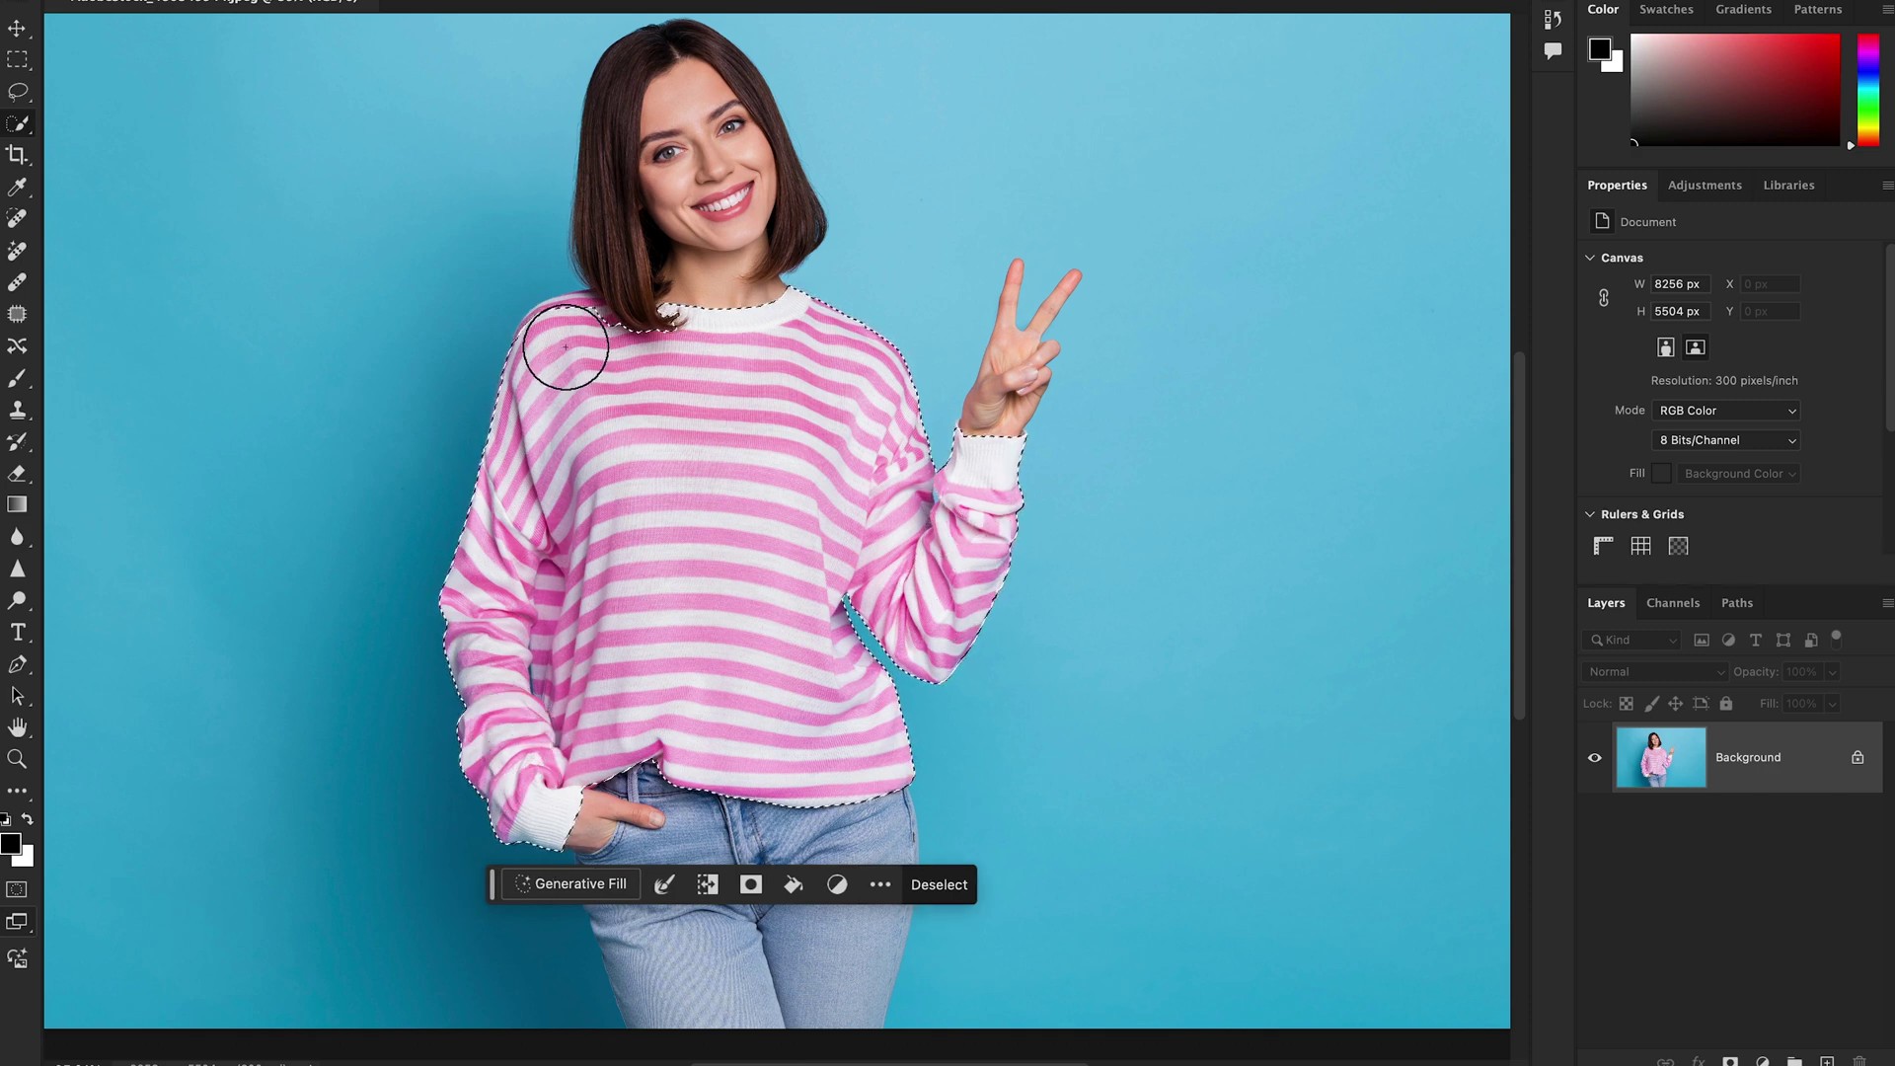
key(bracketleft)
key(bracketleft)
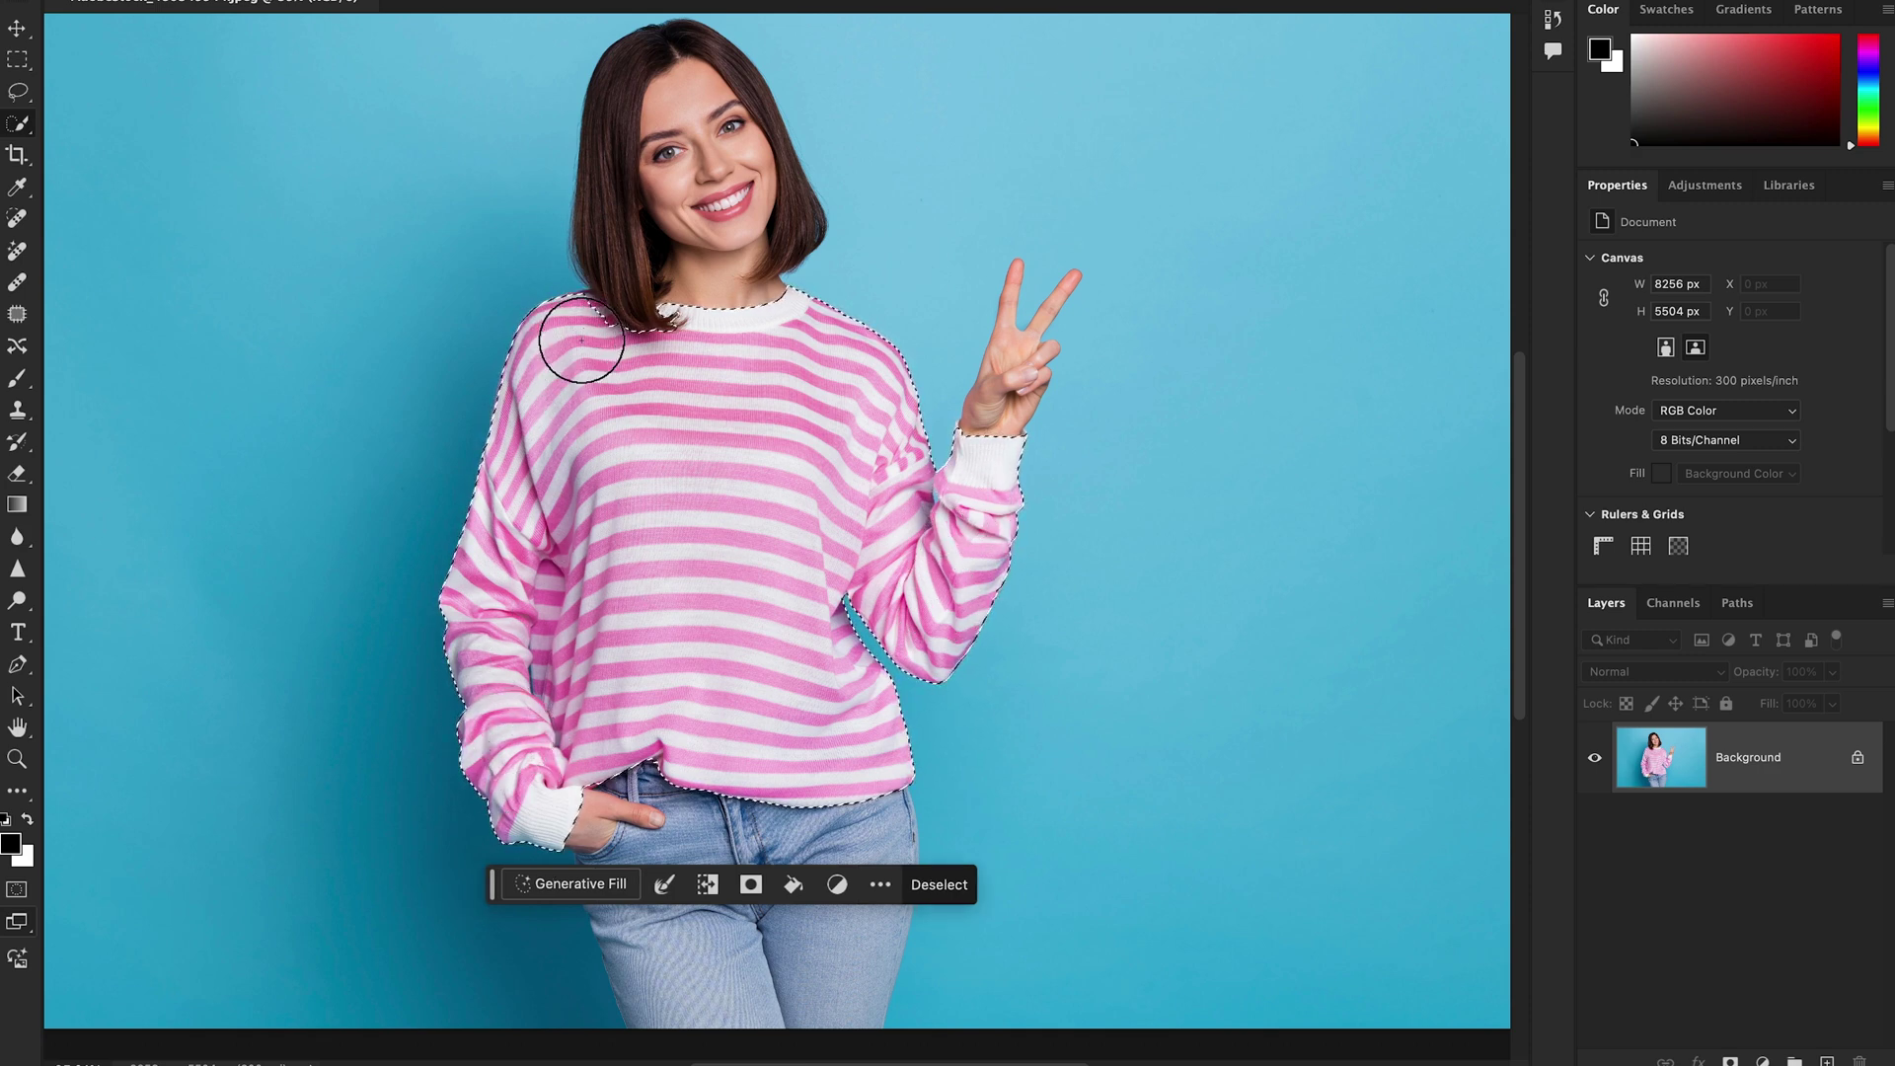
key(bracketleft)
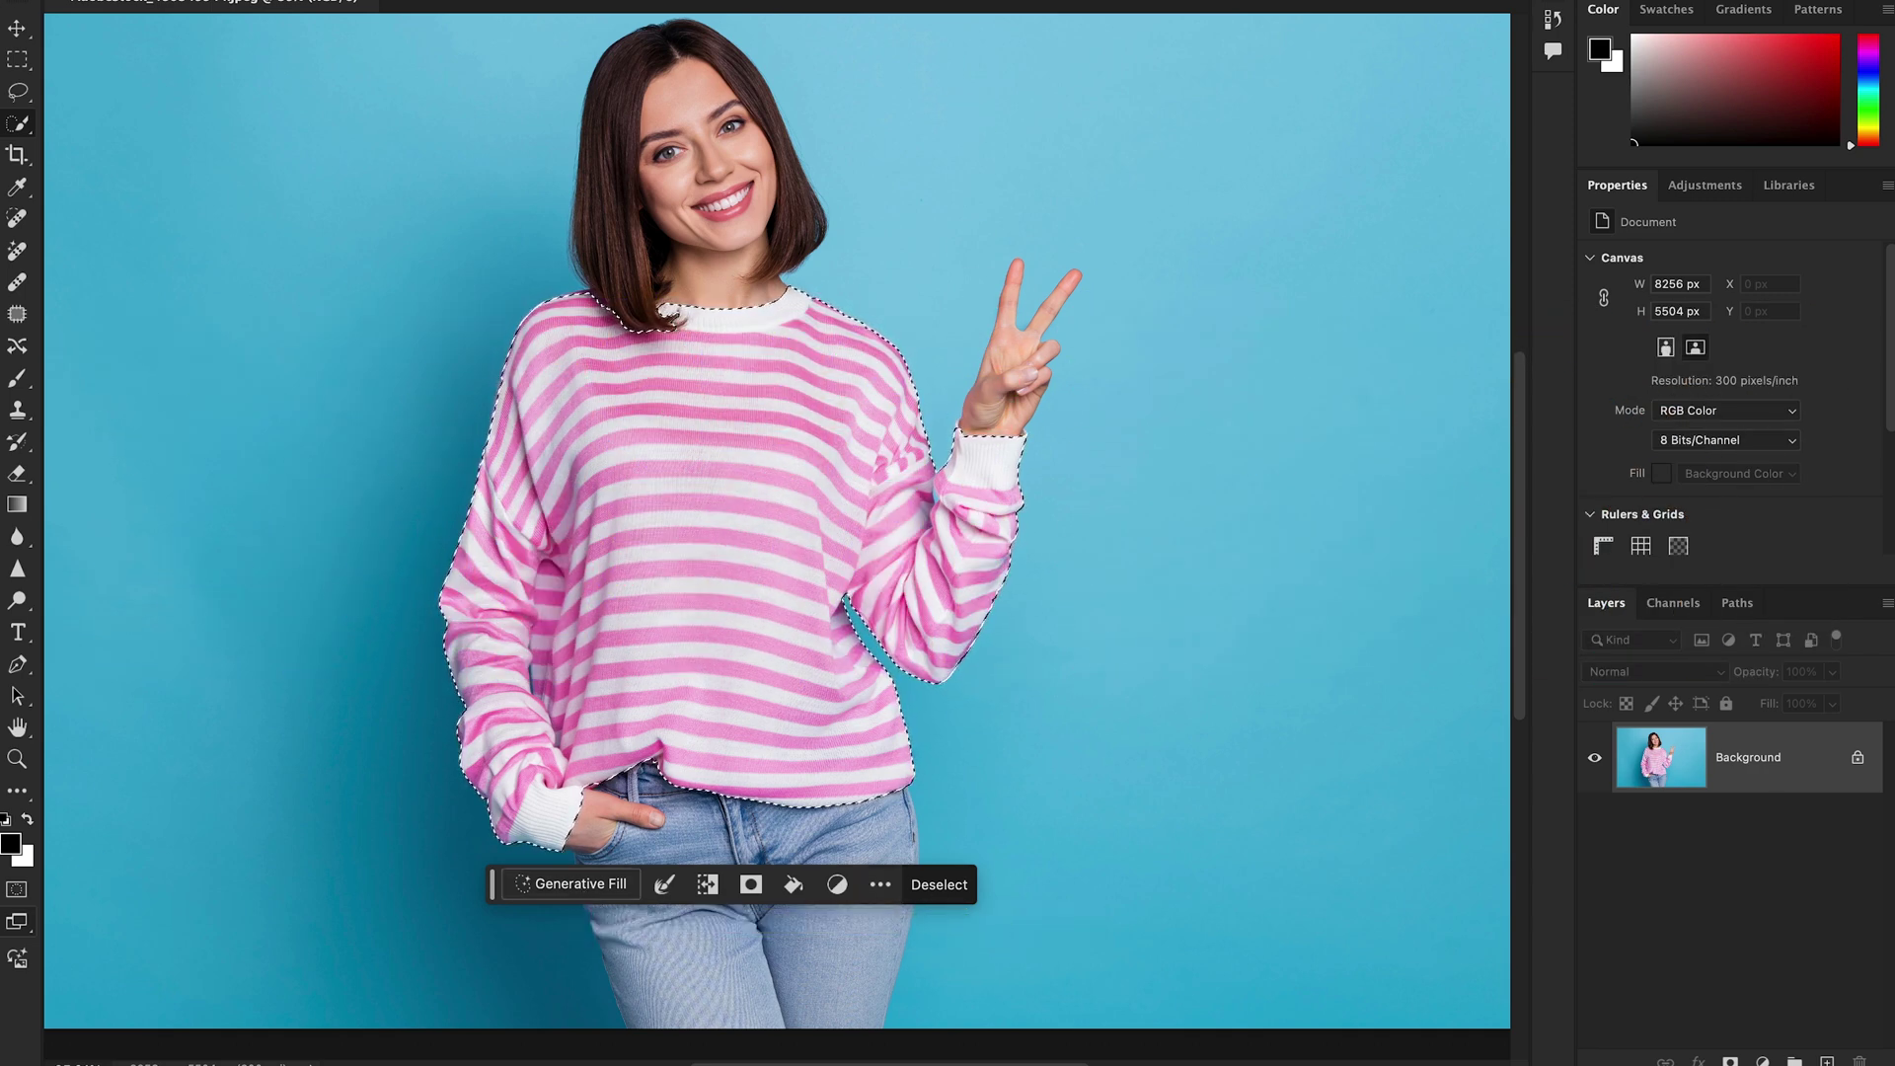
With the Contextual Task Bar enabled, run Generative Fill on the sweater selection with AdobeStock_233024947.jpg as reference image and no prompt
click(760, 2)
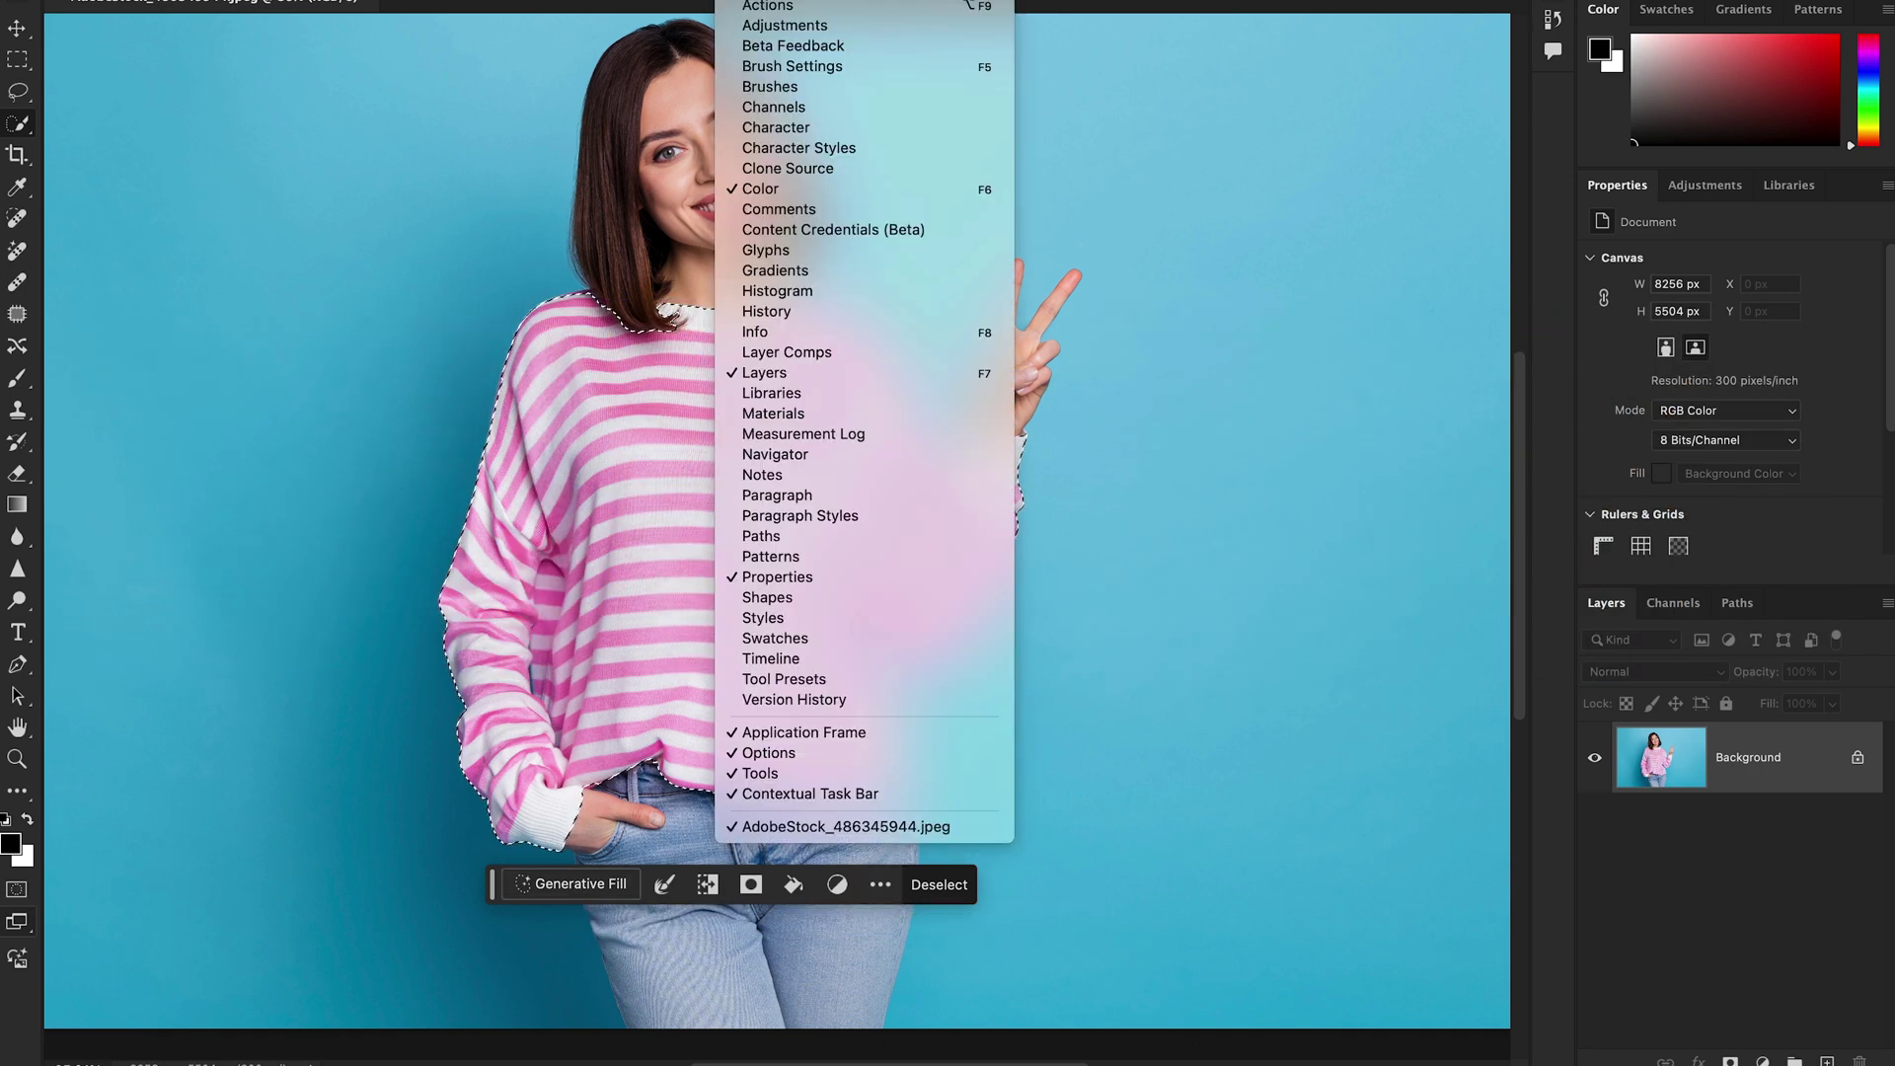
click(890, 795)
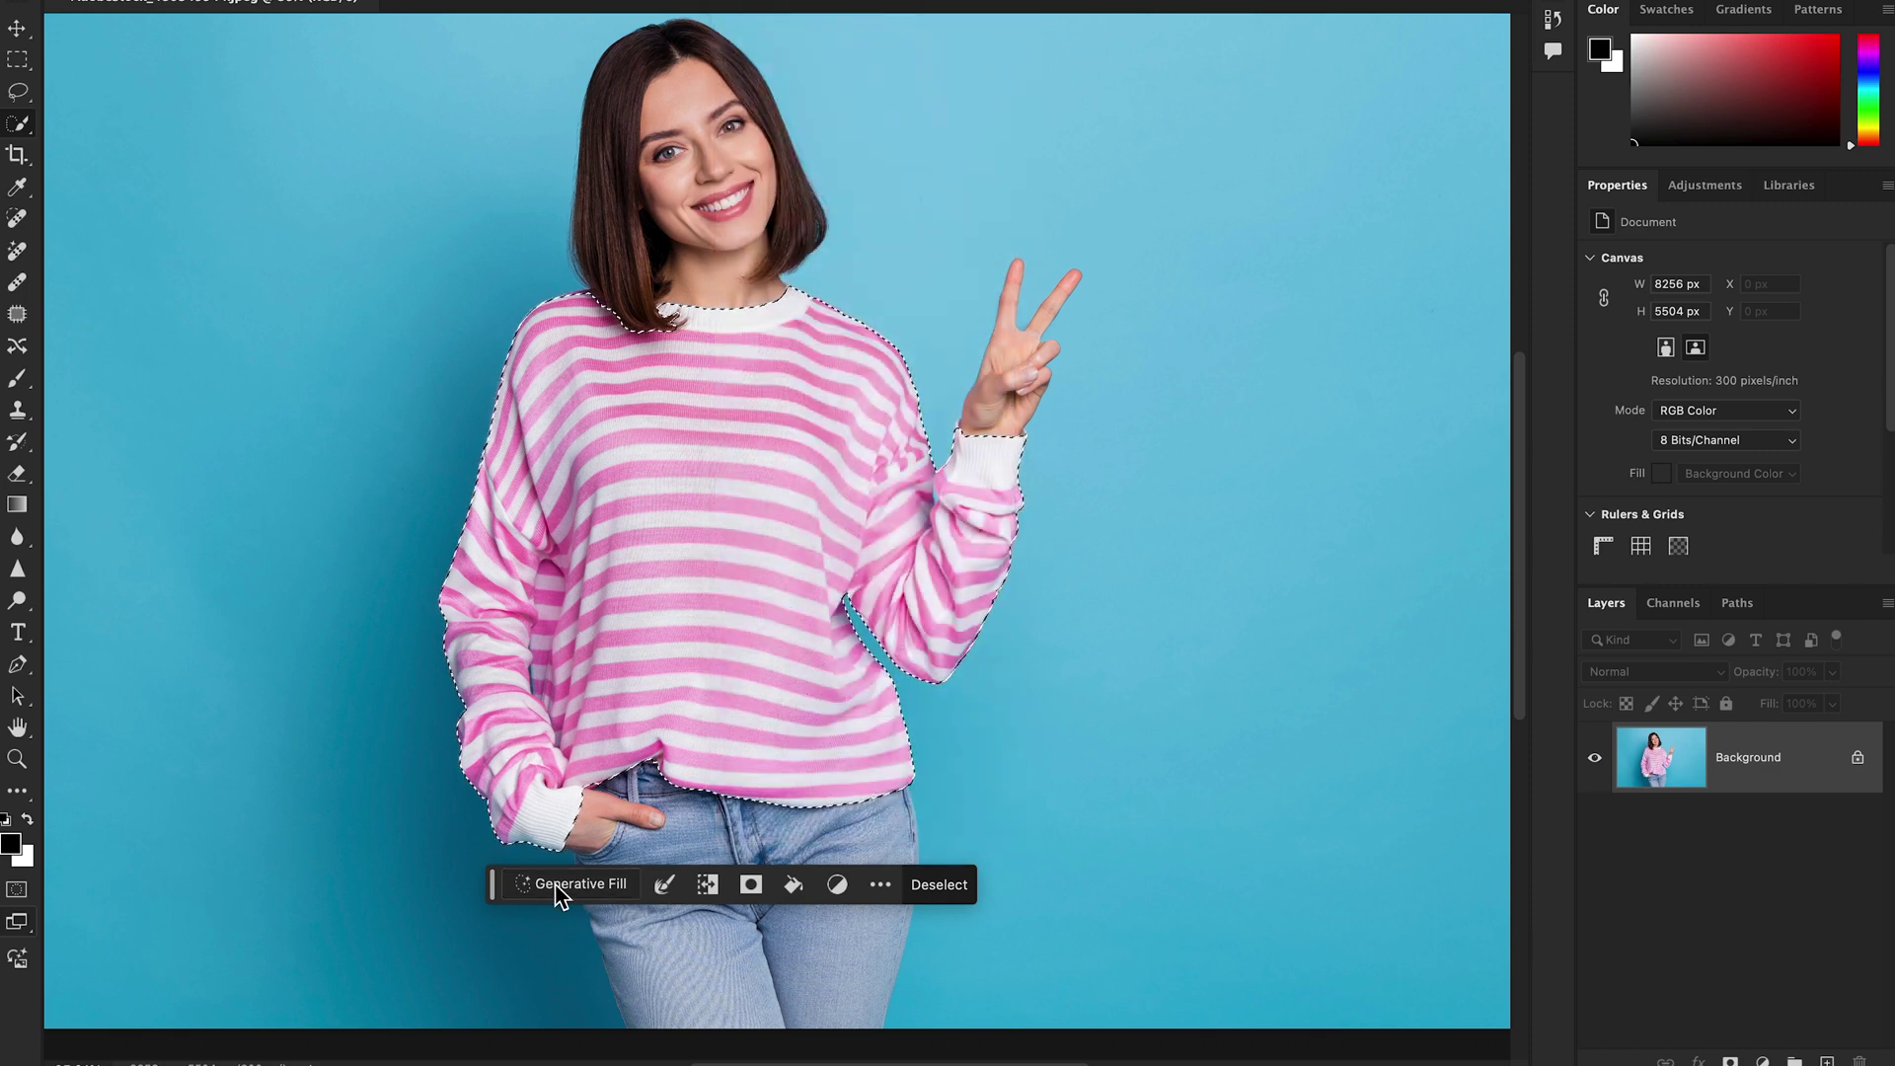
click(558, 892)
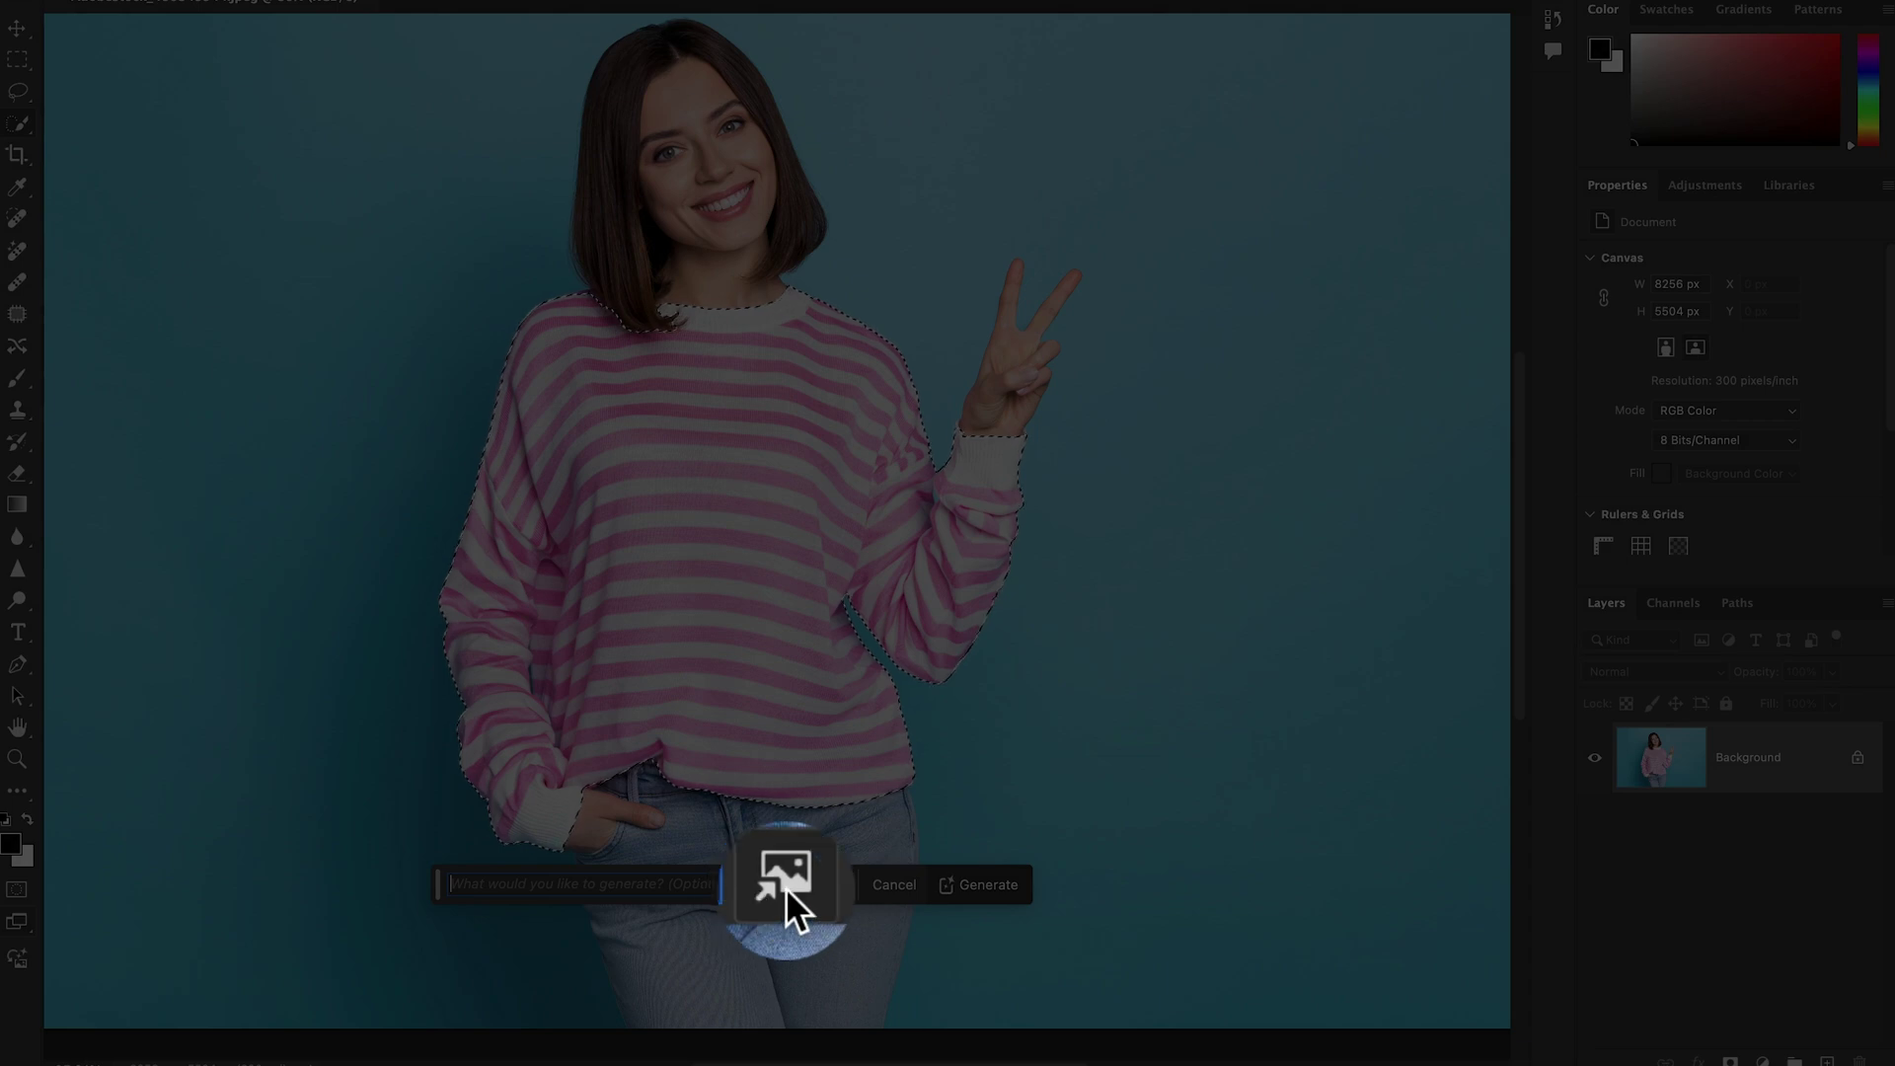
mouse_move(785, 886)
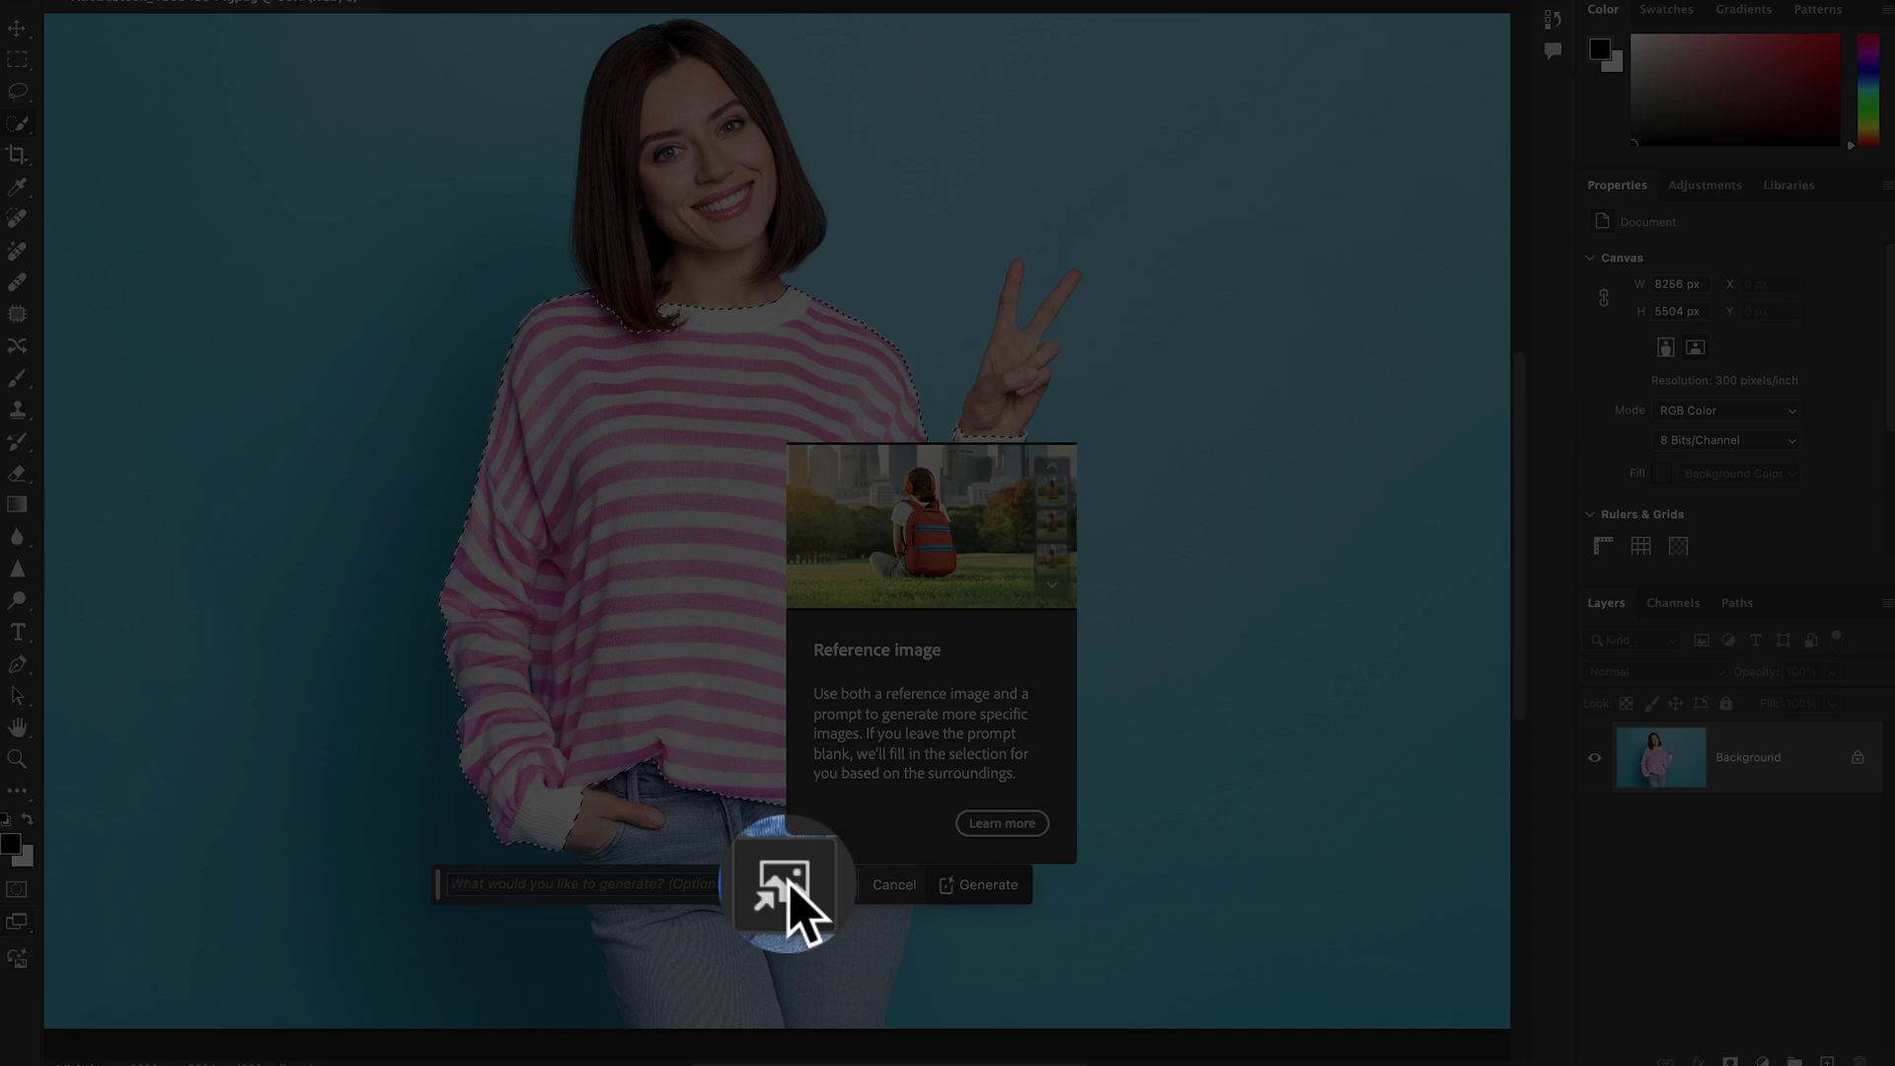
click(785, 882)
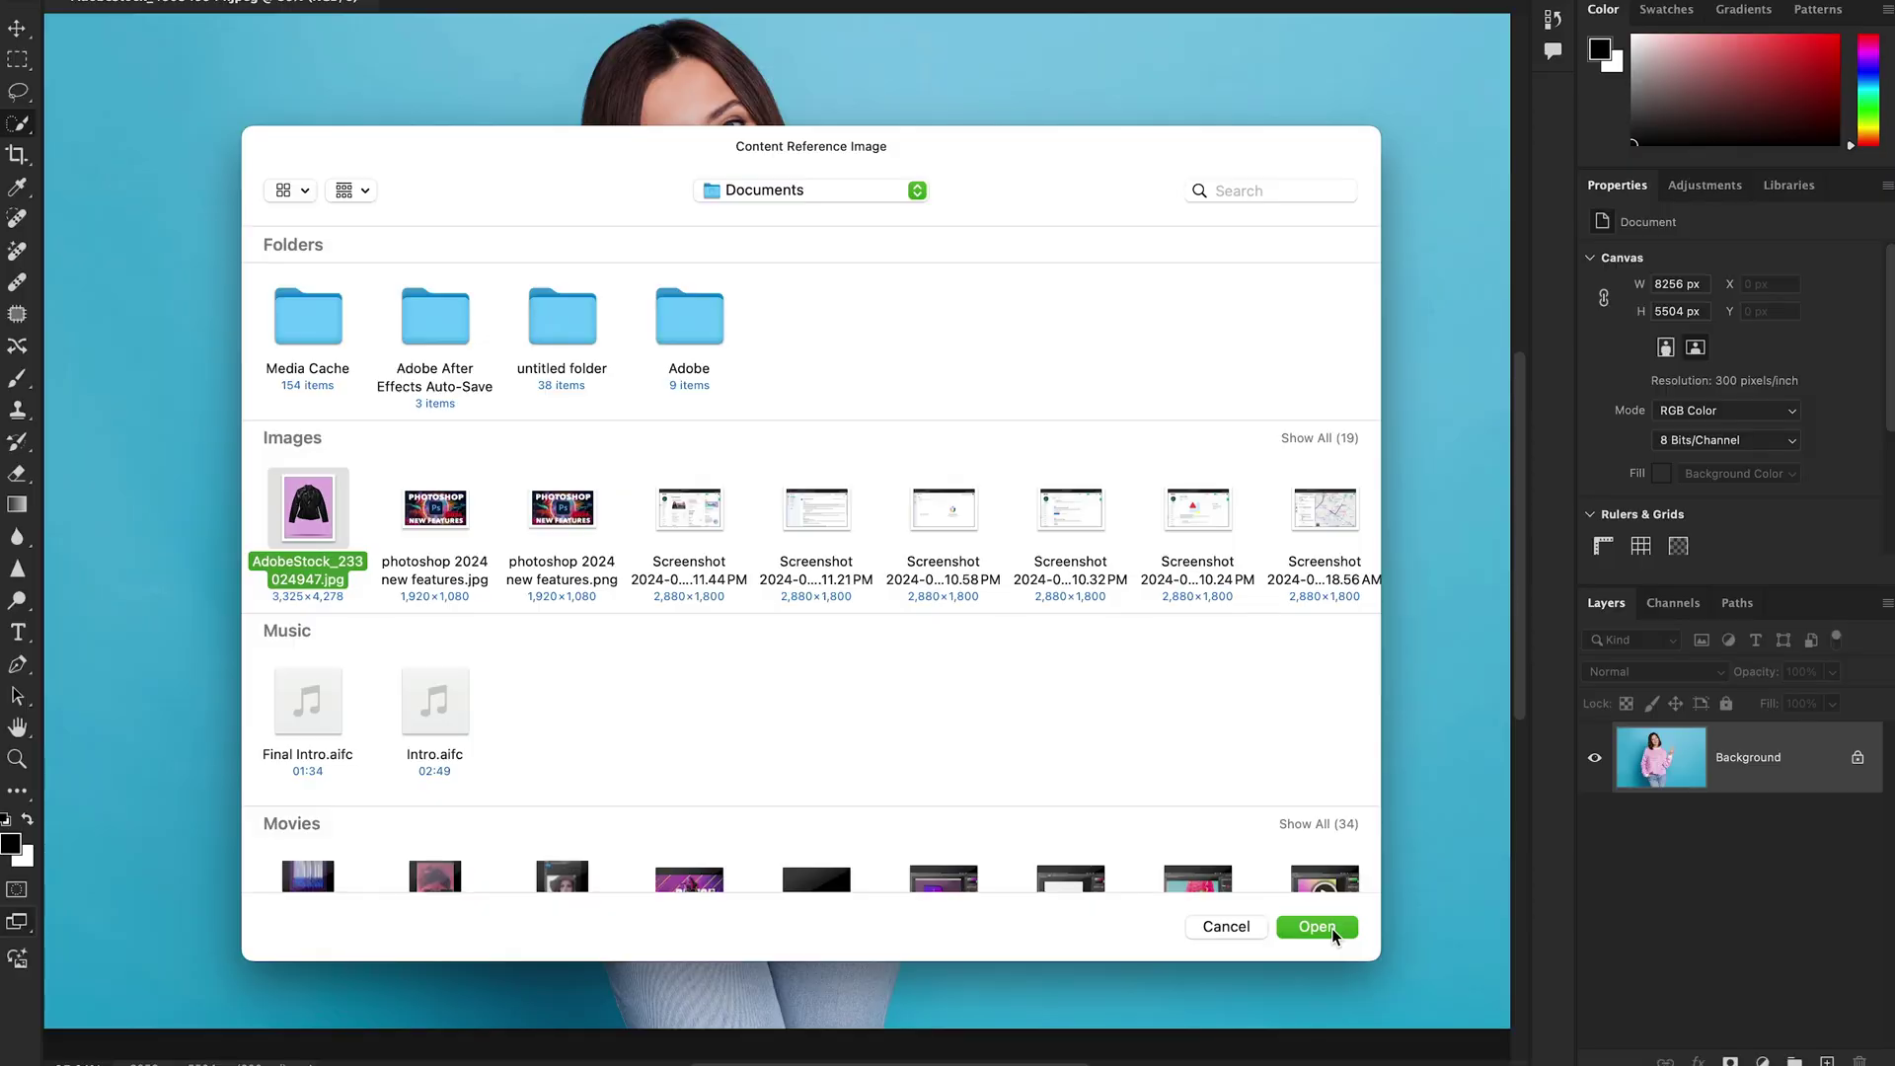
click(1317, 926)
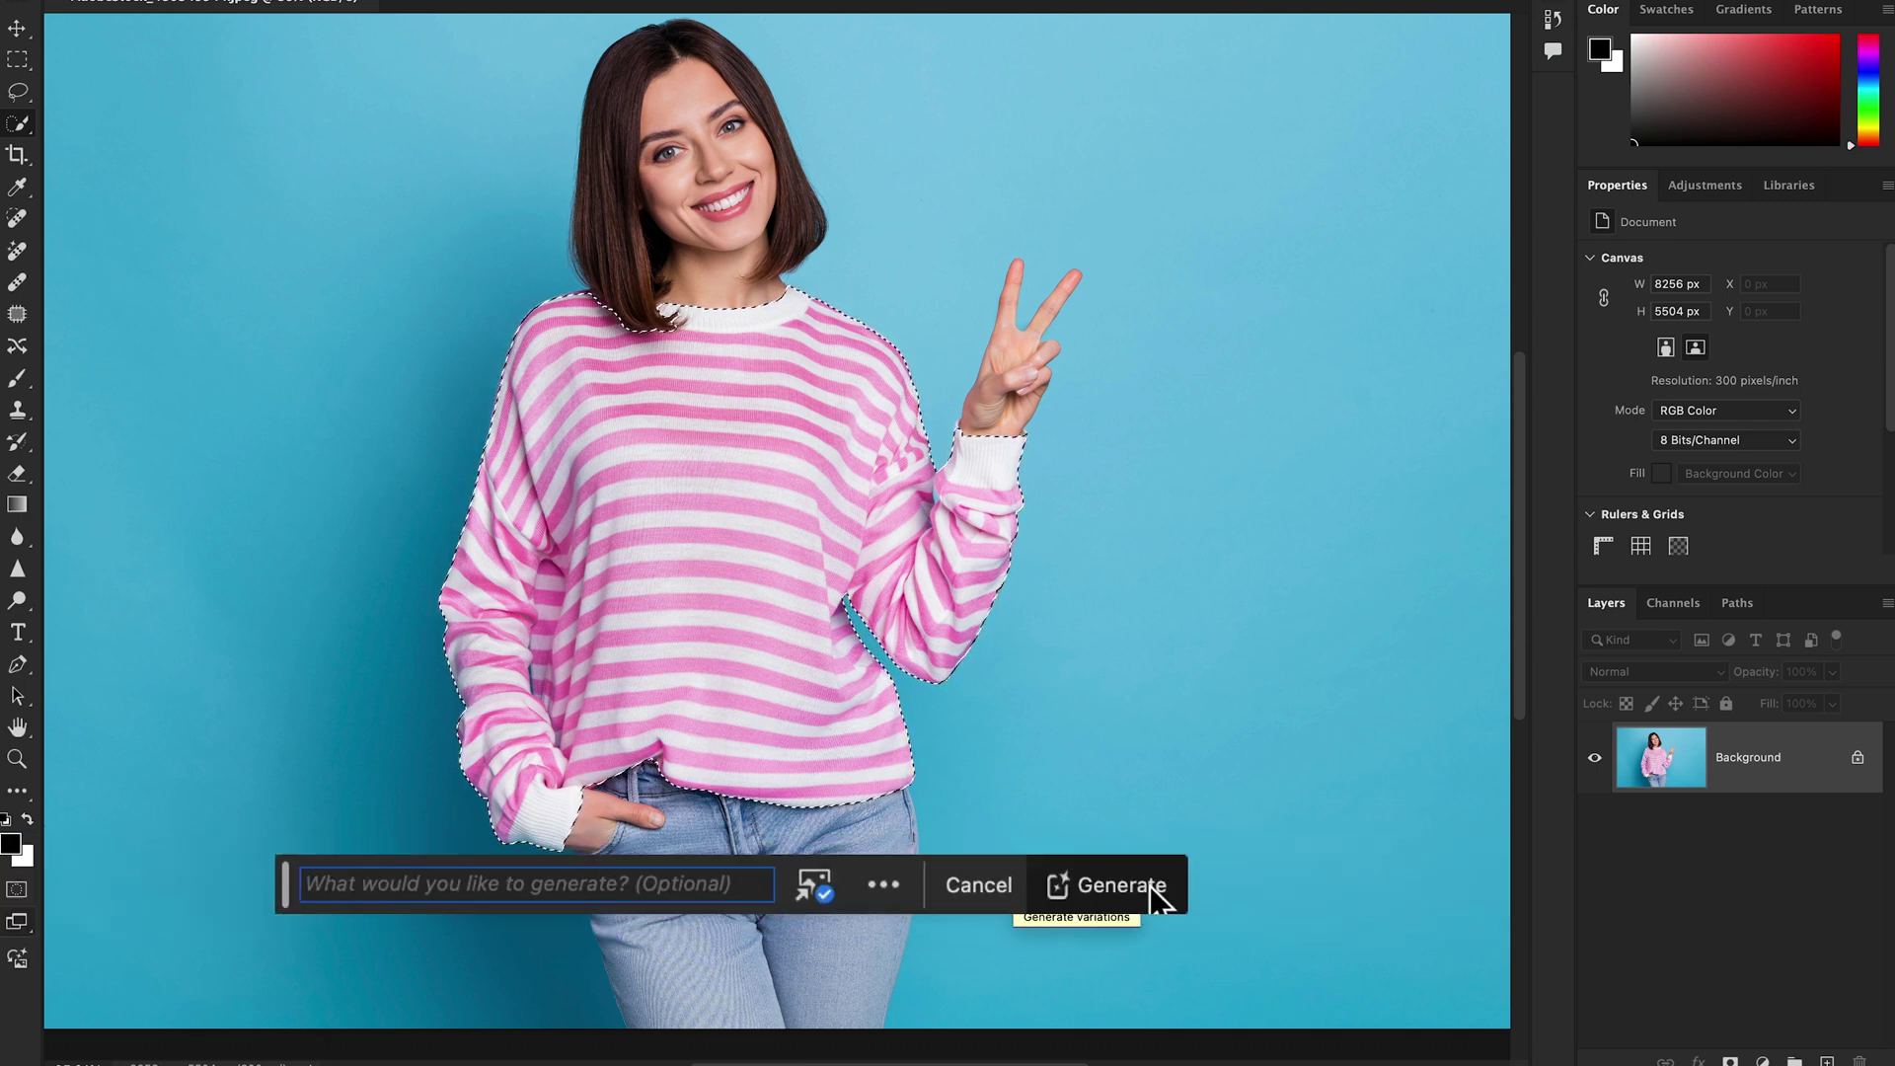
click(1007, 885)
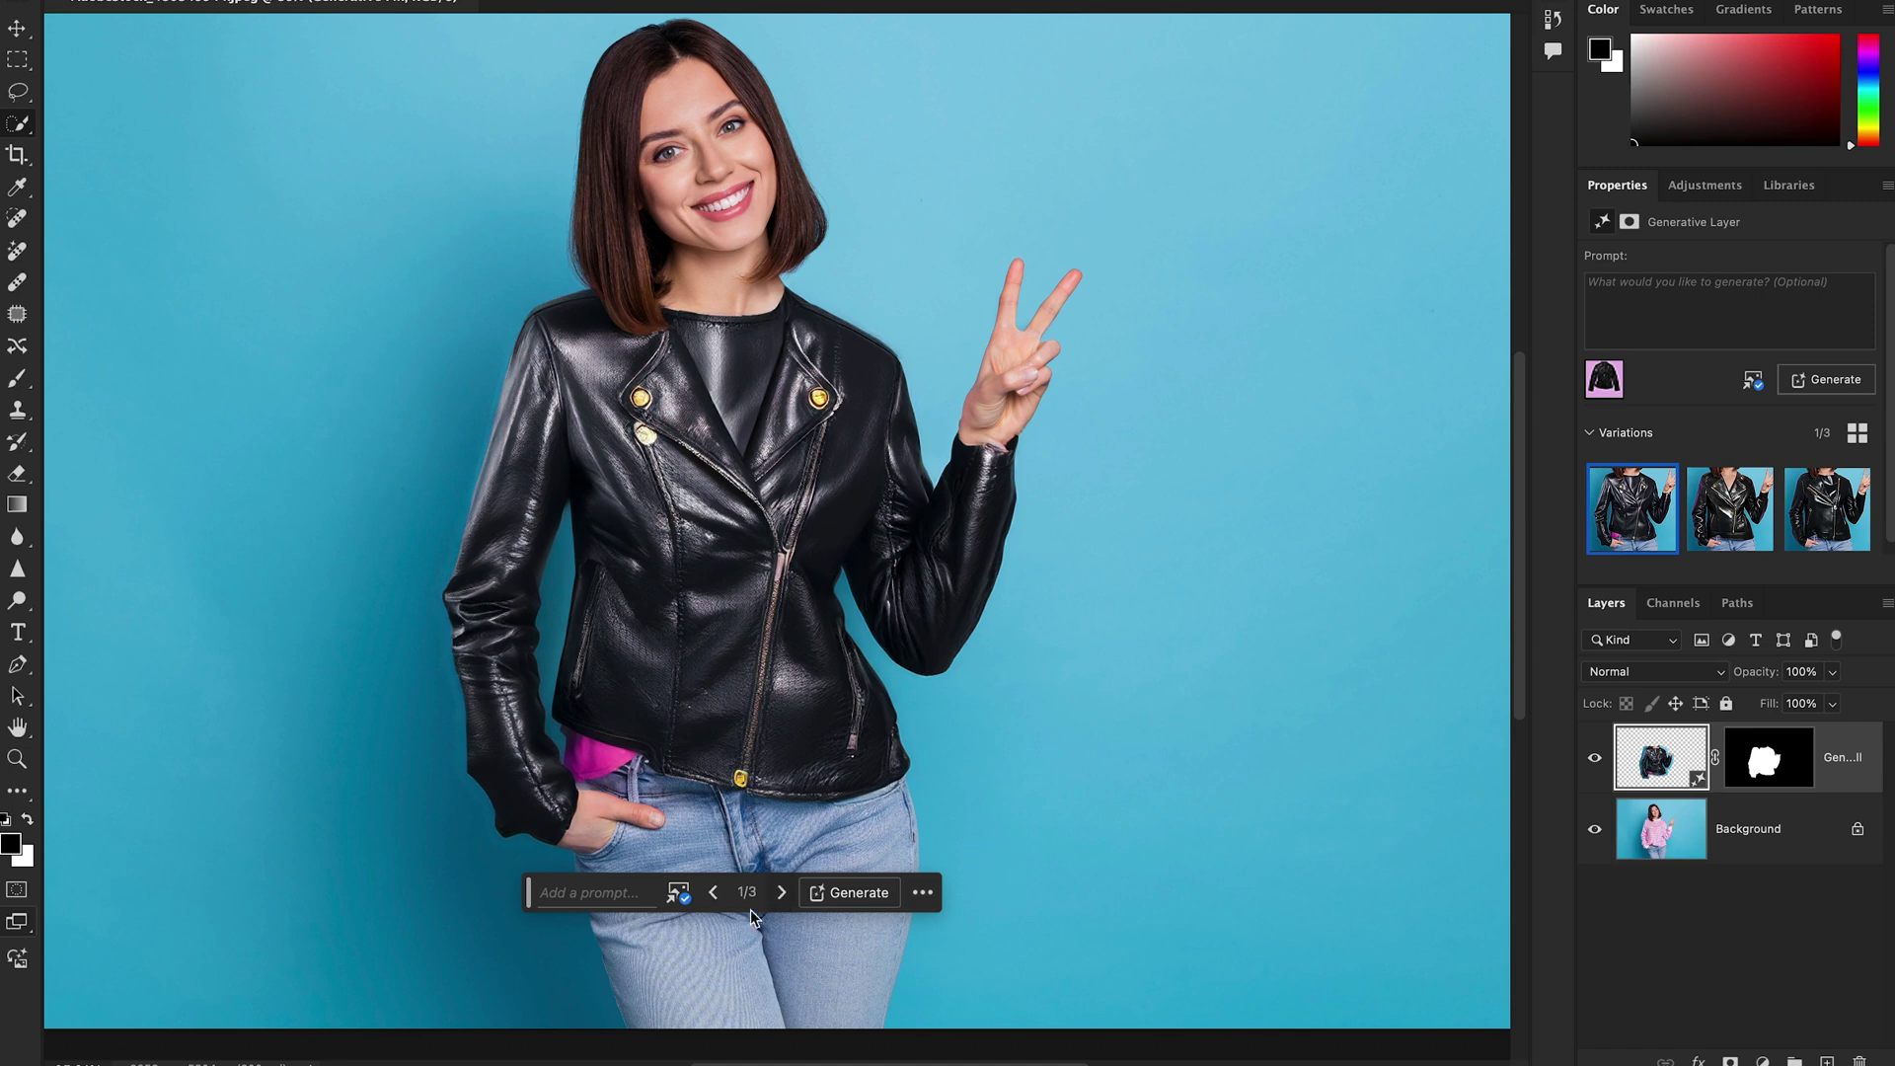
Compare the generated leather jacket variations on the woman
click(781, 893)
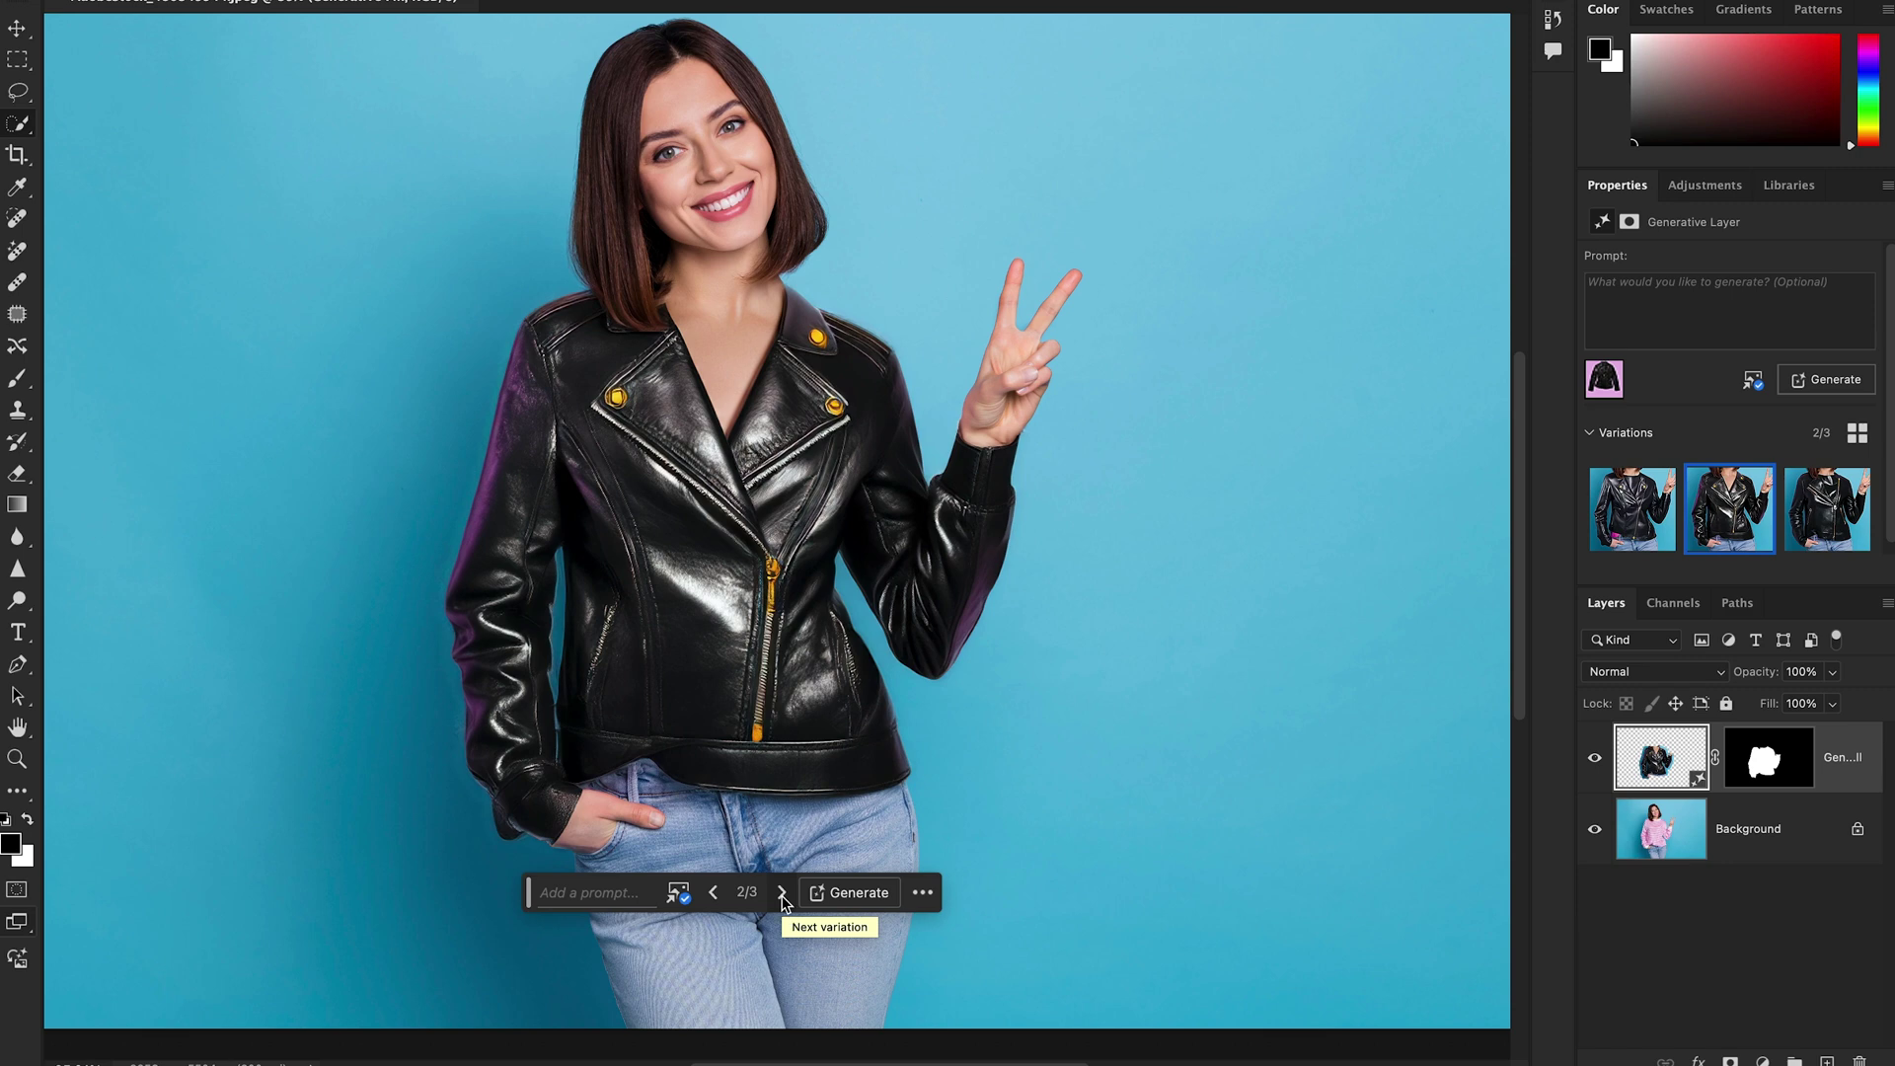
click(783, 894)
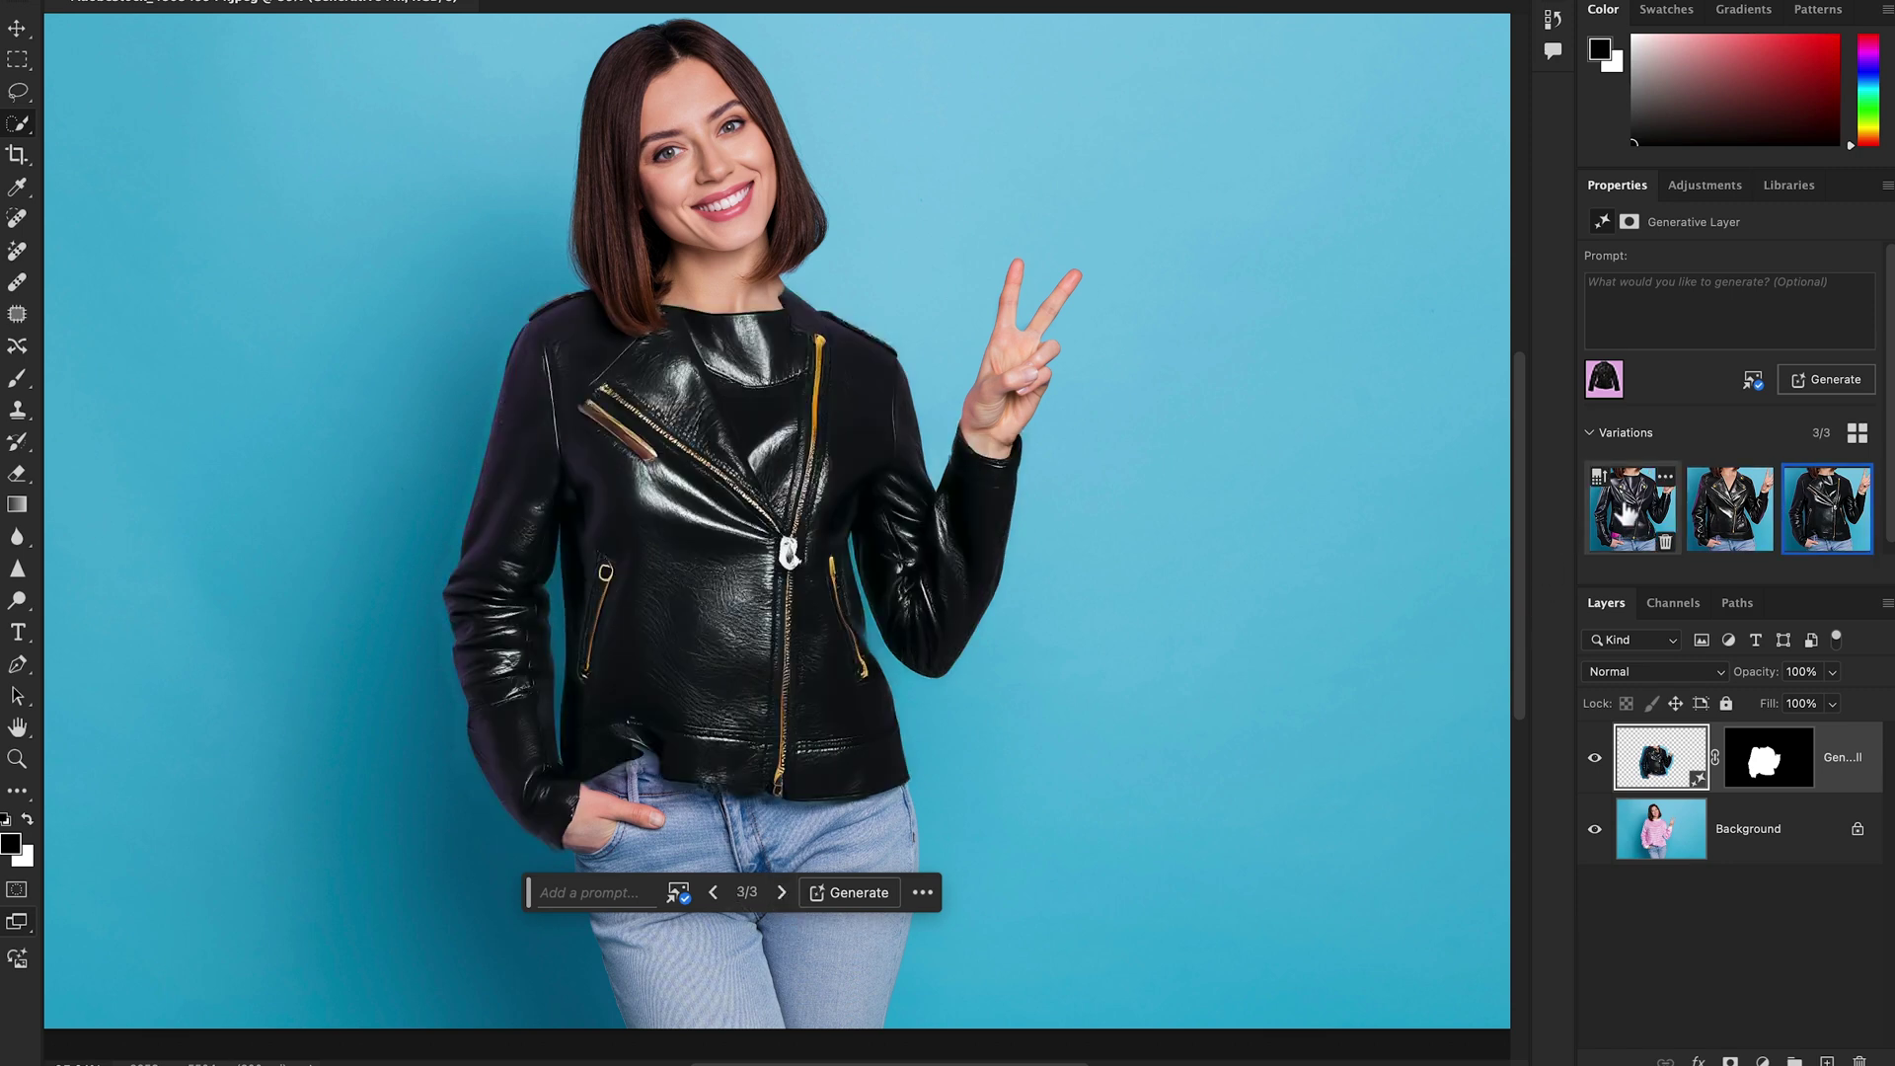
scroll(1887, 506, down, 1)
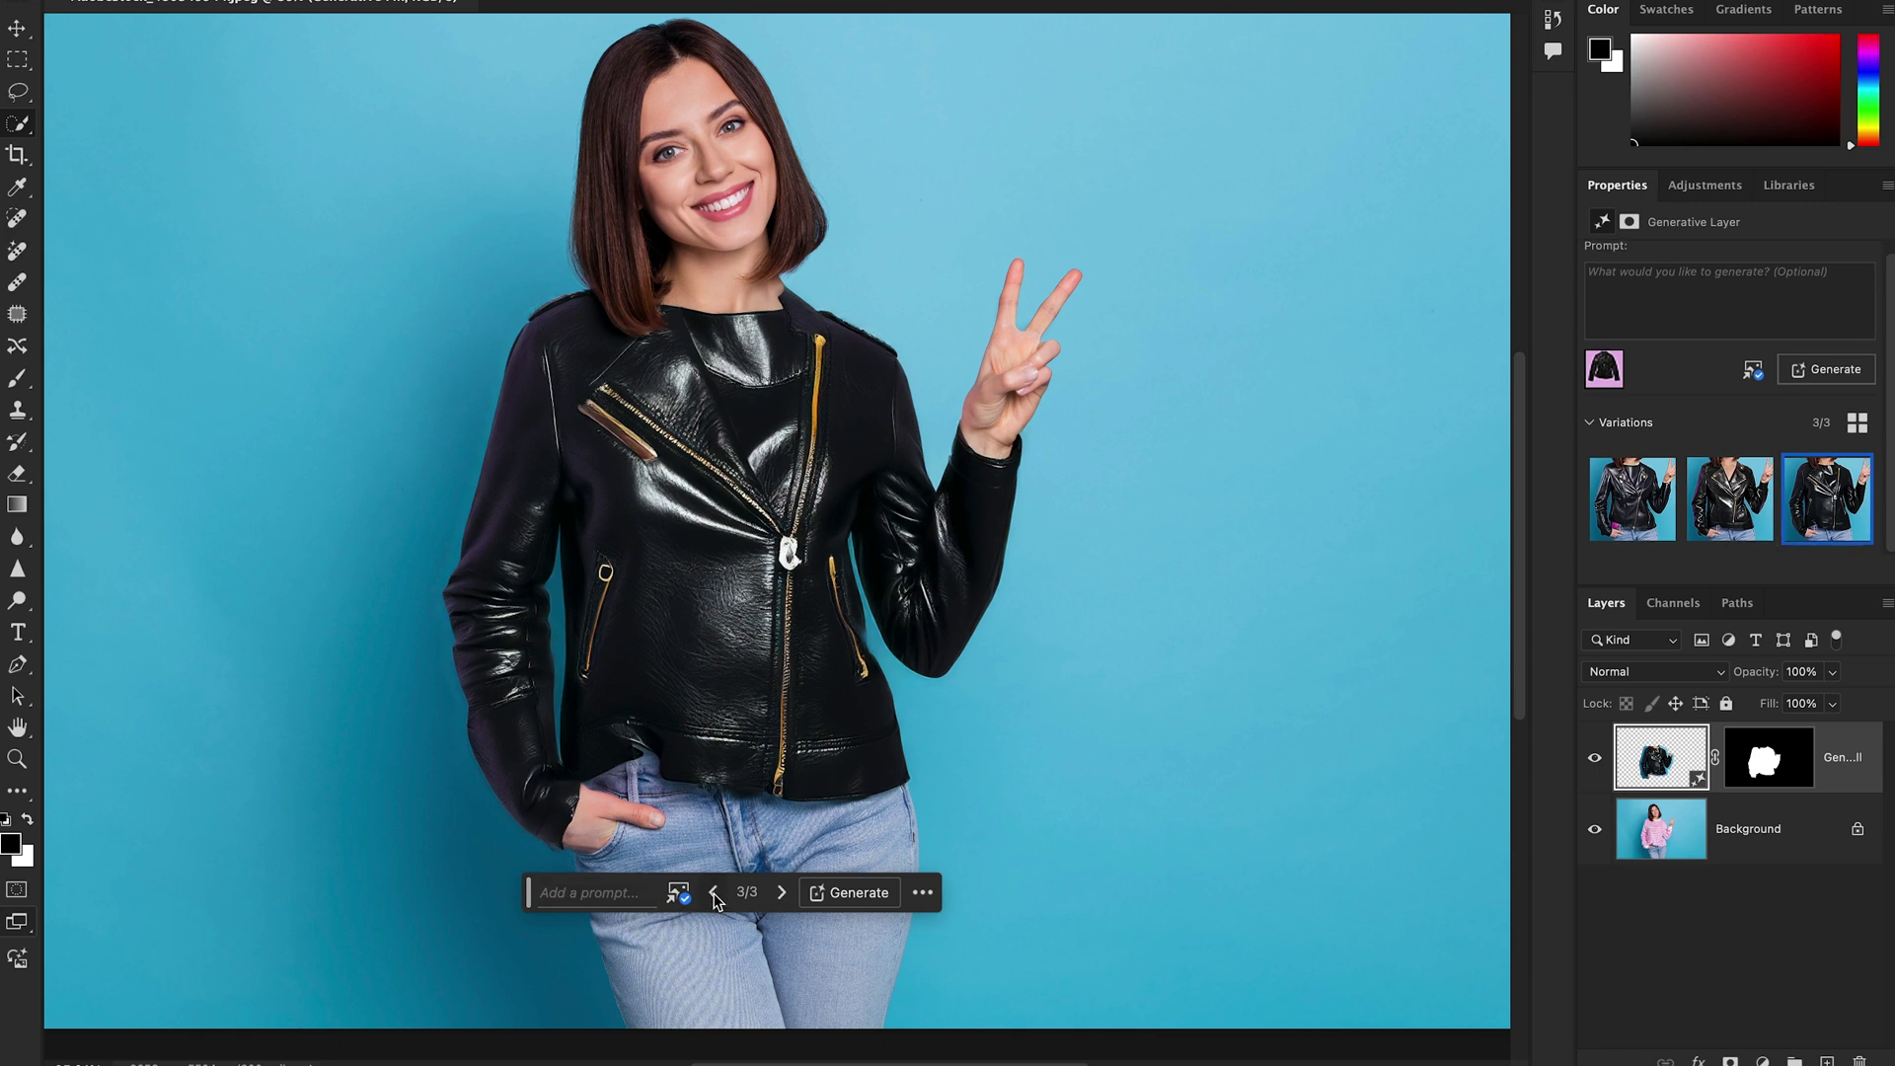
click(712, 893)
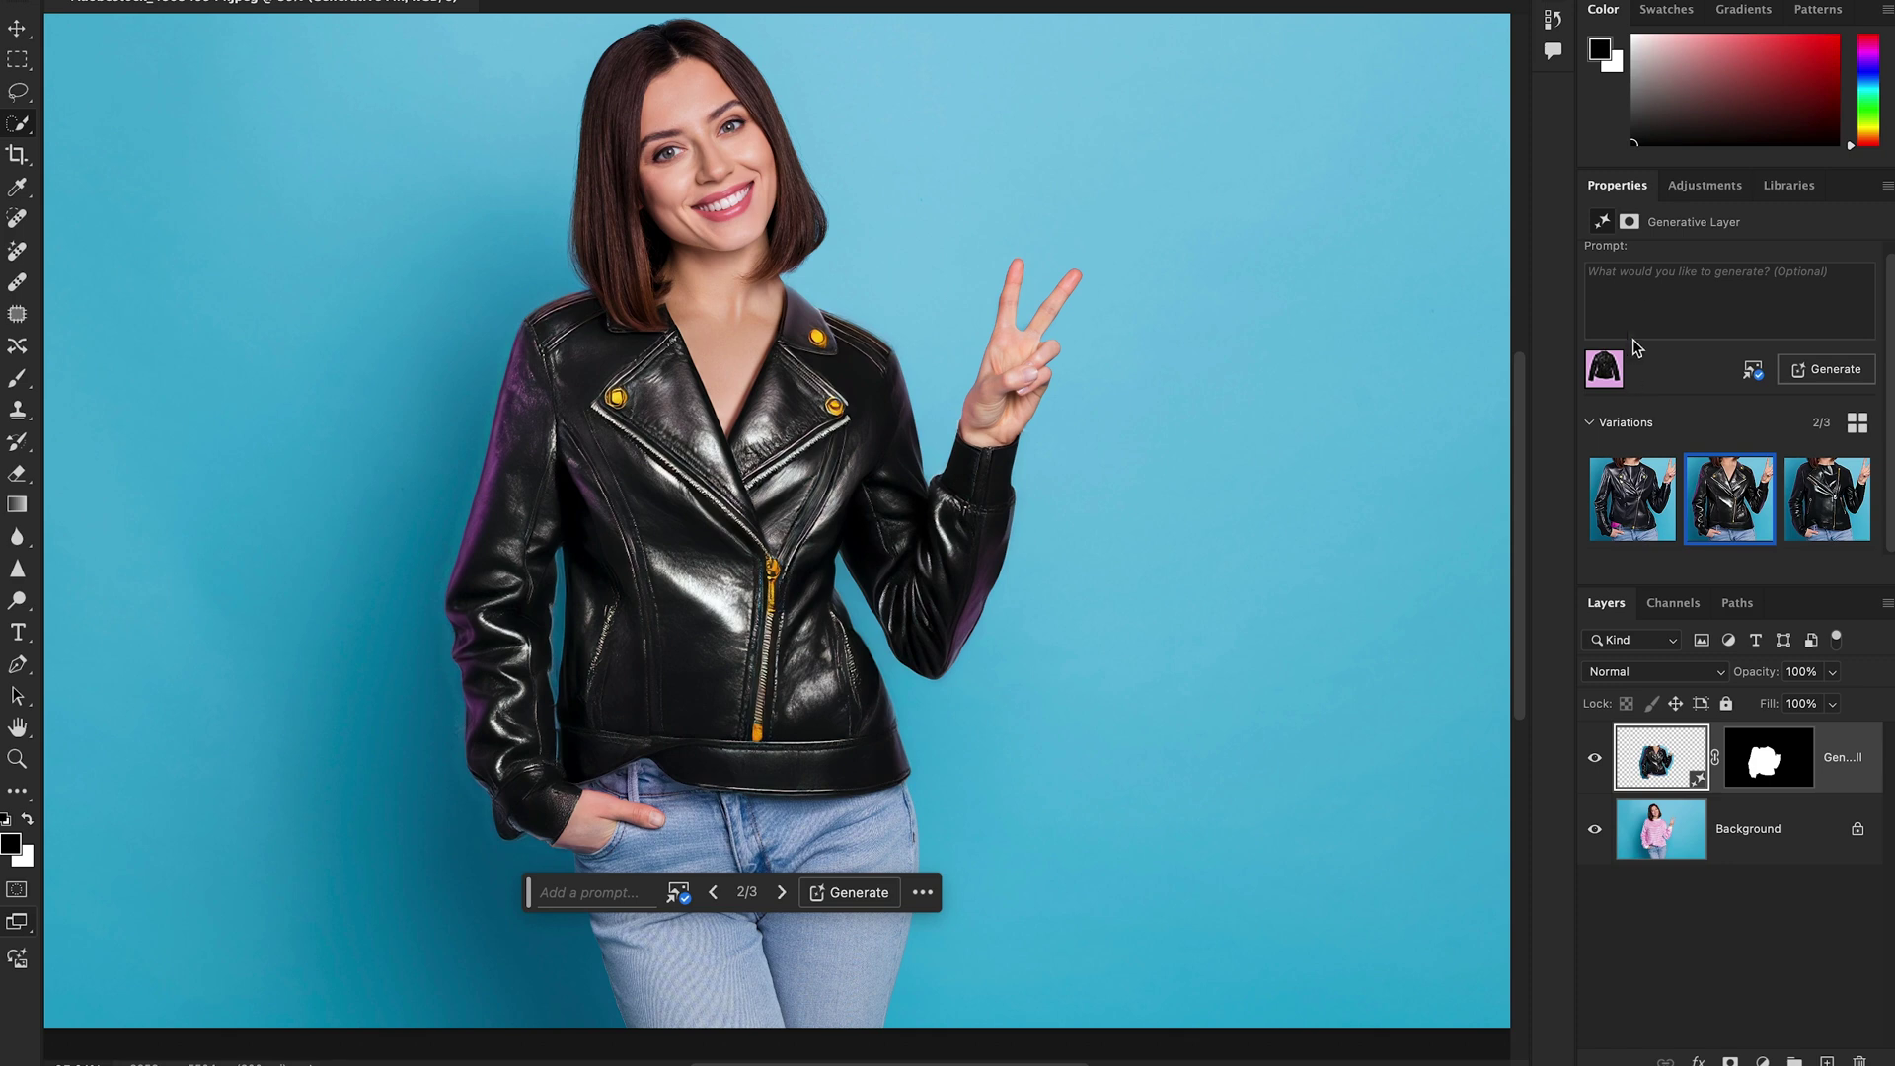
click(784, 893)
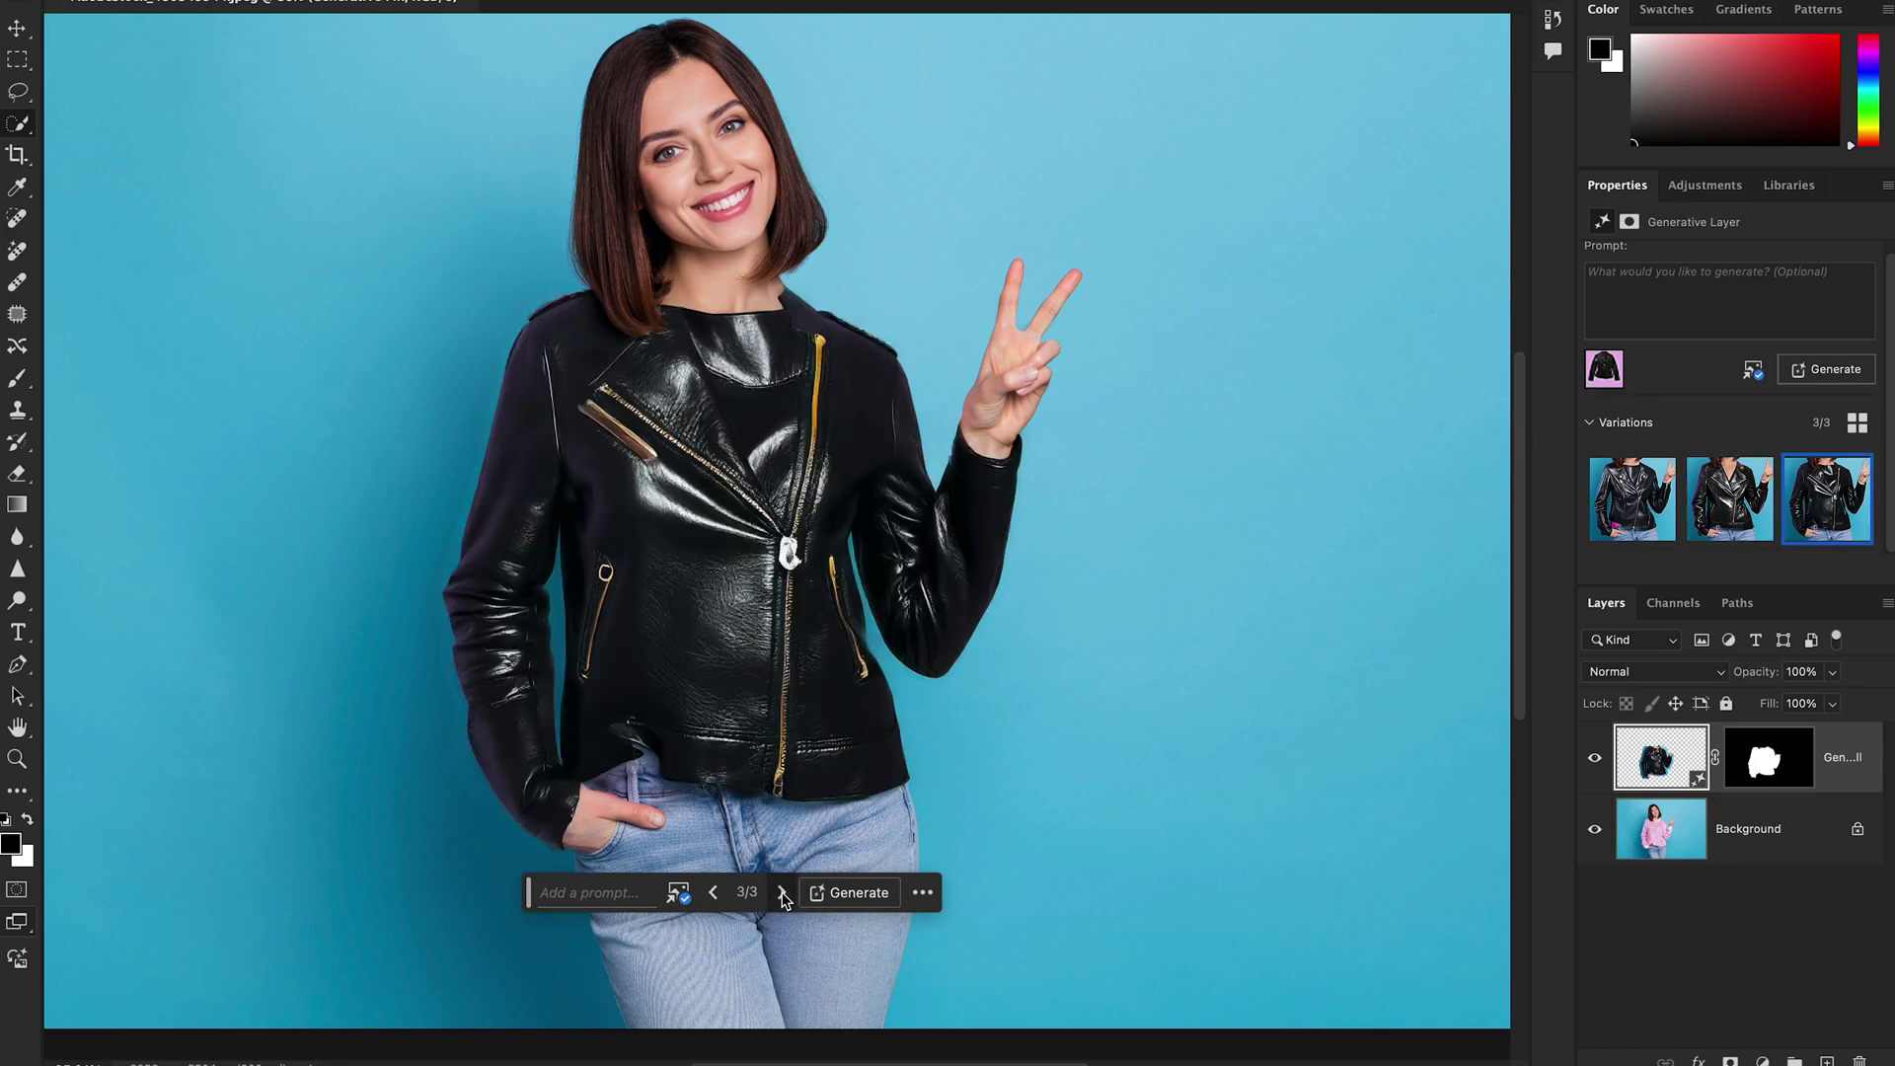
click(784, 893)
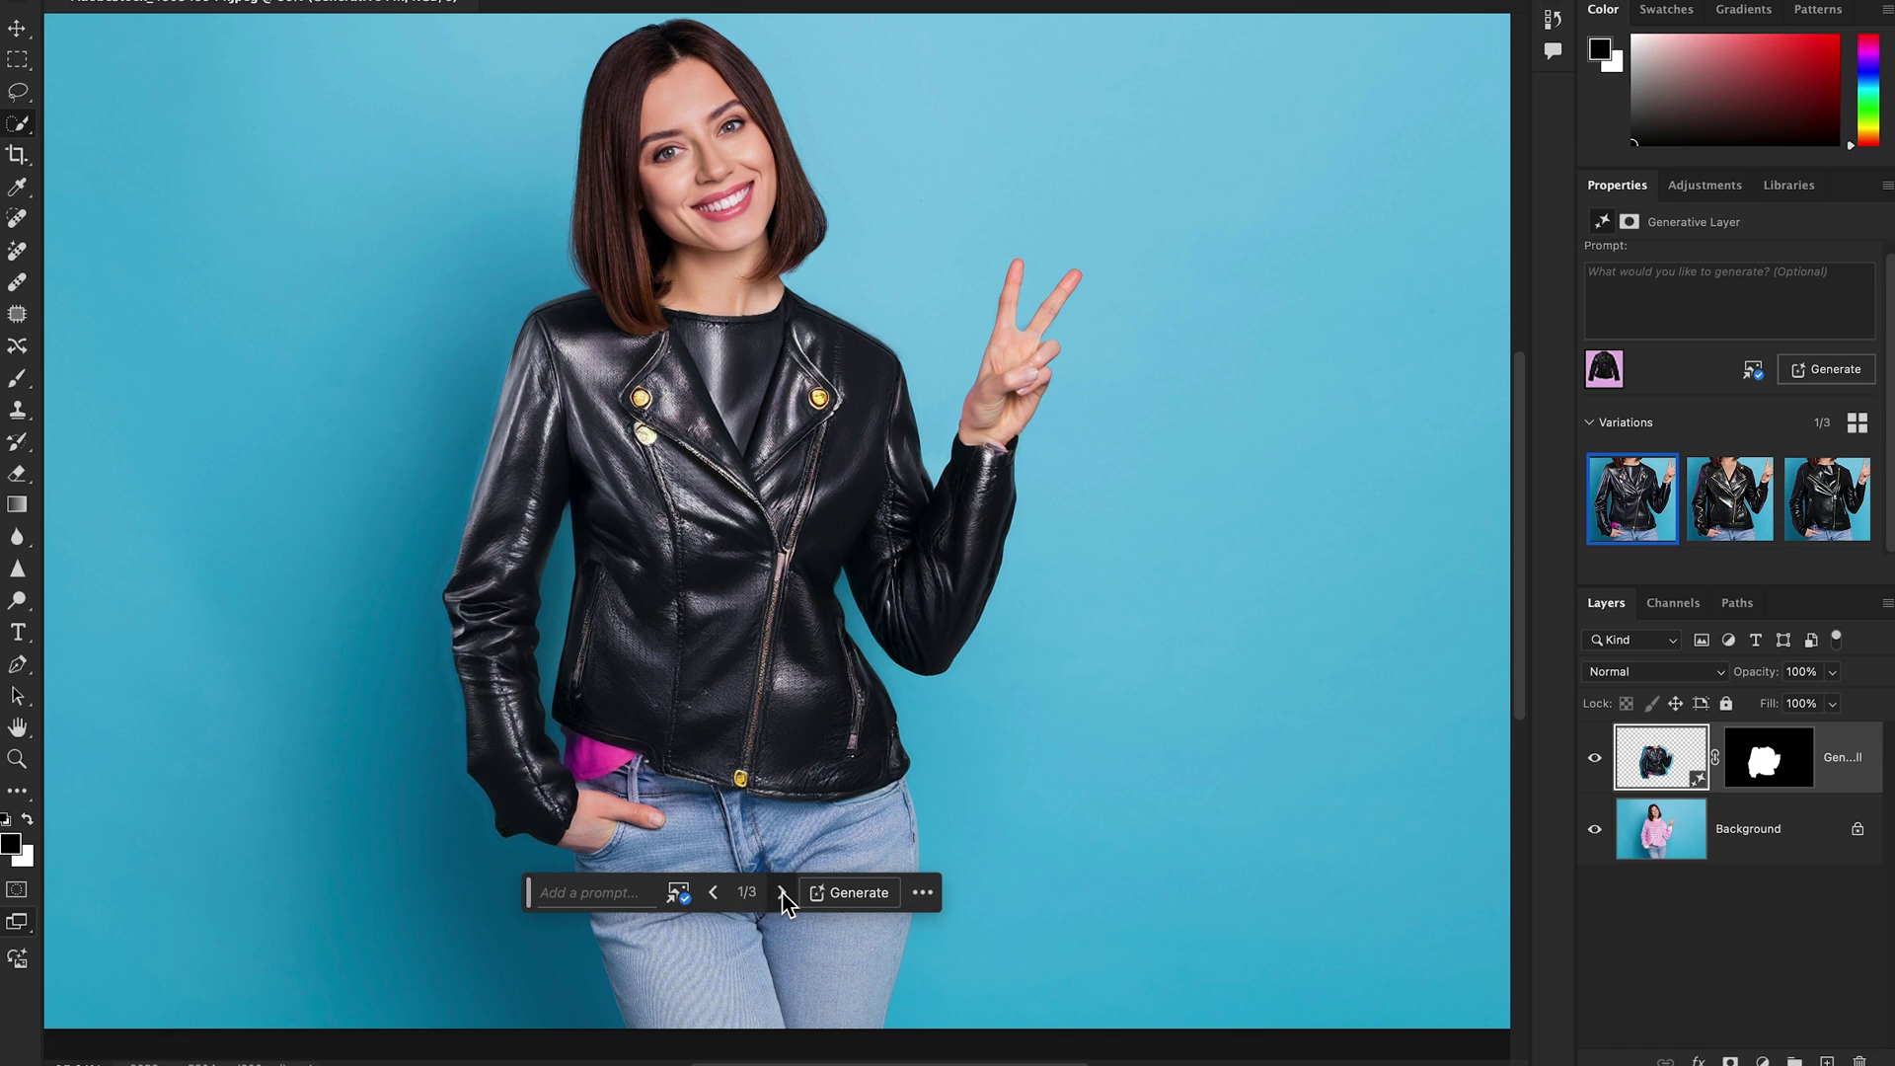
click(783, 893)
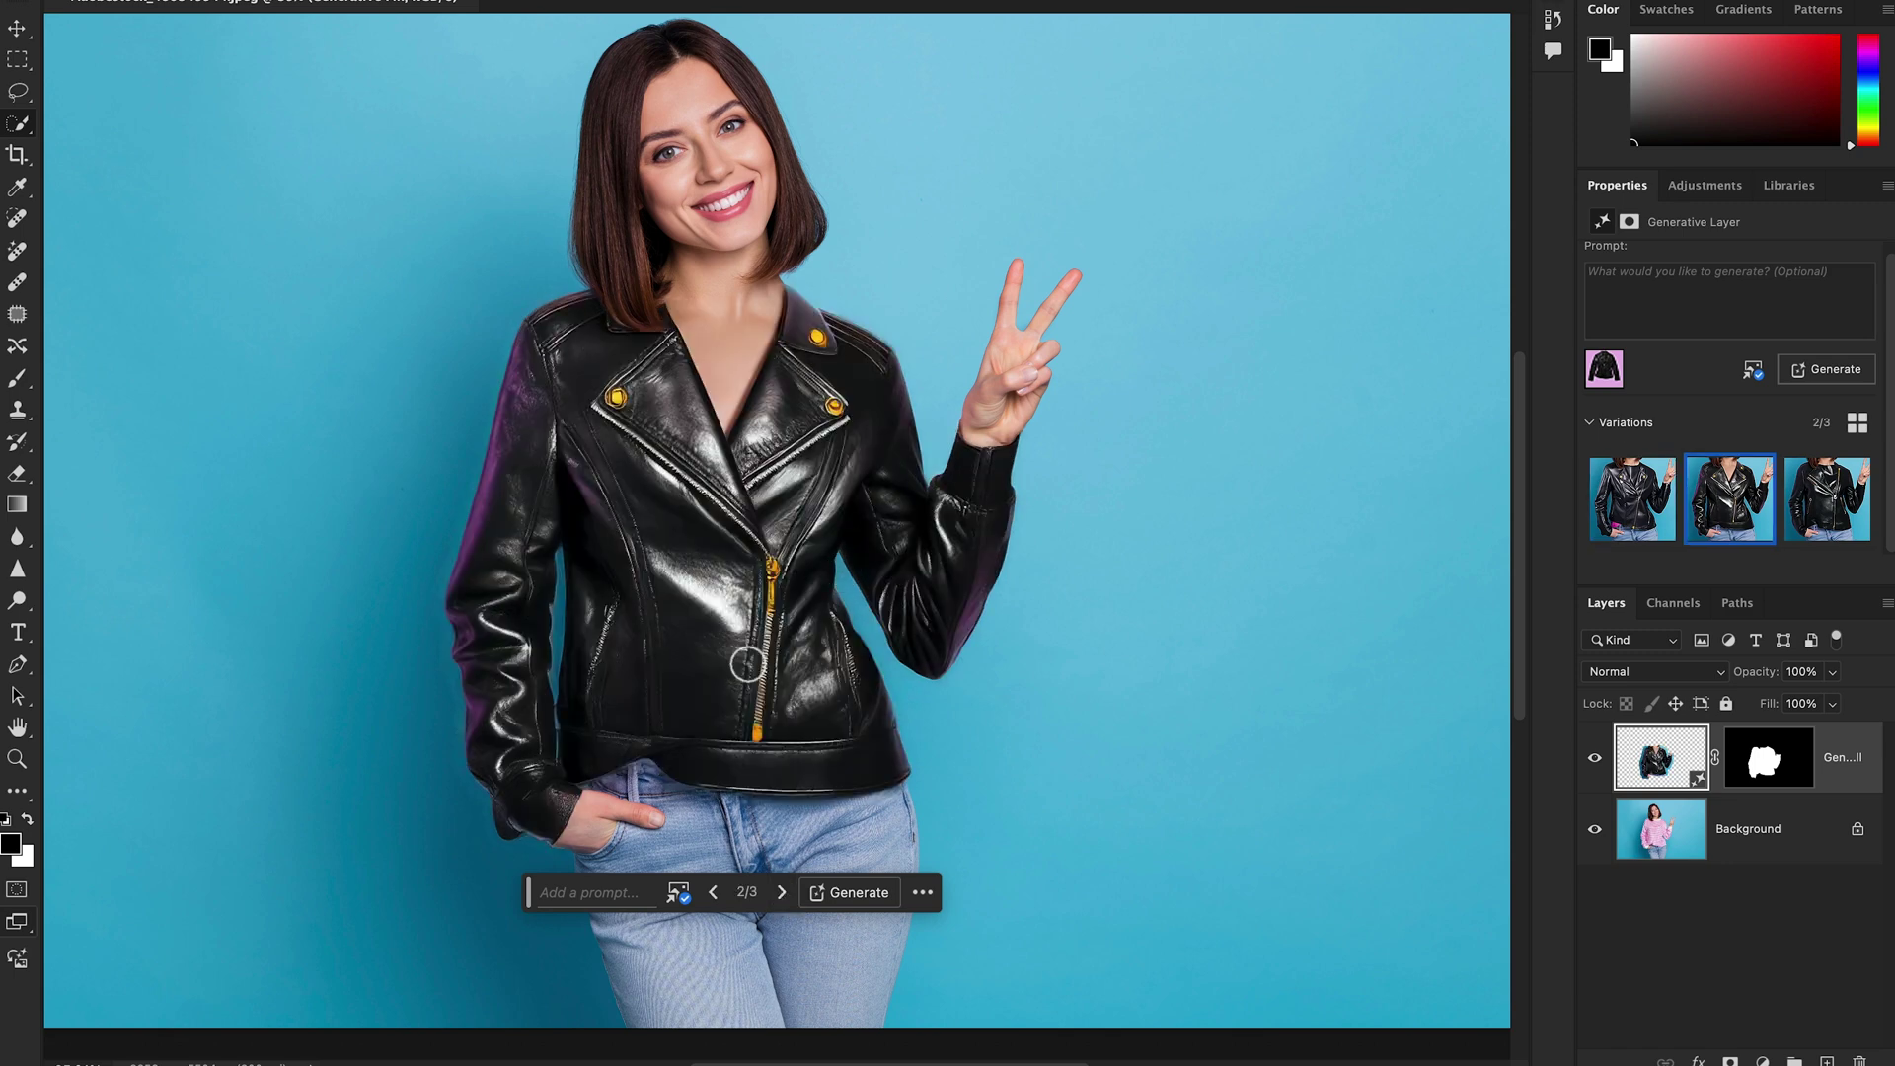
Generate another set of jacket variations from the same reference image and show the third one
click(857, 896)
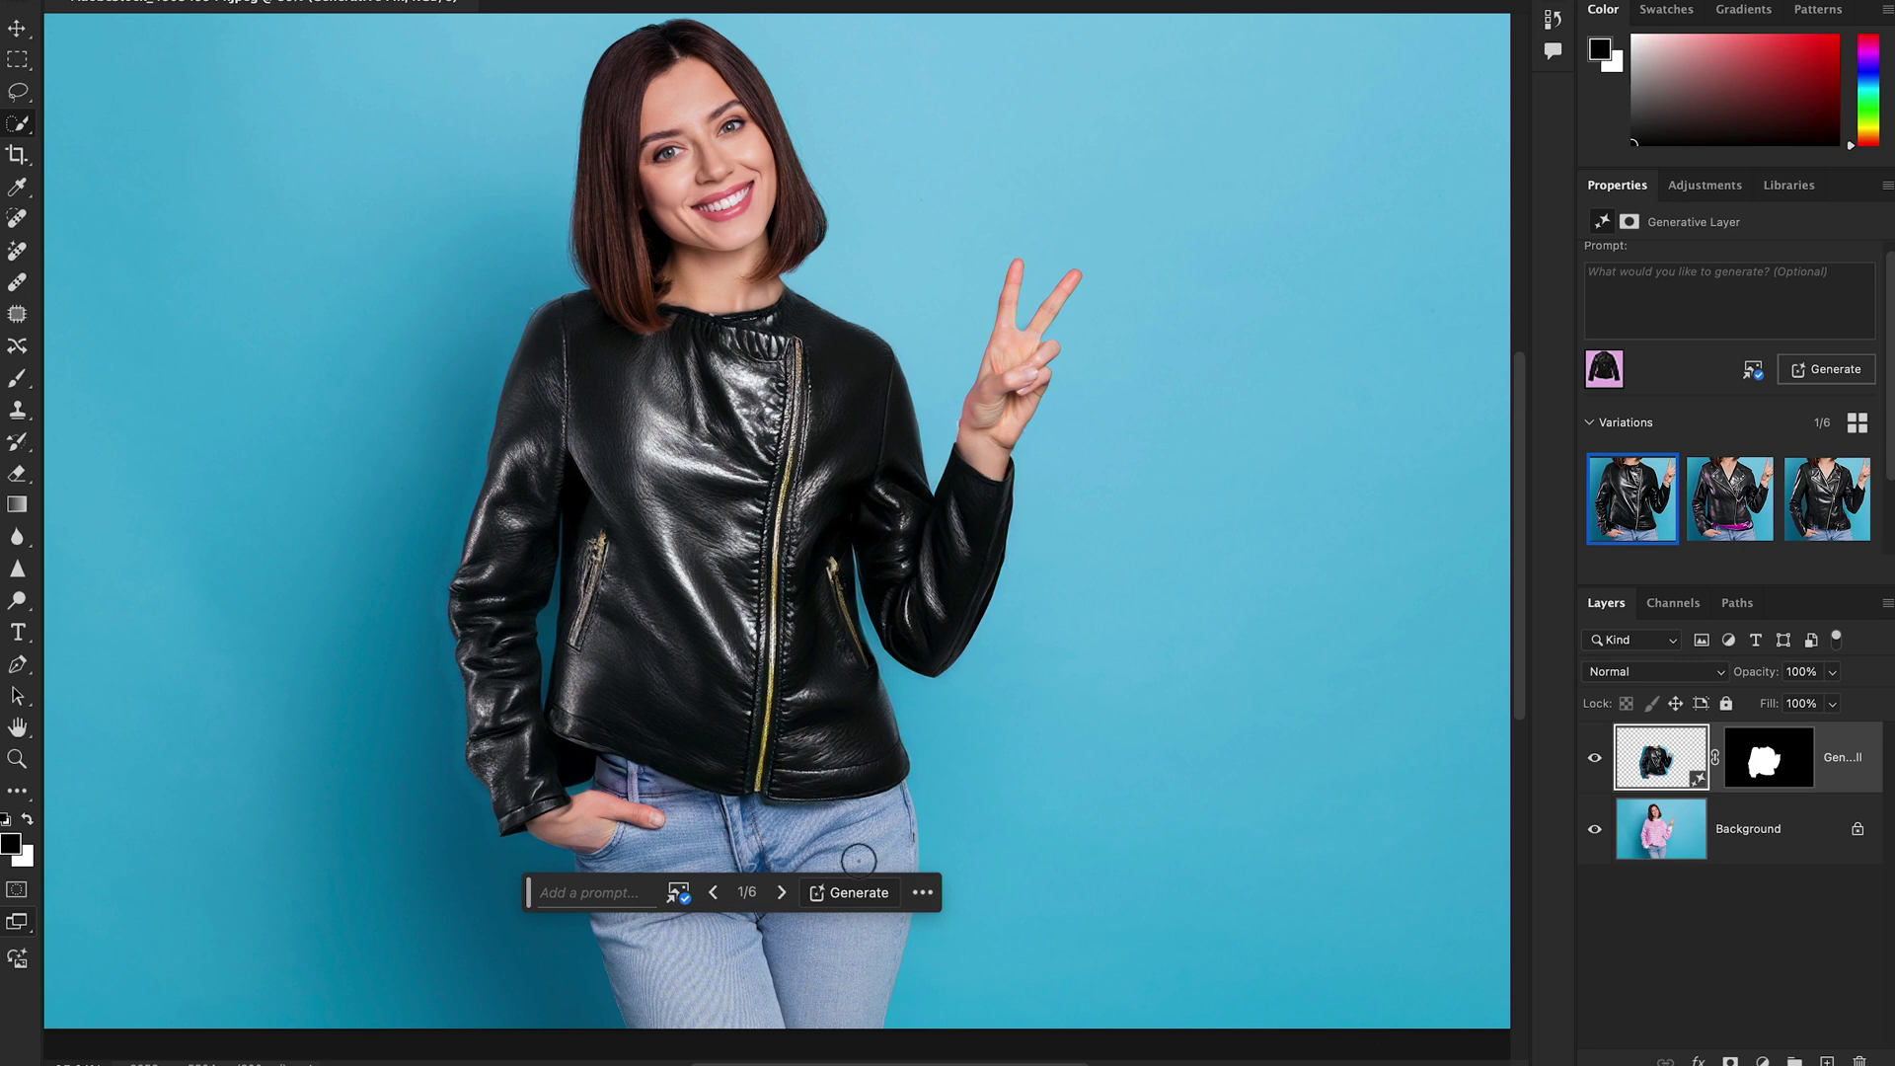
click(781, 898)
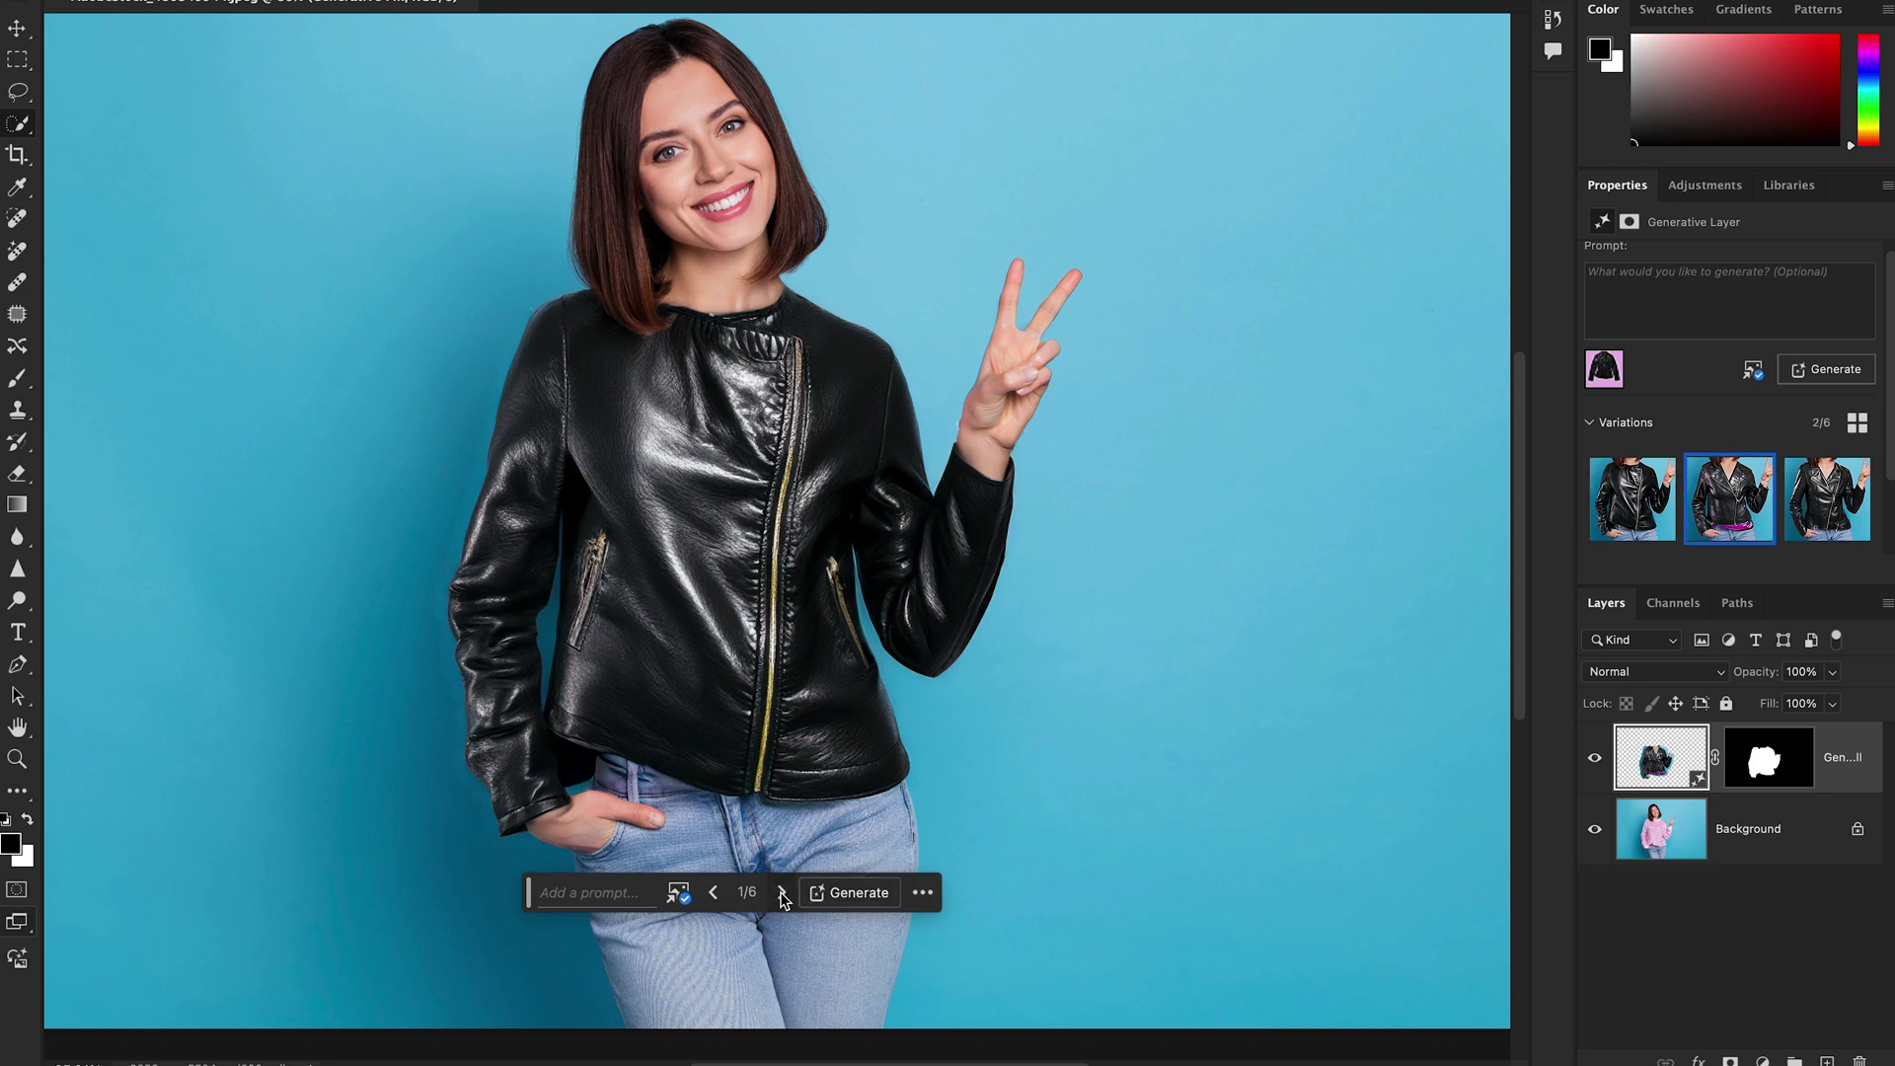
click(781, 896)
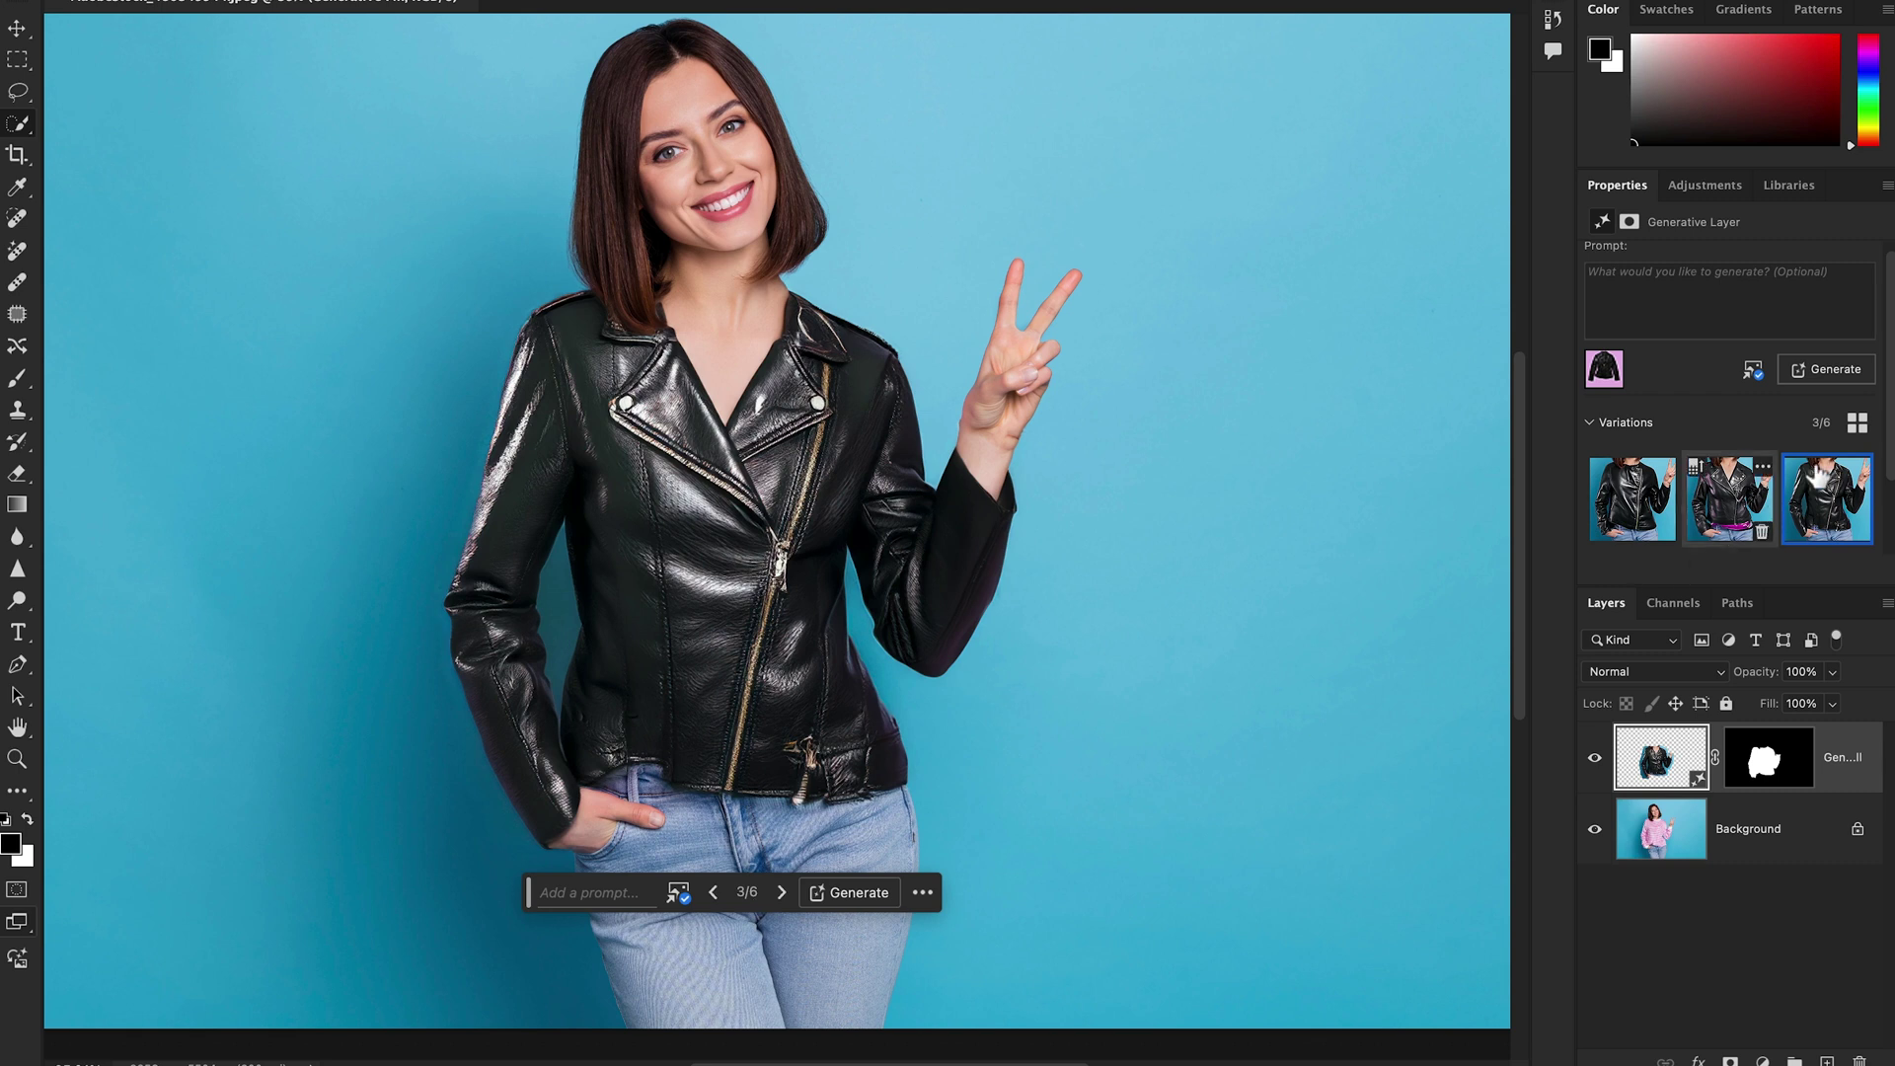
drag(1890, 343, 1890, 373)
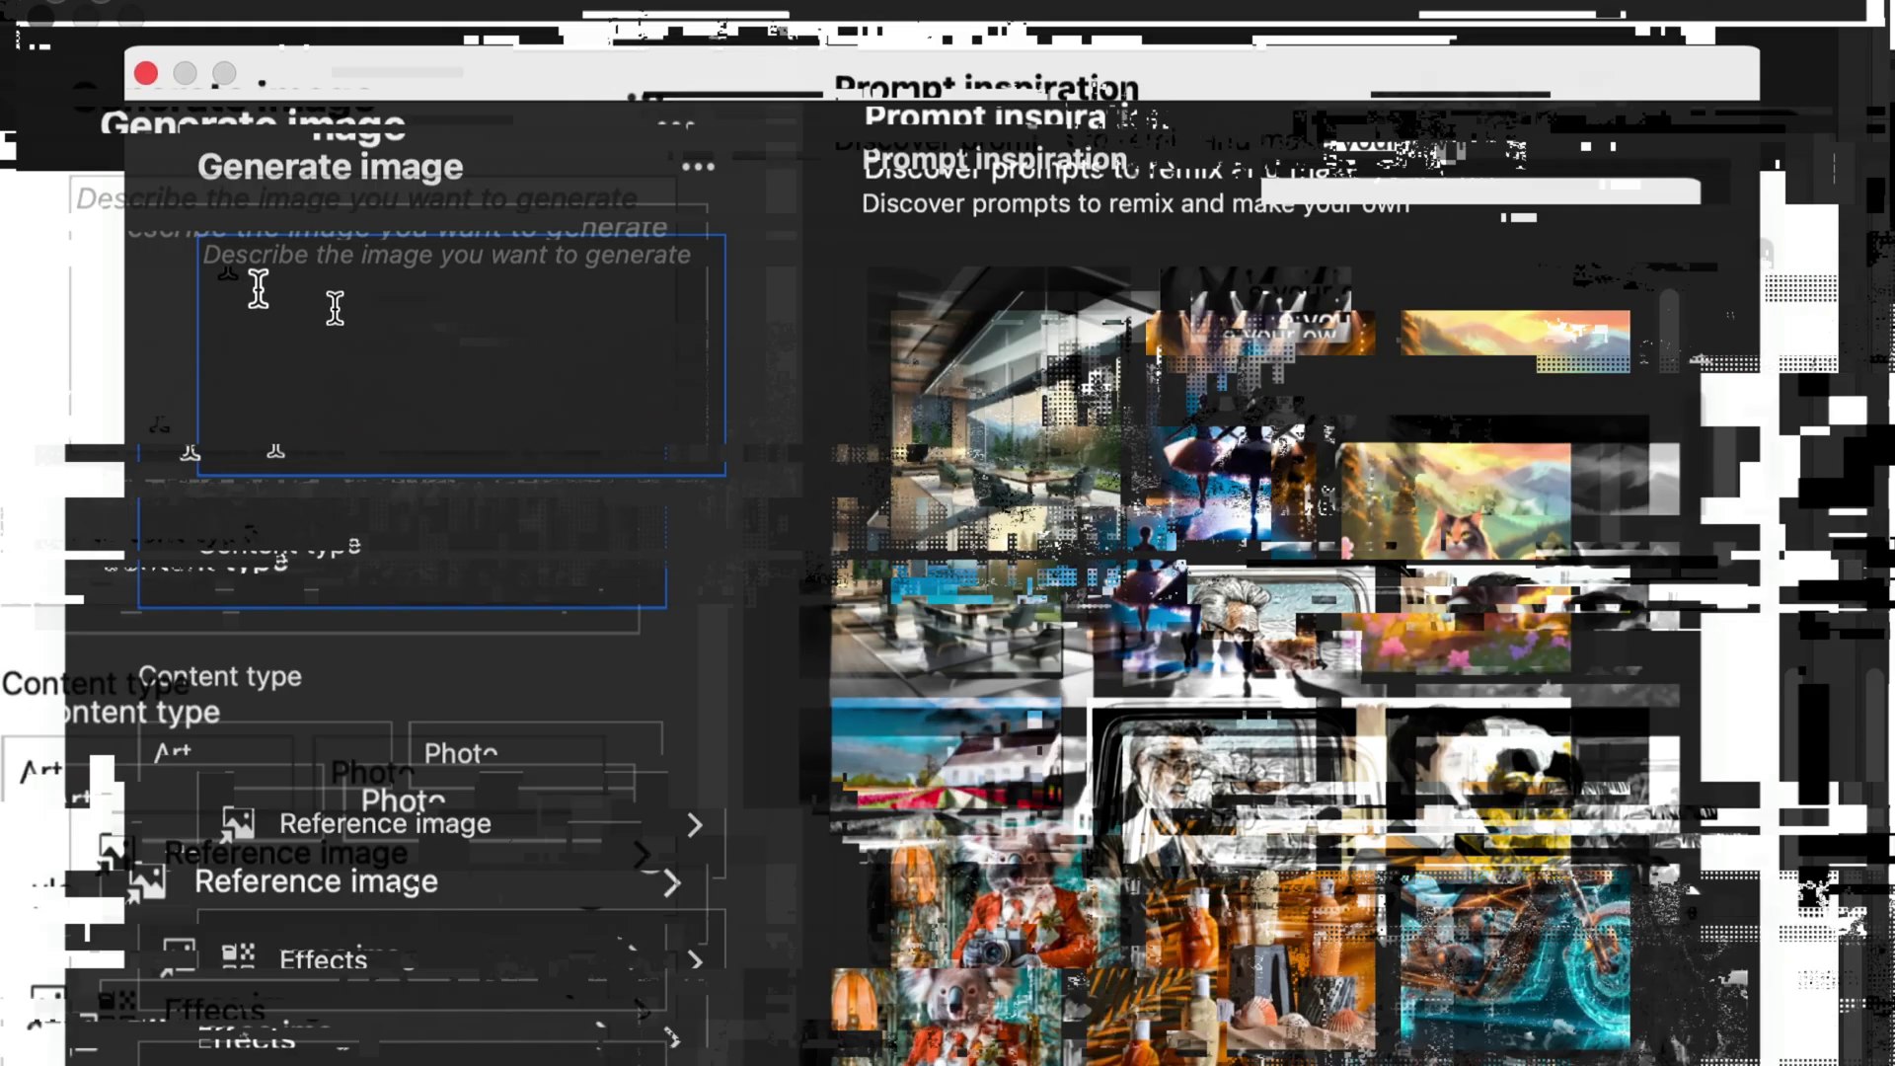
Generate an image from the prompt "a glowing path with colorful sea corels, leading through a circular neon portal" and browse its variations
text(a glowing path with colorf)
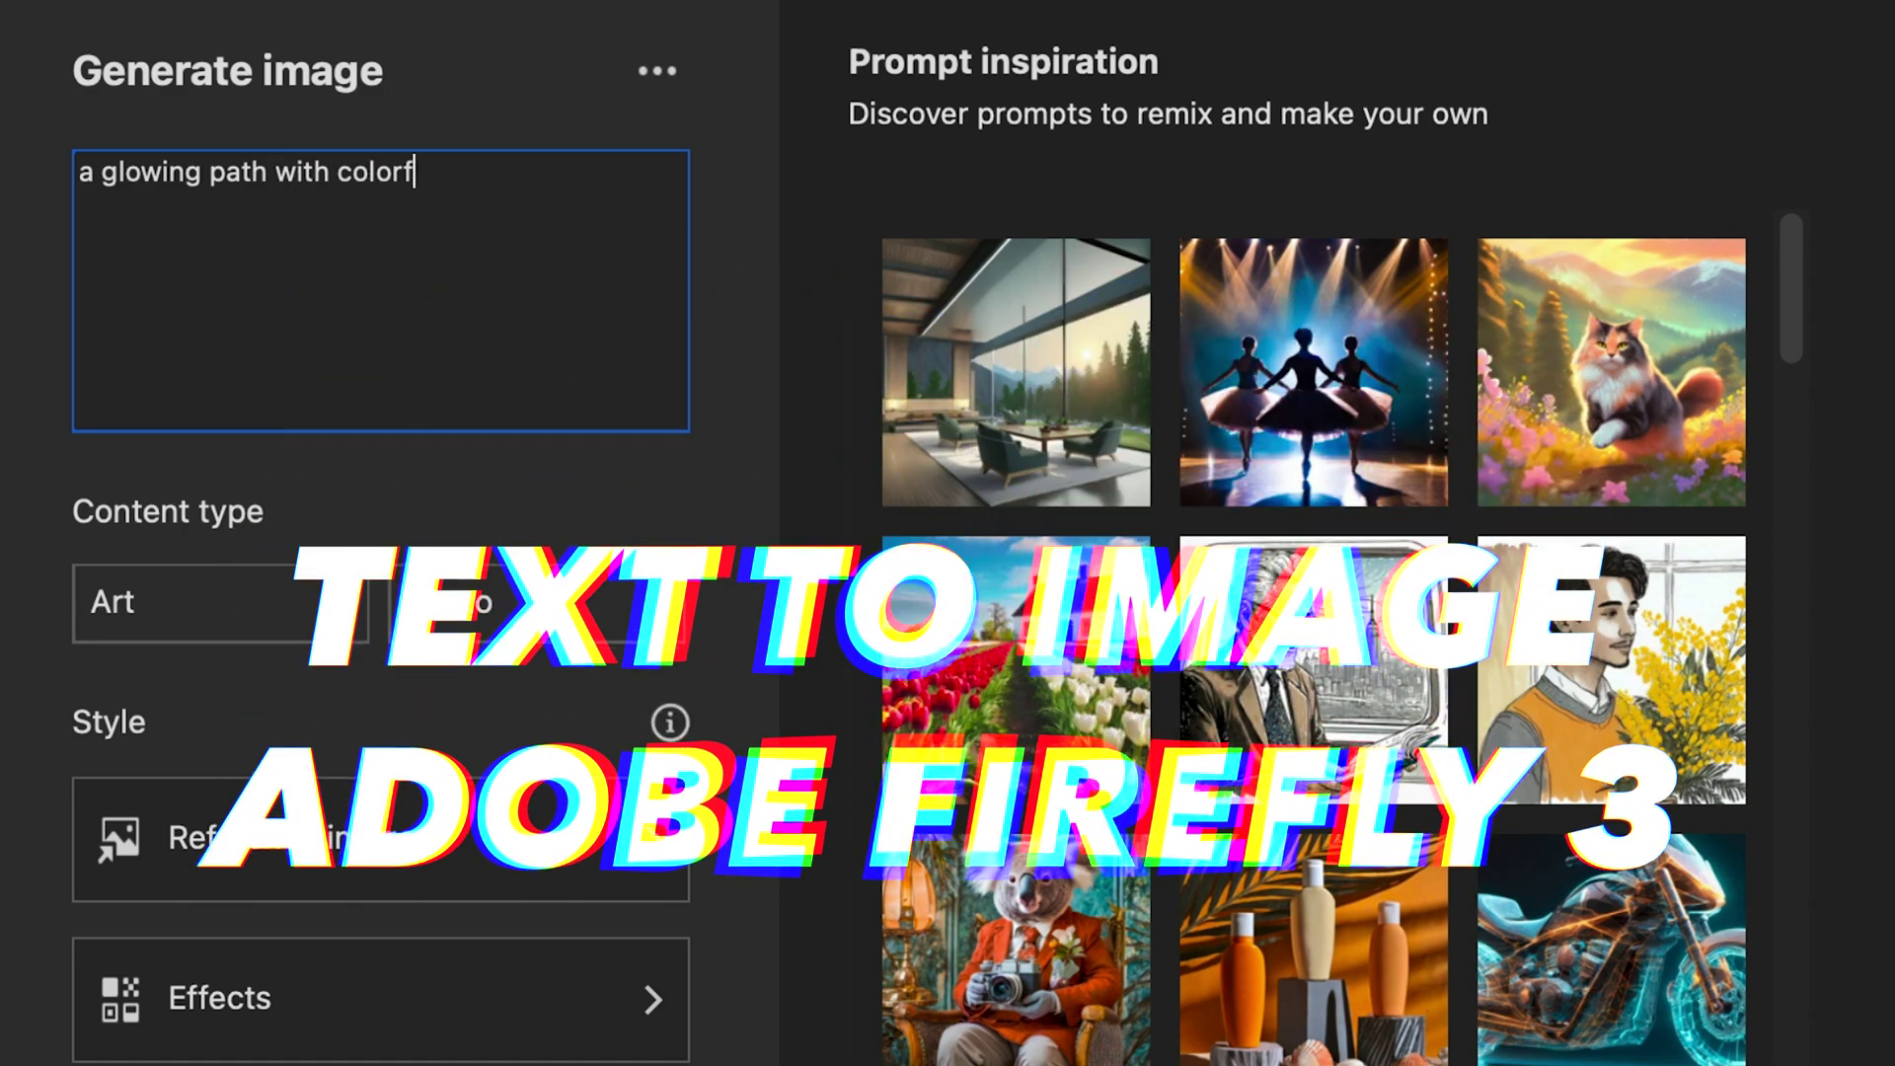
text(ul sea core)
text(eading through a circular pat)
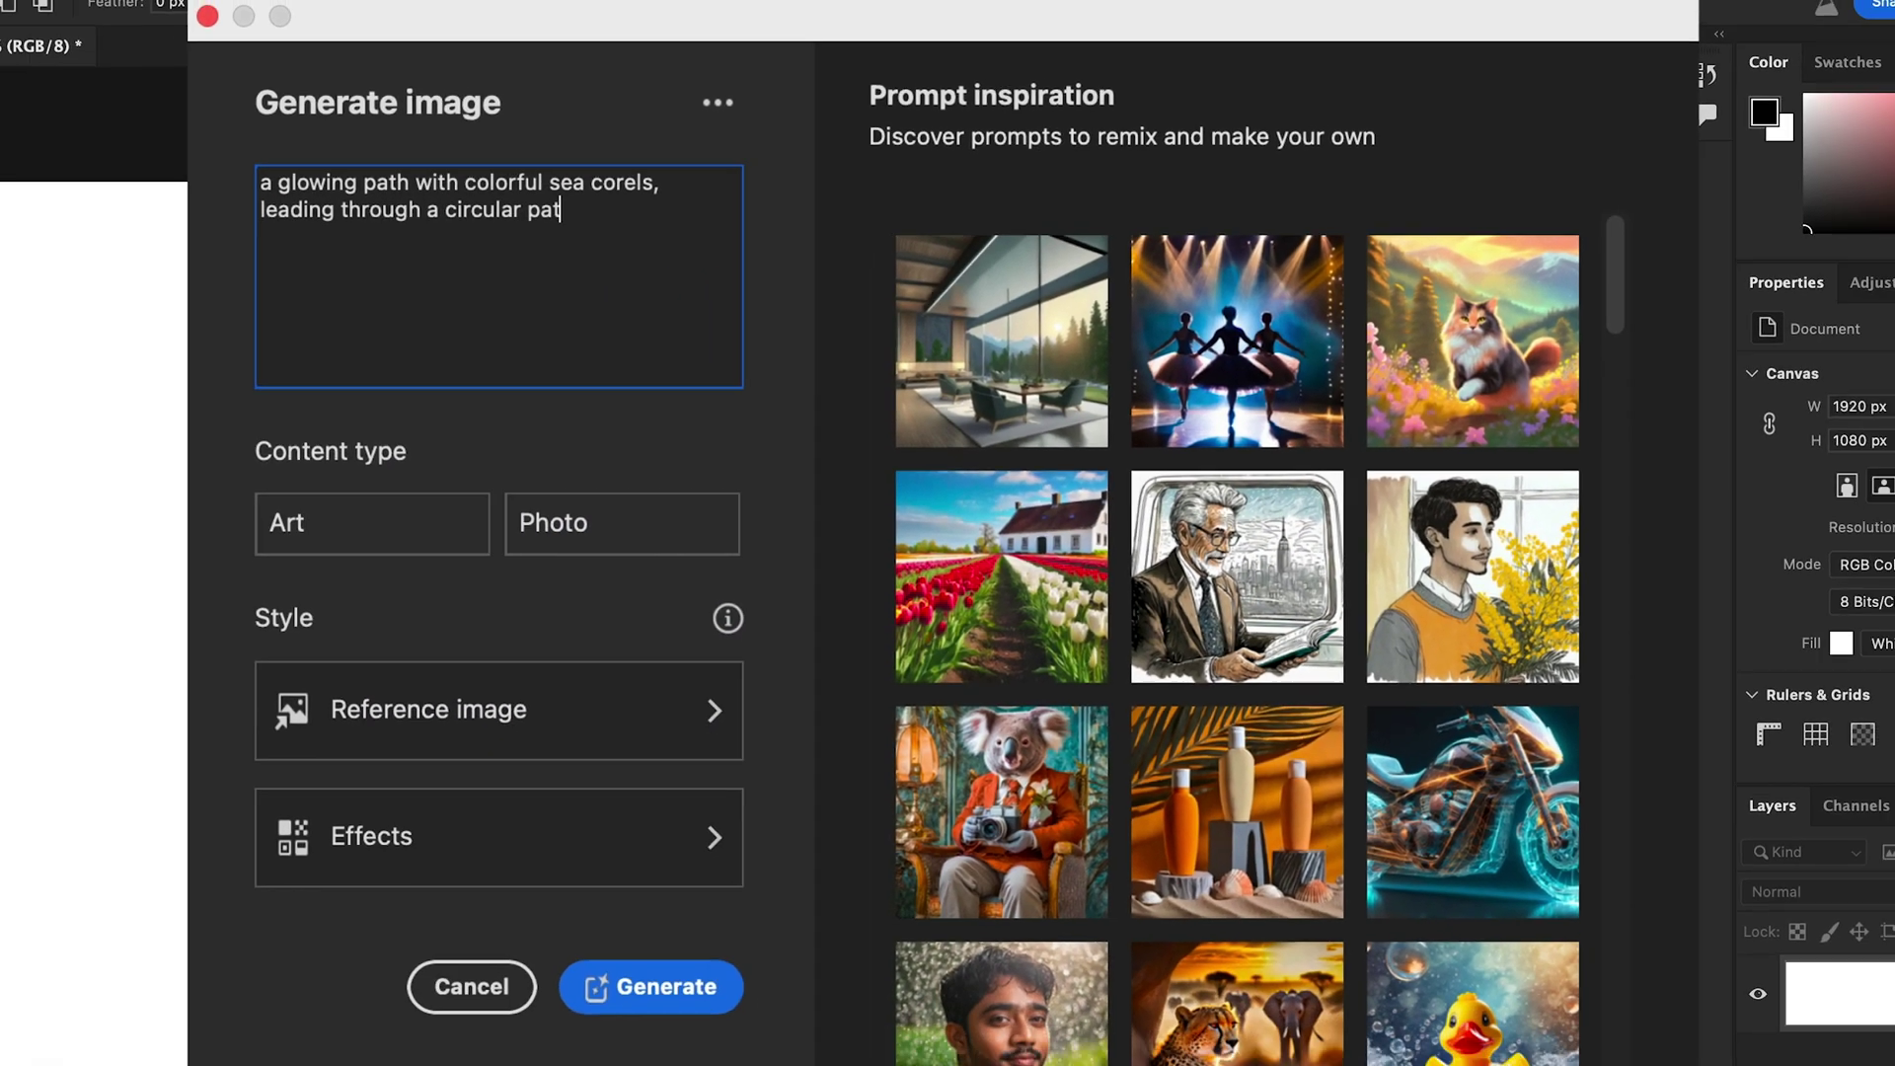
key(BackSpace)
key(BackSpace)
key(BackSpace)
text(neon portal)
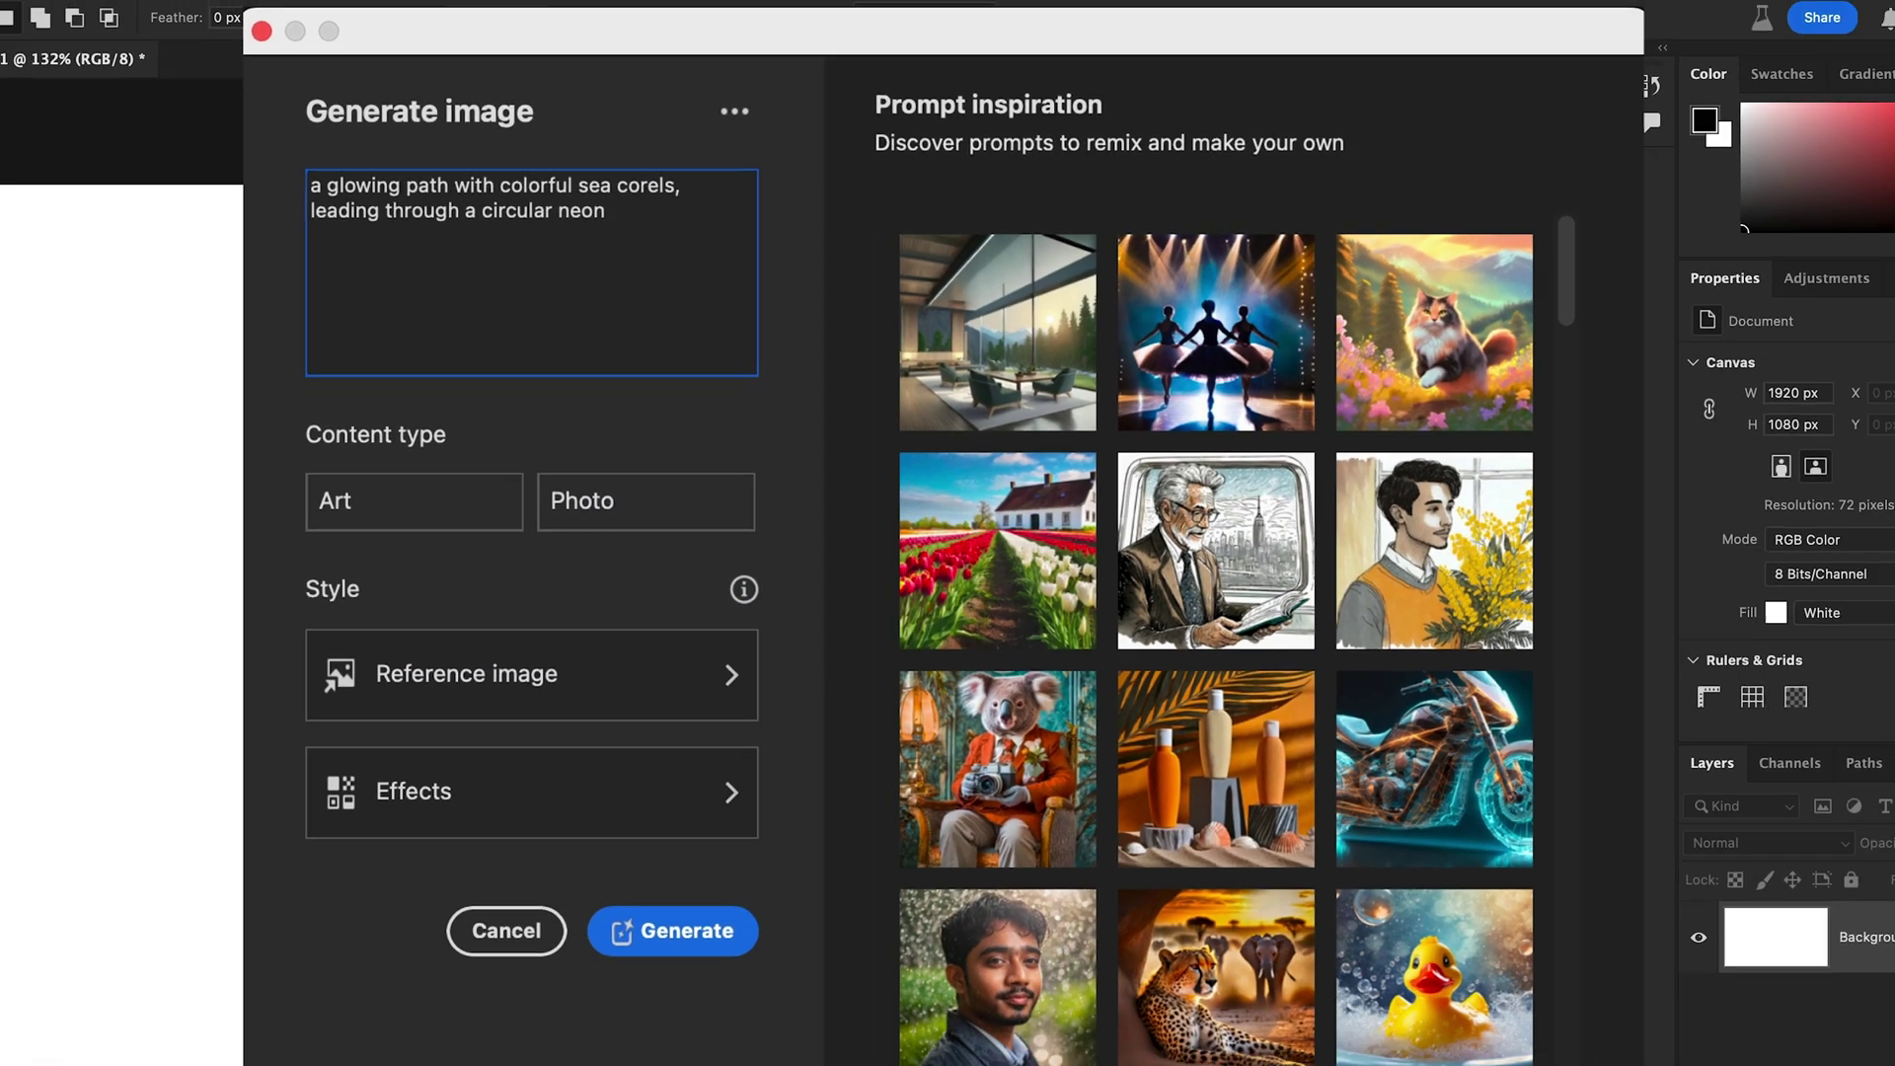
click(650, 987)
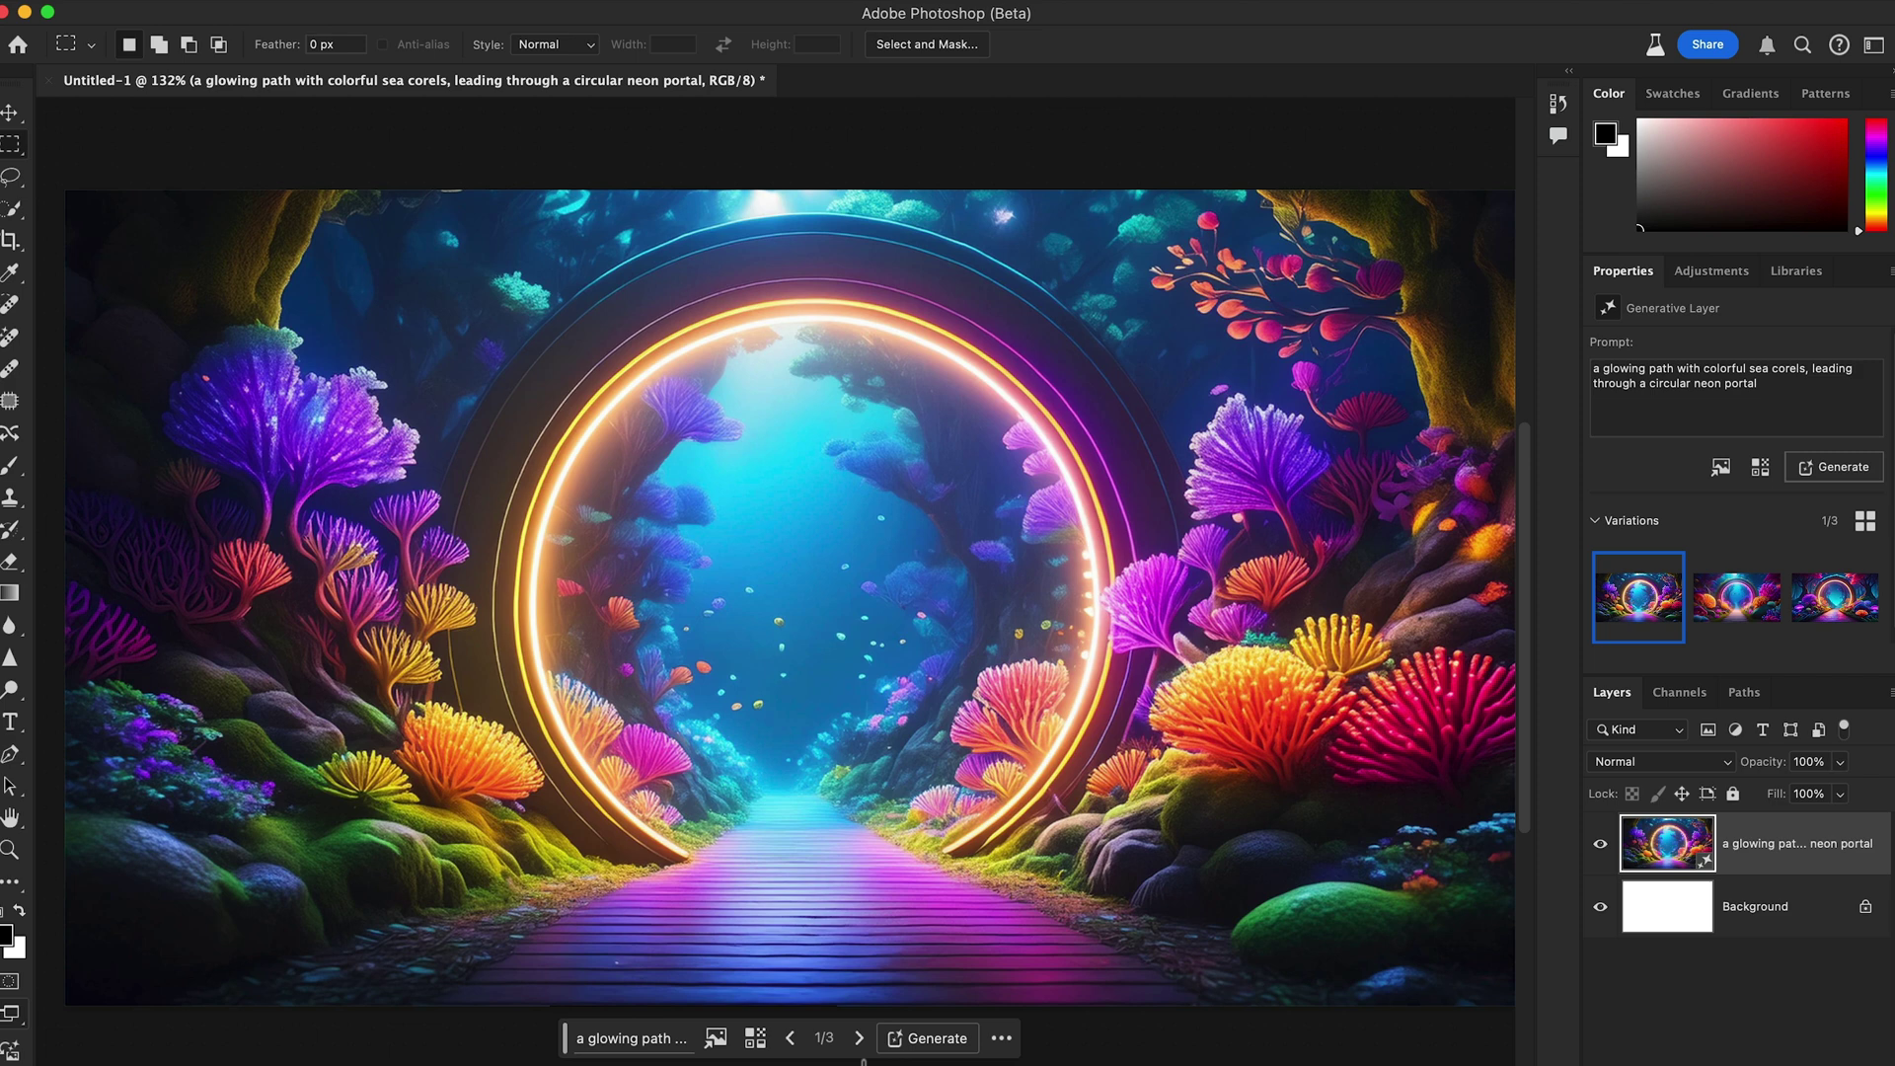
click(859, 1038)
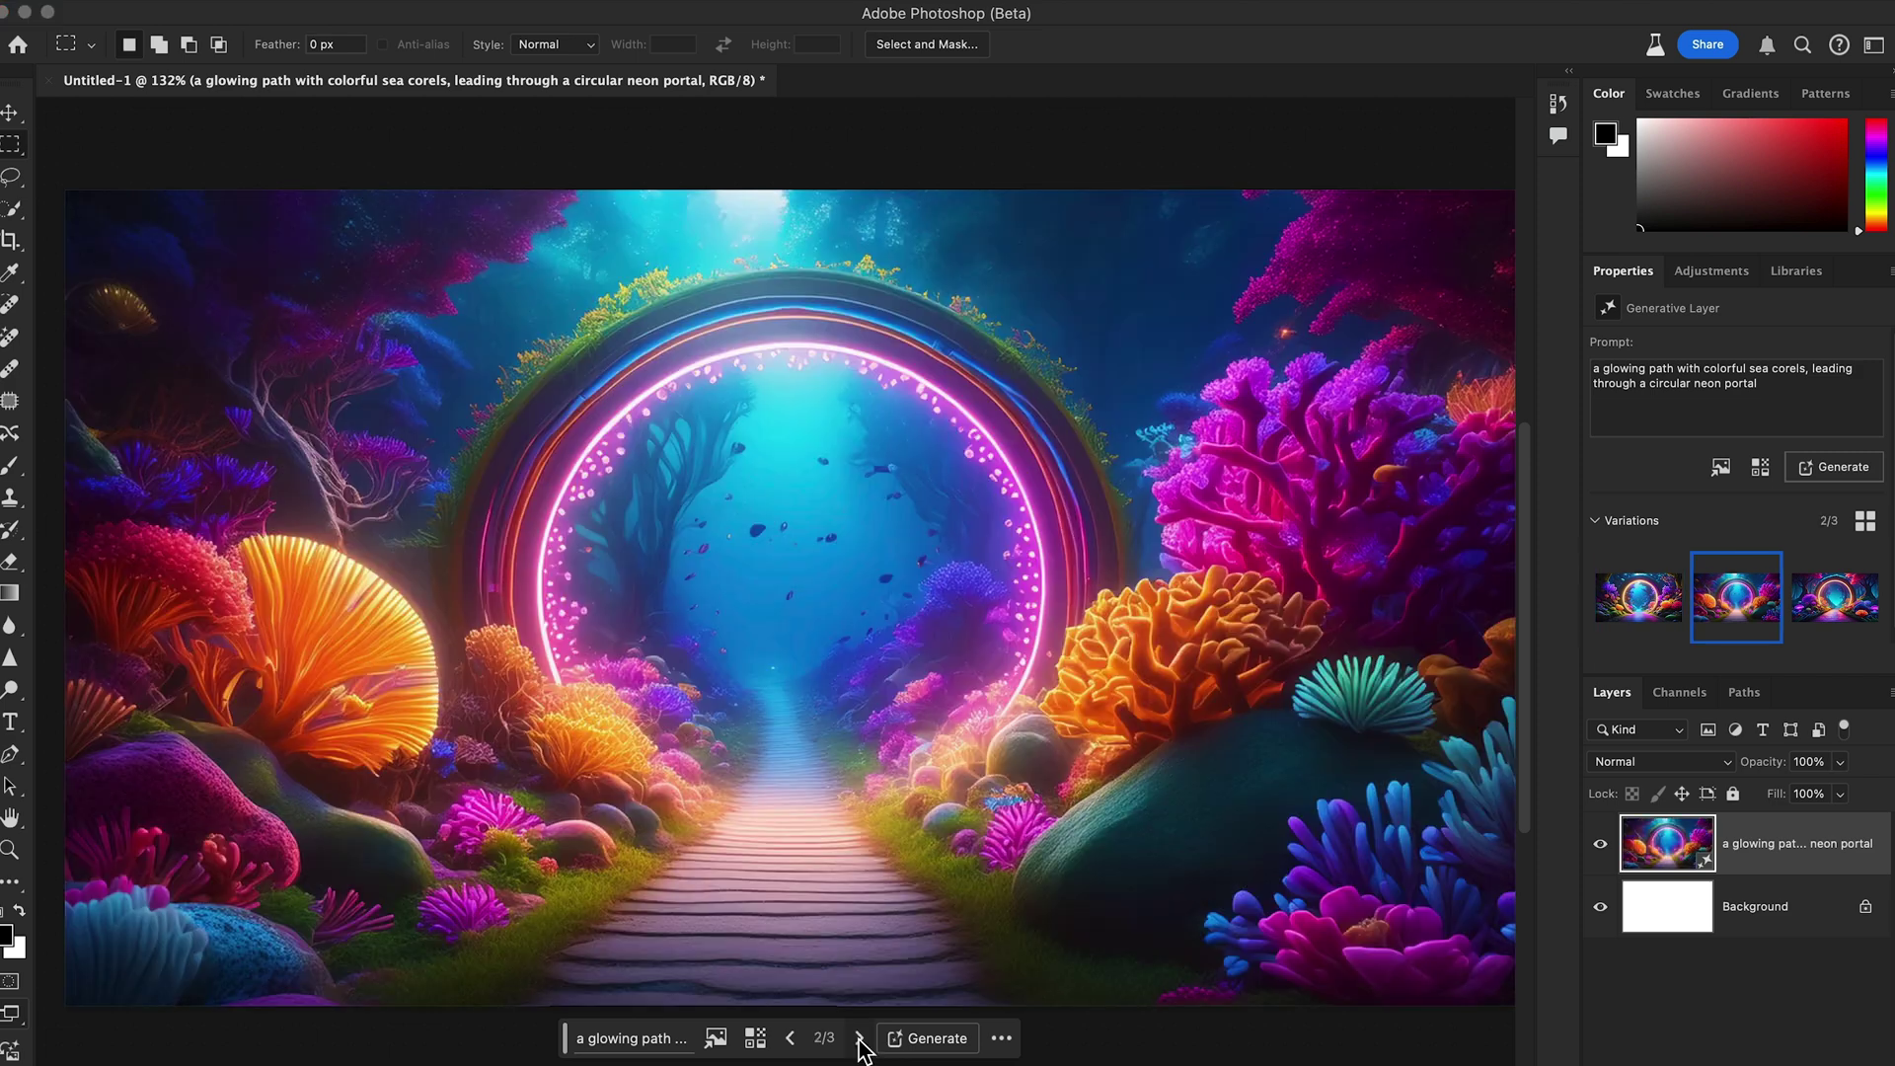
click(859, 1038)
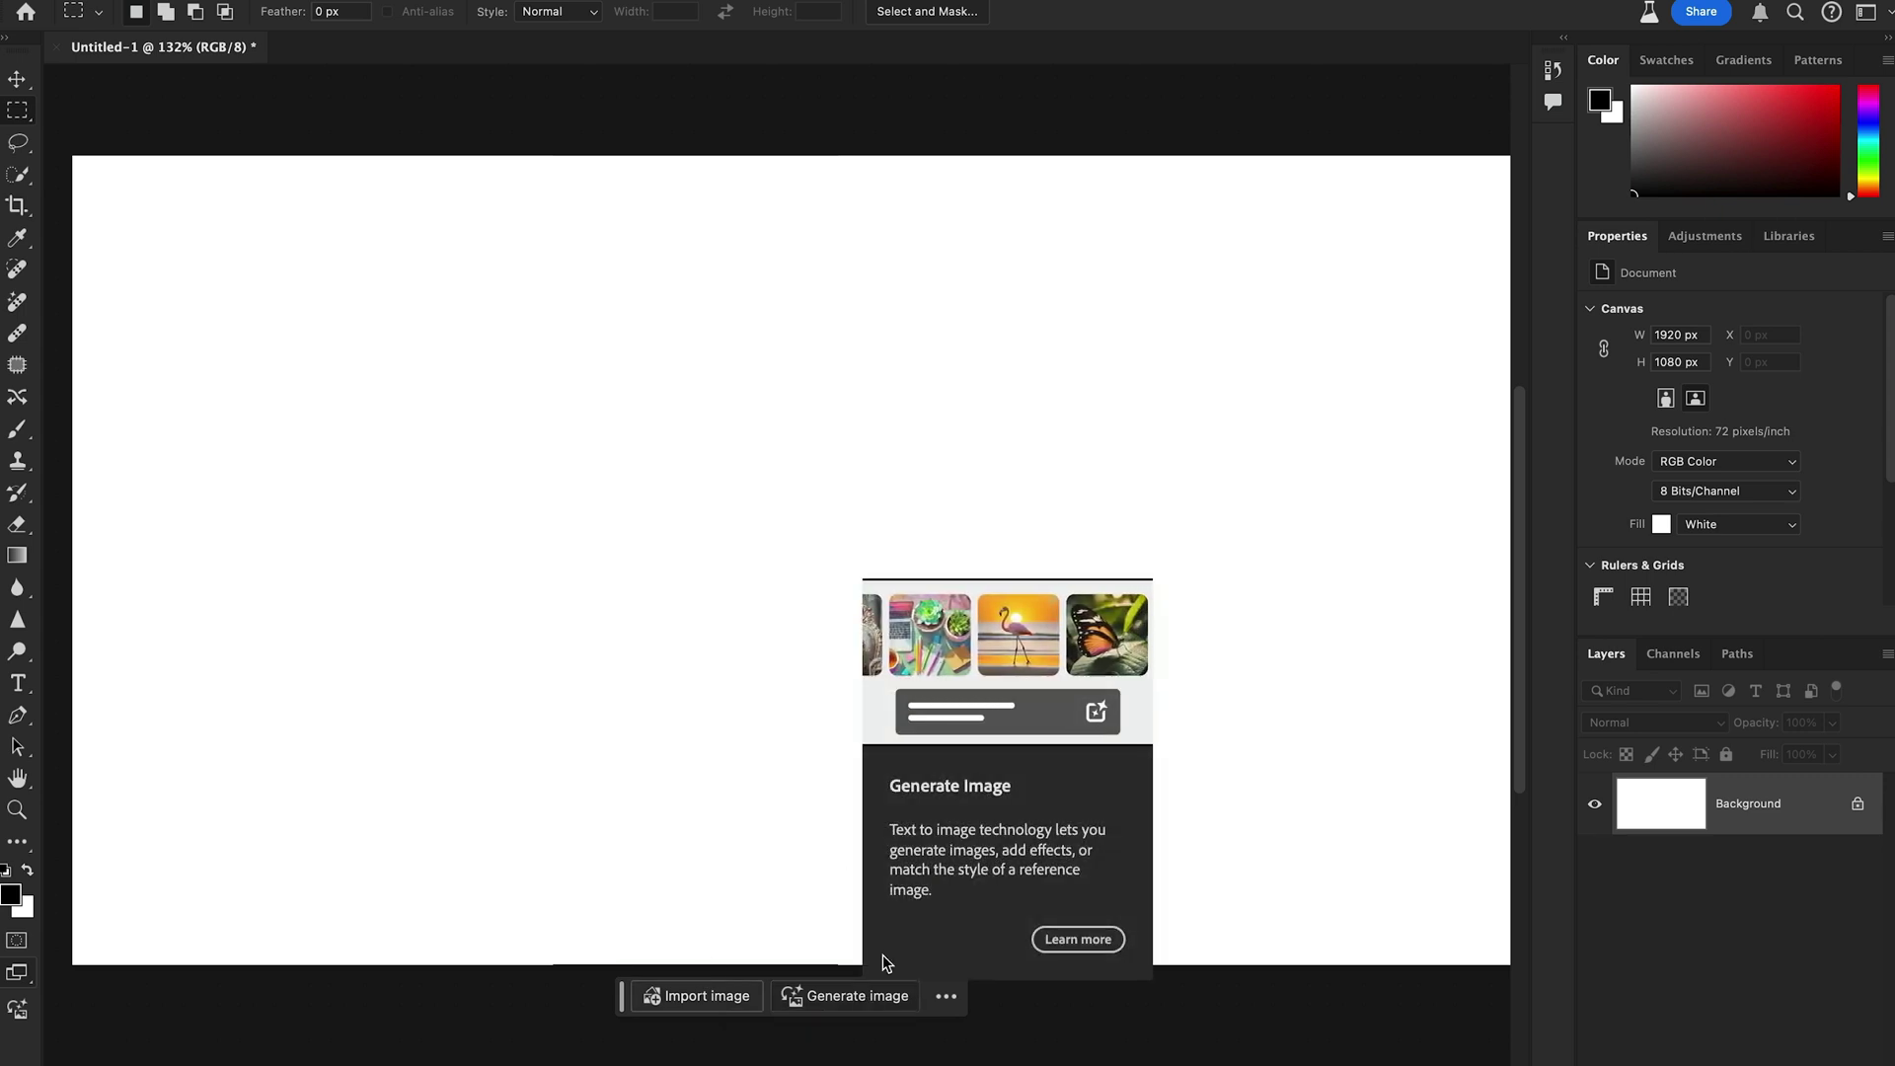
click(762, 2)
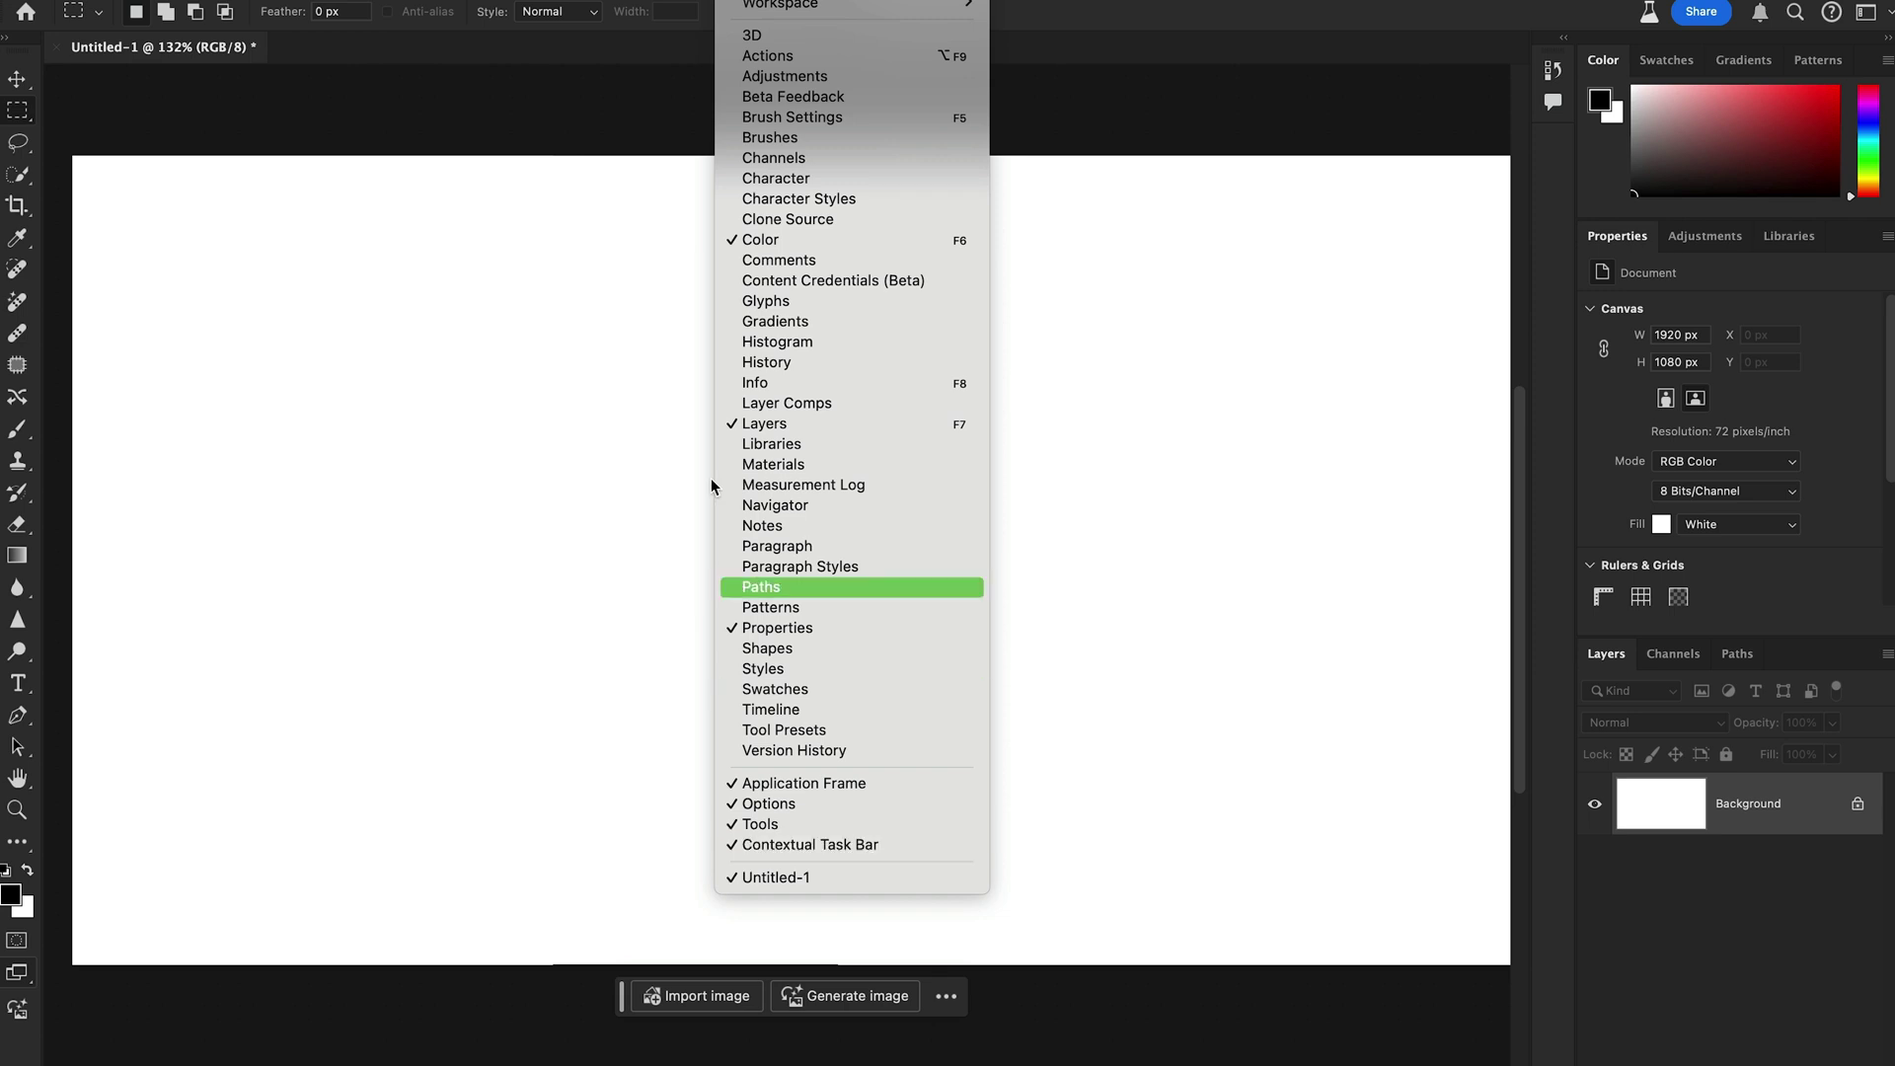
click(608, 352)
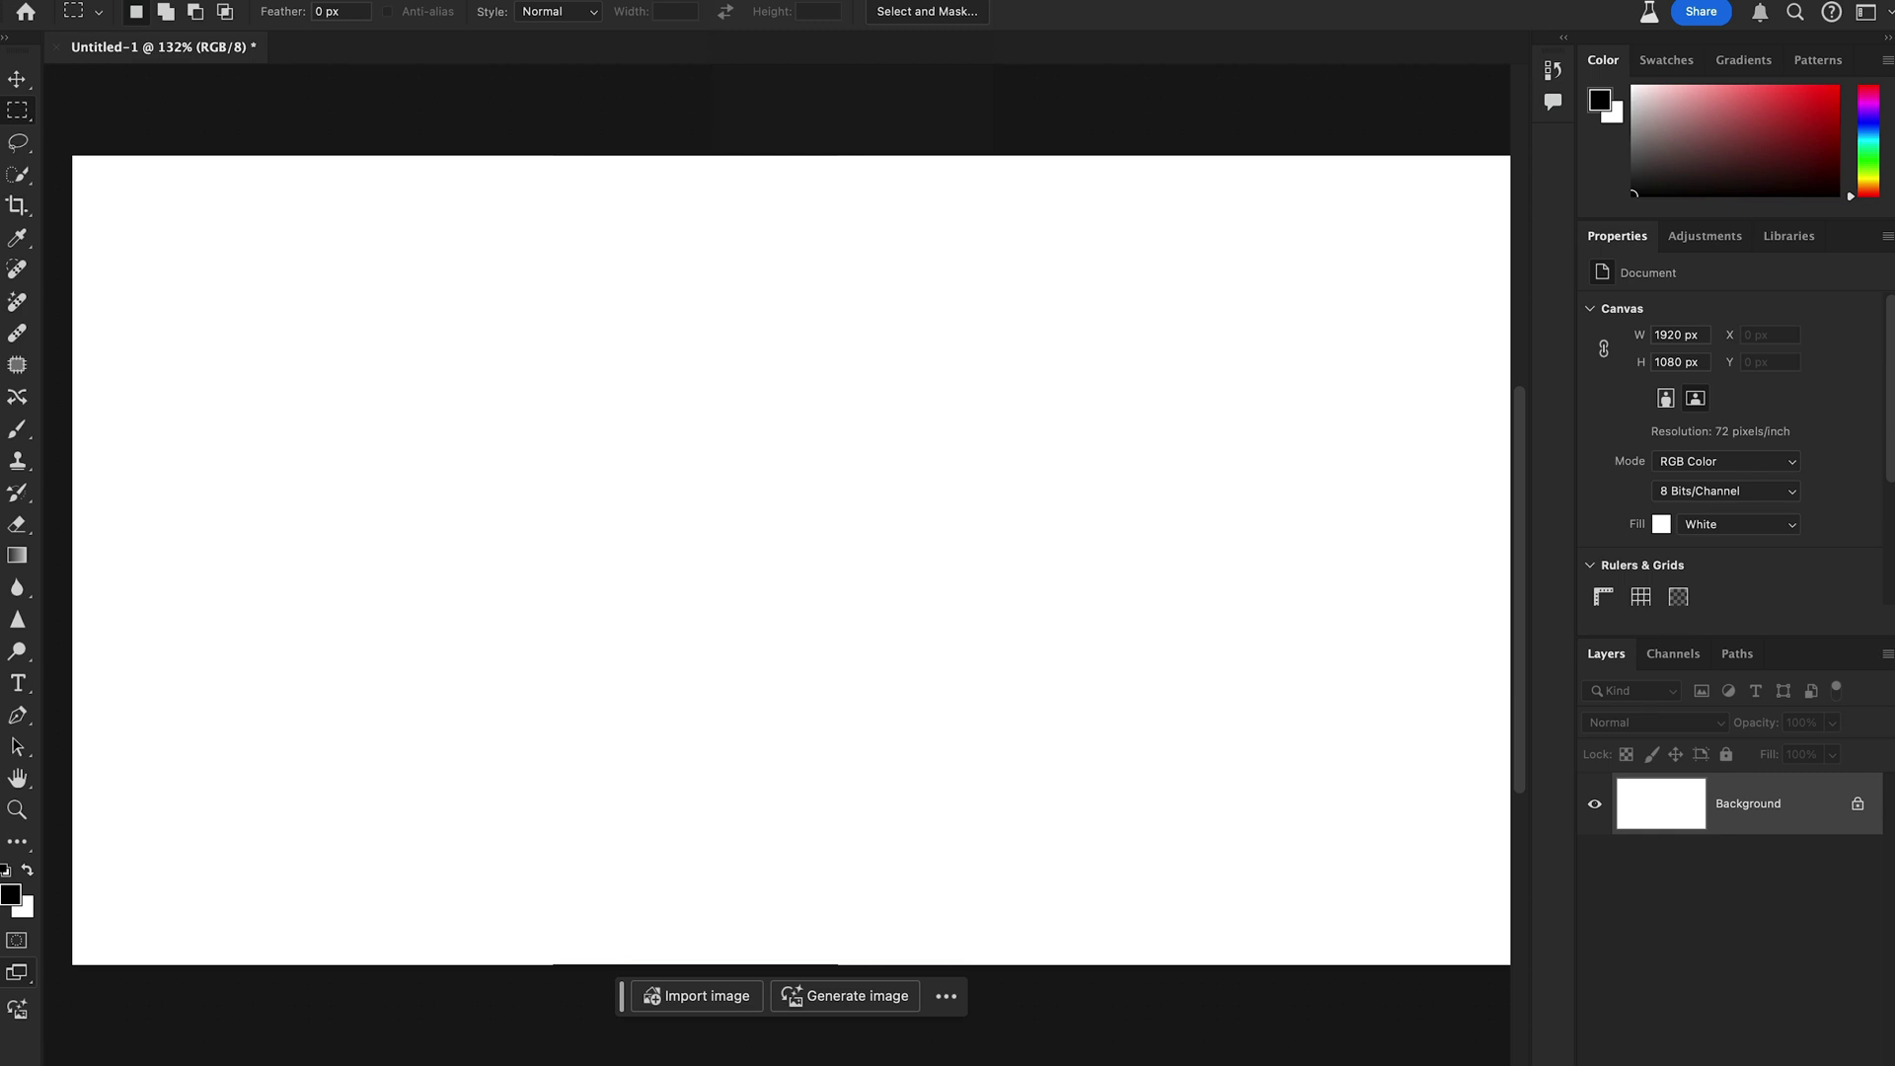
click(282, 0)
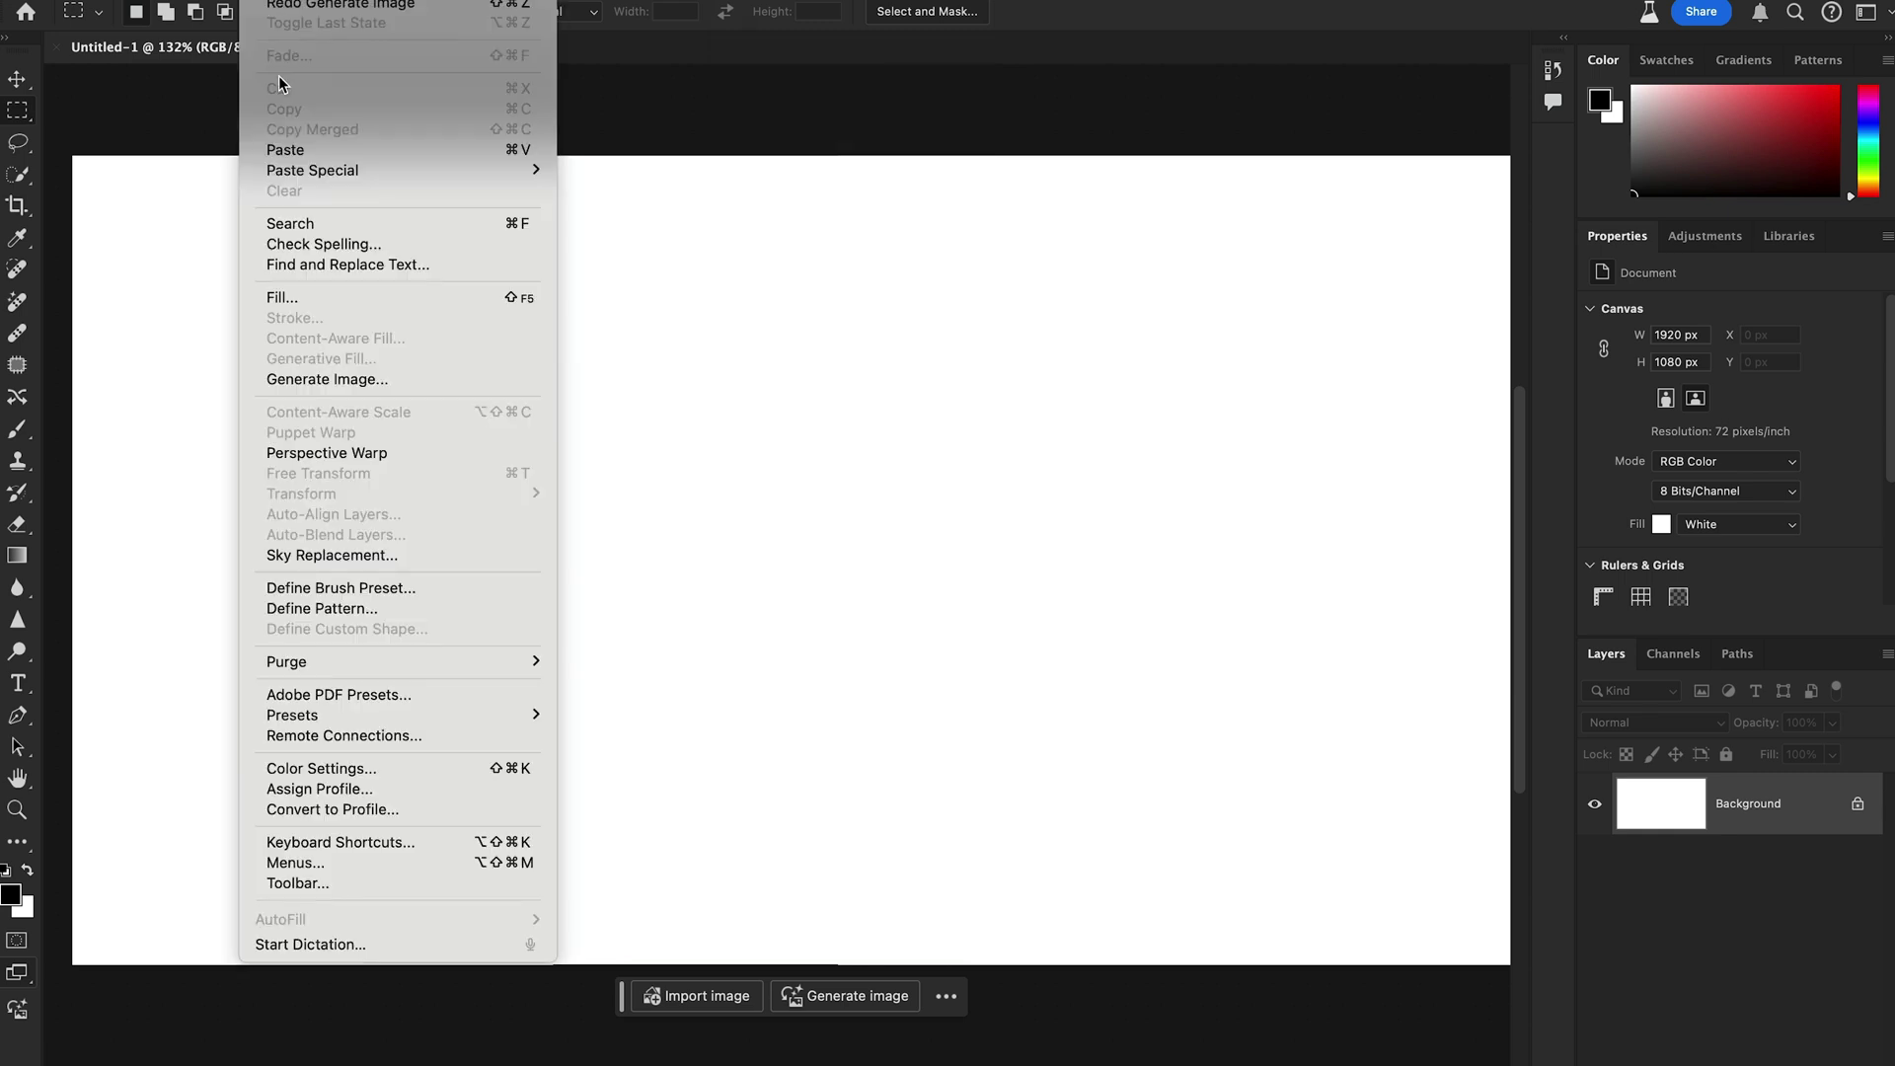
click(363, 382)
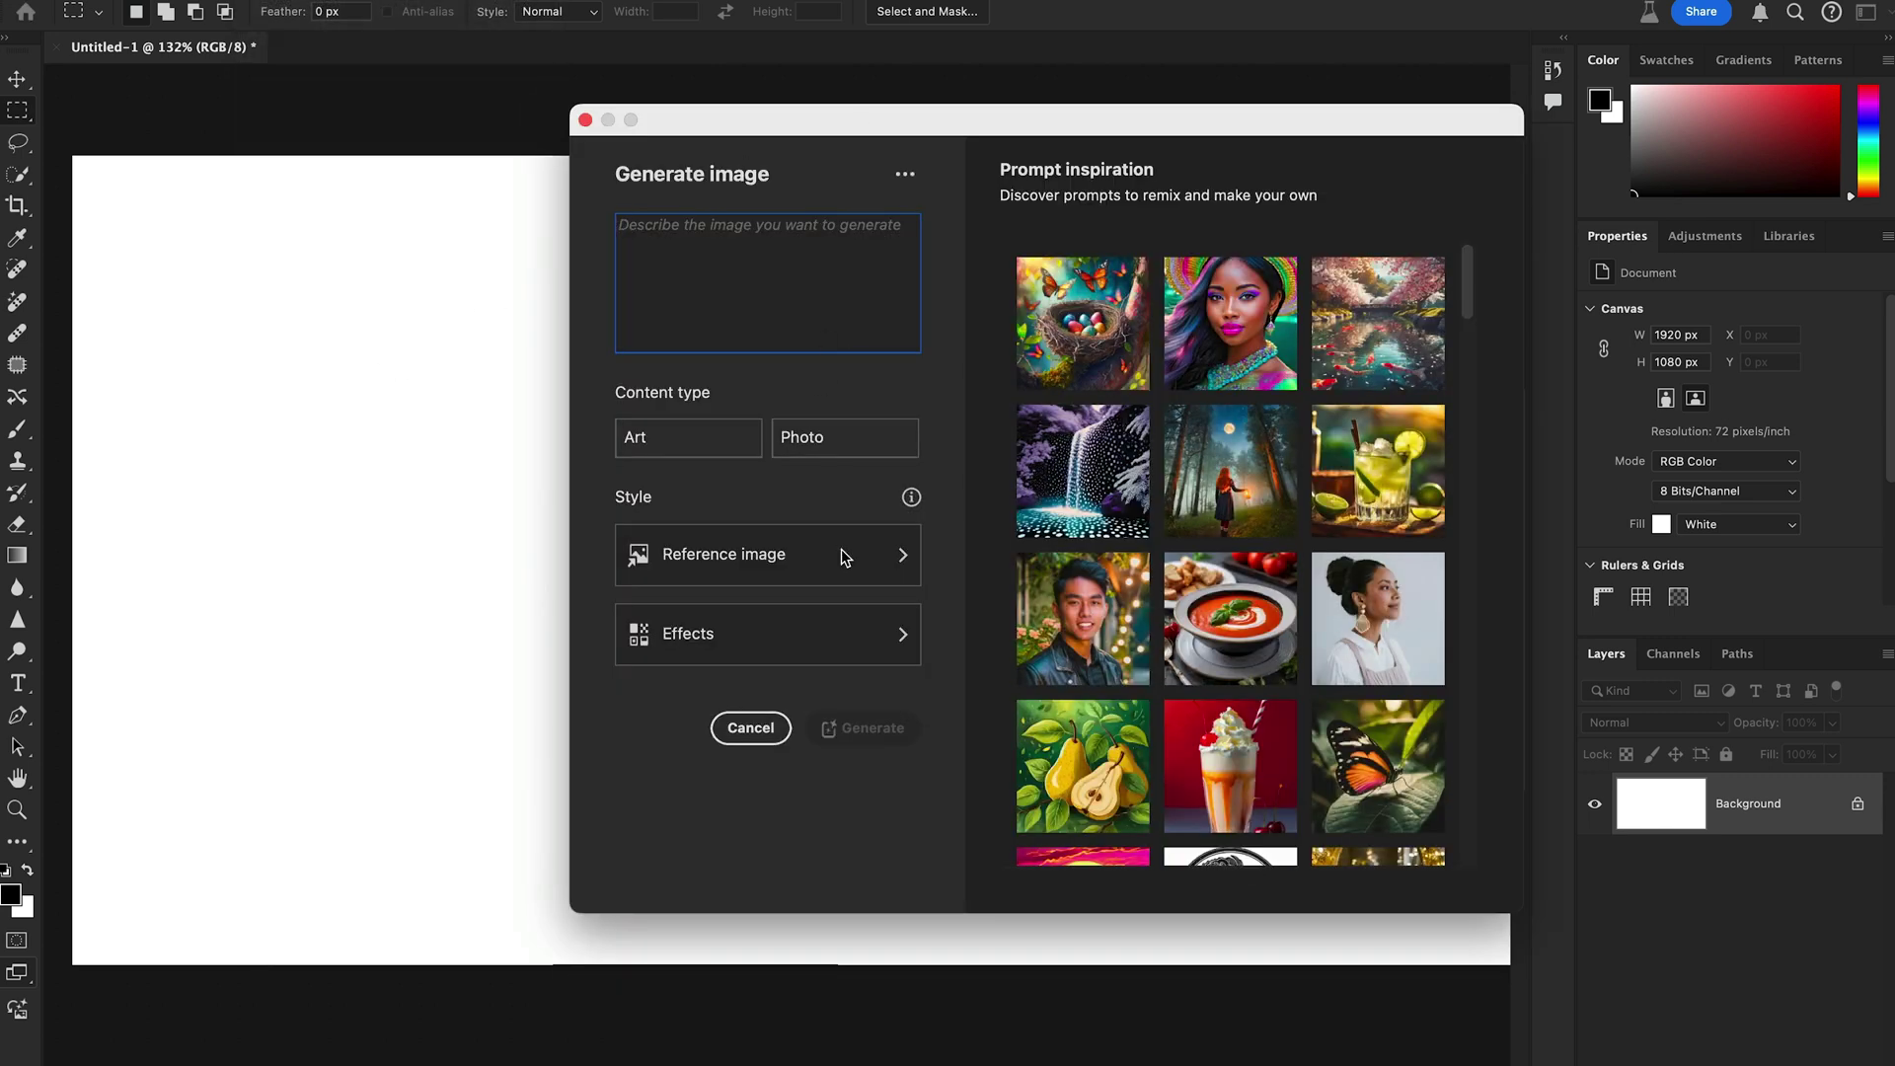
click(750, 727)
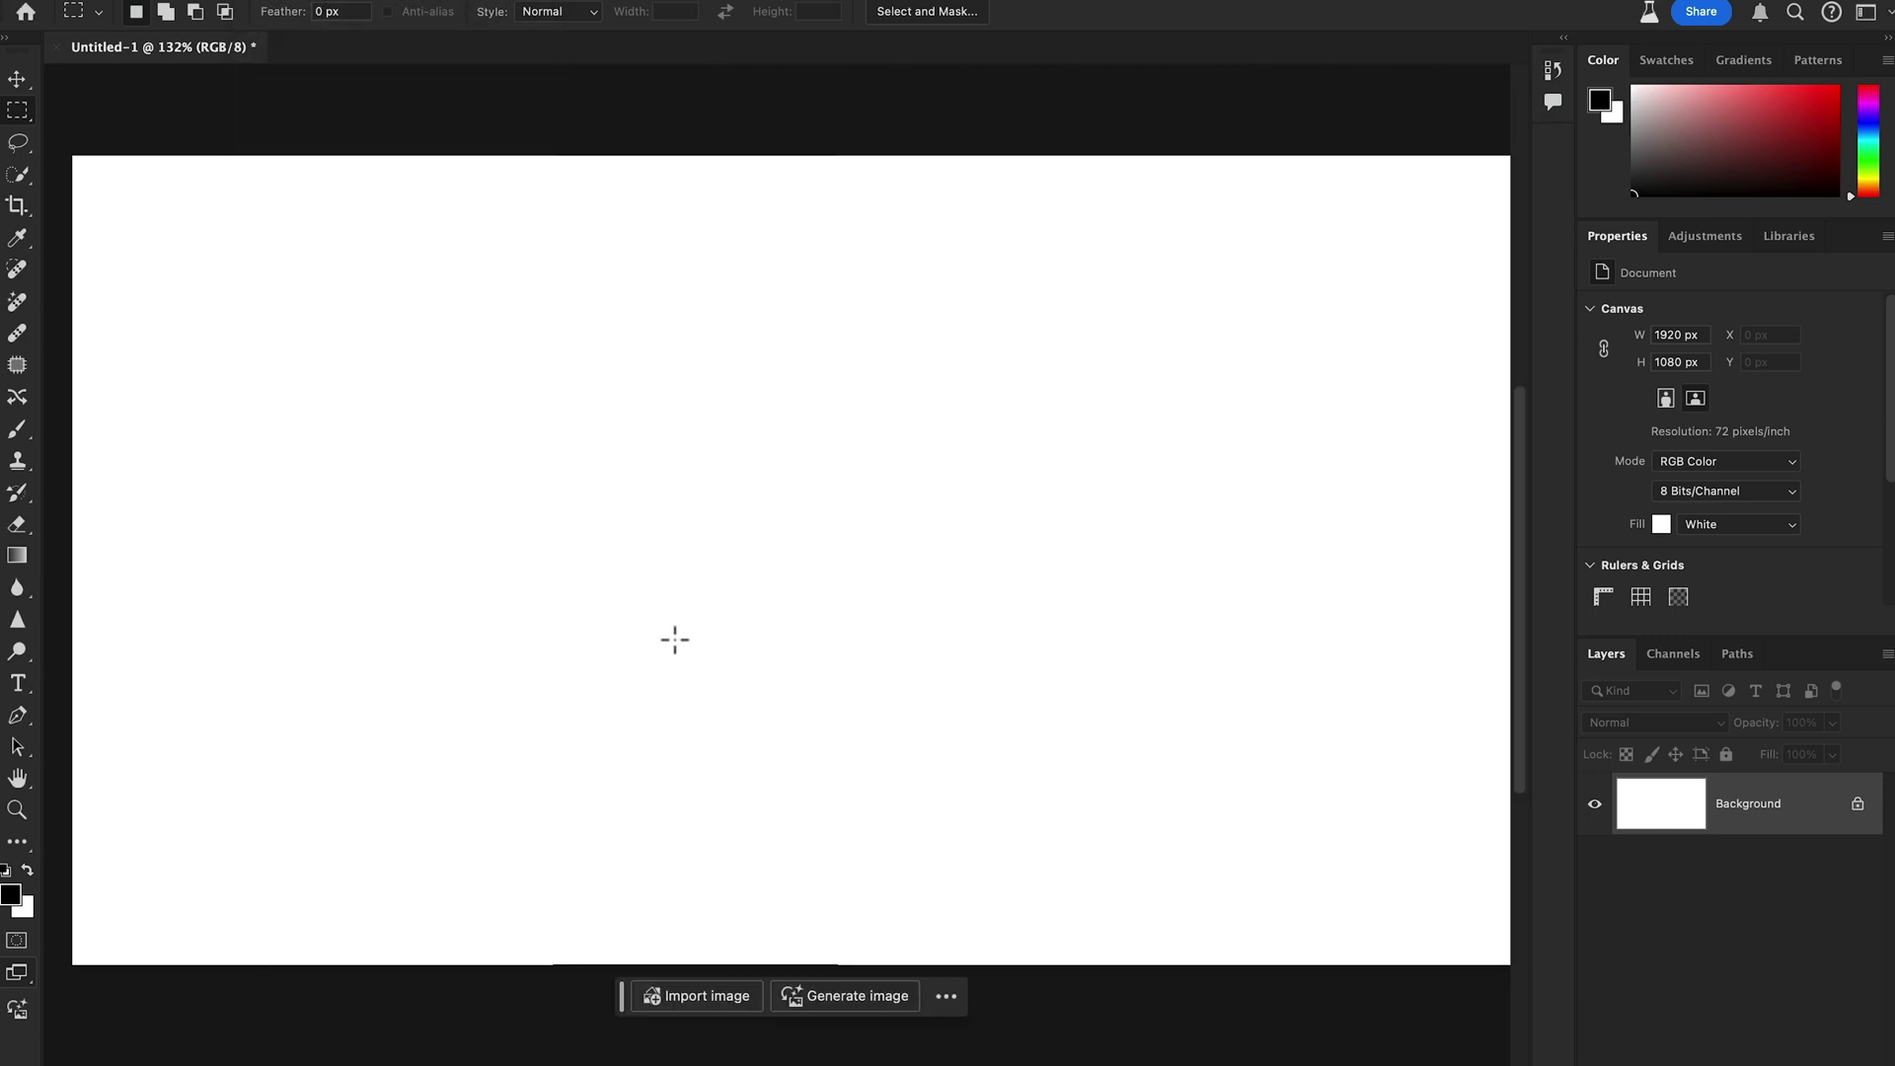
Start a new image generation with the prompt "a glowing path with colorful sea corels, leading through a circular neon portal"
click(831, 1002)
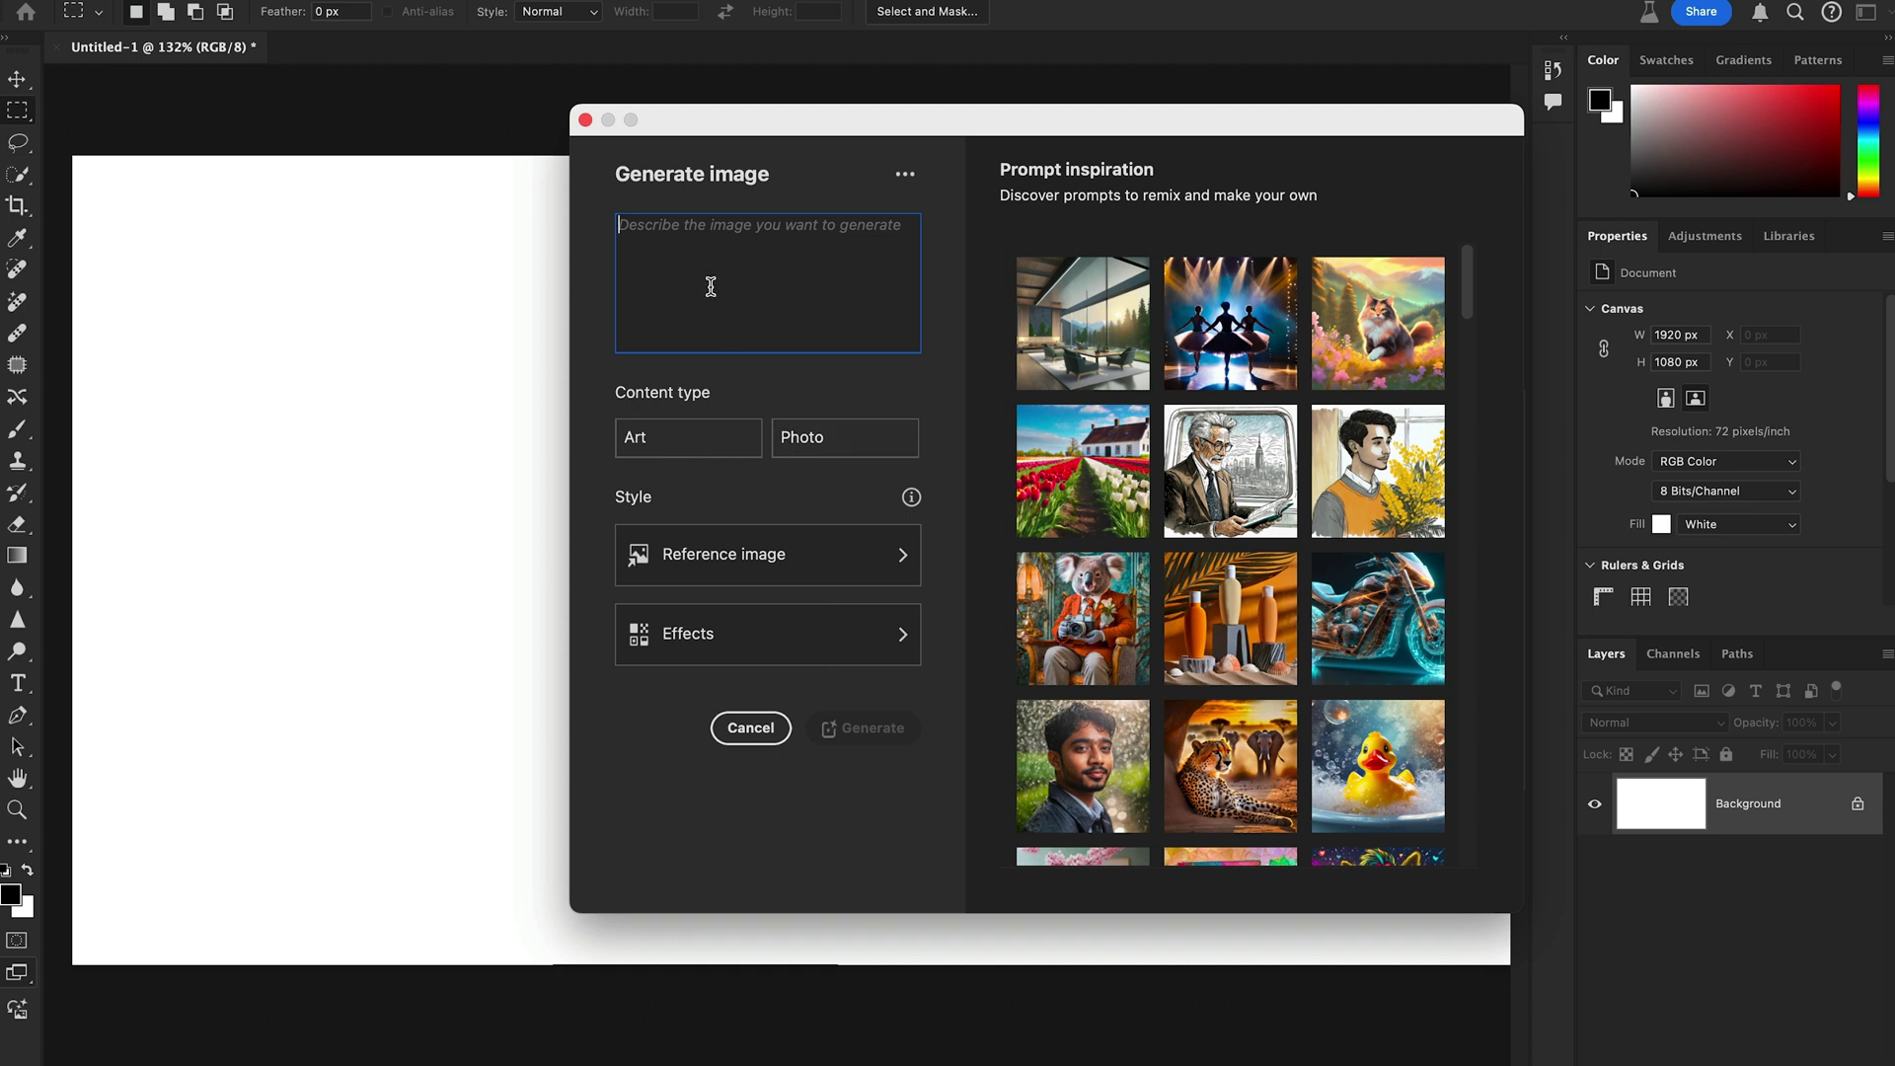
drag(794, 128, 693, 140)
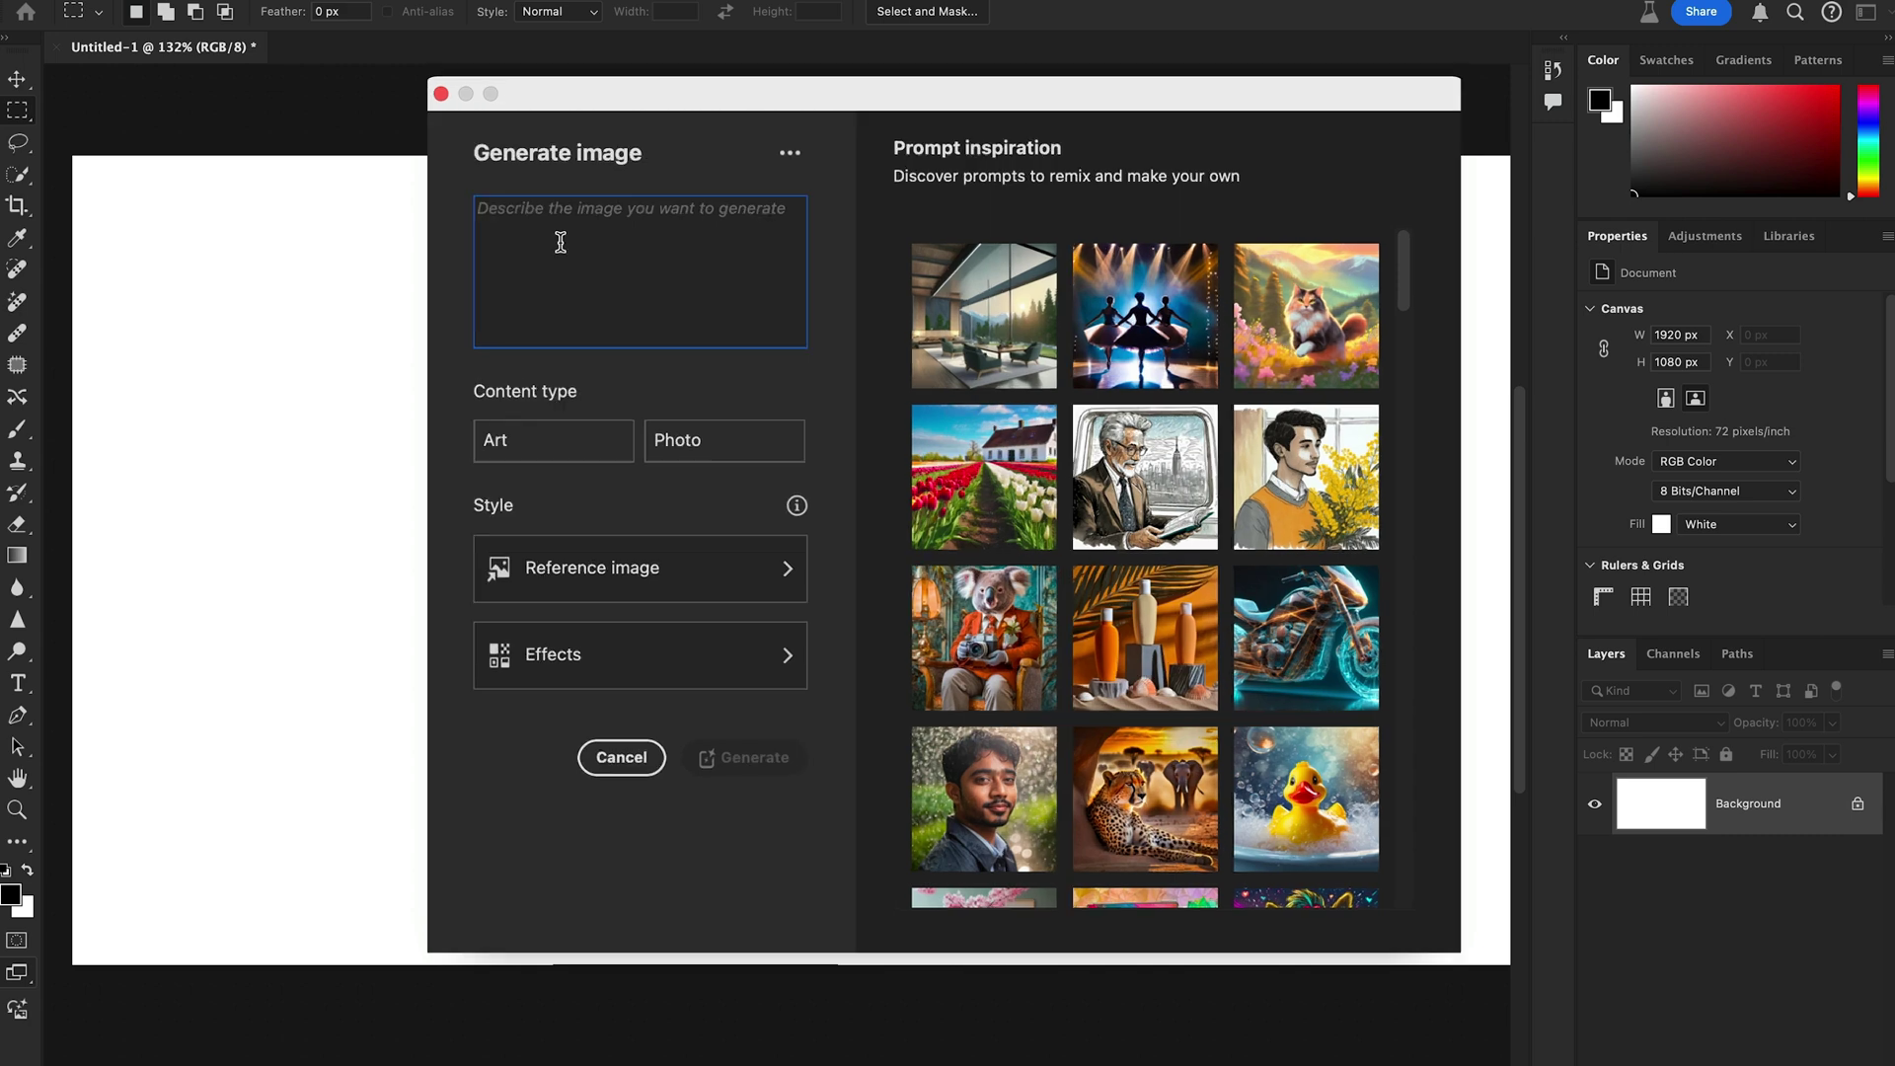
text(a glowing)
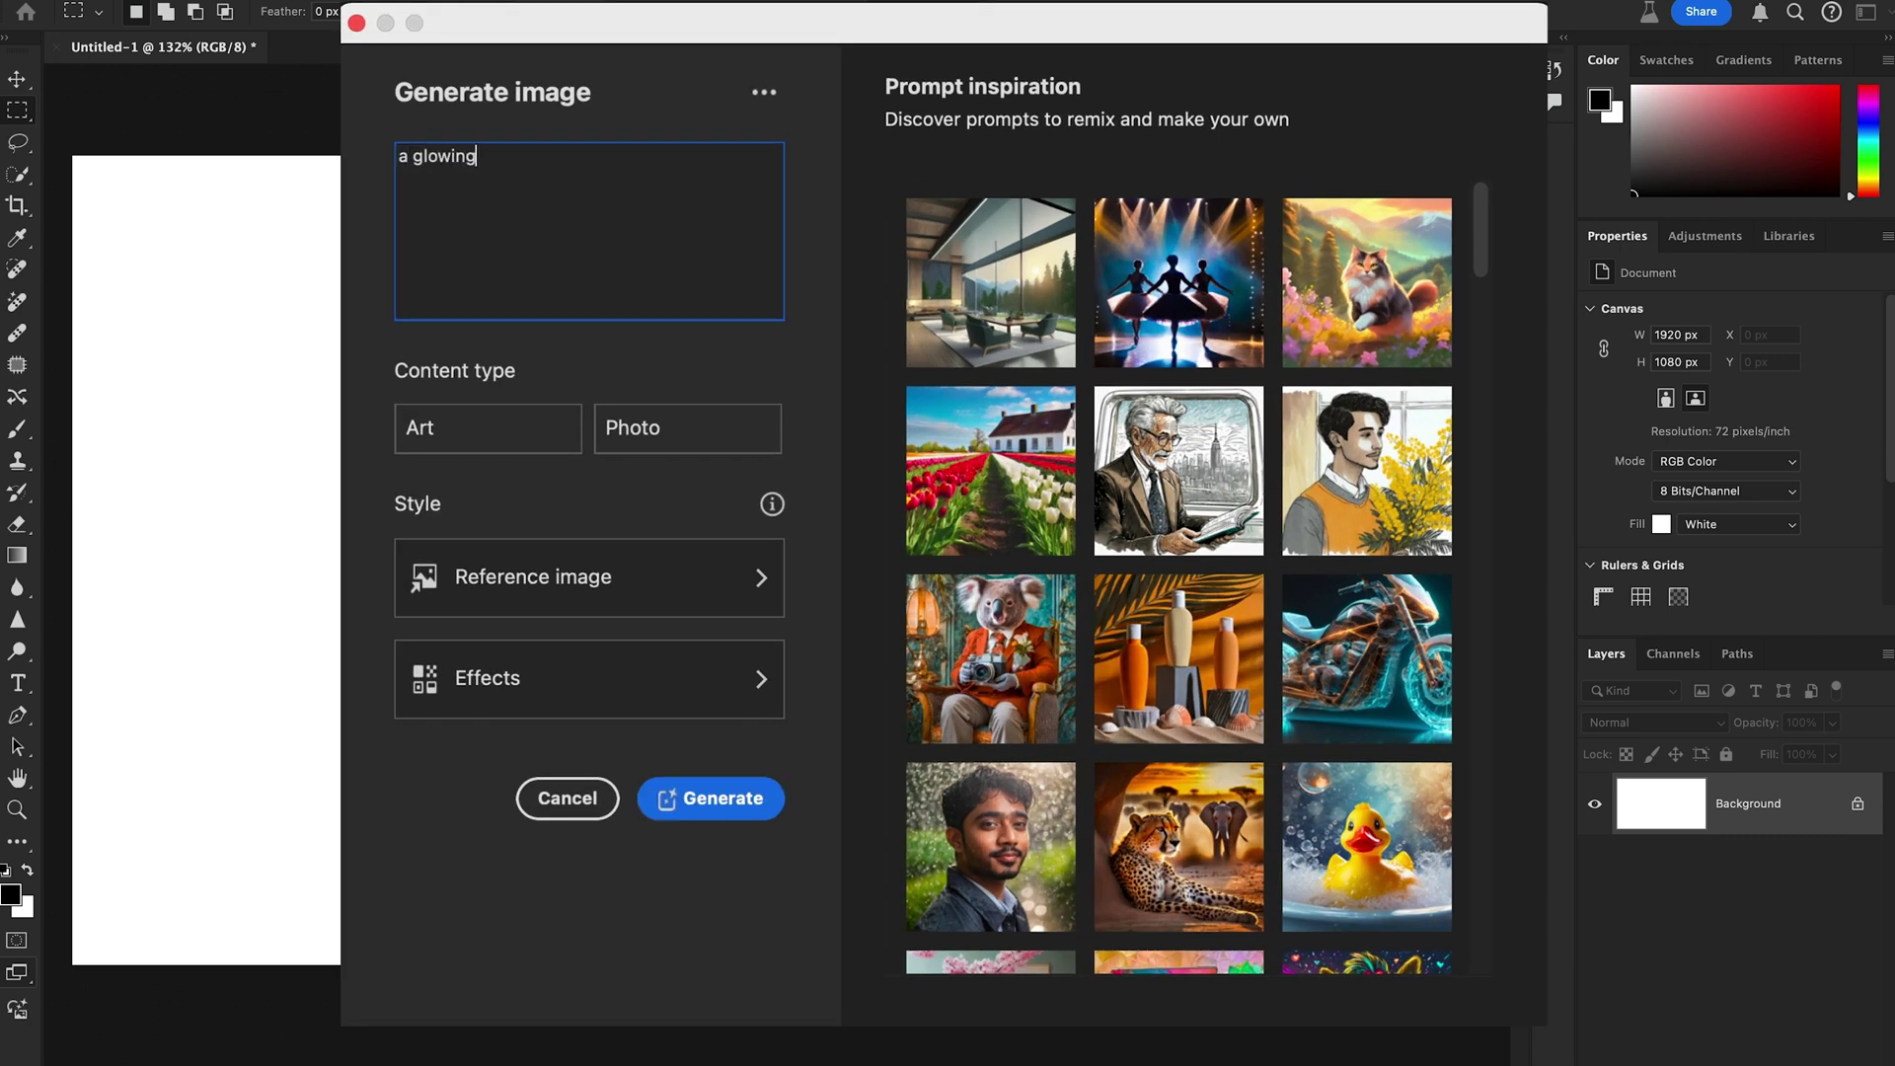
text( path with colorful sea co)
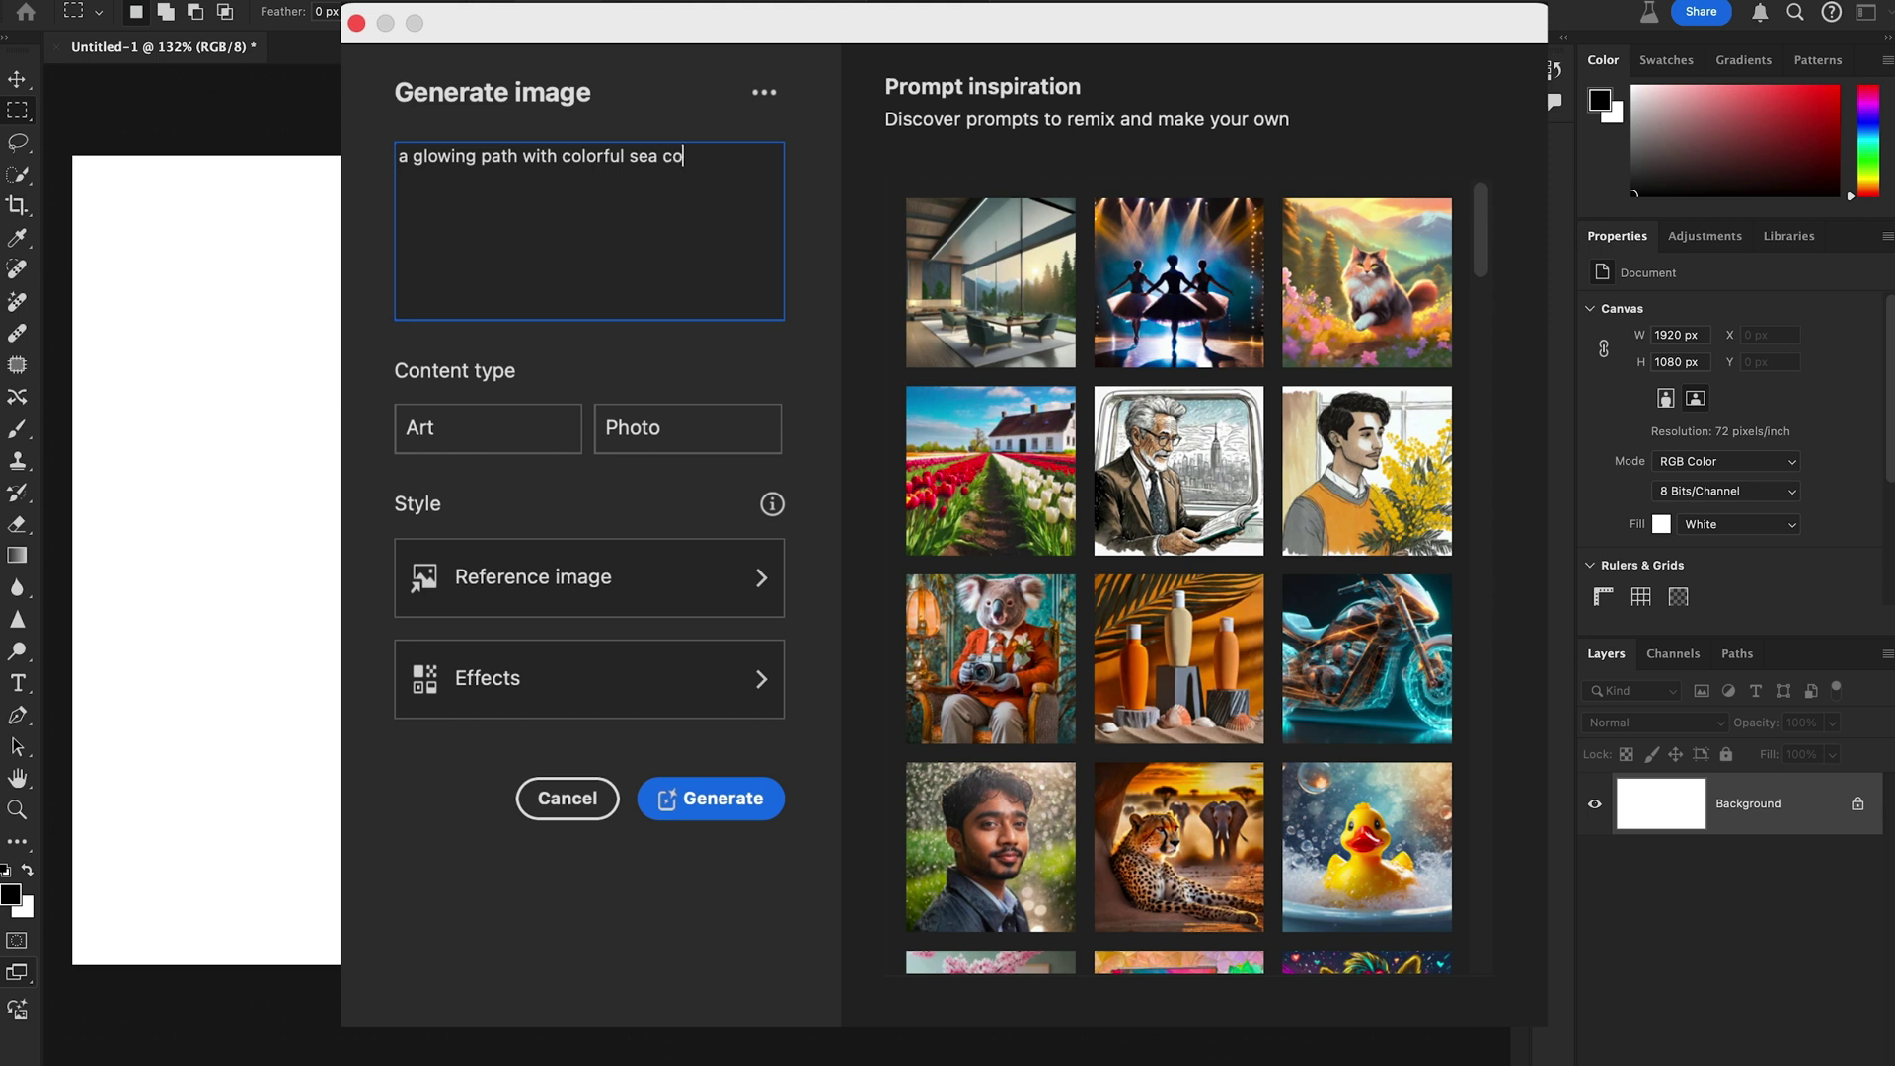
text(rels, leading through aci)
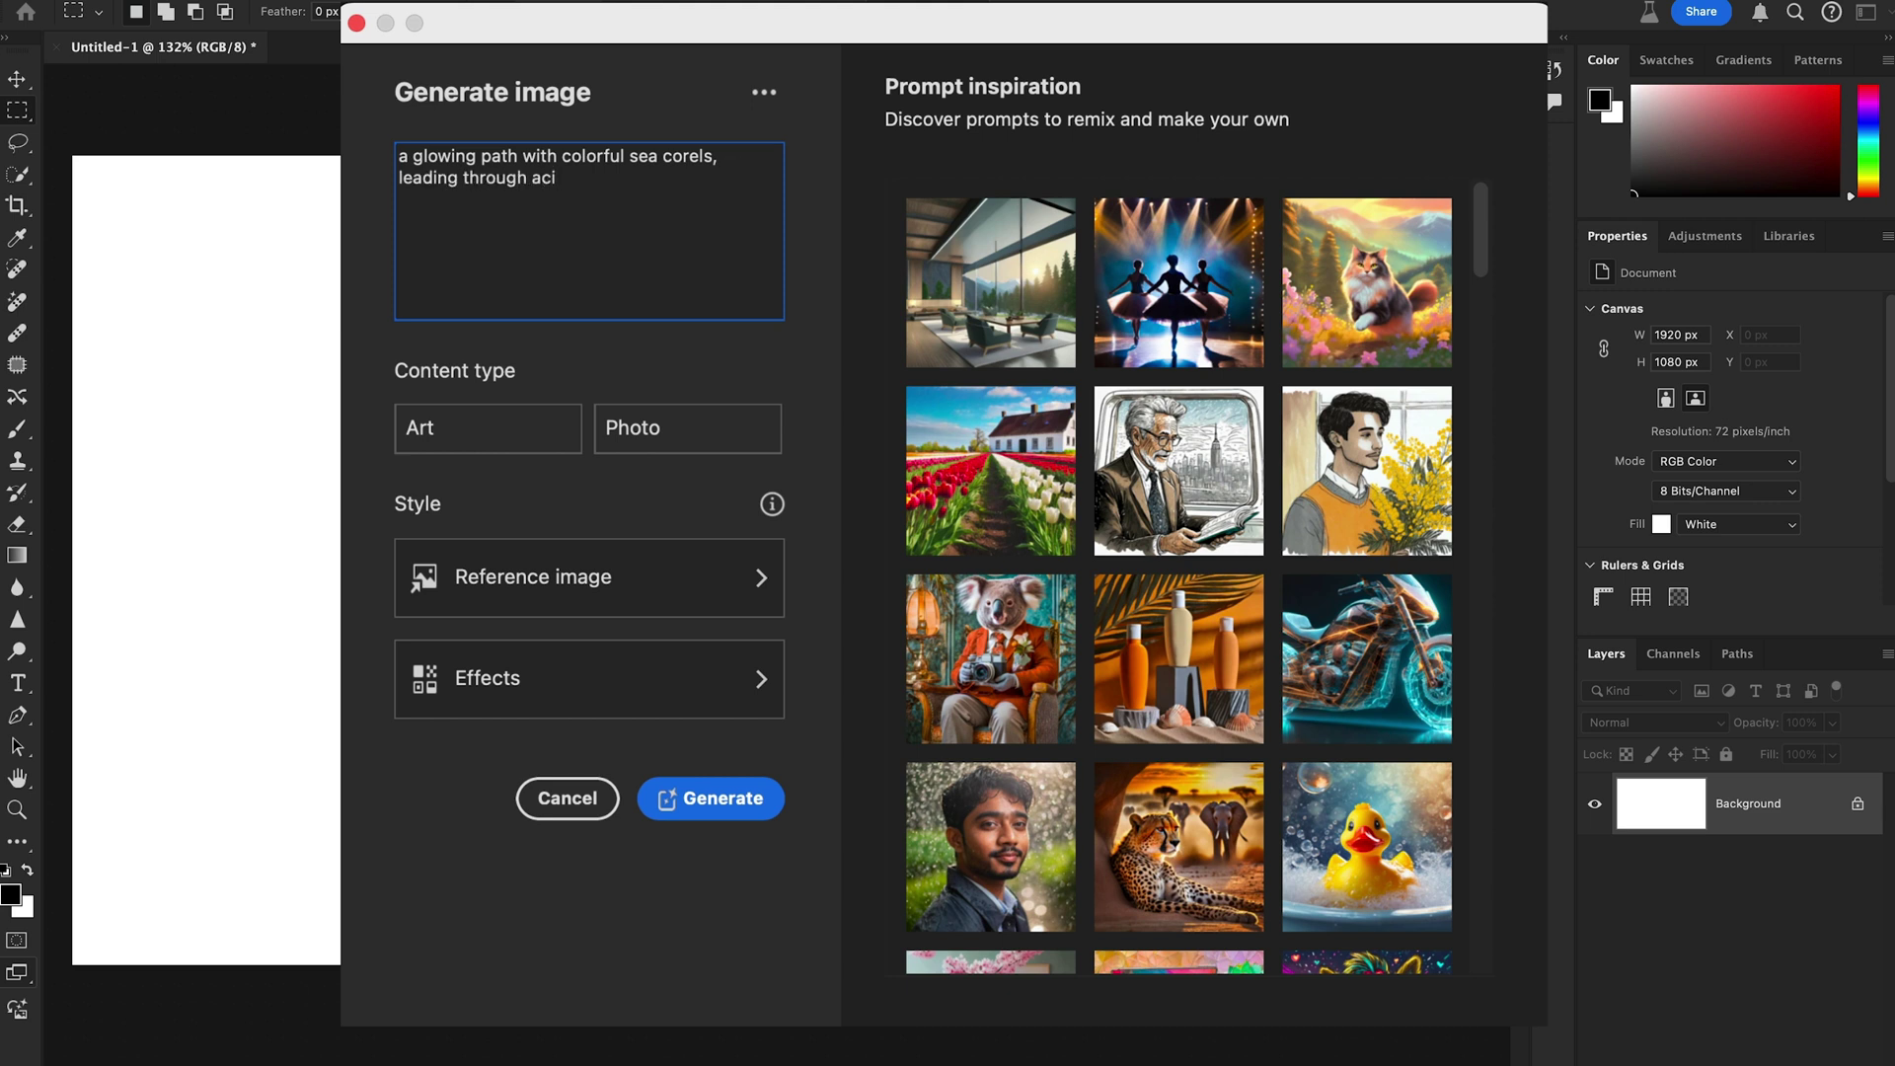
key(BackSpace)
key(BackSpace)
text(circular)
text( path)
key(BackSpace)
key(BackSpace)
key(BackSpace)
key(BackSpace)
text(neon prortal)
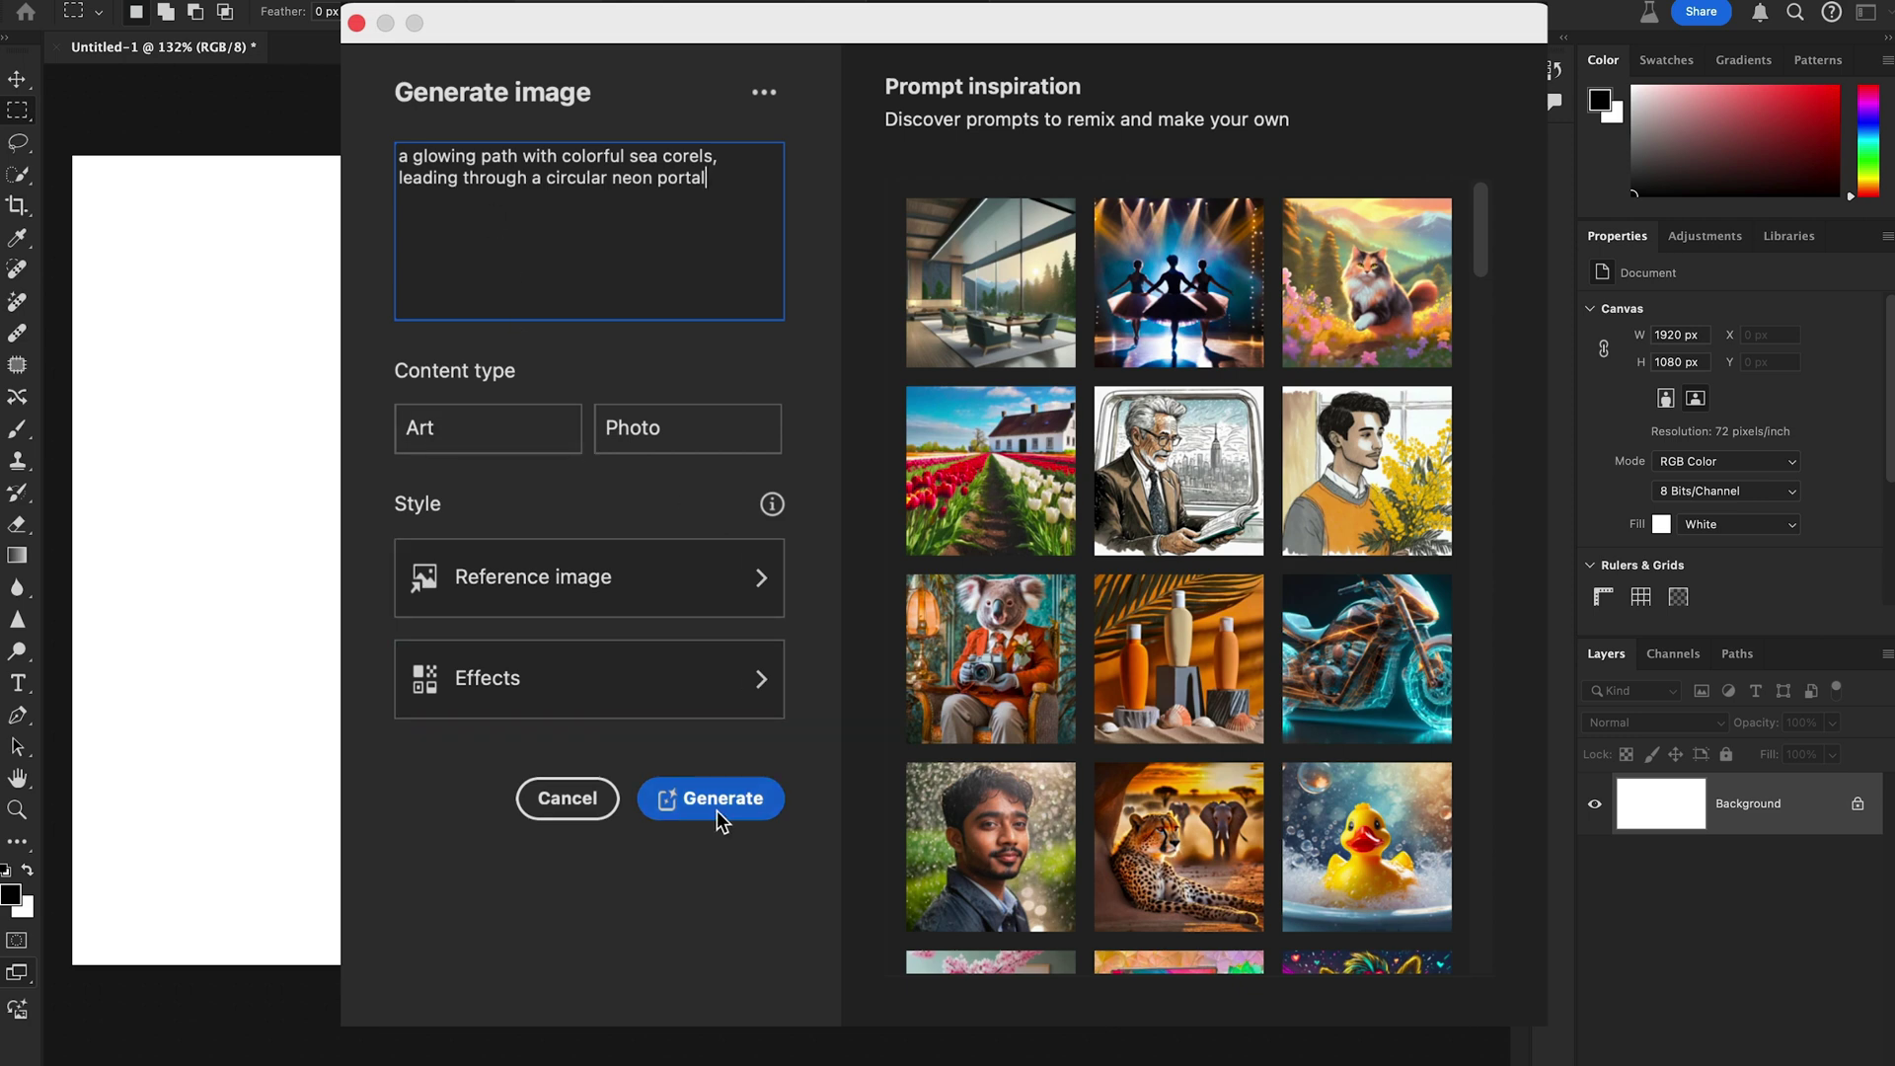
Generate the neon portal image and browse through to its third variation
click(765, 742)
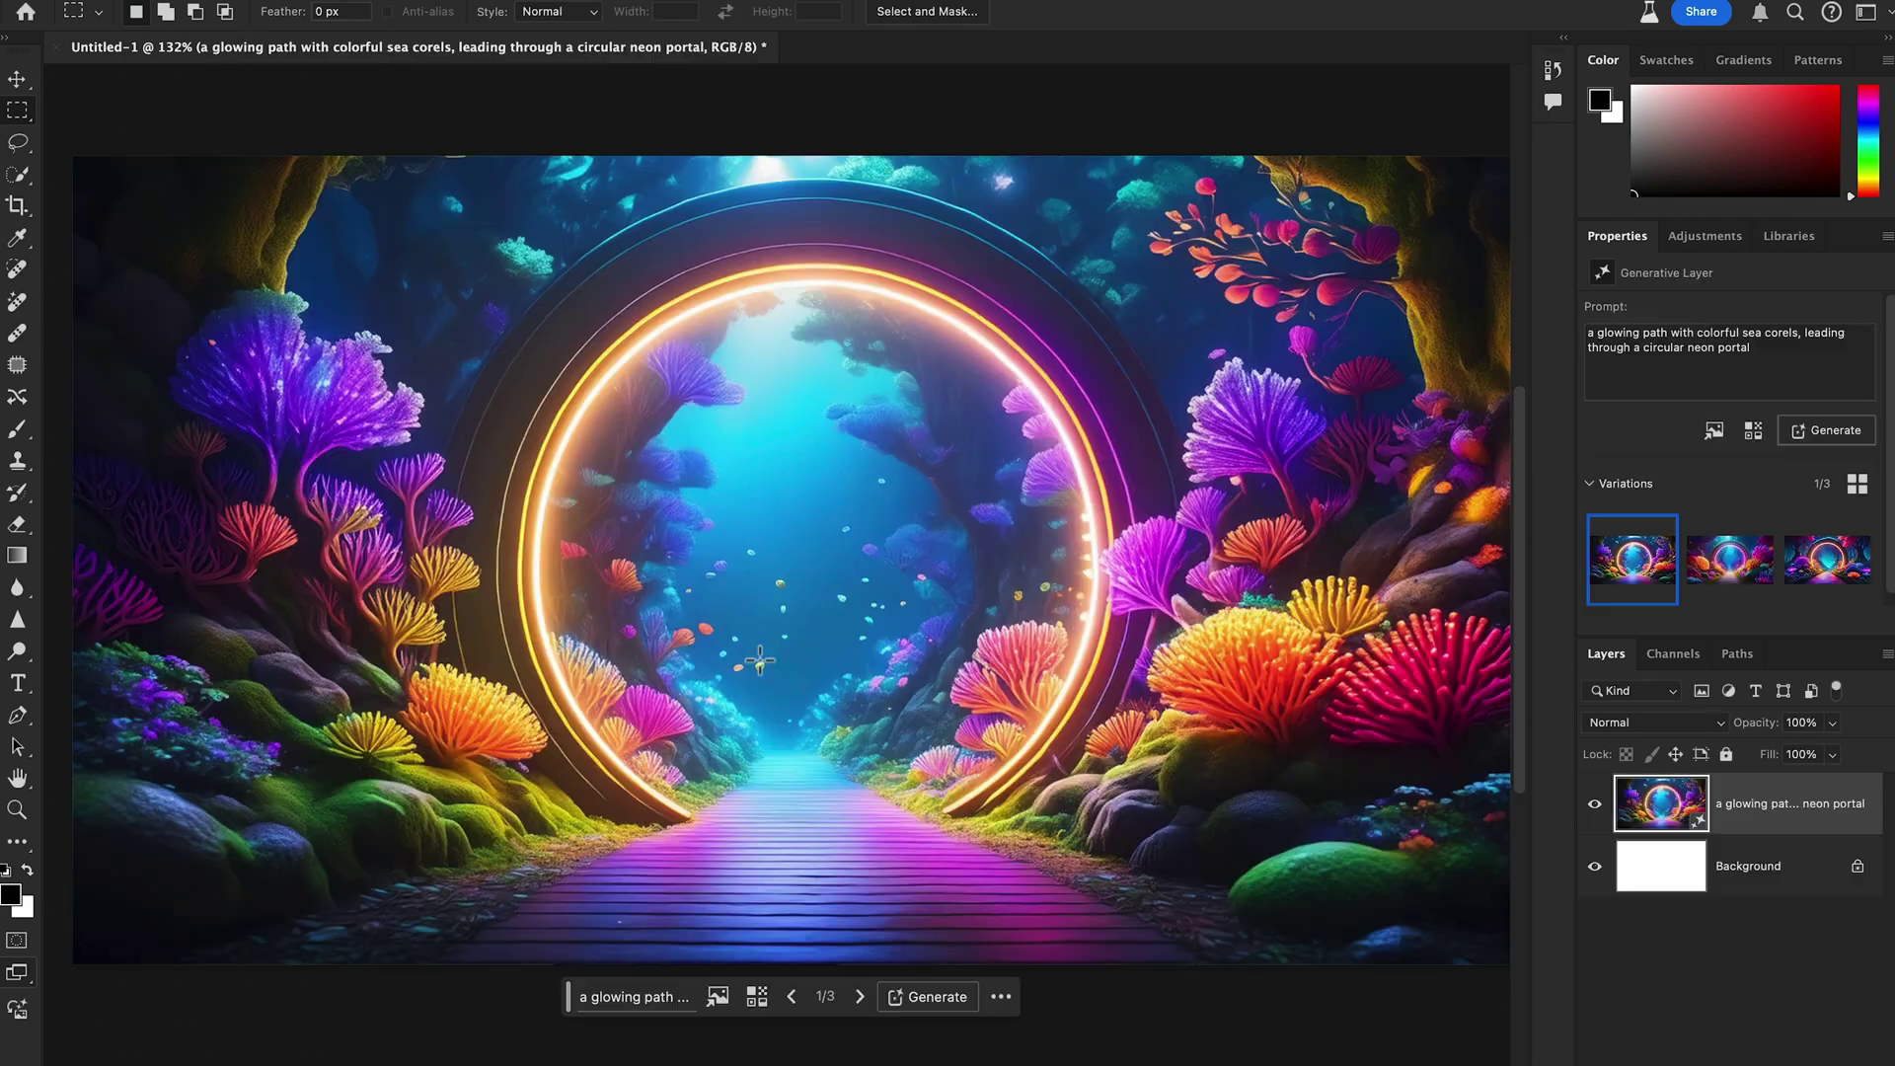
click(860, 996)
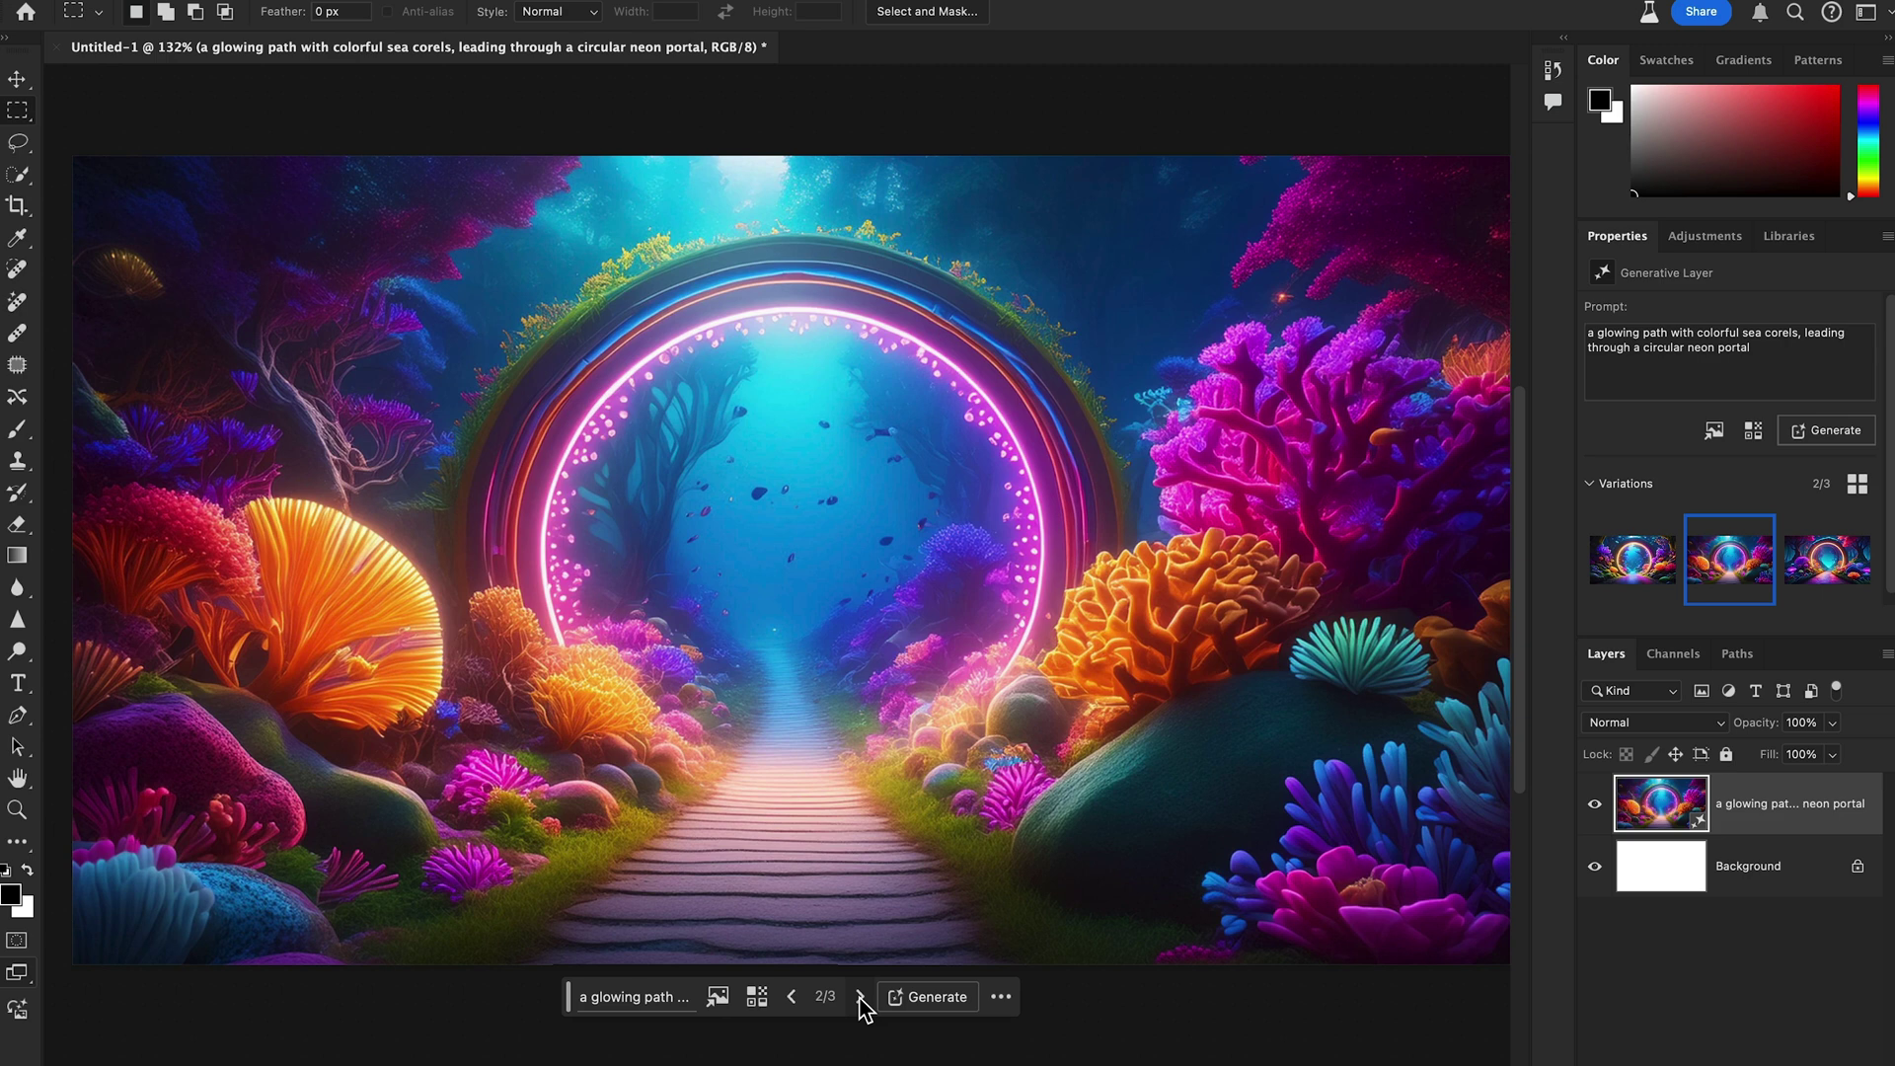
click(860, 998)
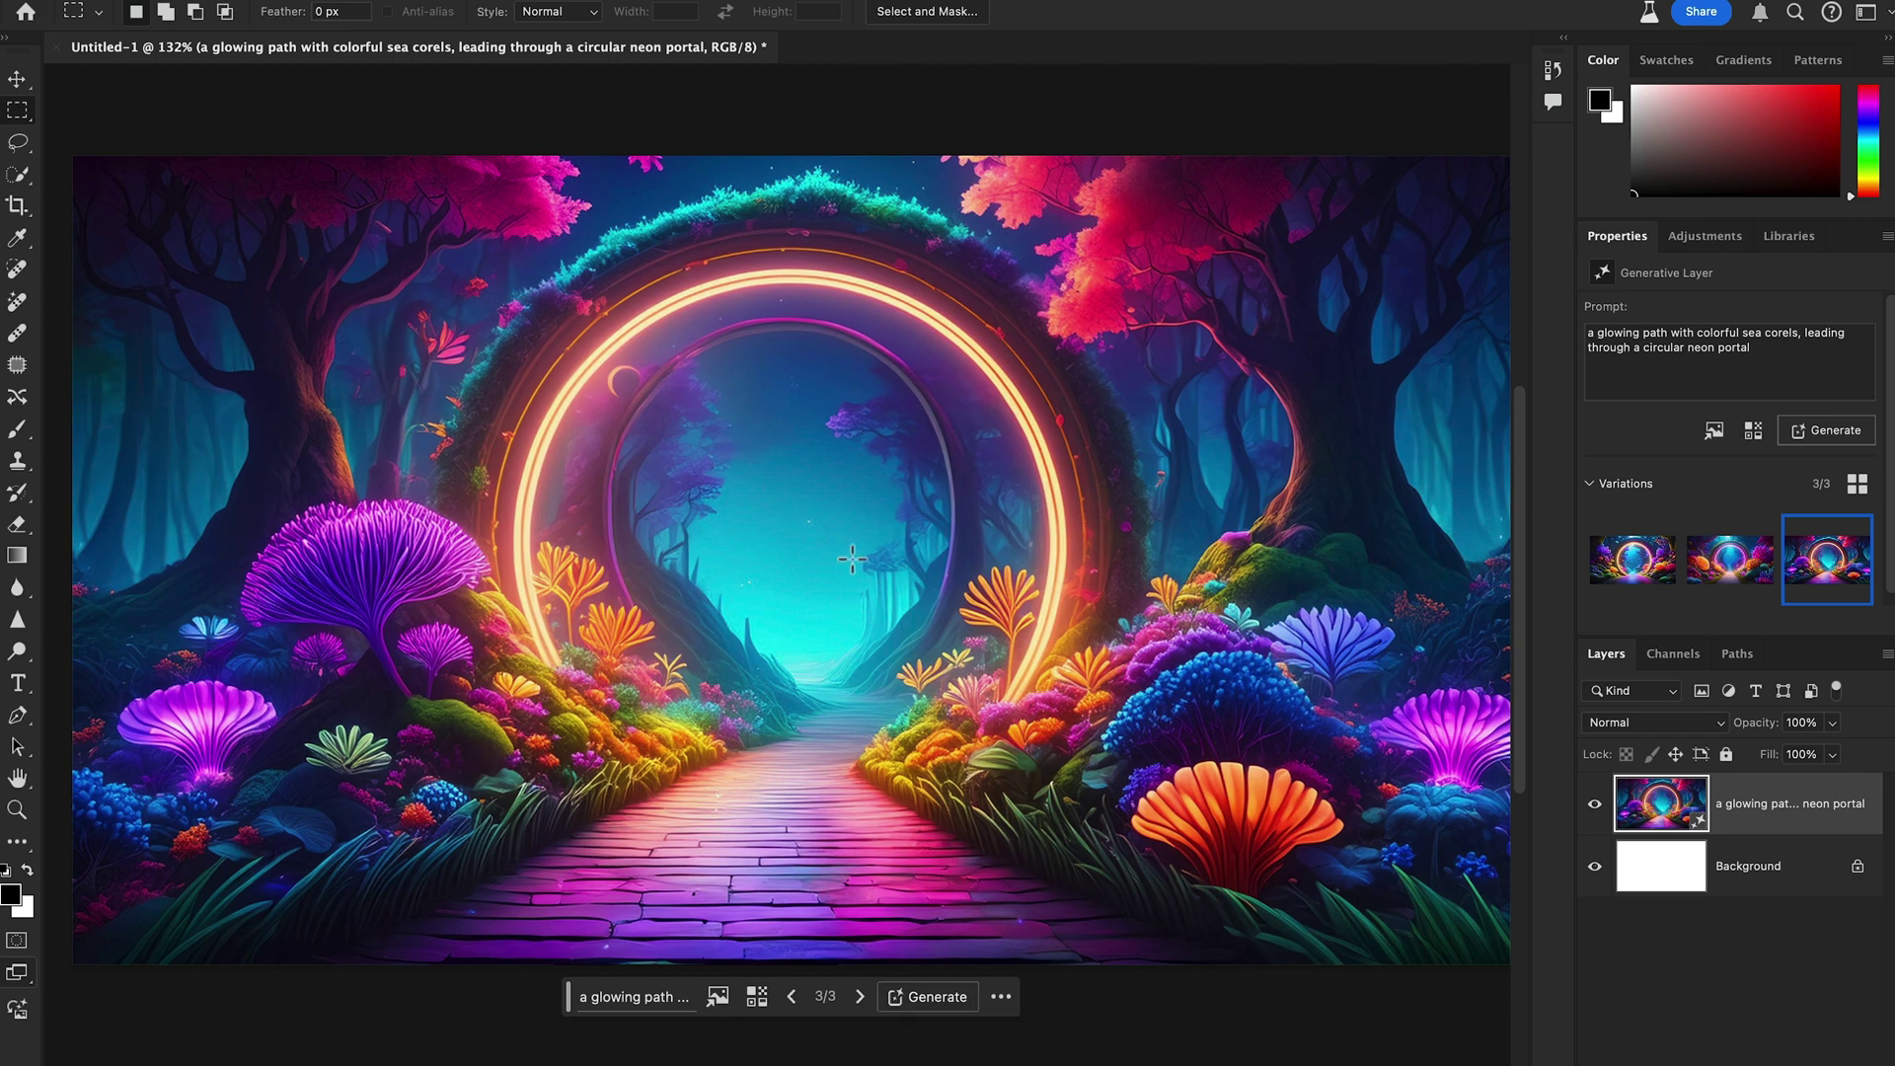
Create a new document from the recent custom 3325 x 4278 px preset at 72 ppi
click(236, 6)
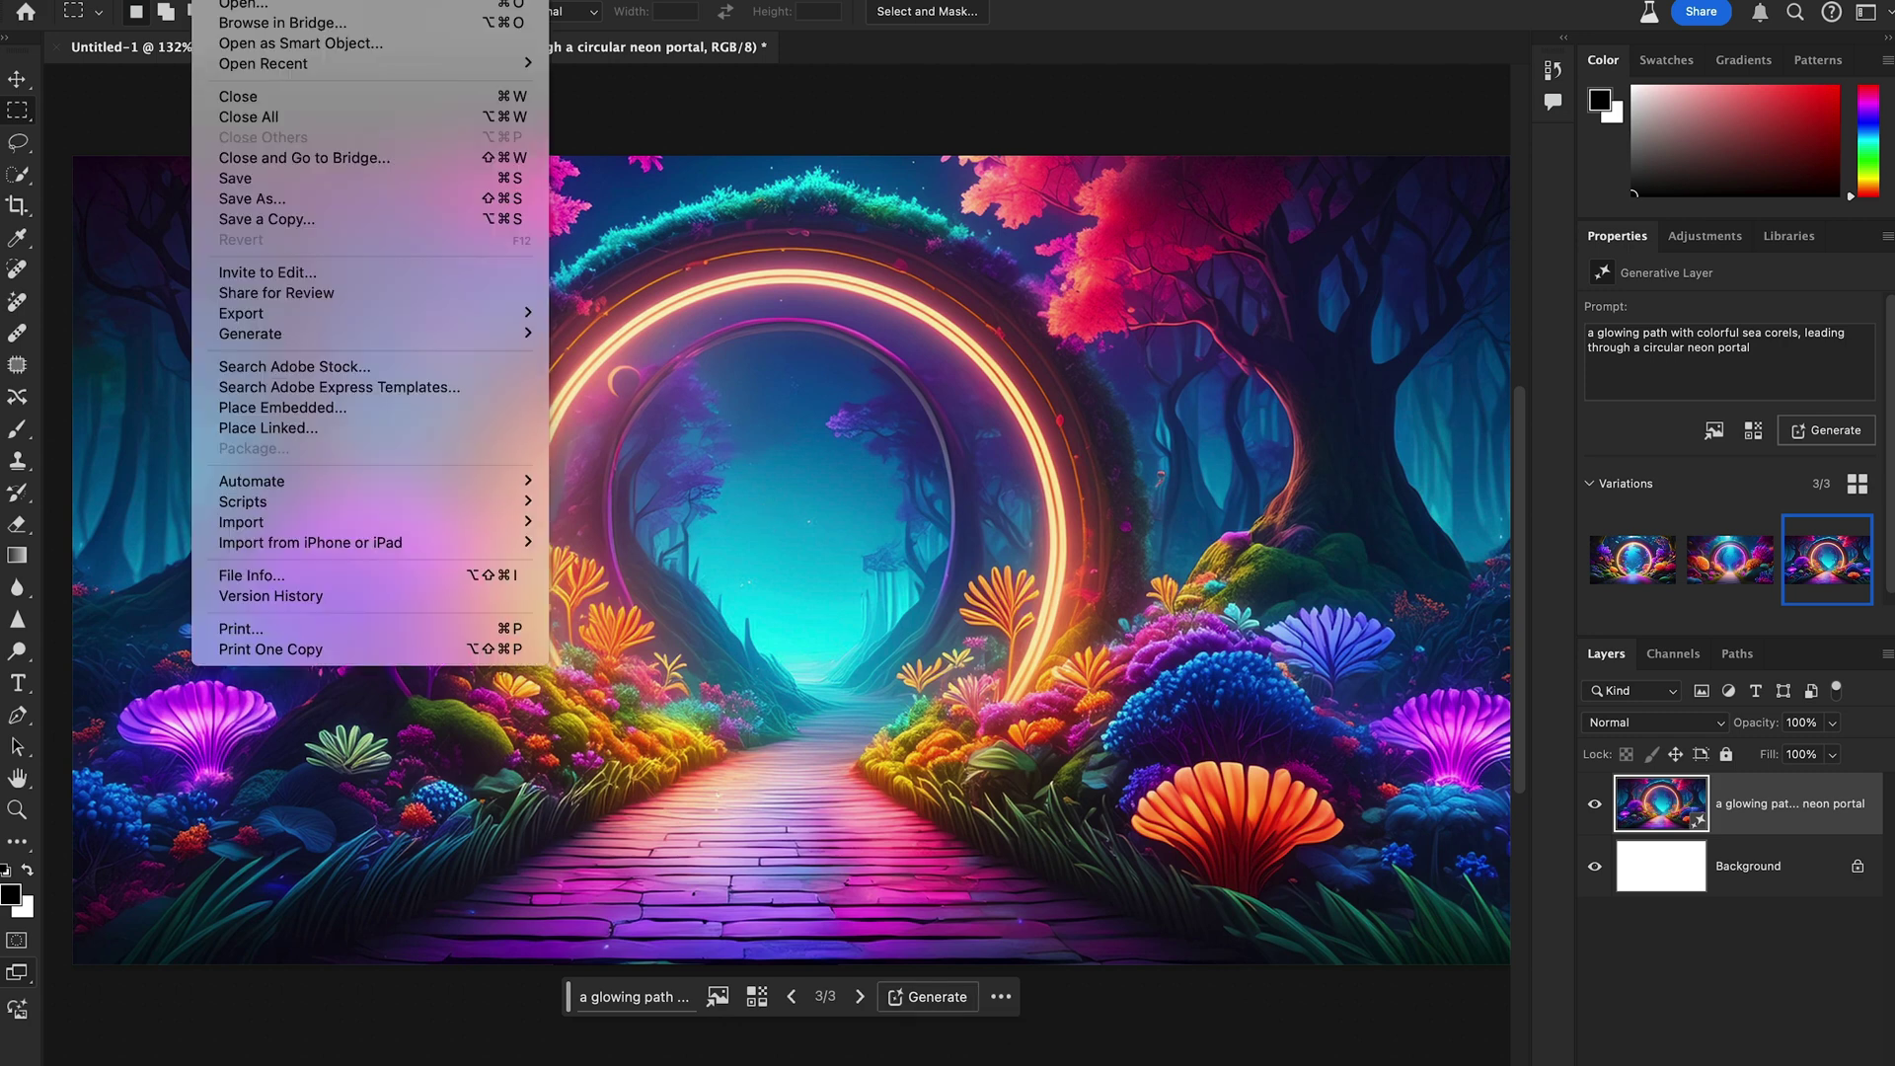
click(240, 6)
key(super+n)
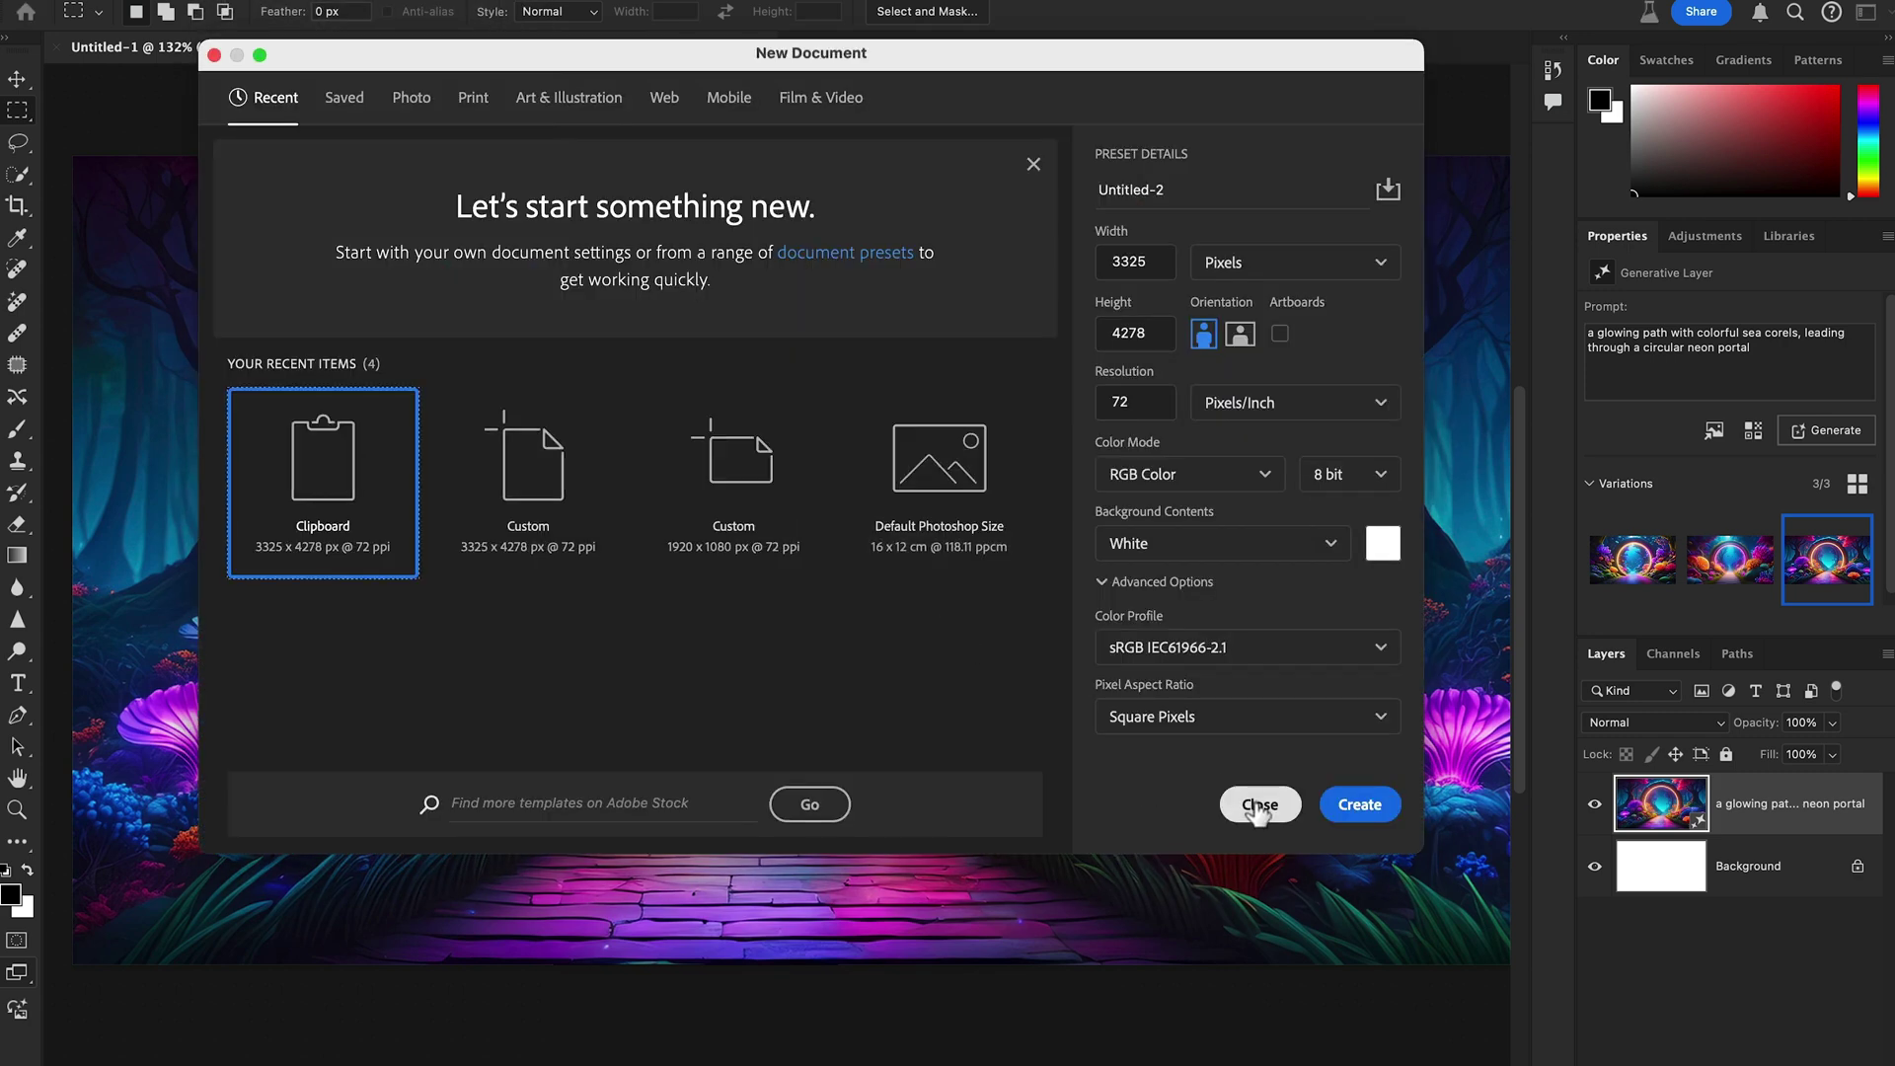
click(533, 521)
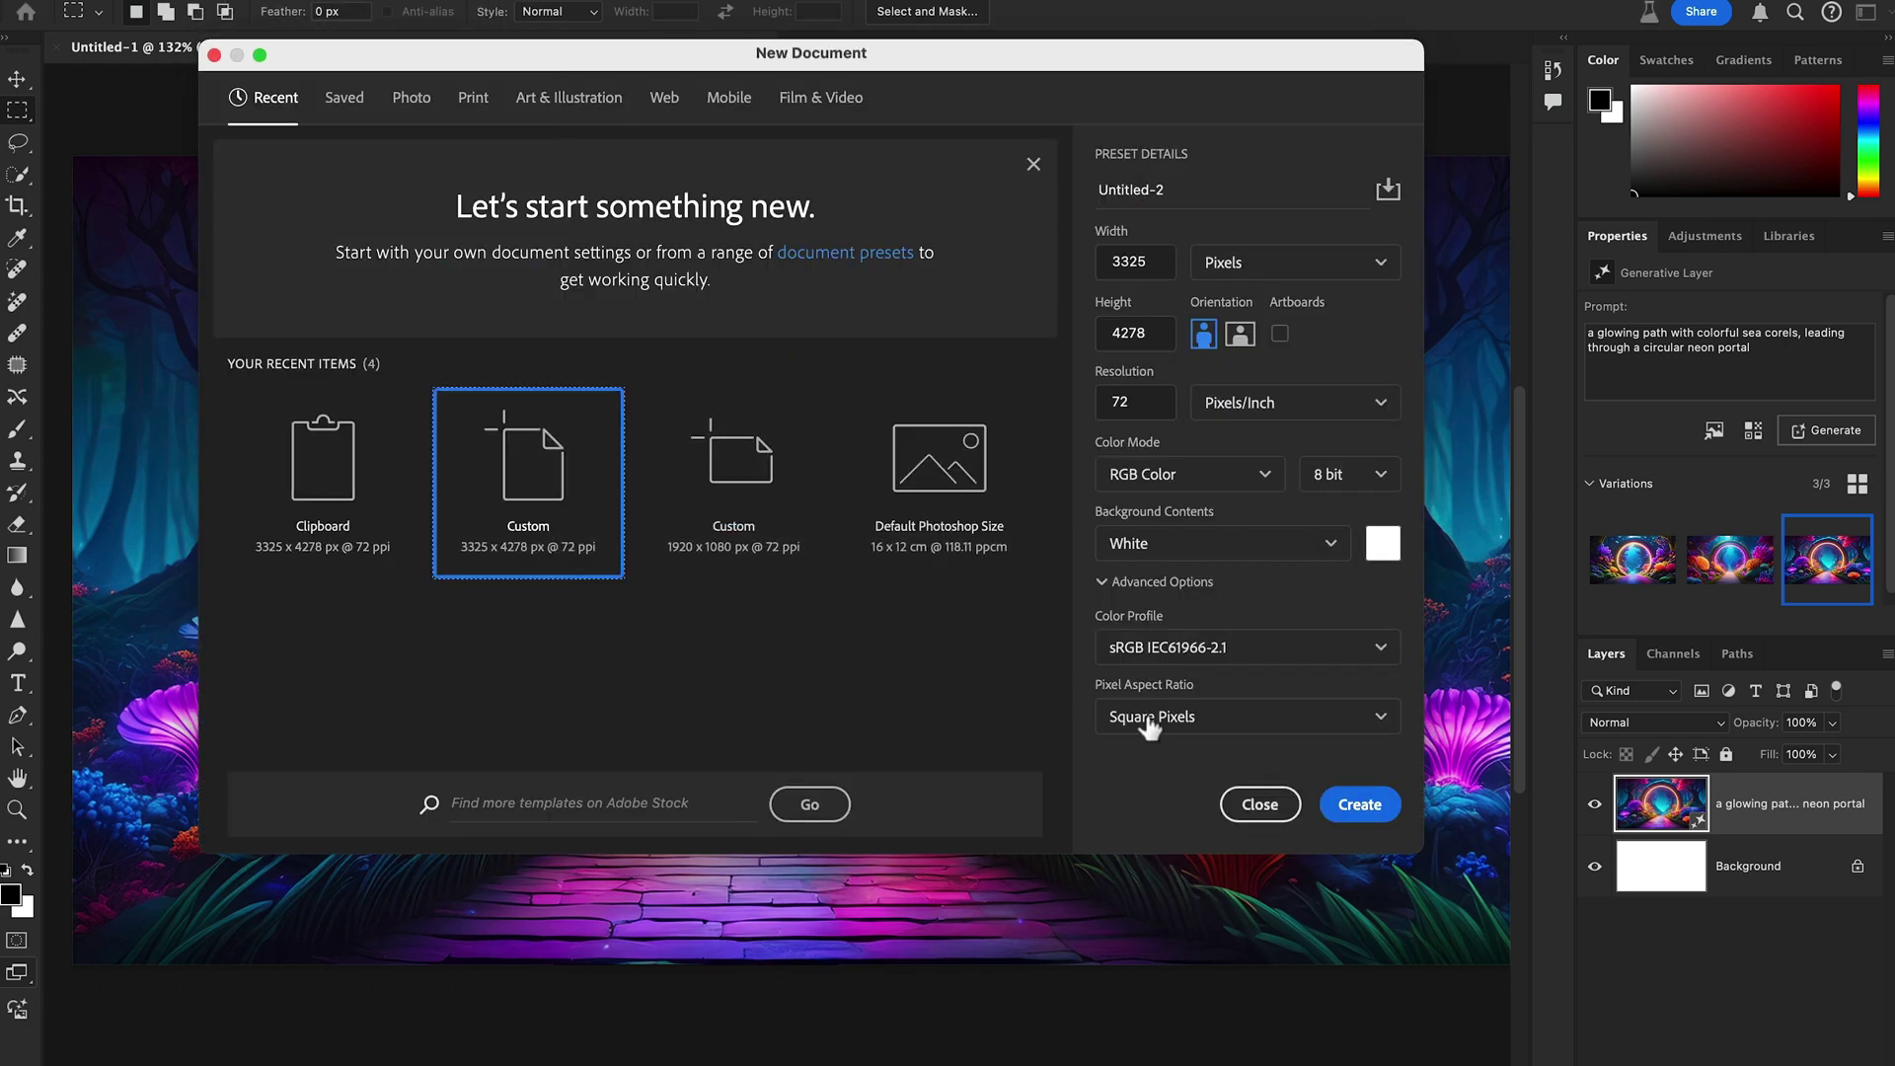
click(1377, 811)
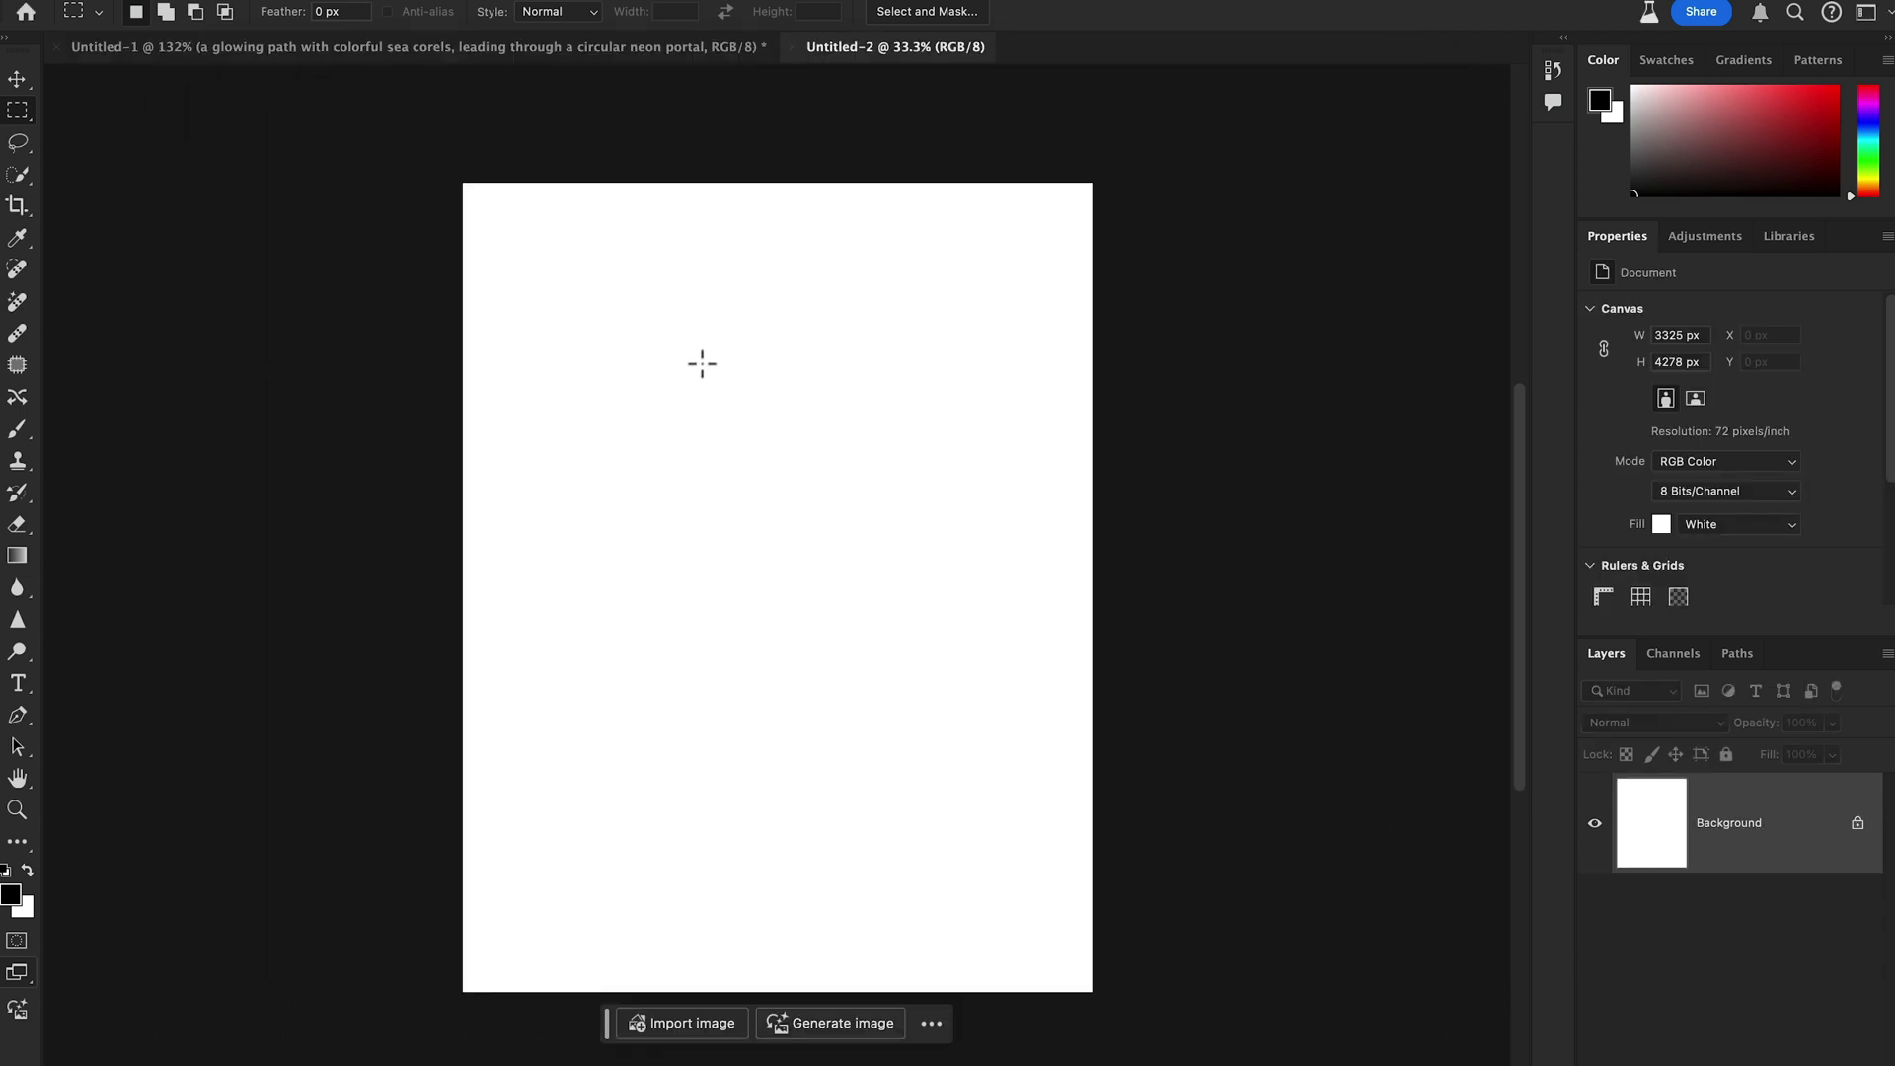
Widen the blank canvas on both sides to about 6195 px with the Crop tool and return to the Move tool
key(c)
drag(464, 605, 186, 582)
key(Return)
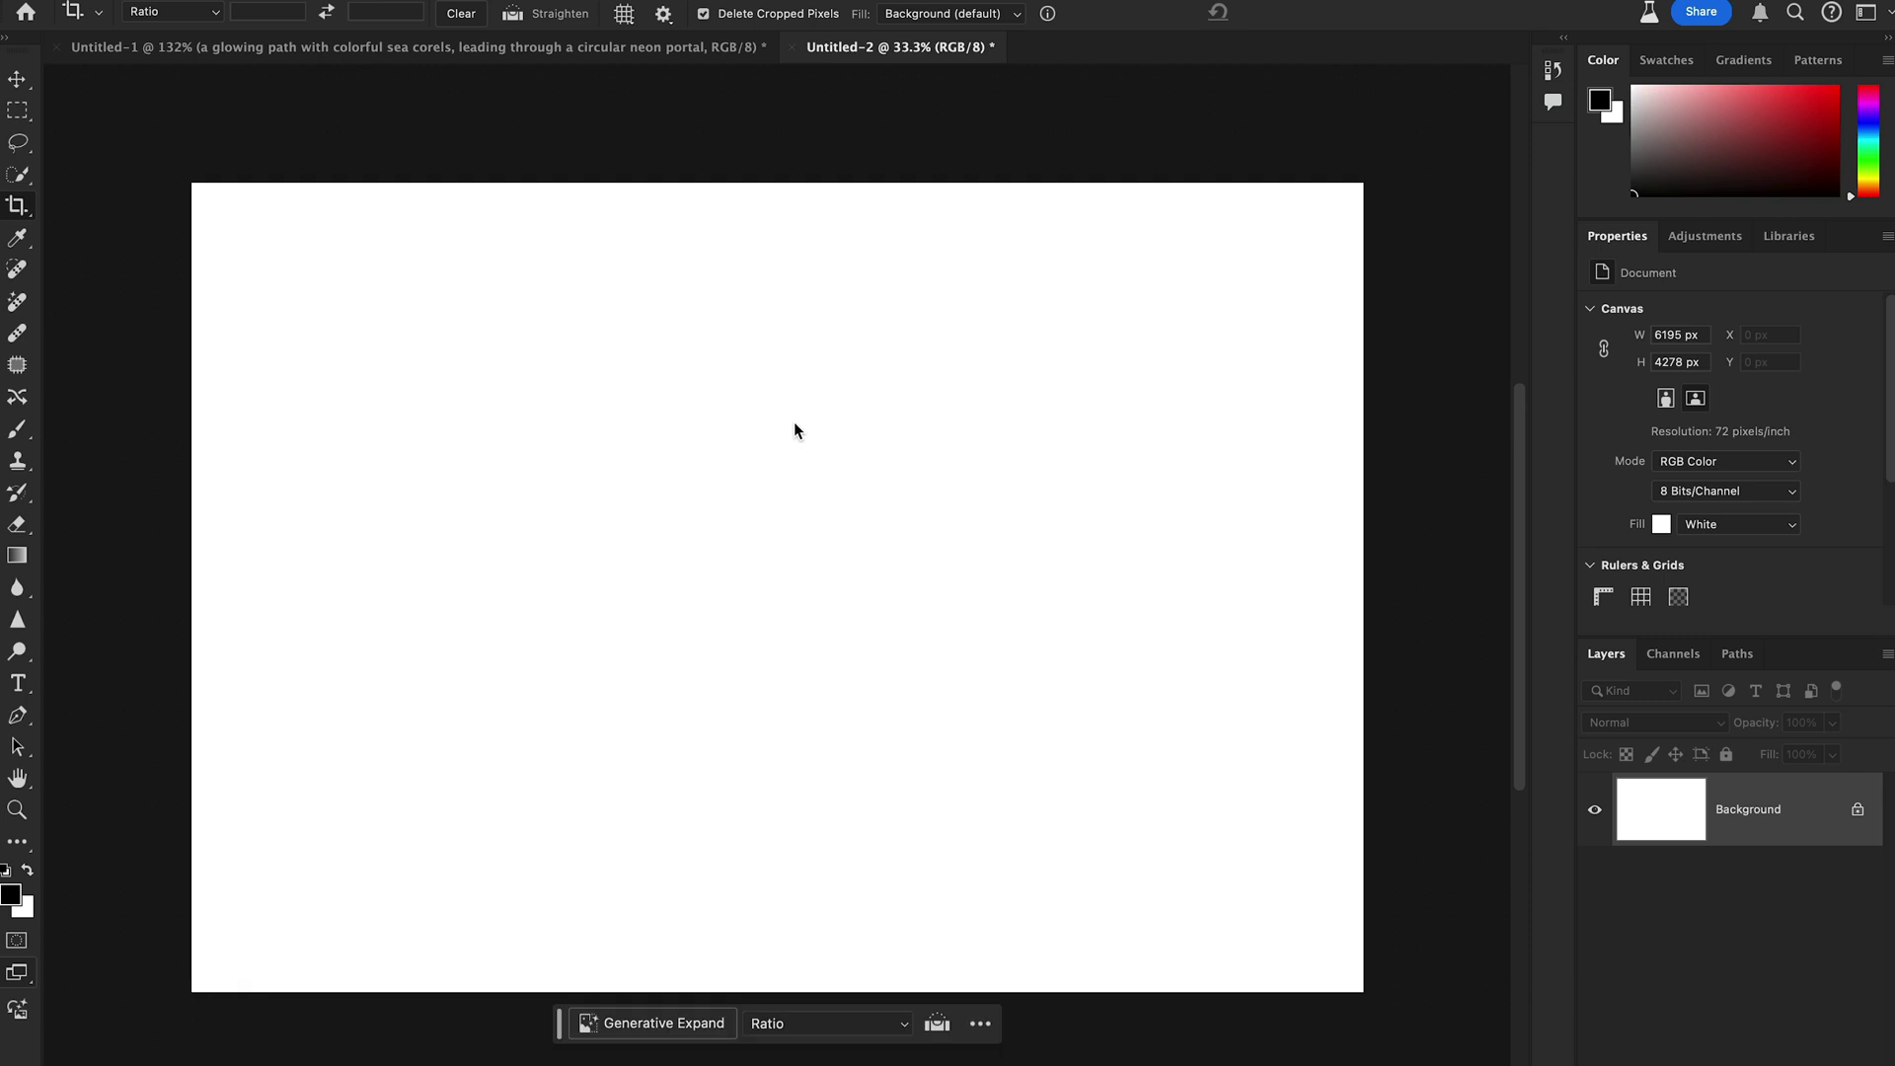
key(v)
Generate an image from the prompt "a dog sitting in a car" with content type Photo and show its next variation
click(246, 2)
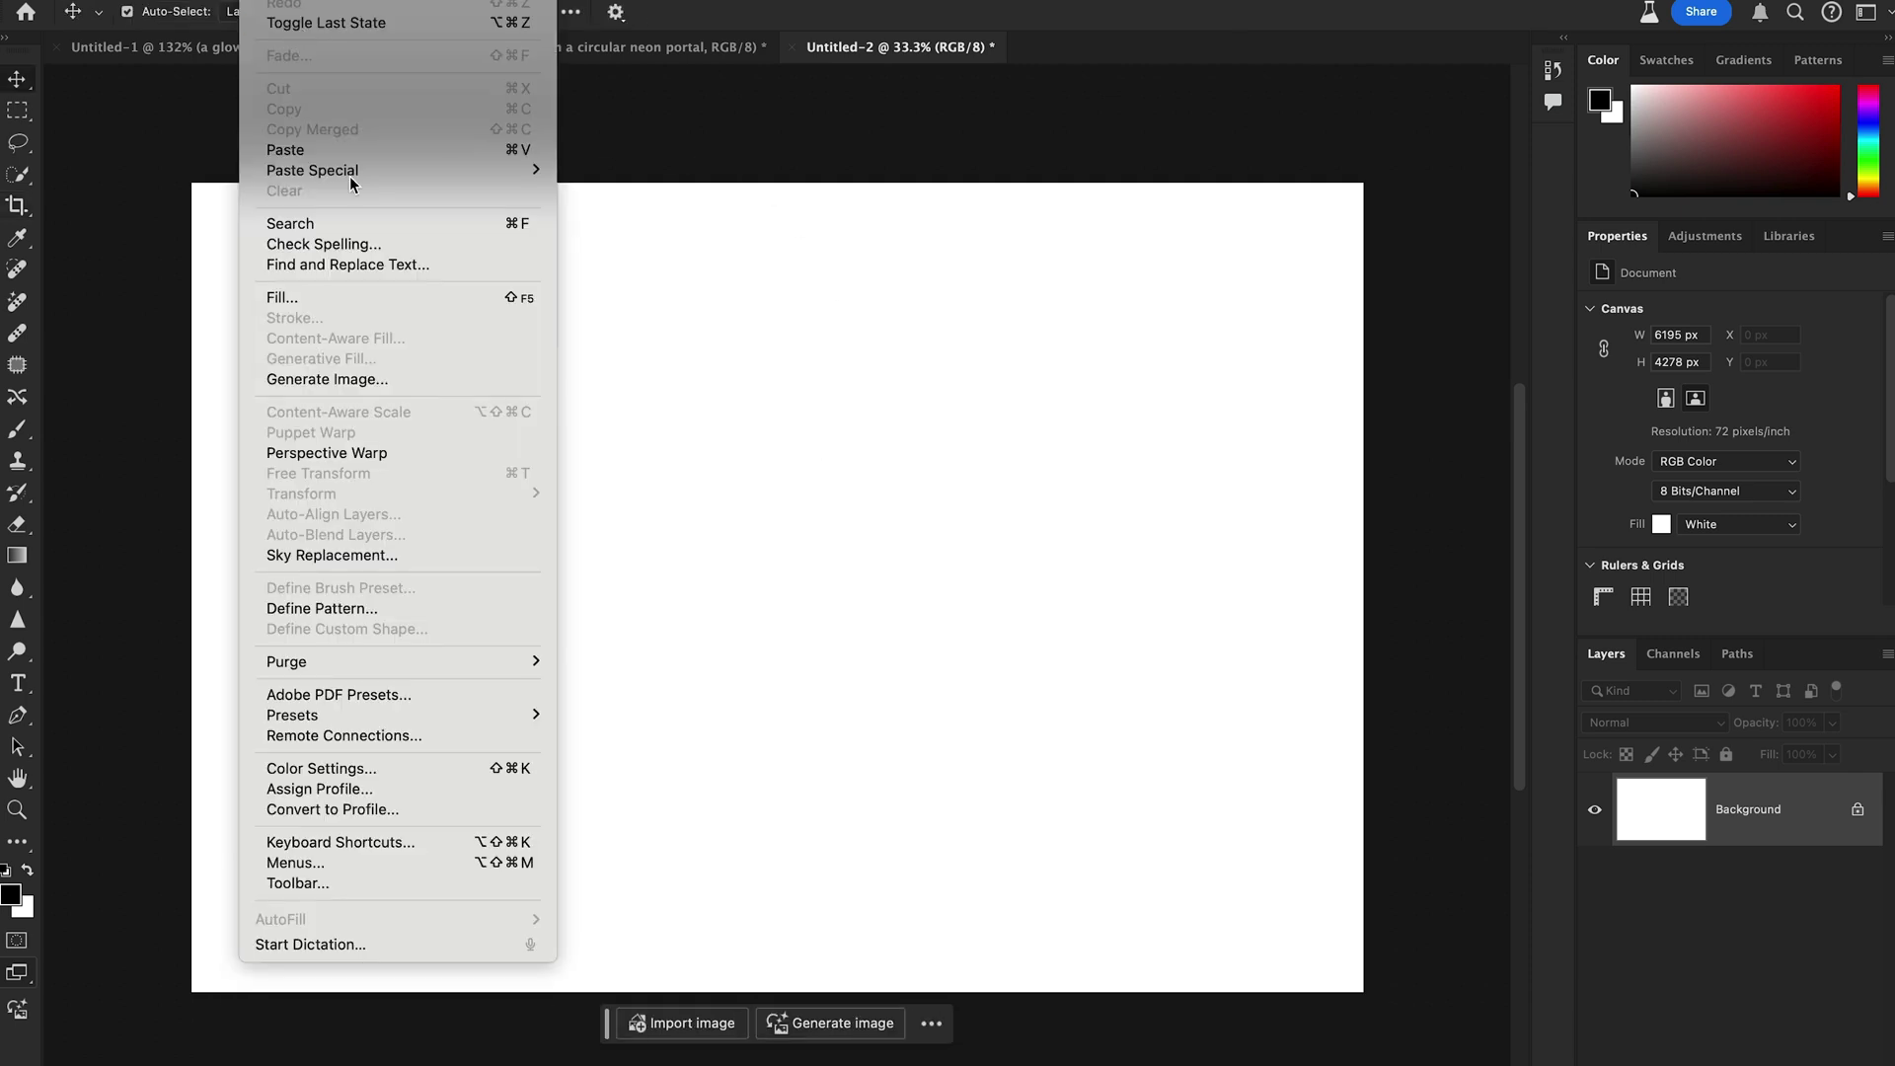
click(336, 380)
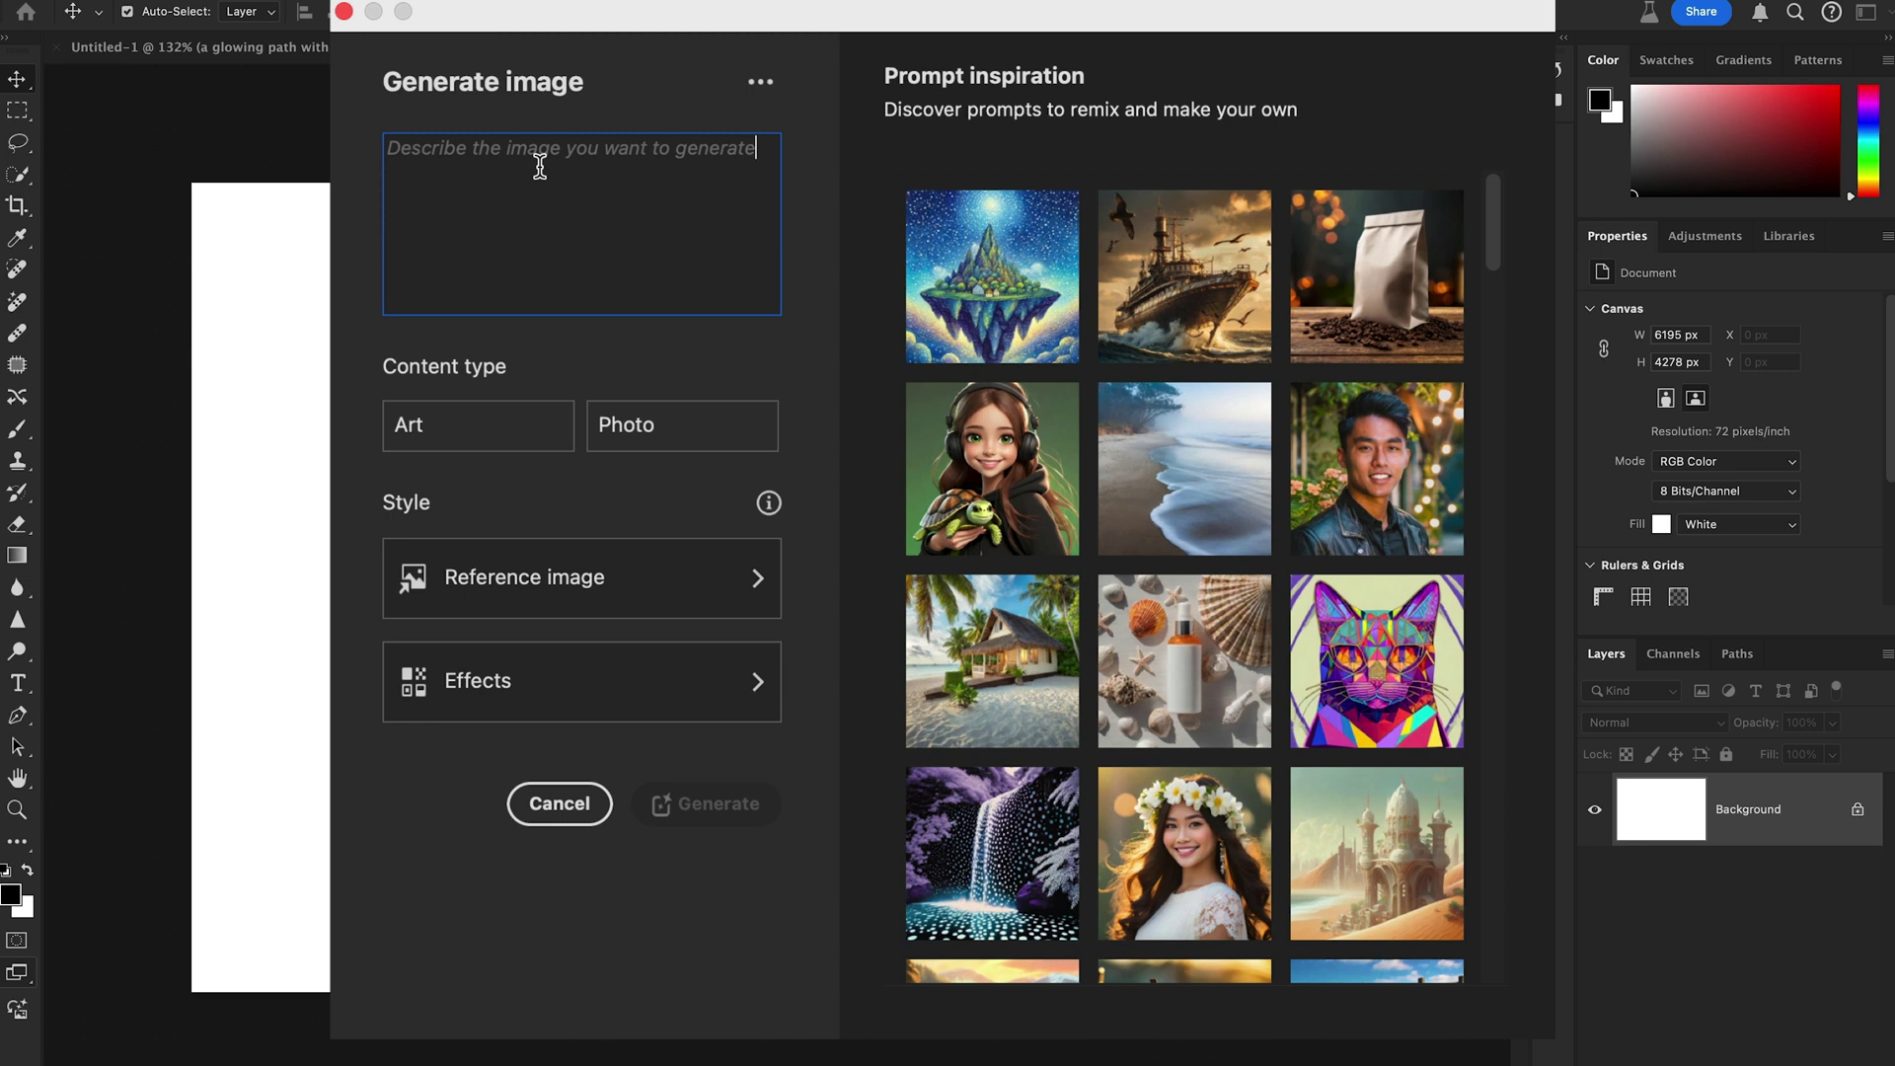
text(a dog so)
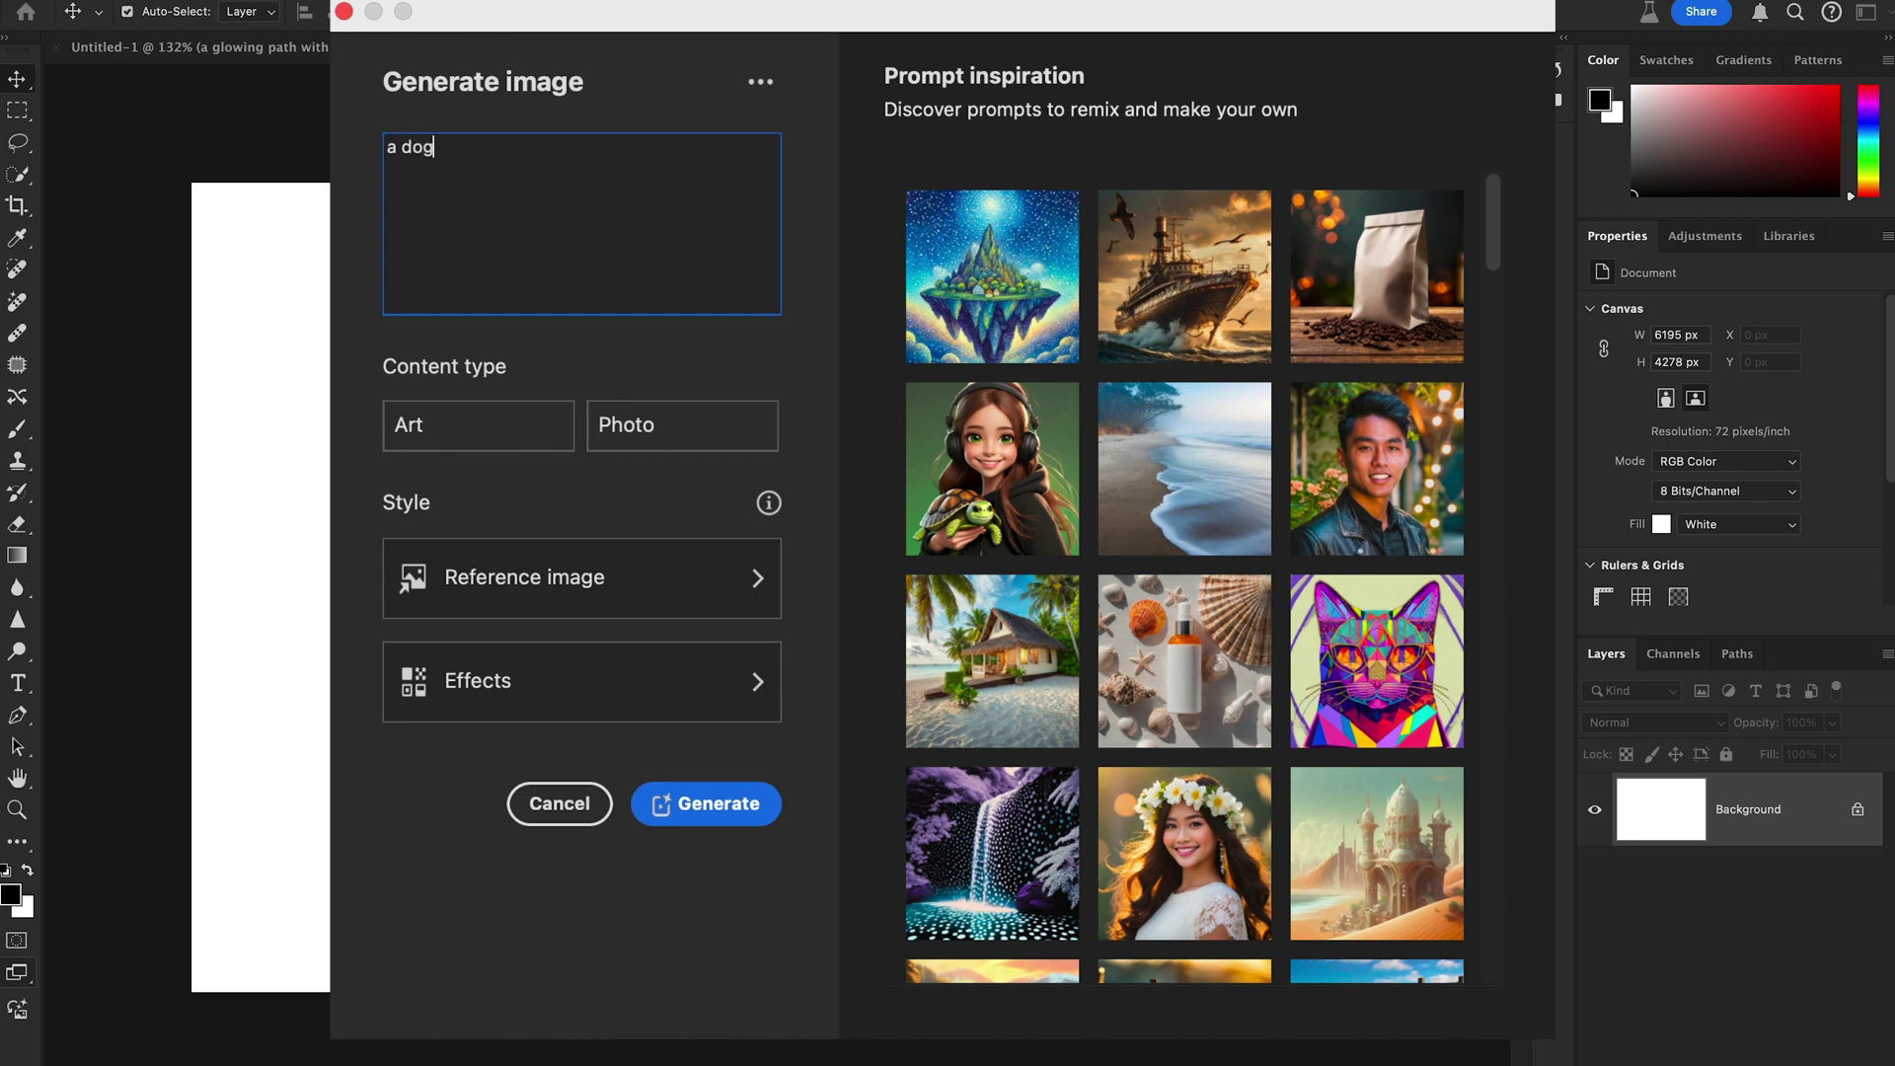
key(BackSpace)
key(BackSpace)
text(sitting in a car)
click(685, 440)
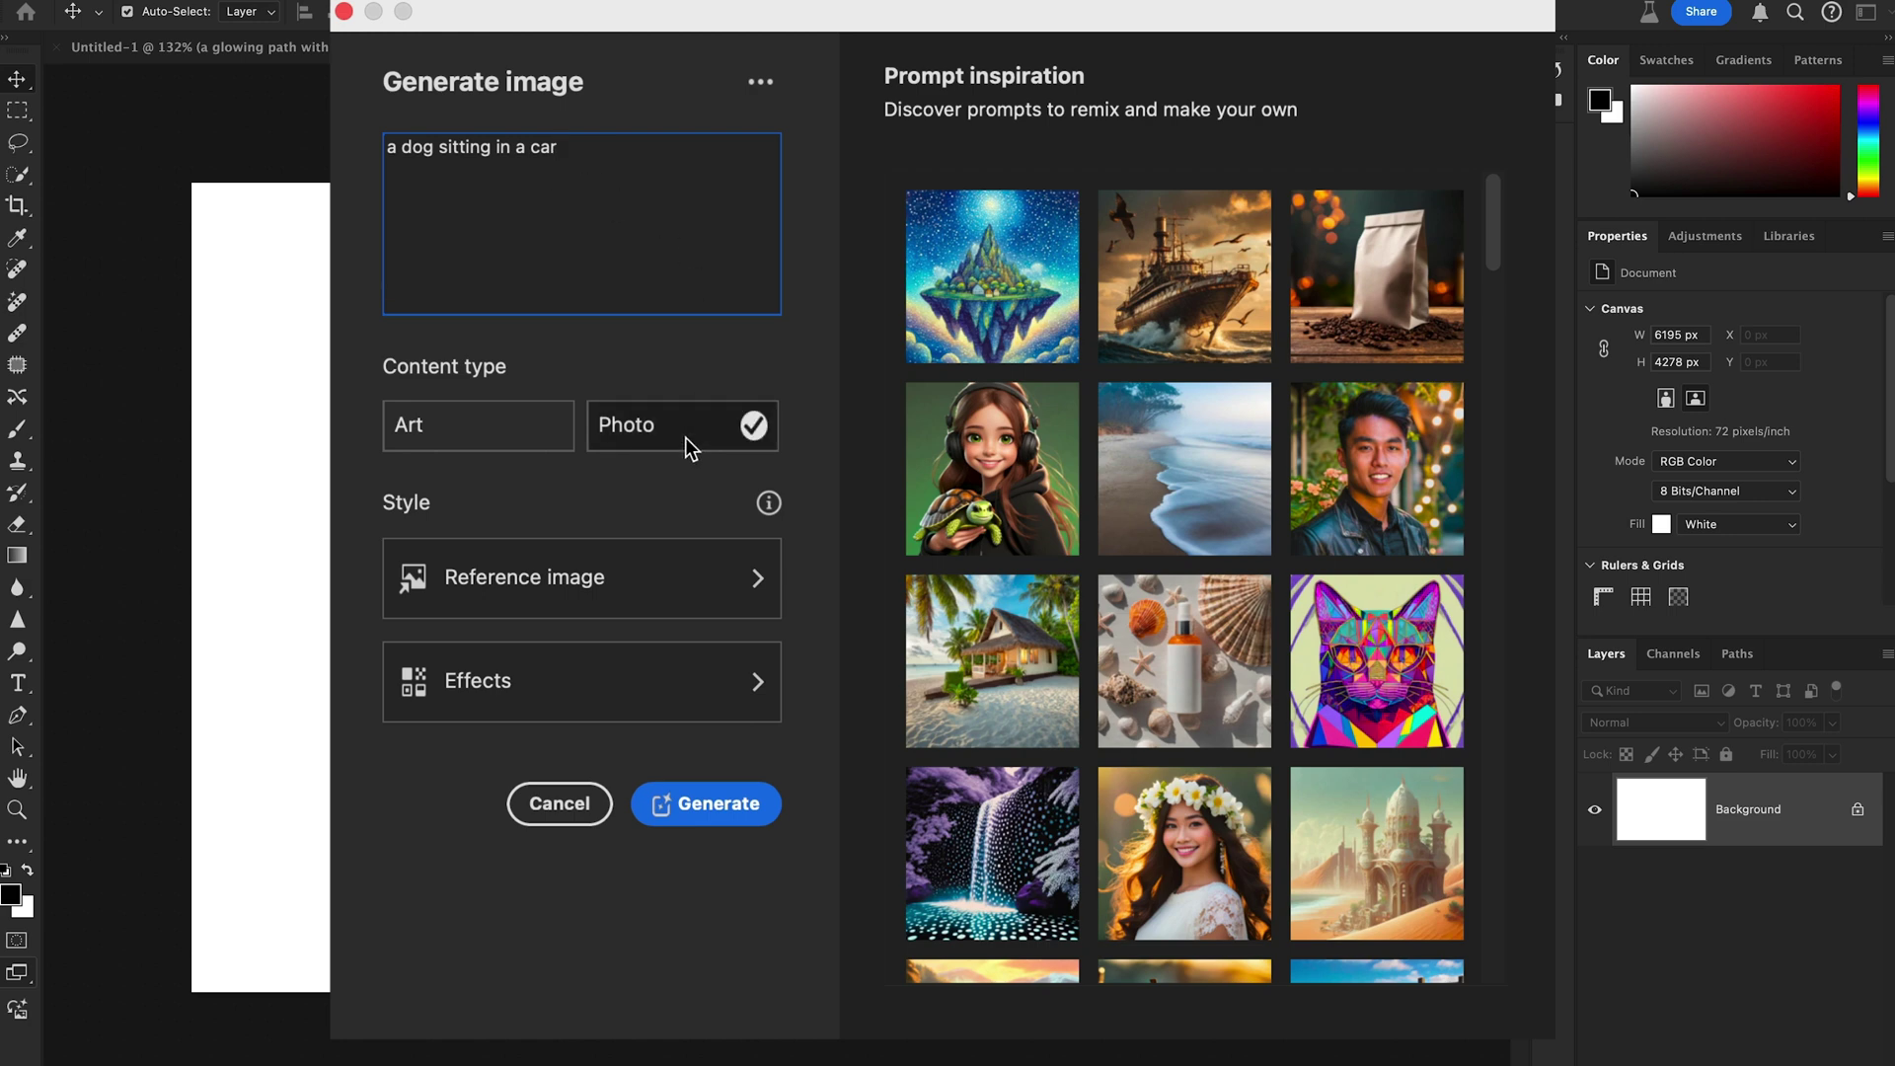
scroll(1101, 419, down, 4)
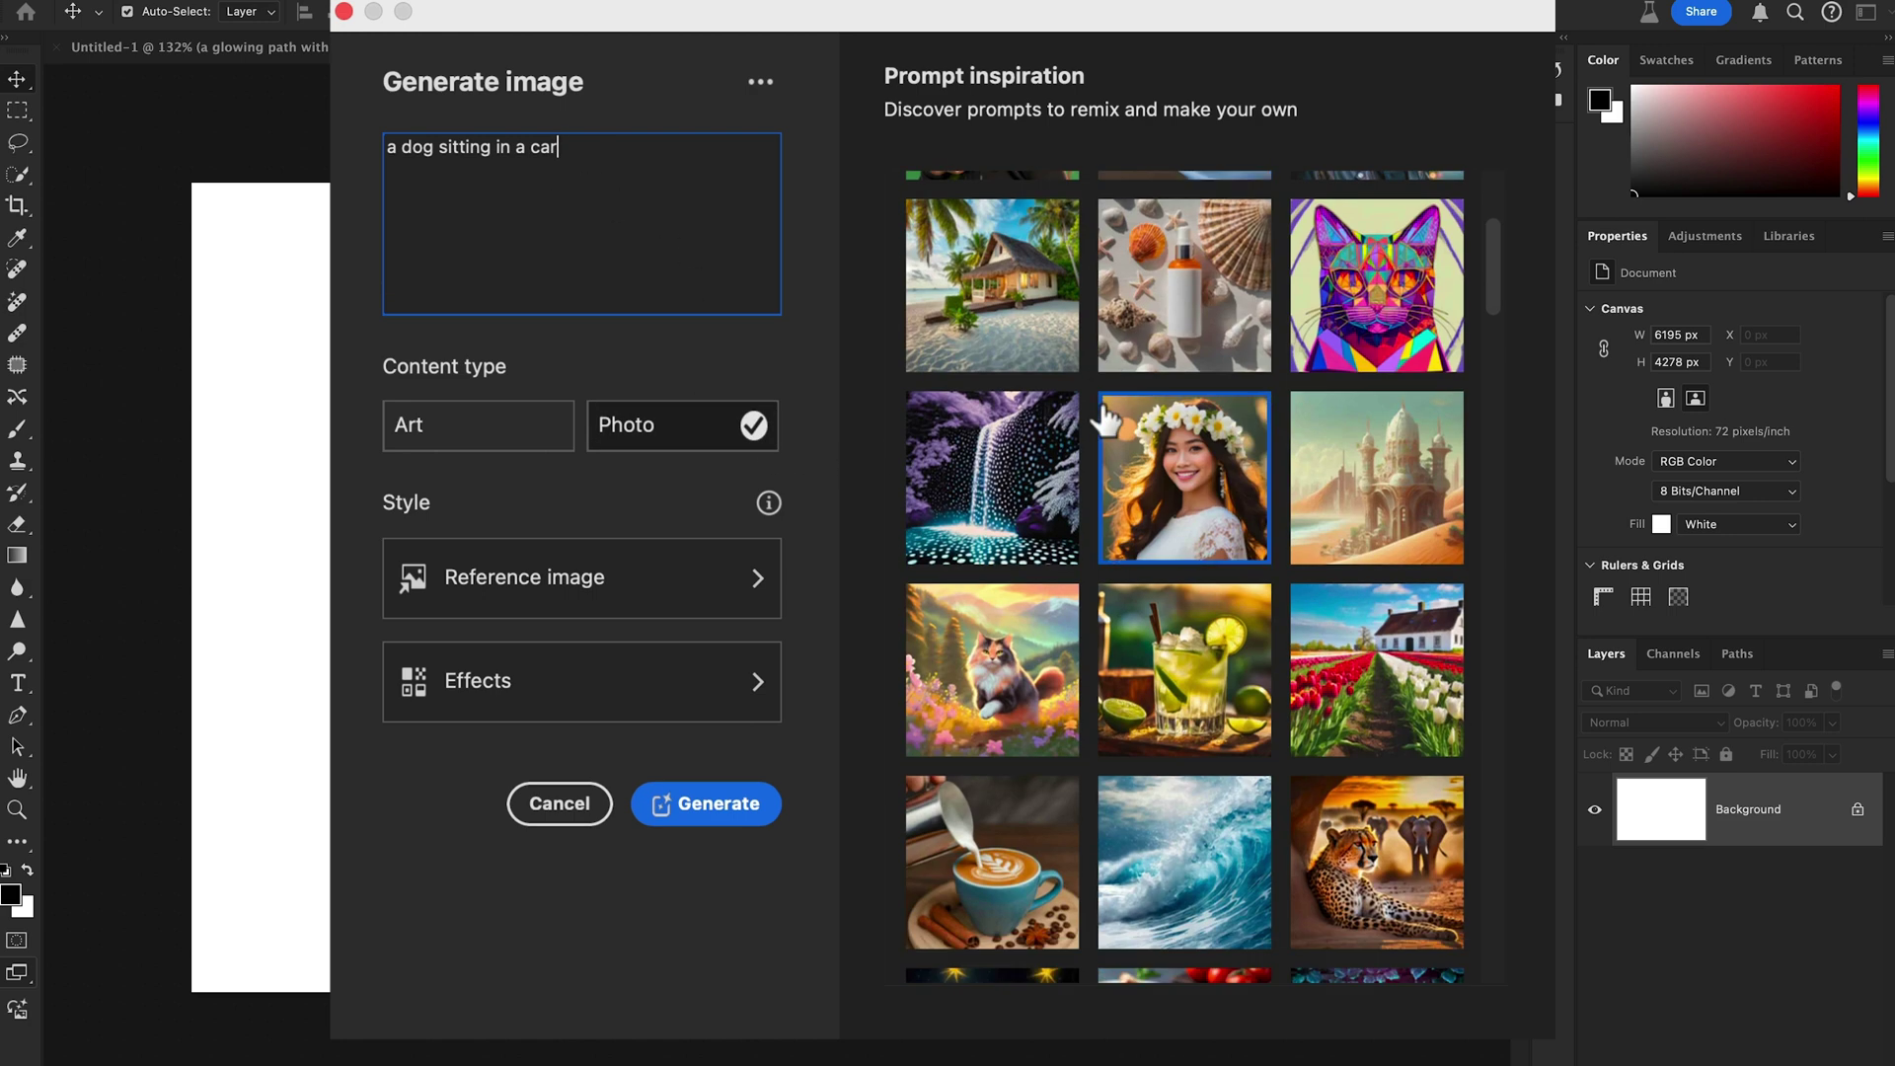
click(722, 812)
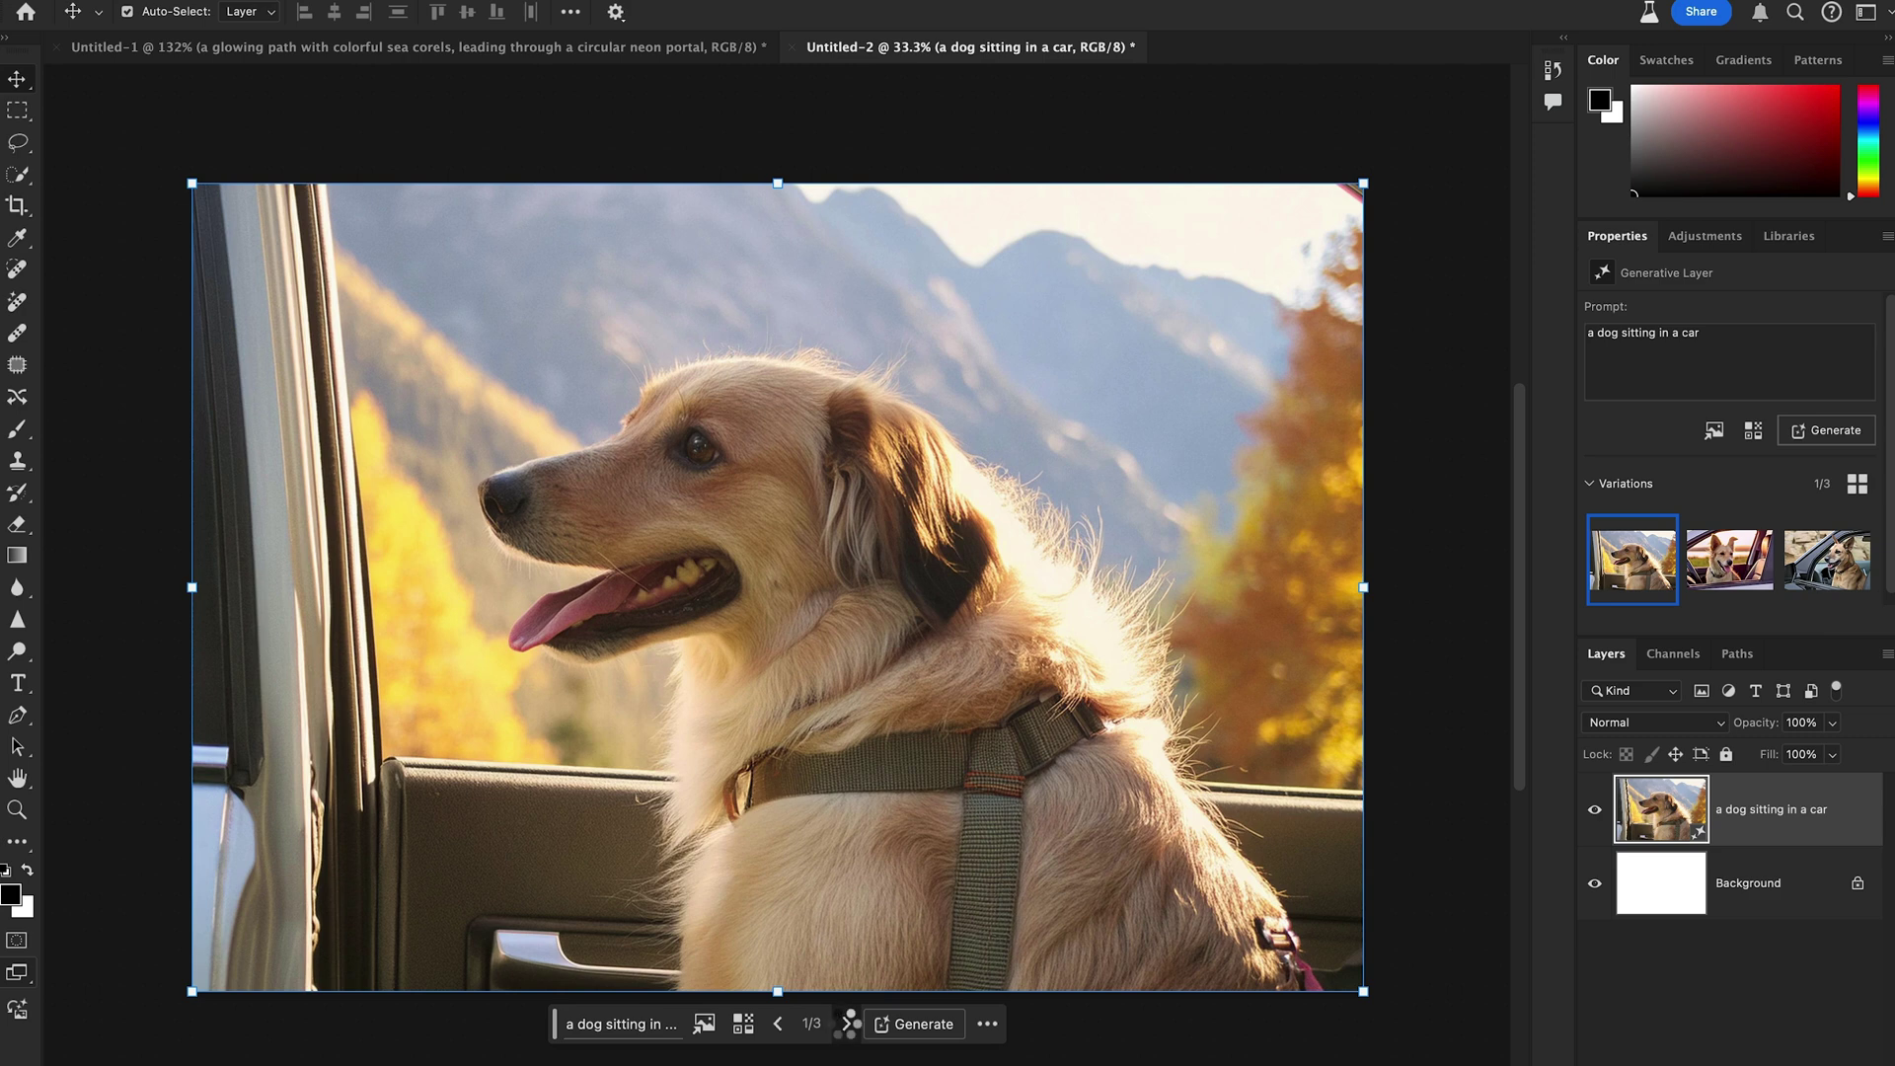
click(846, 1025)
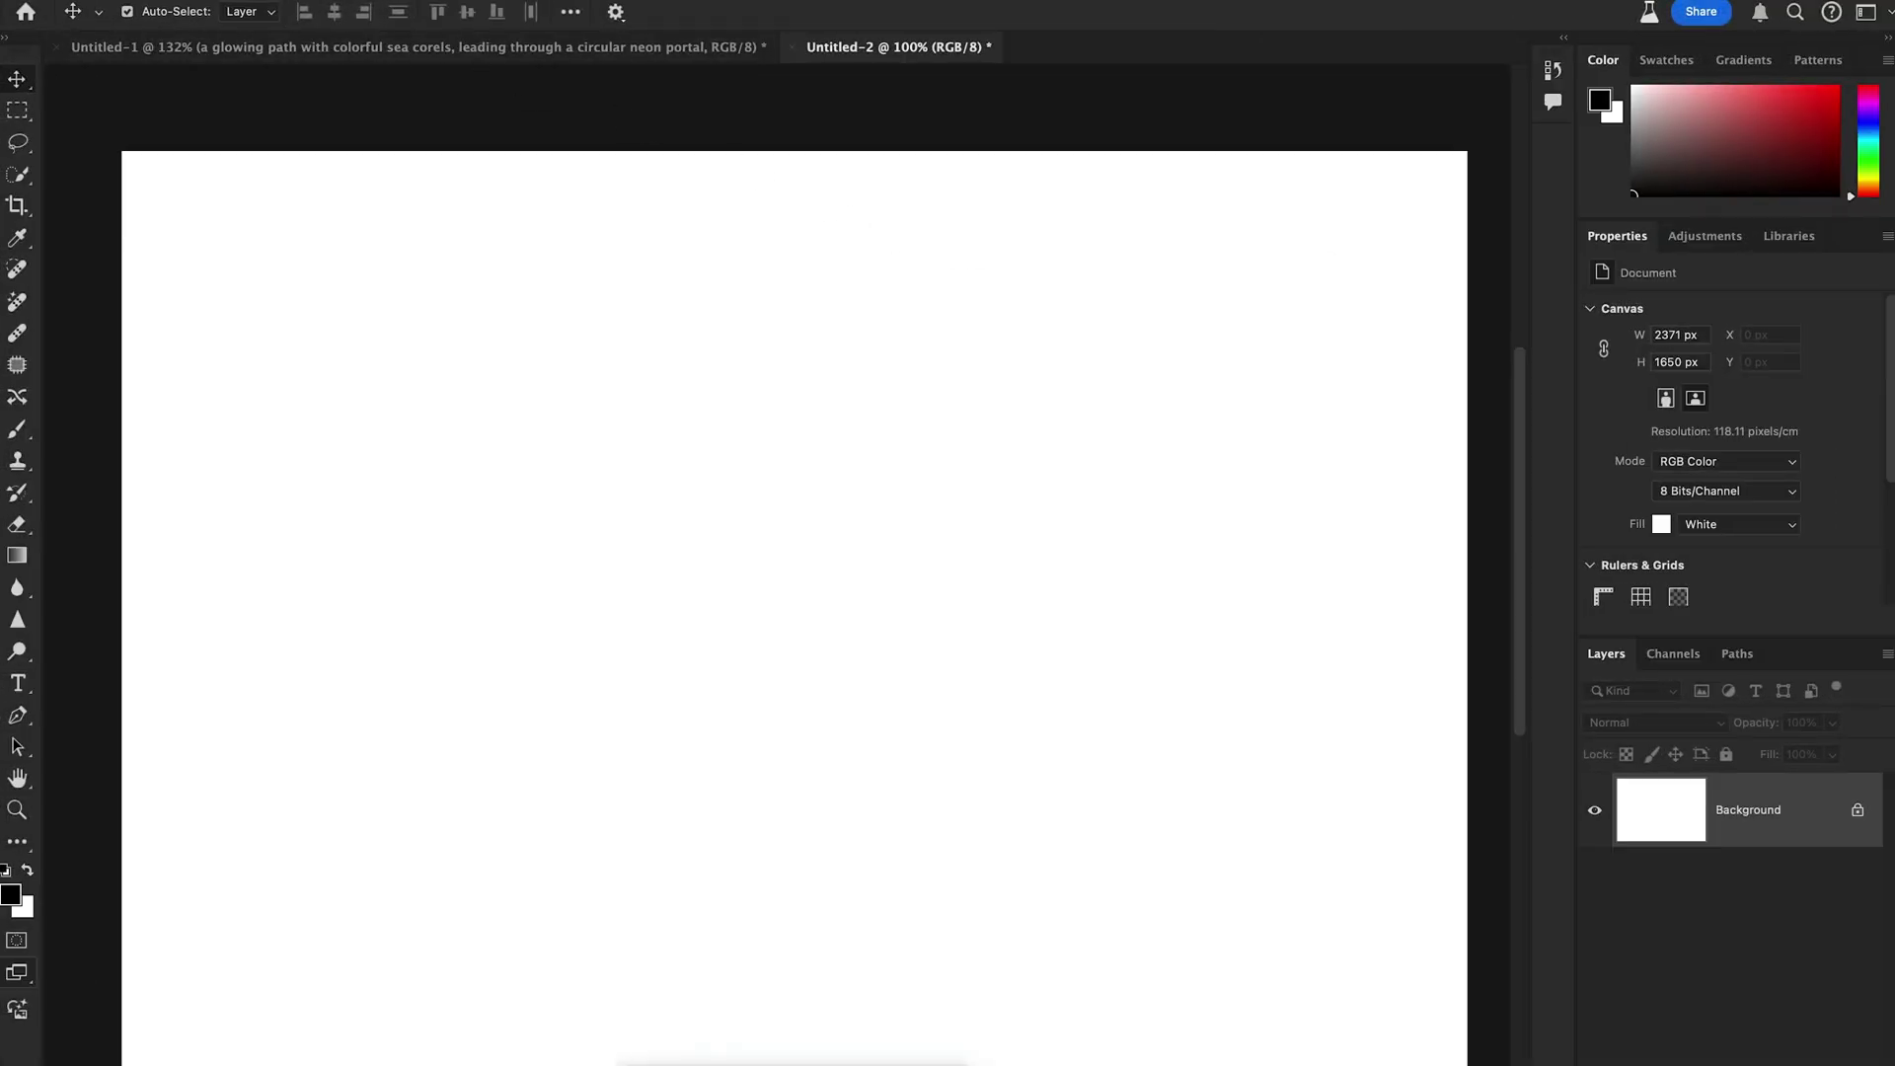
Open Generate Image on the blank canvas and load the neon fruits example from the prompt inspirations
click(269, 0)
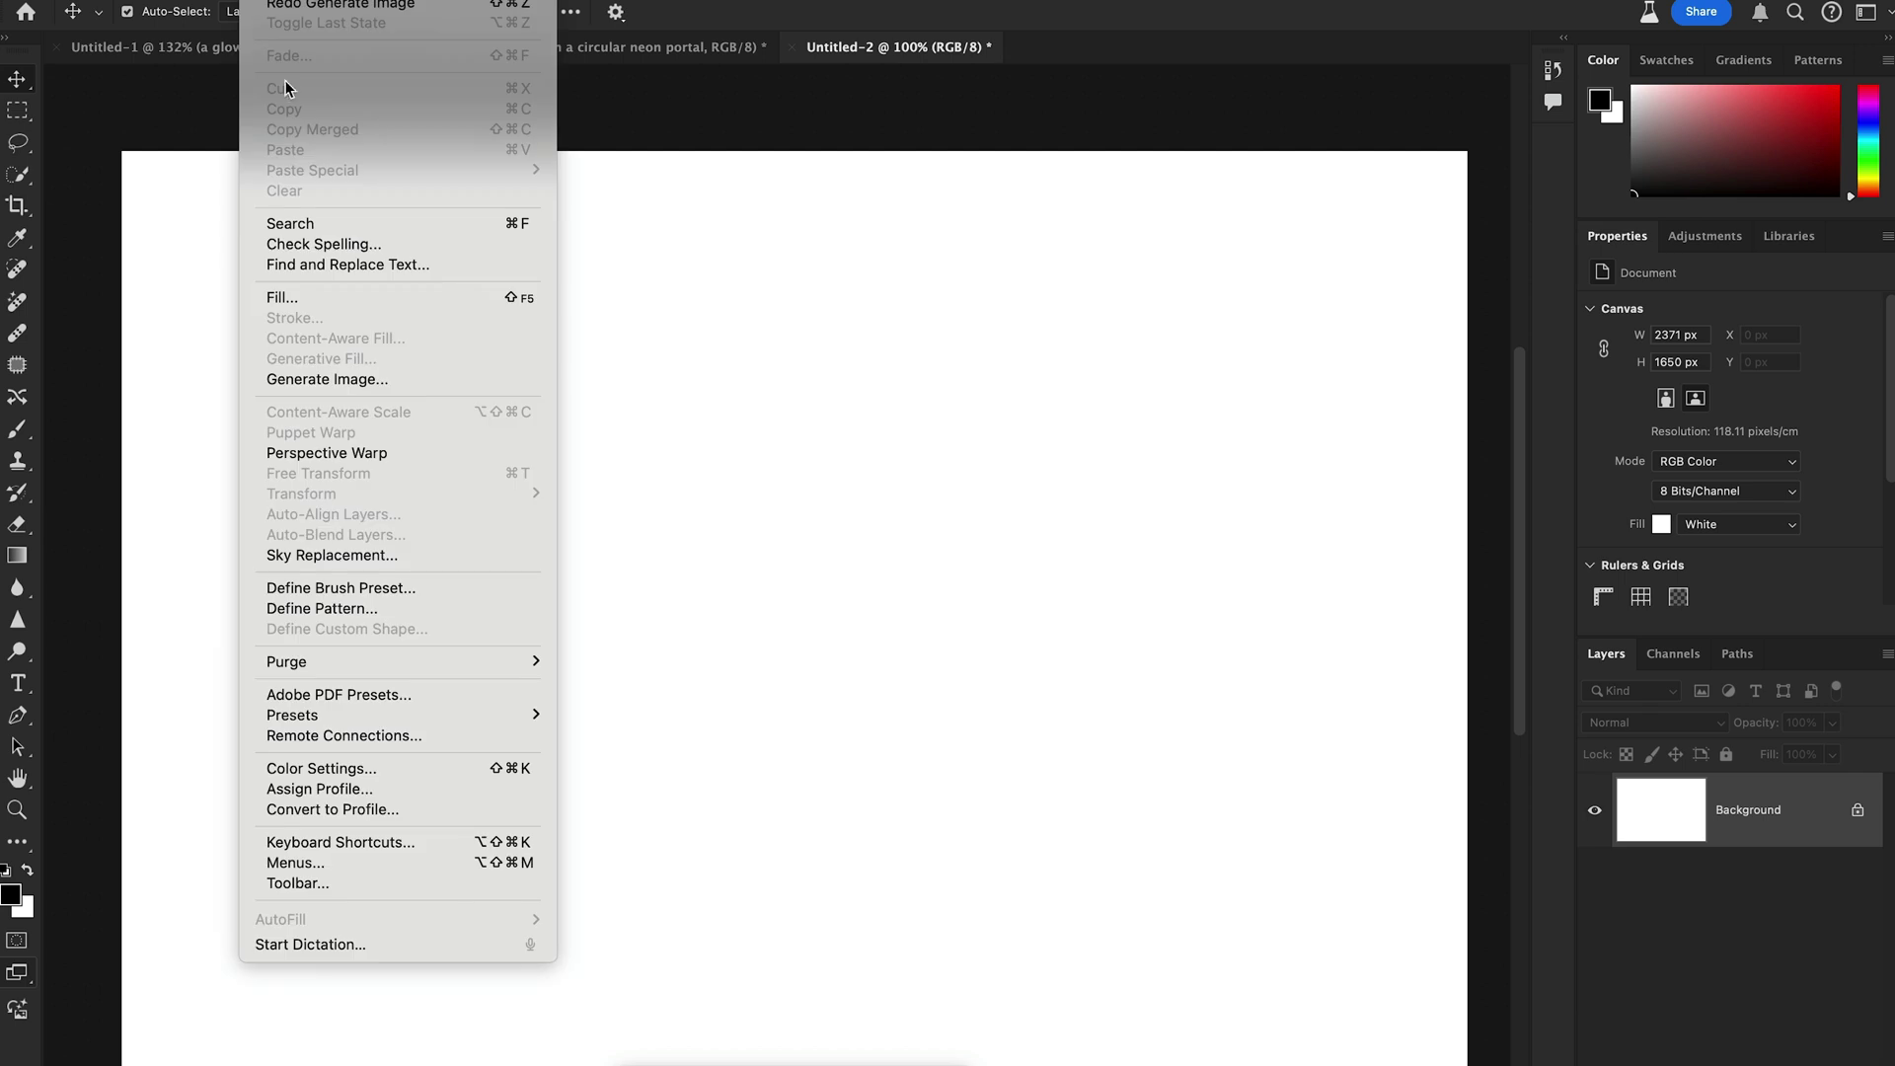
click(336, 379)
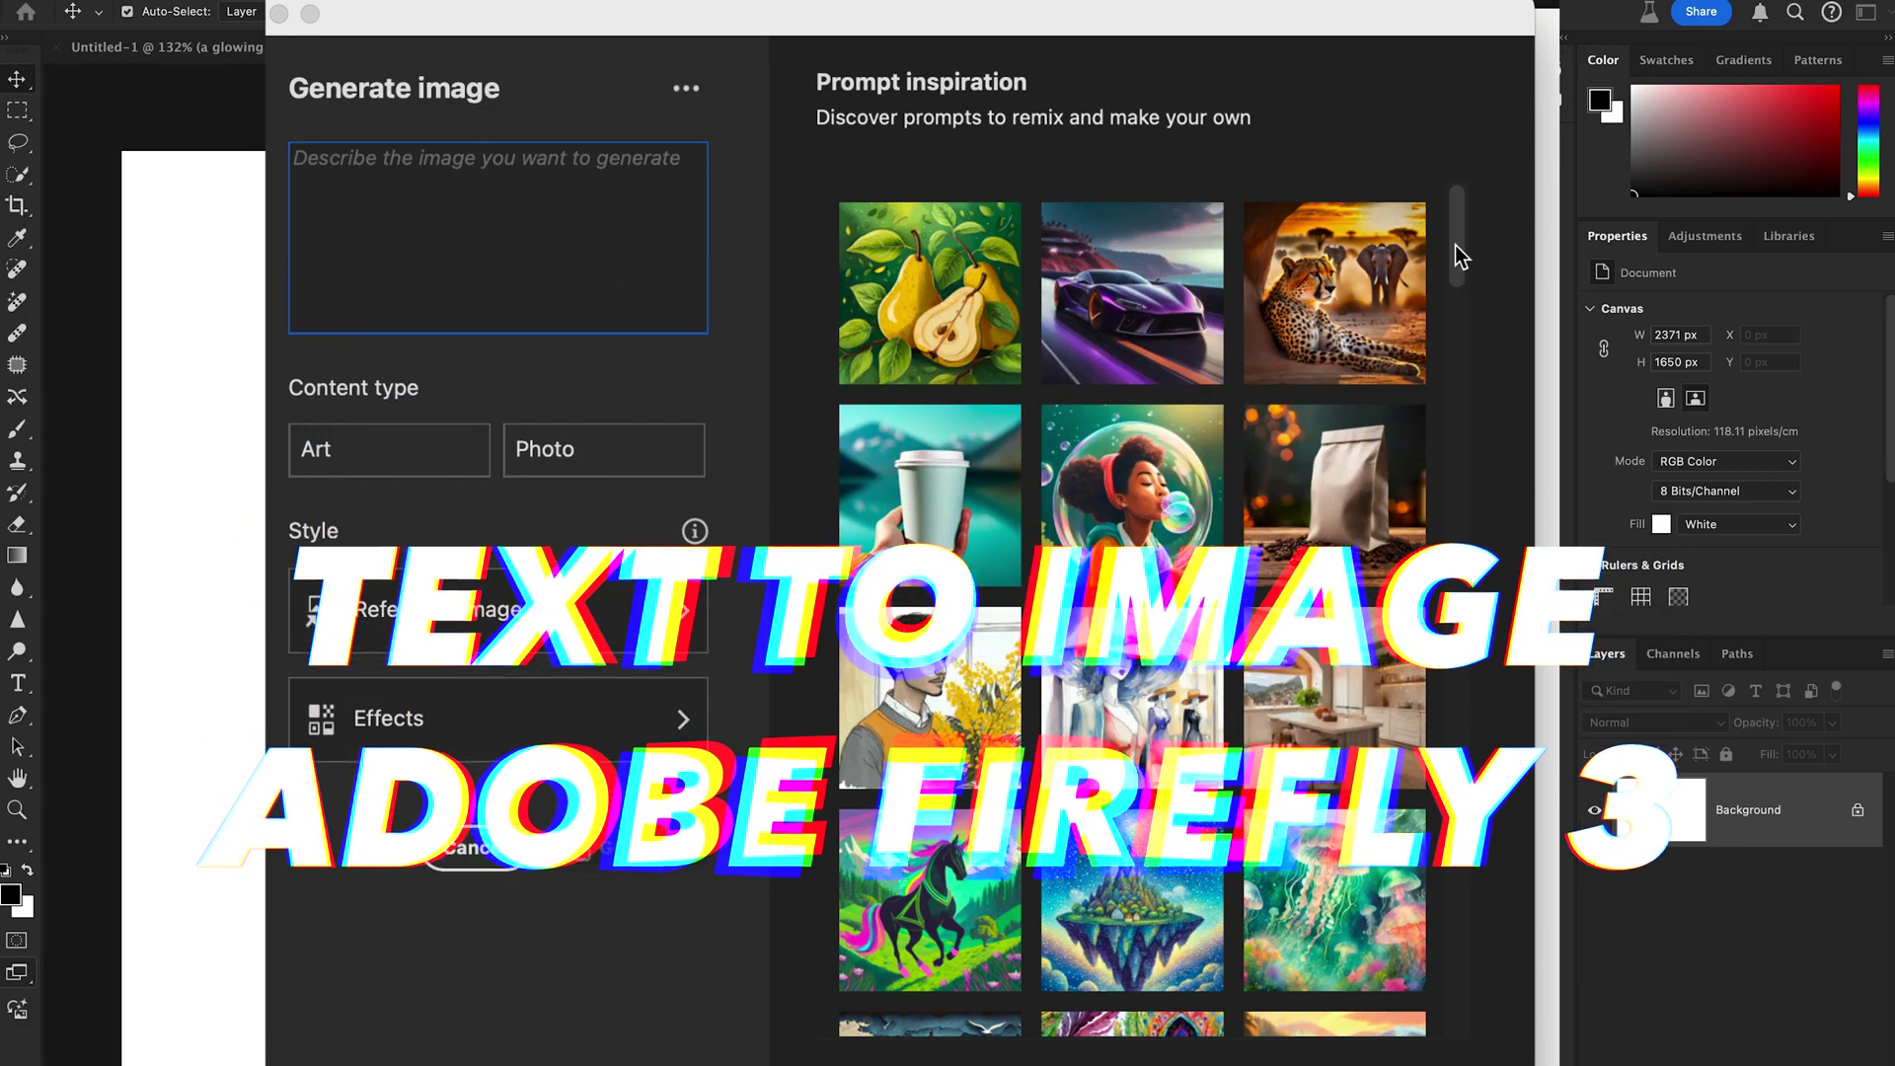
drag(1455, 245, 1436, 916)
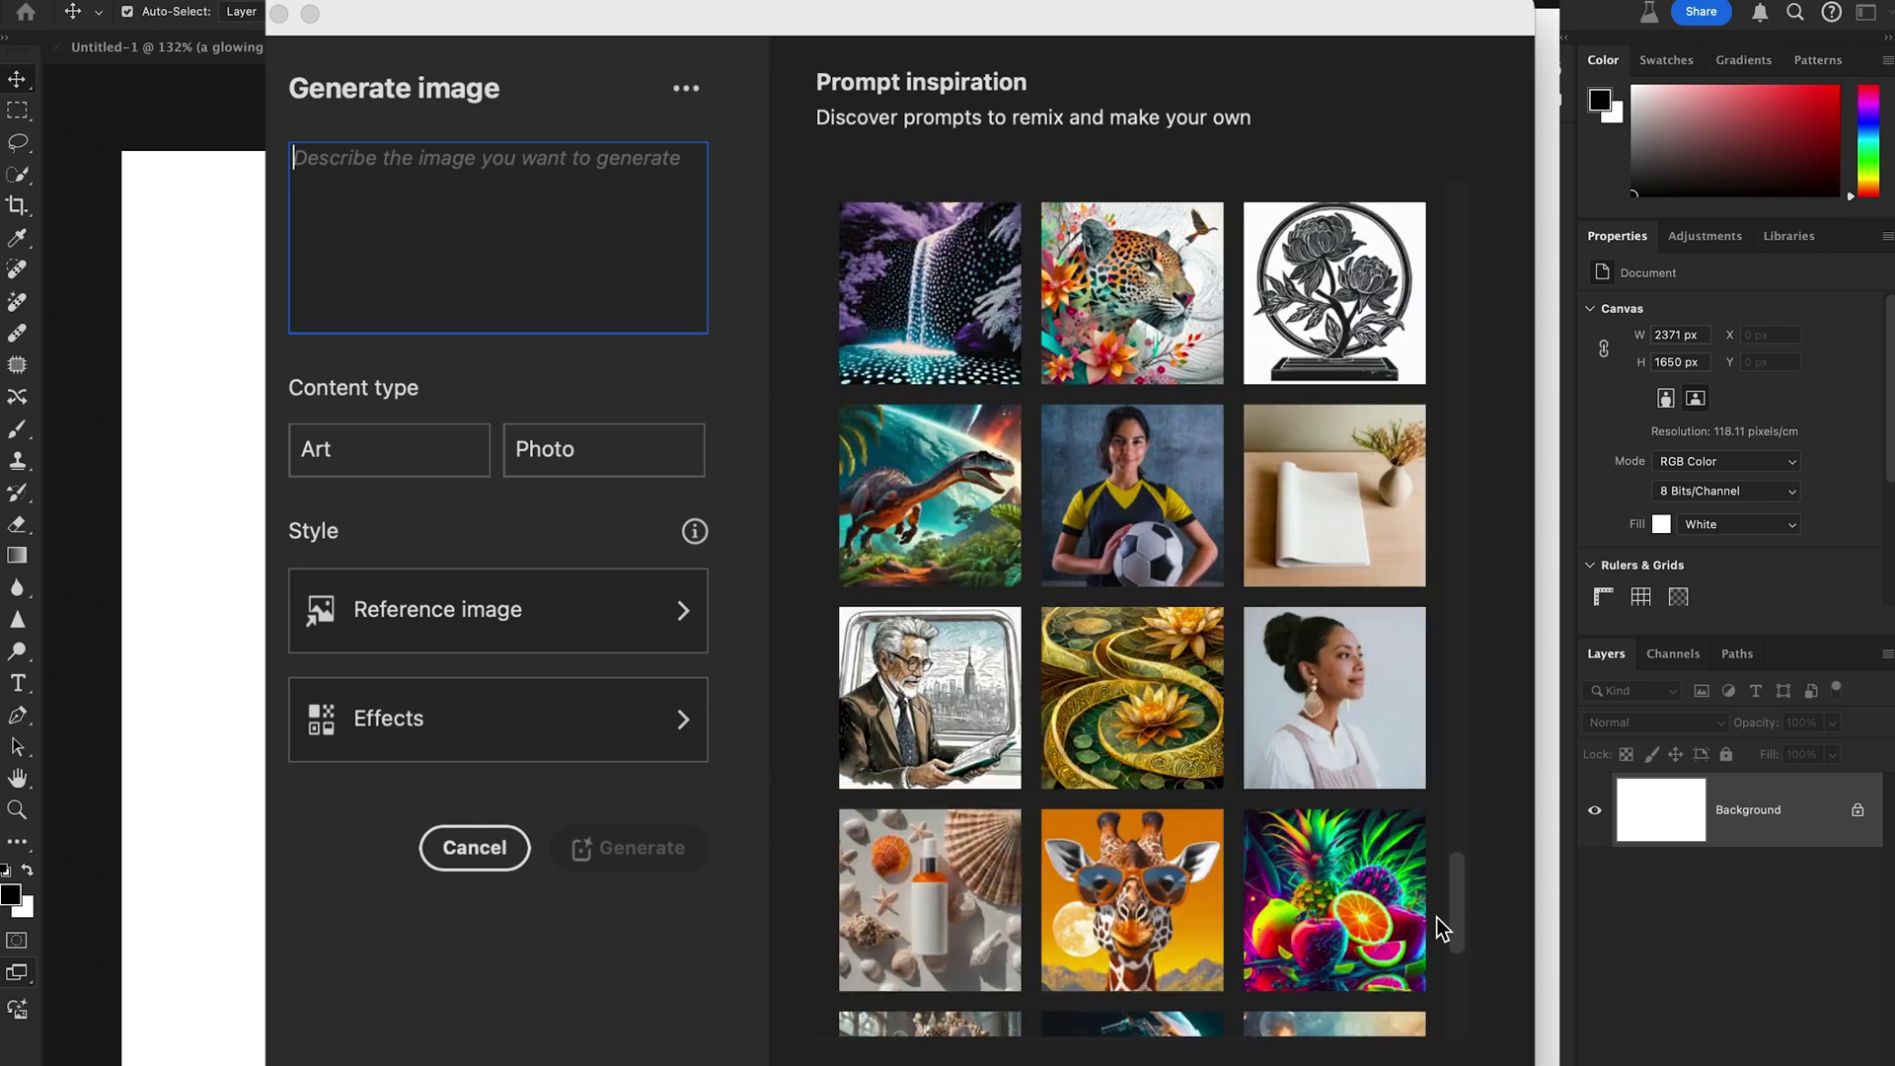
click(1373, 942)
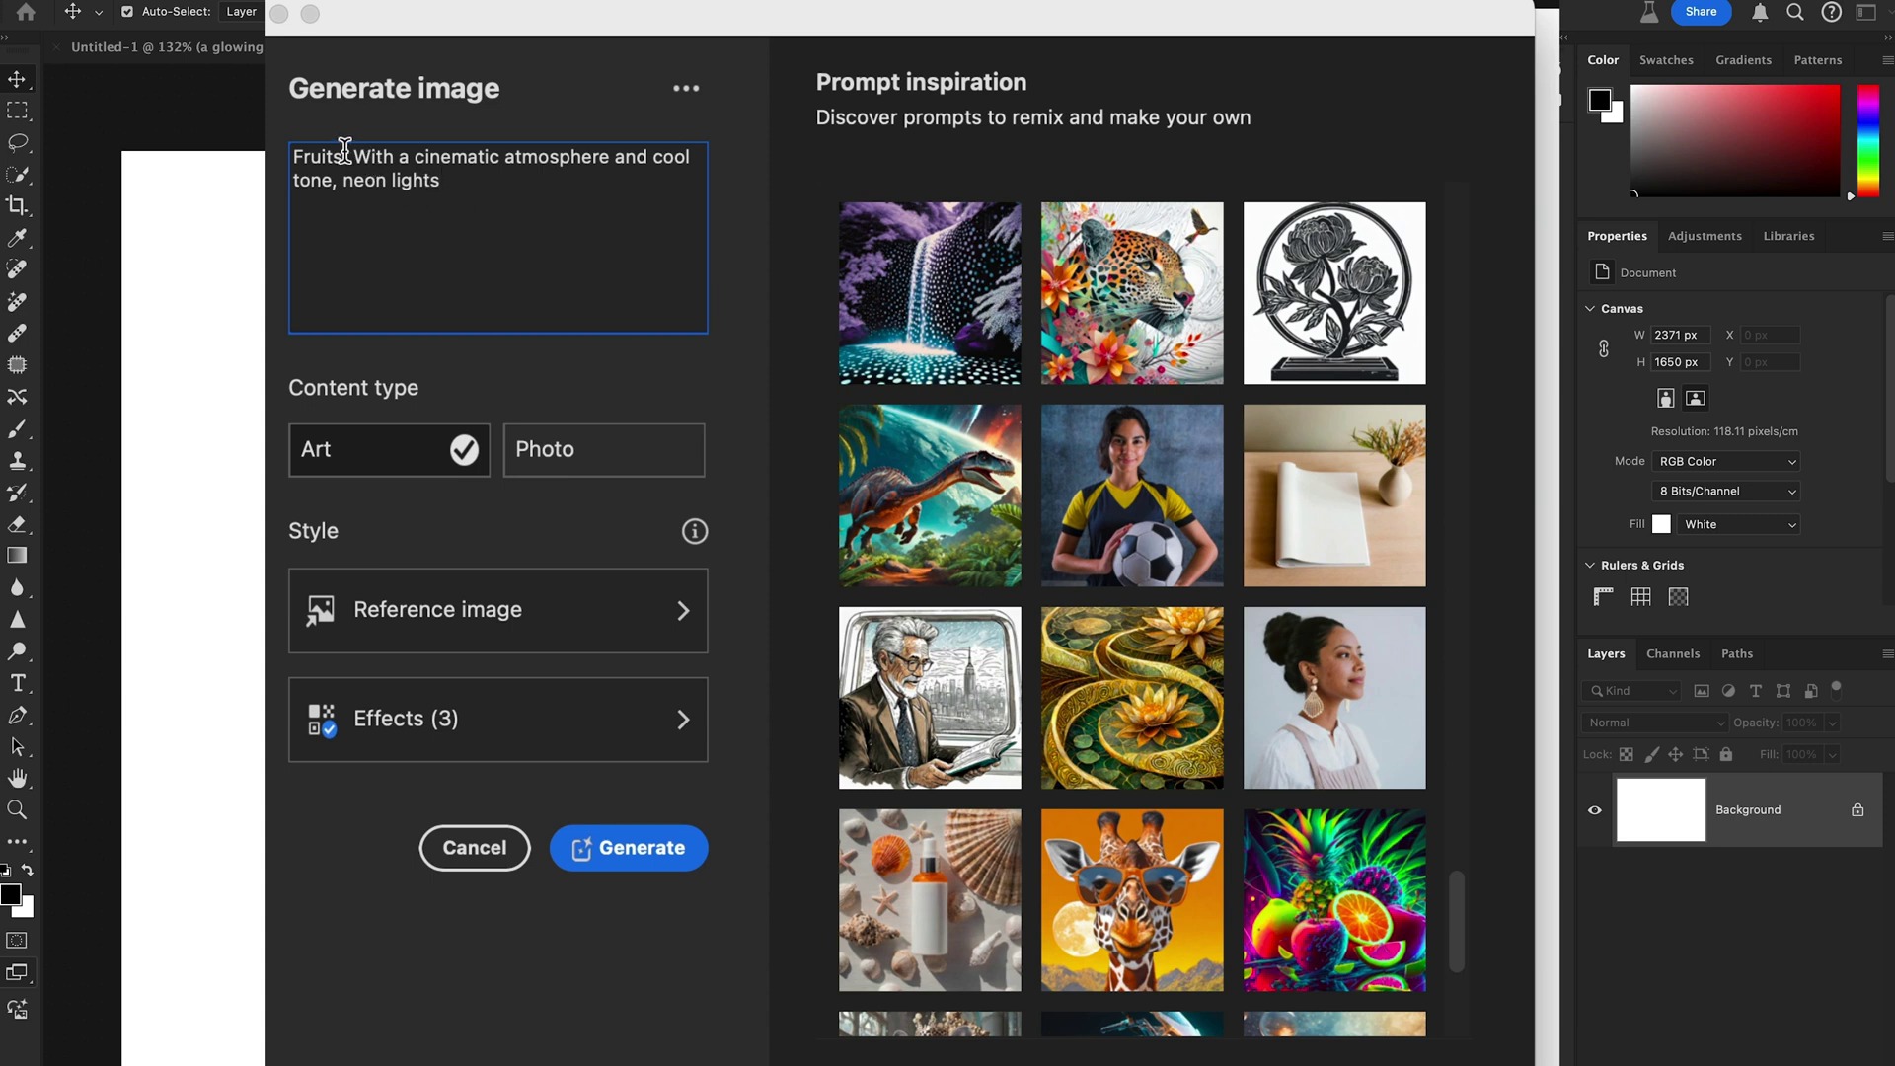
Replace "Fruits" with "vegetables," at the start of the example prompt and show the selected style effects
drag(344, 147, 280, 151)
text(vegetab)
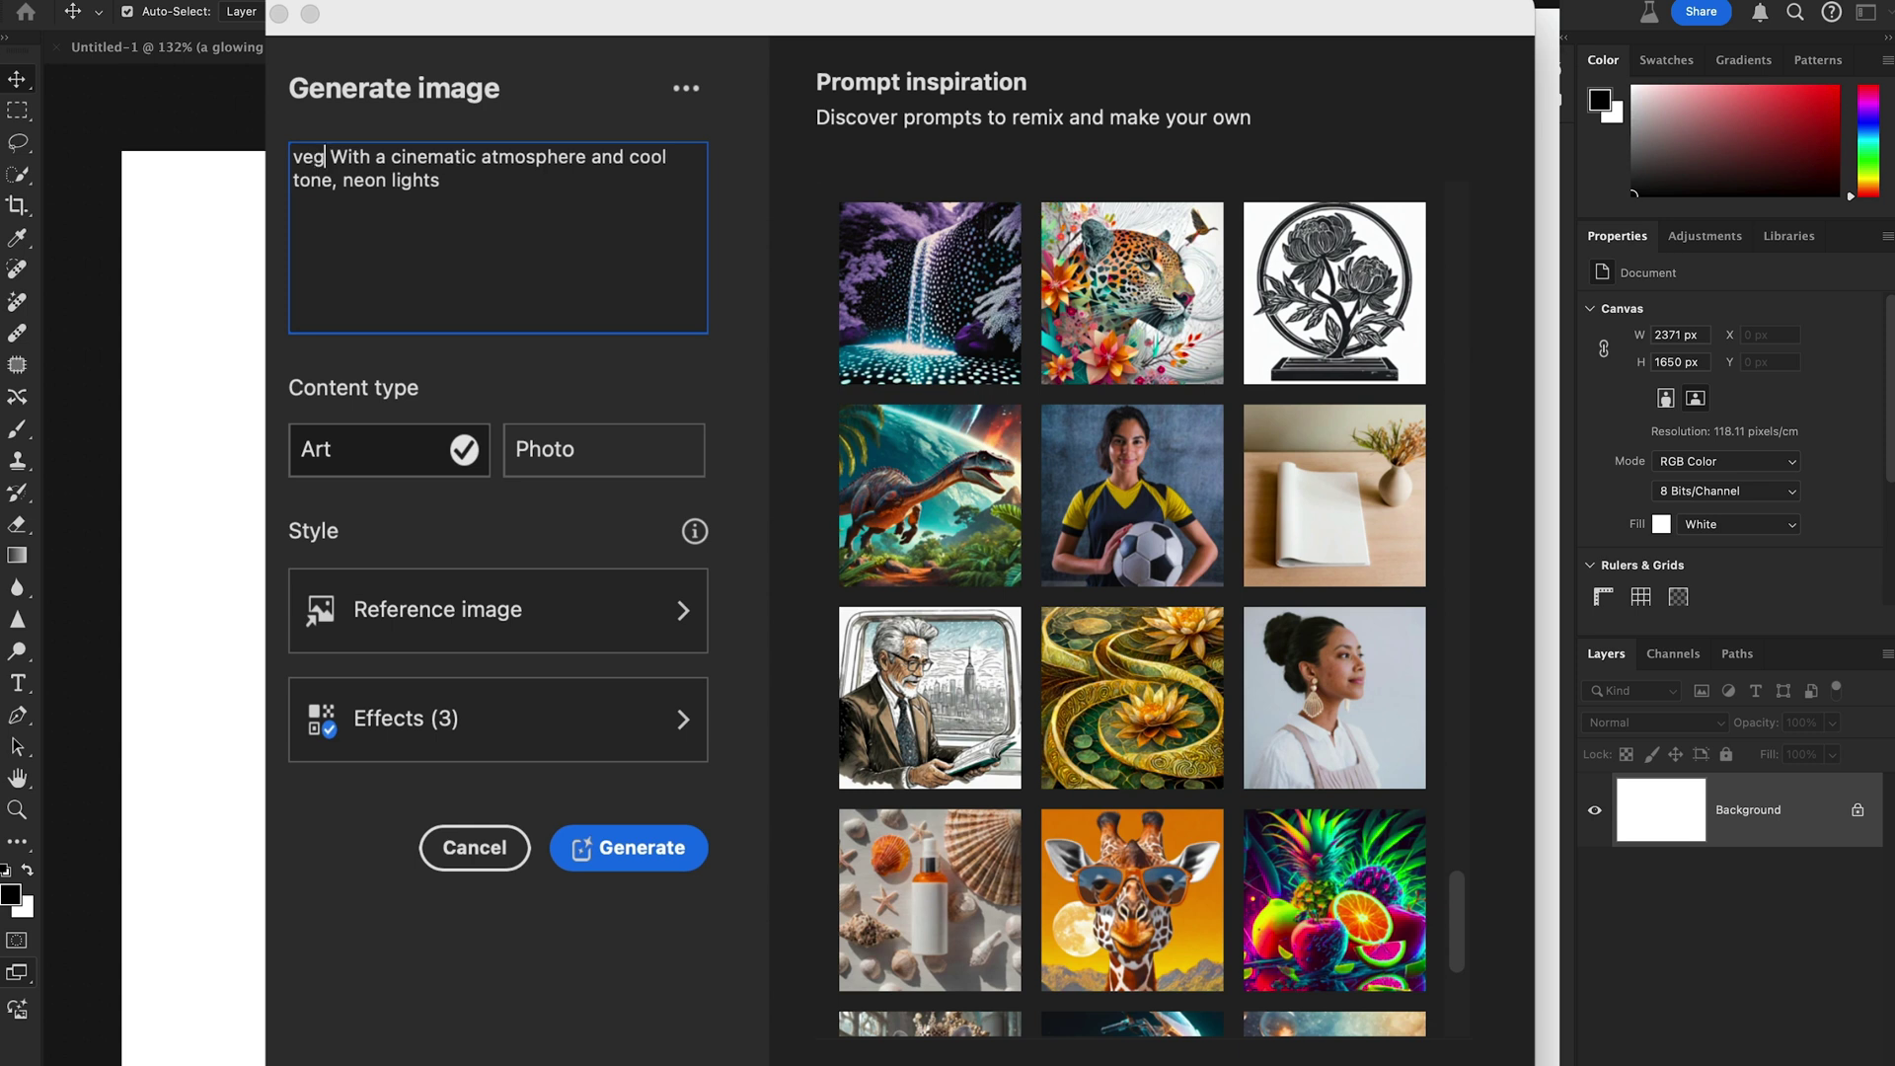
text(les,)
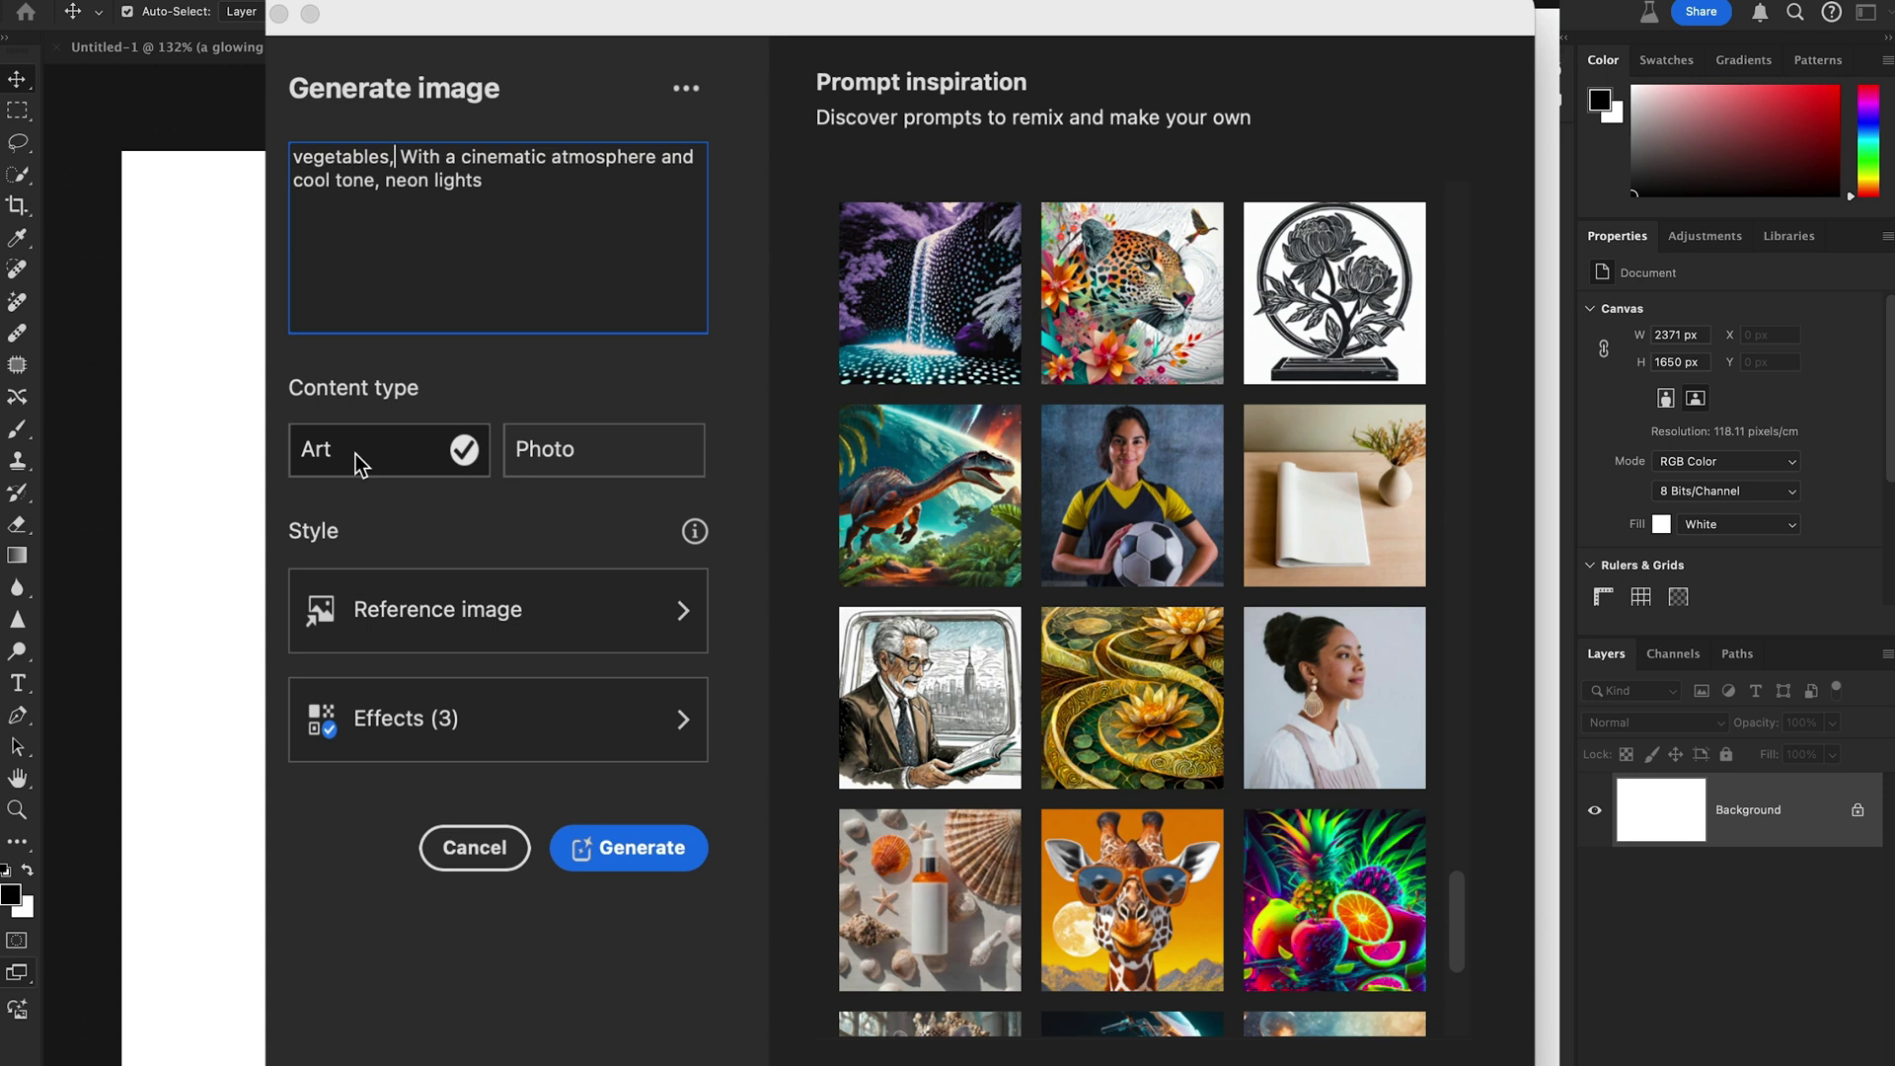
click(406, 725)
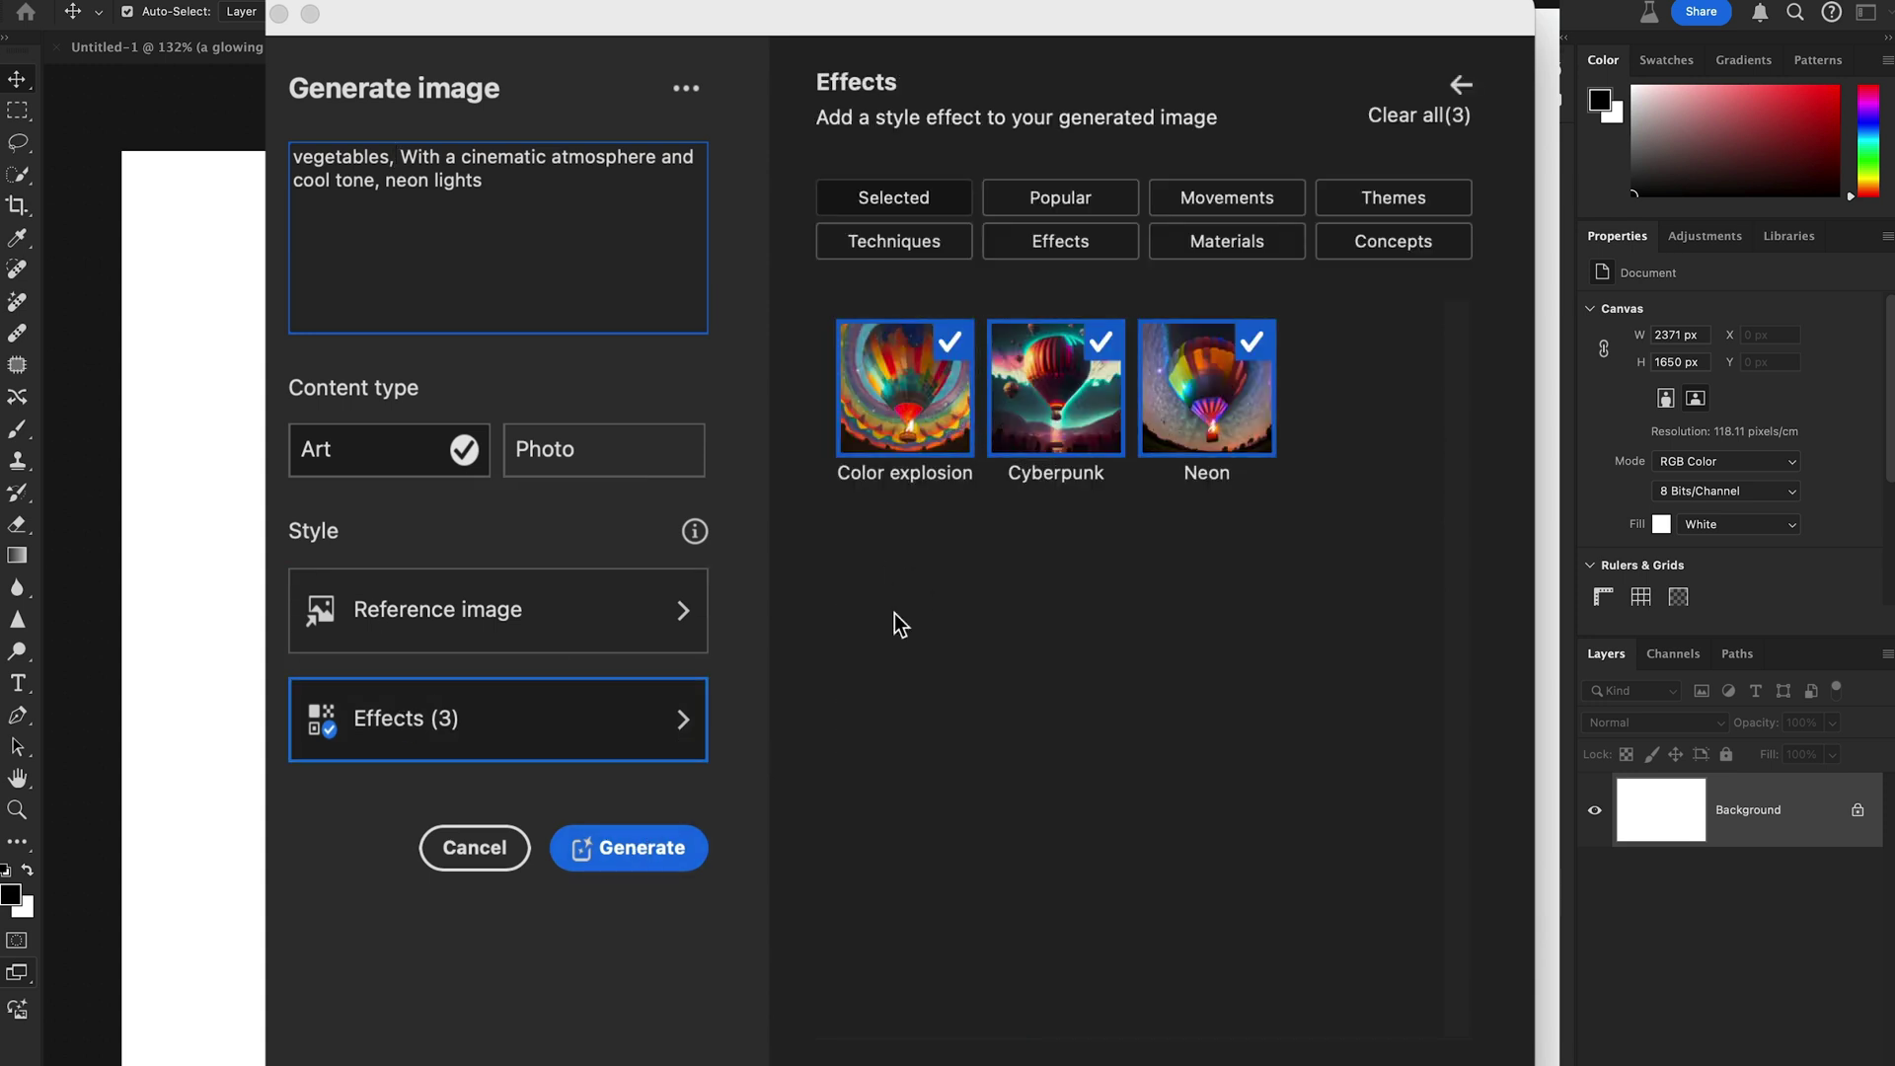
Generate the neon vegetables image and show its second variation
click(631, 848)
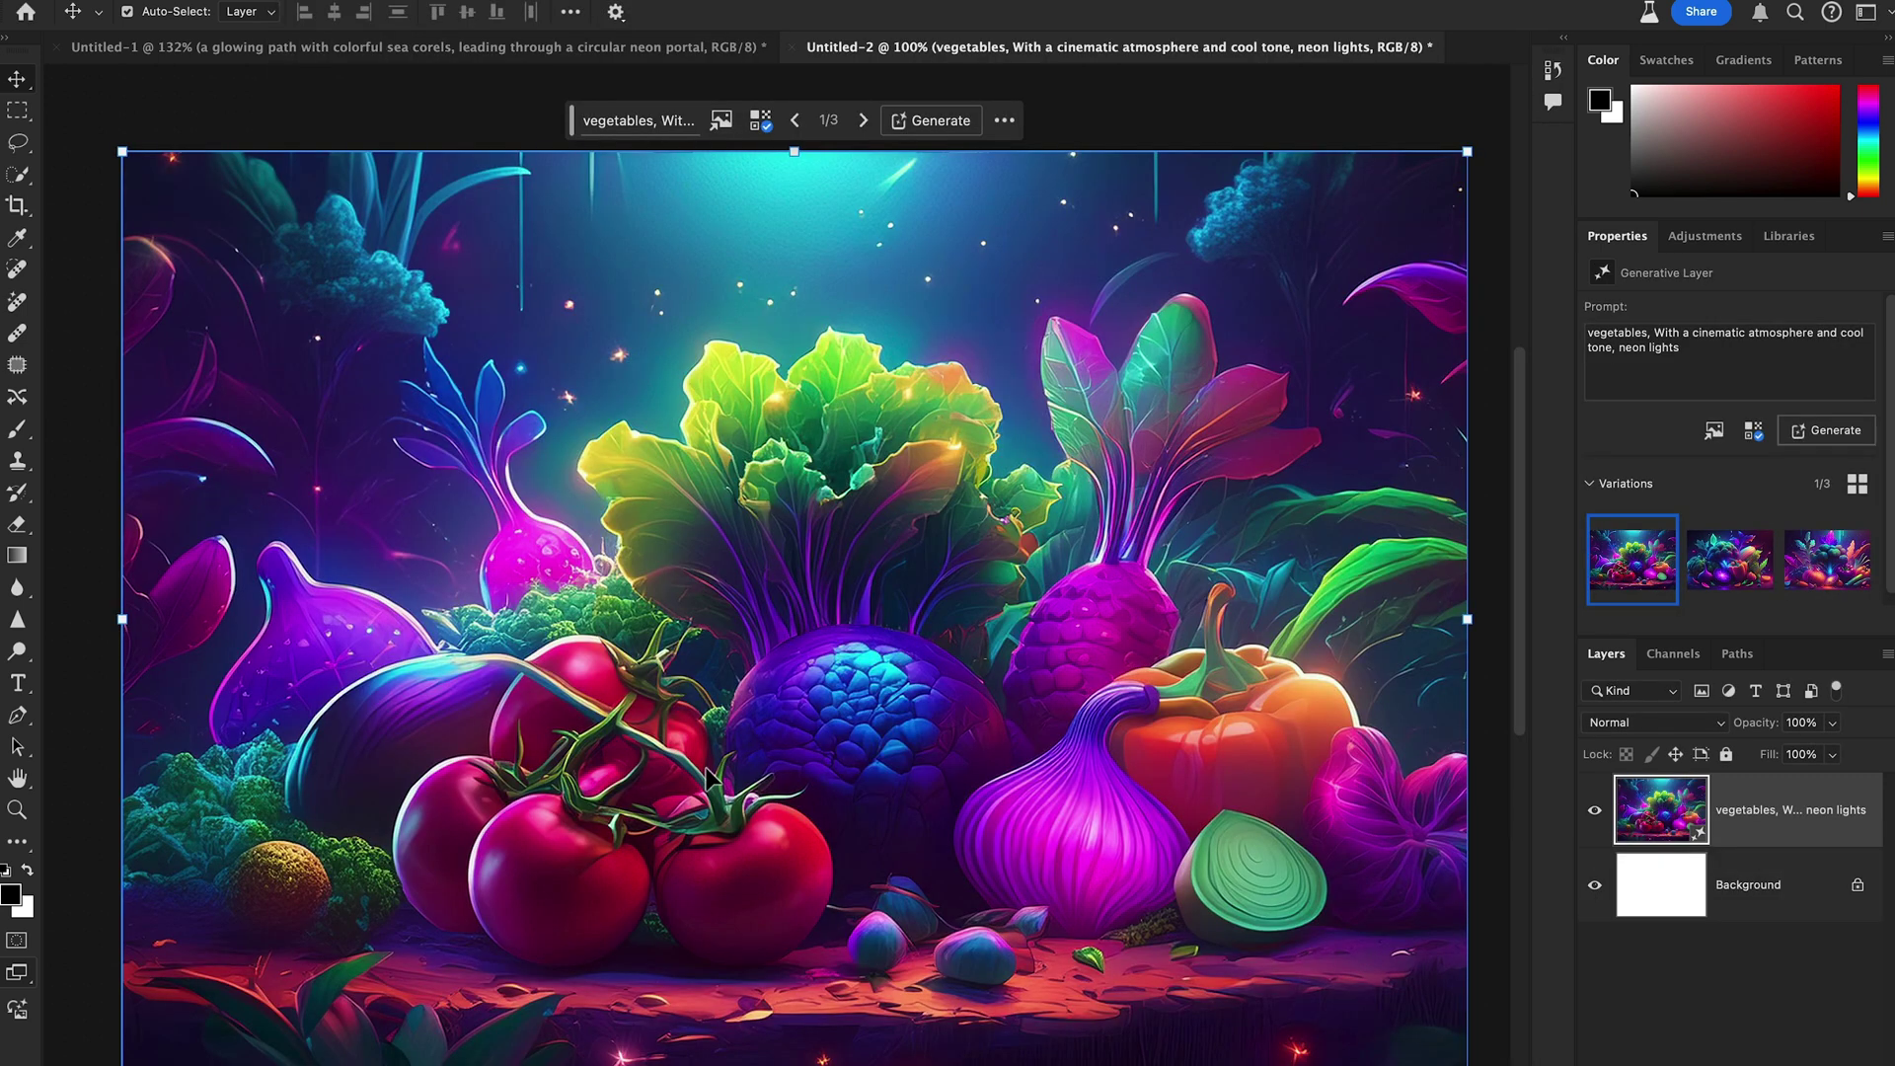
mouse_move(1632, 558)
click(1487, 581)
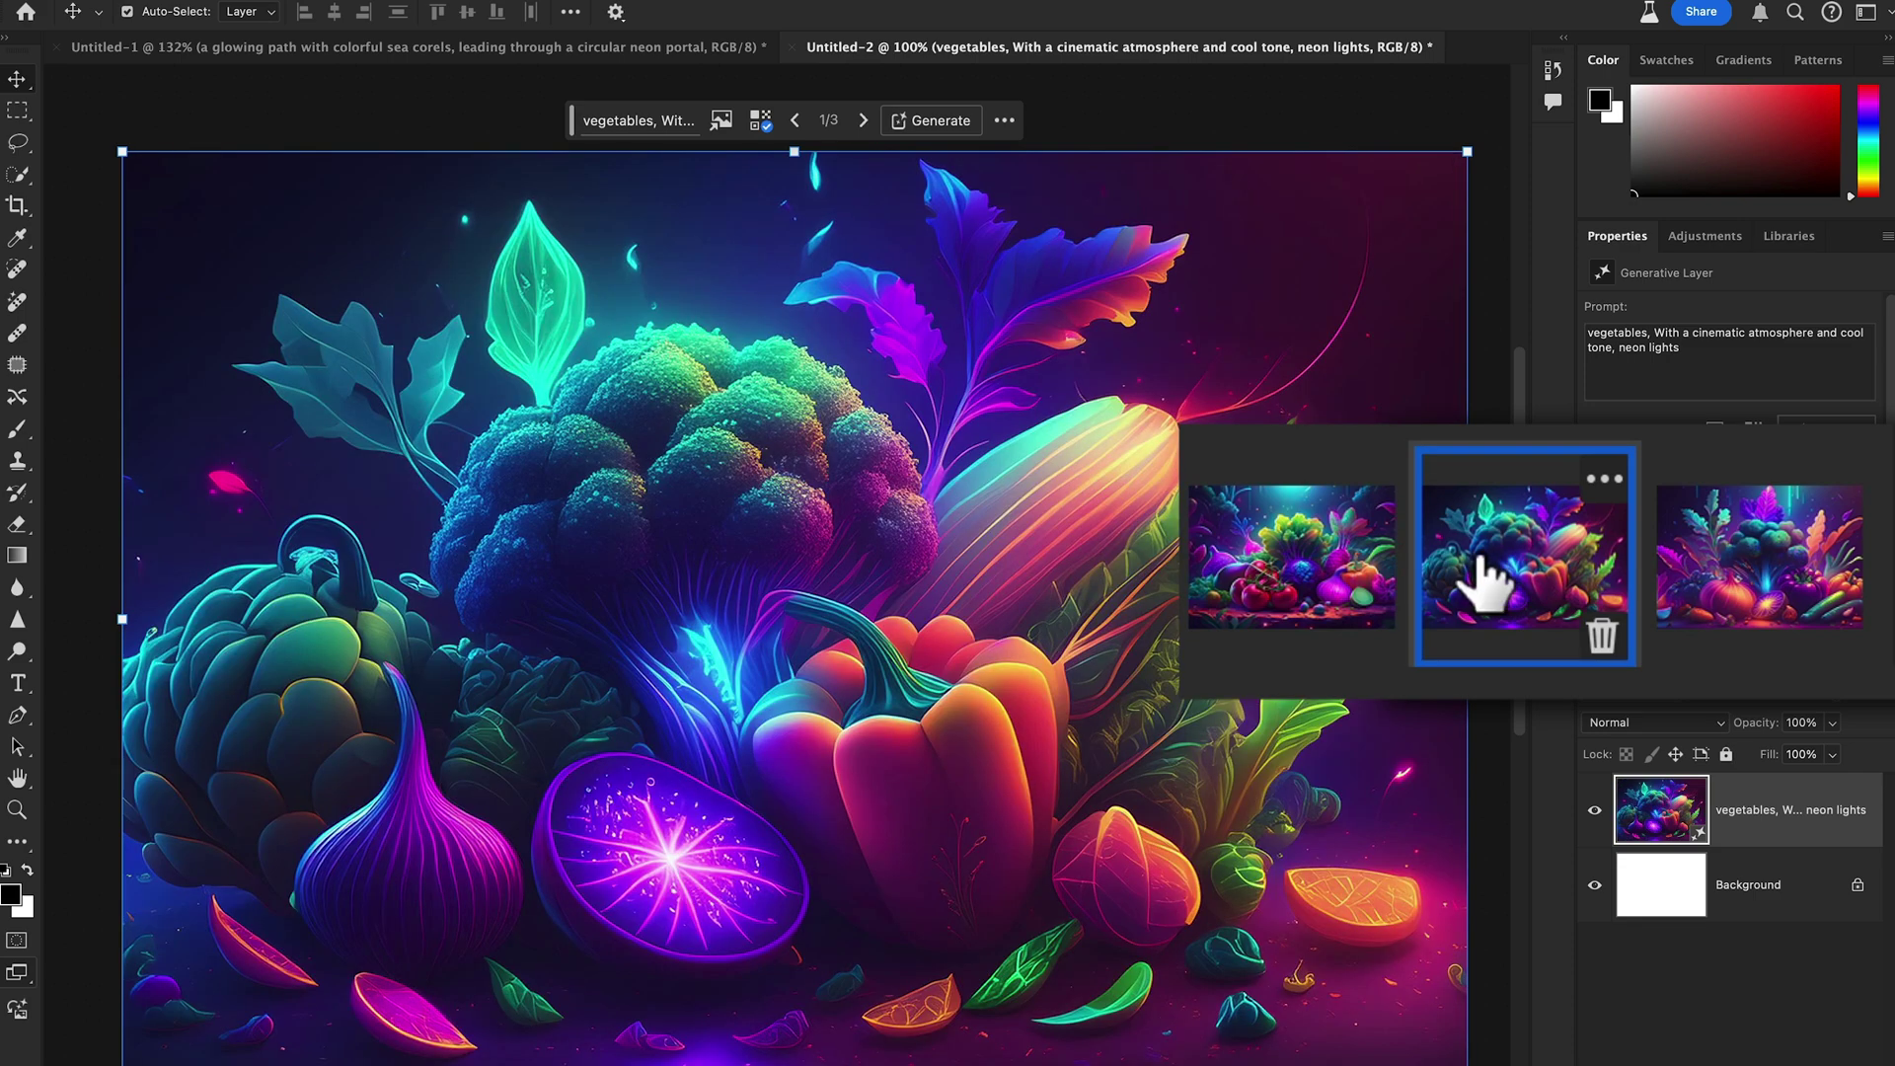
View the third and second variations of the neon vegetables image and switch to the first variation
click(1781, 590)
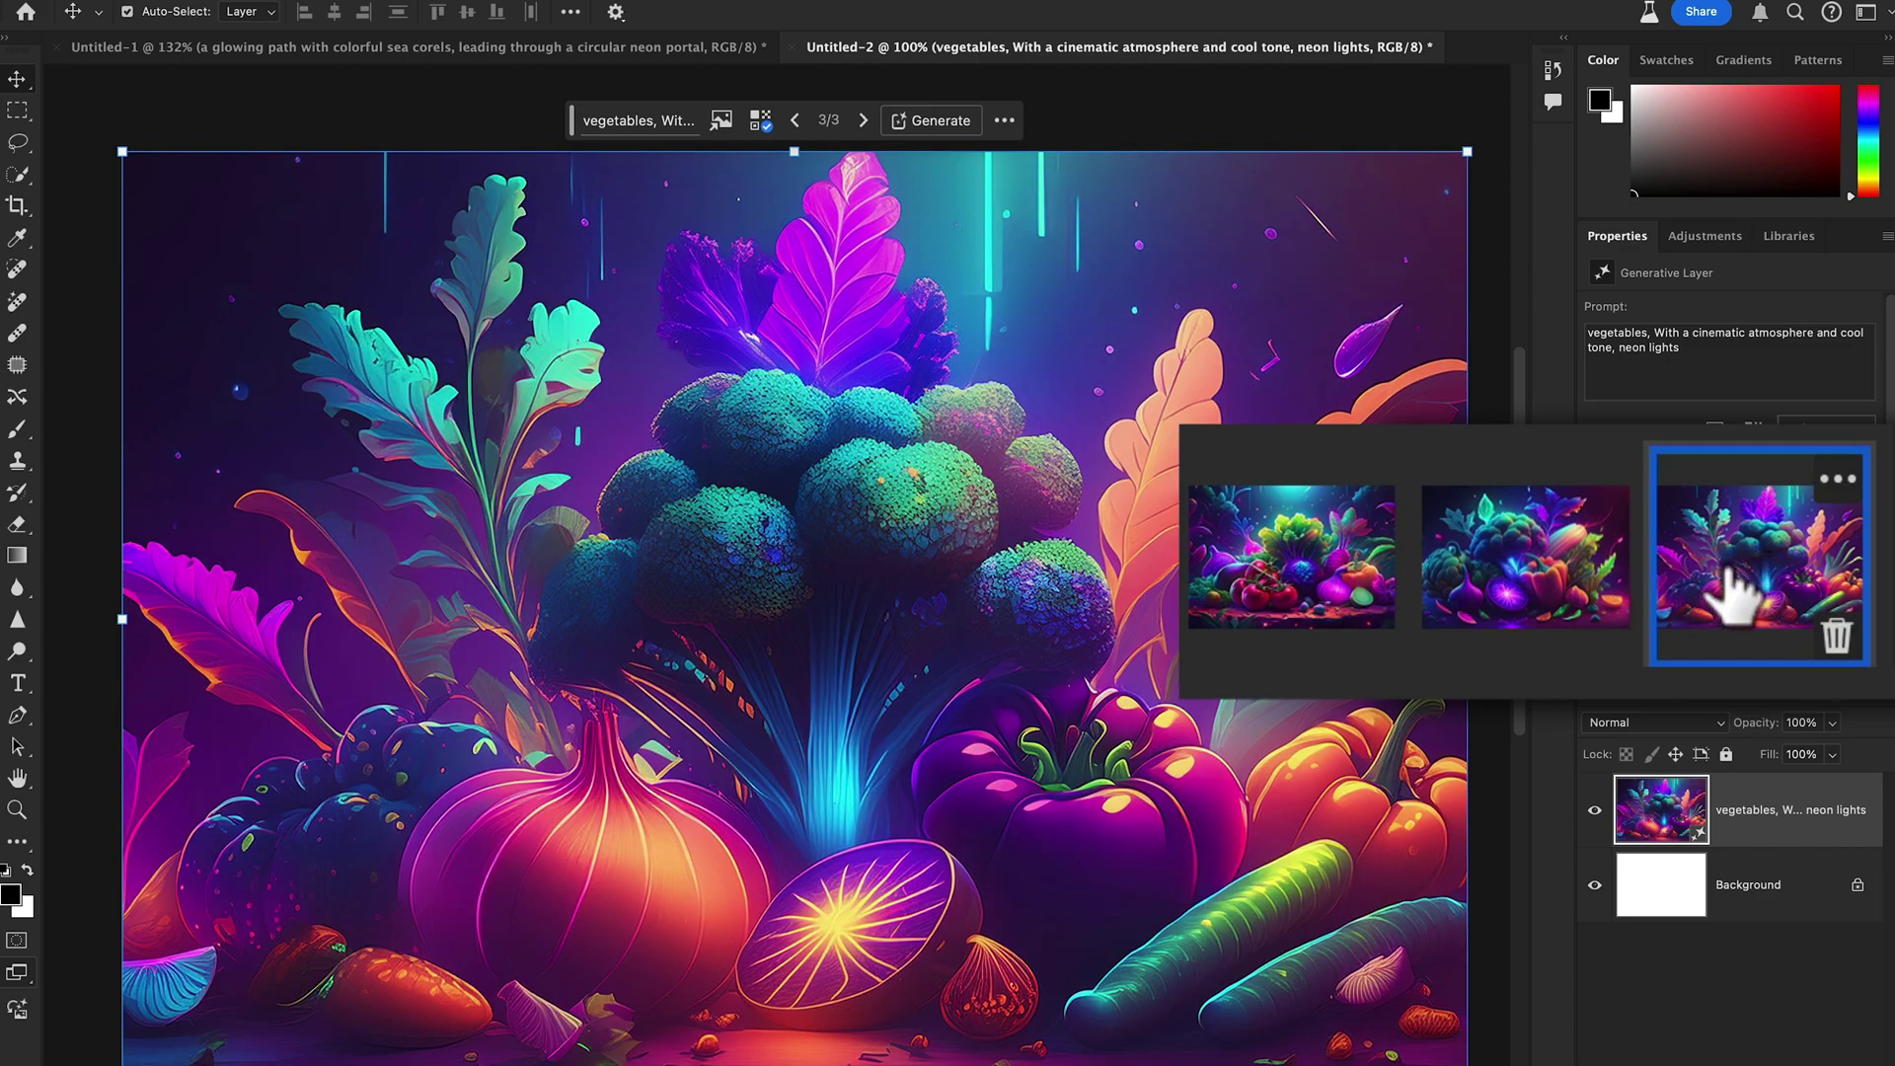
click(1534, 597)
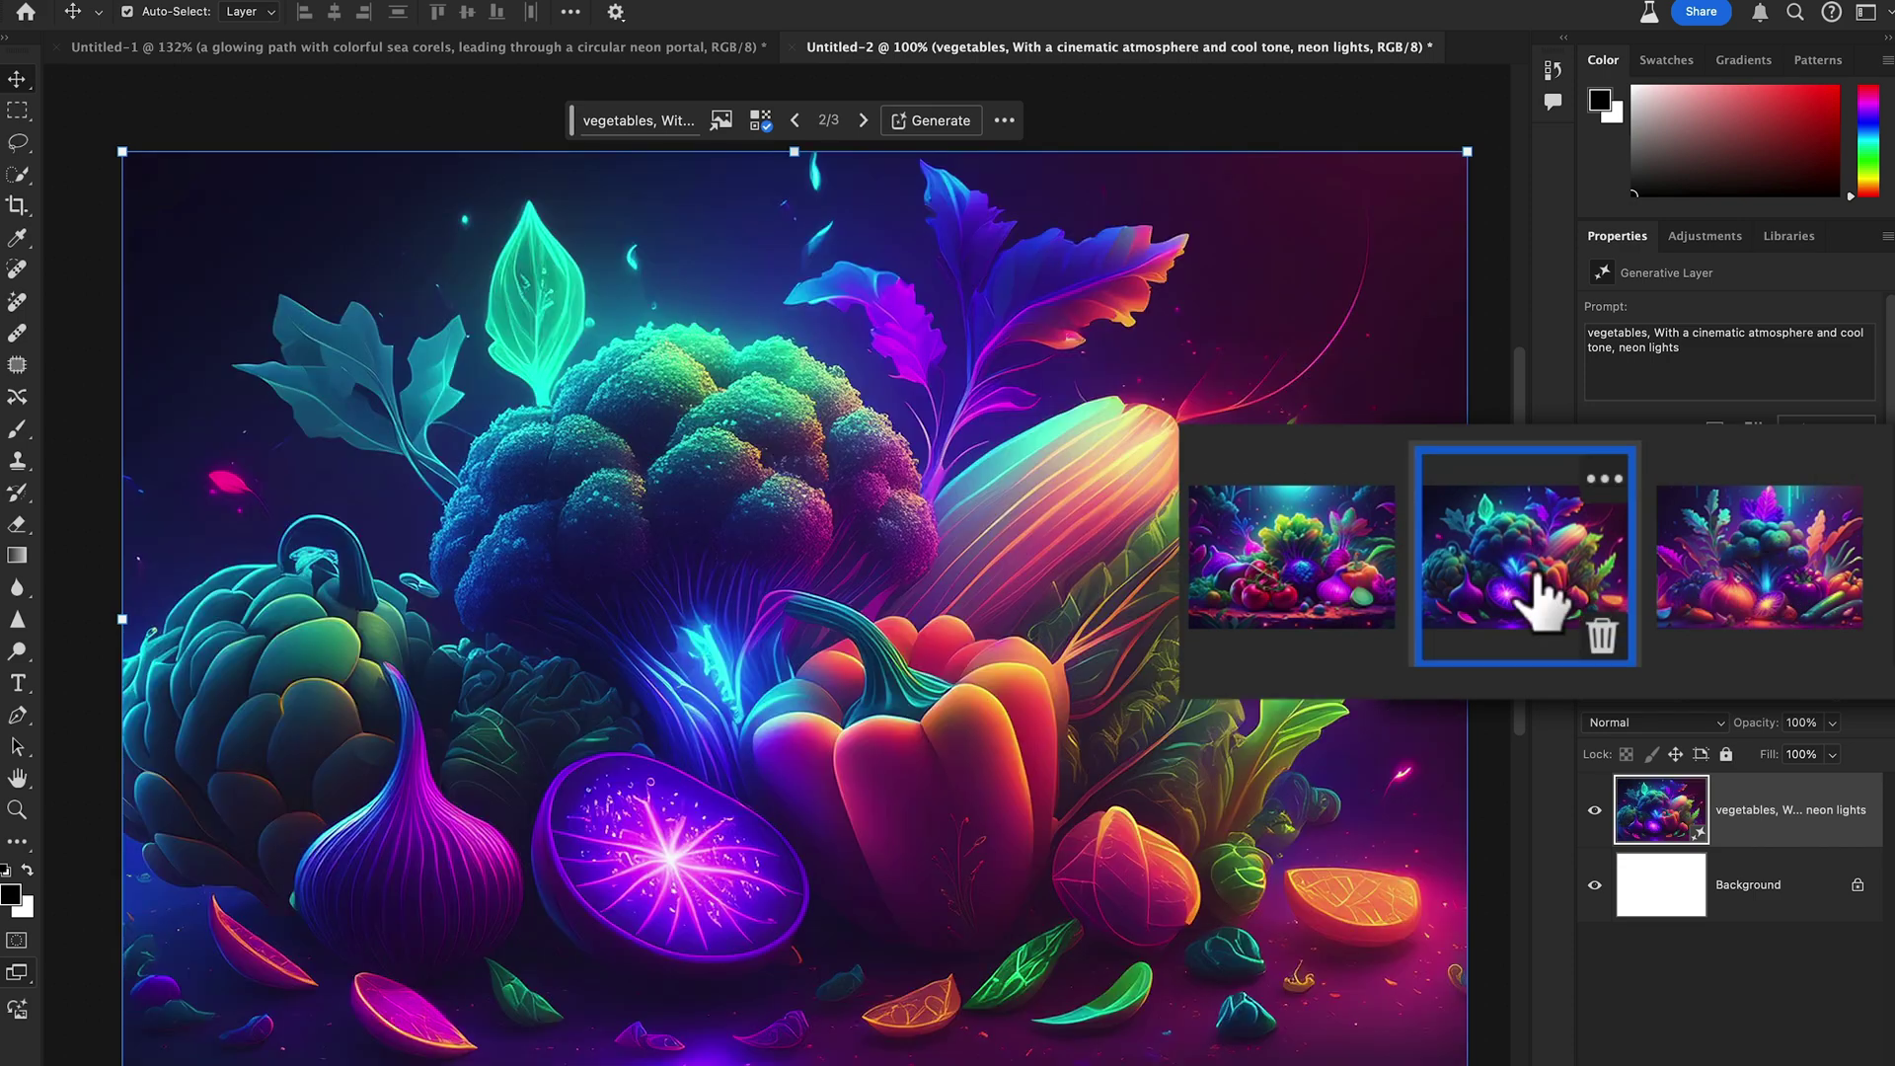
click(1328, 592)
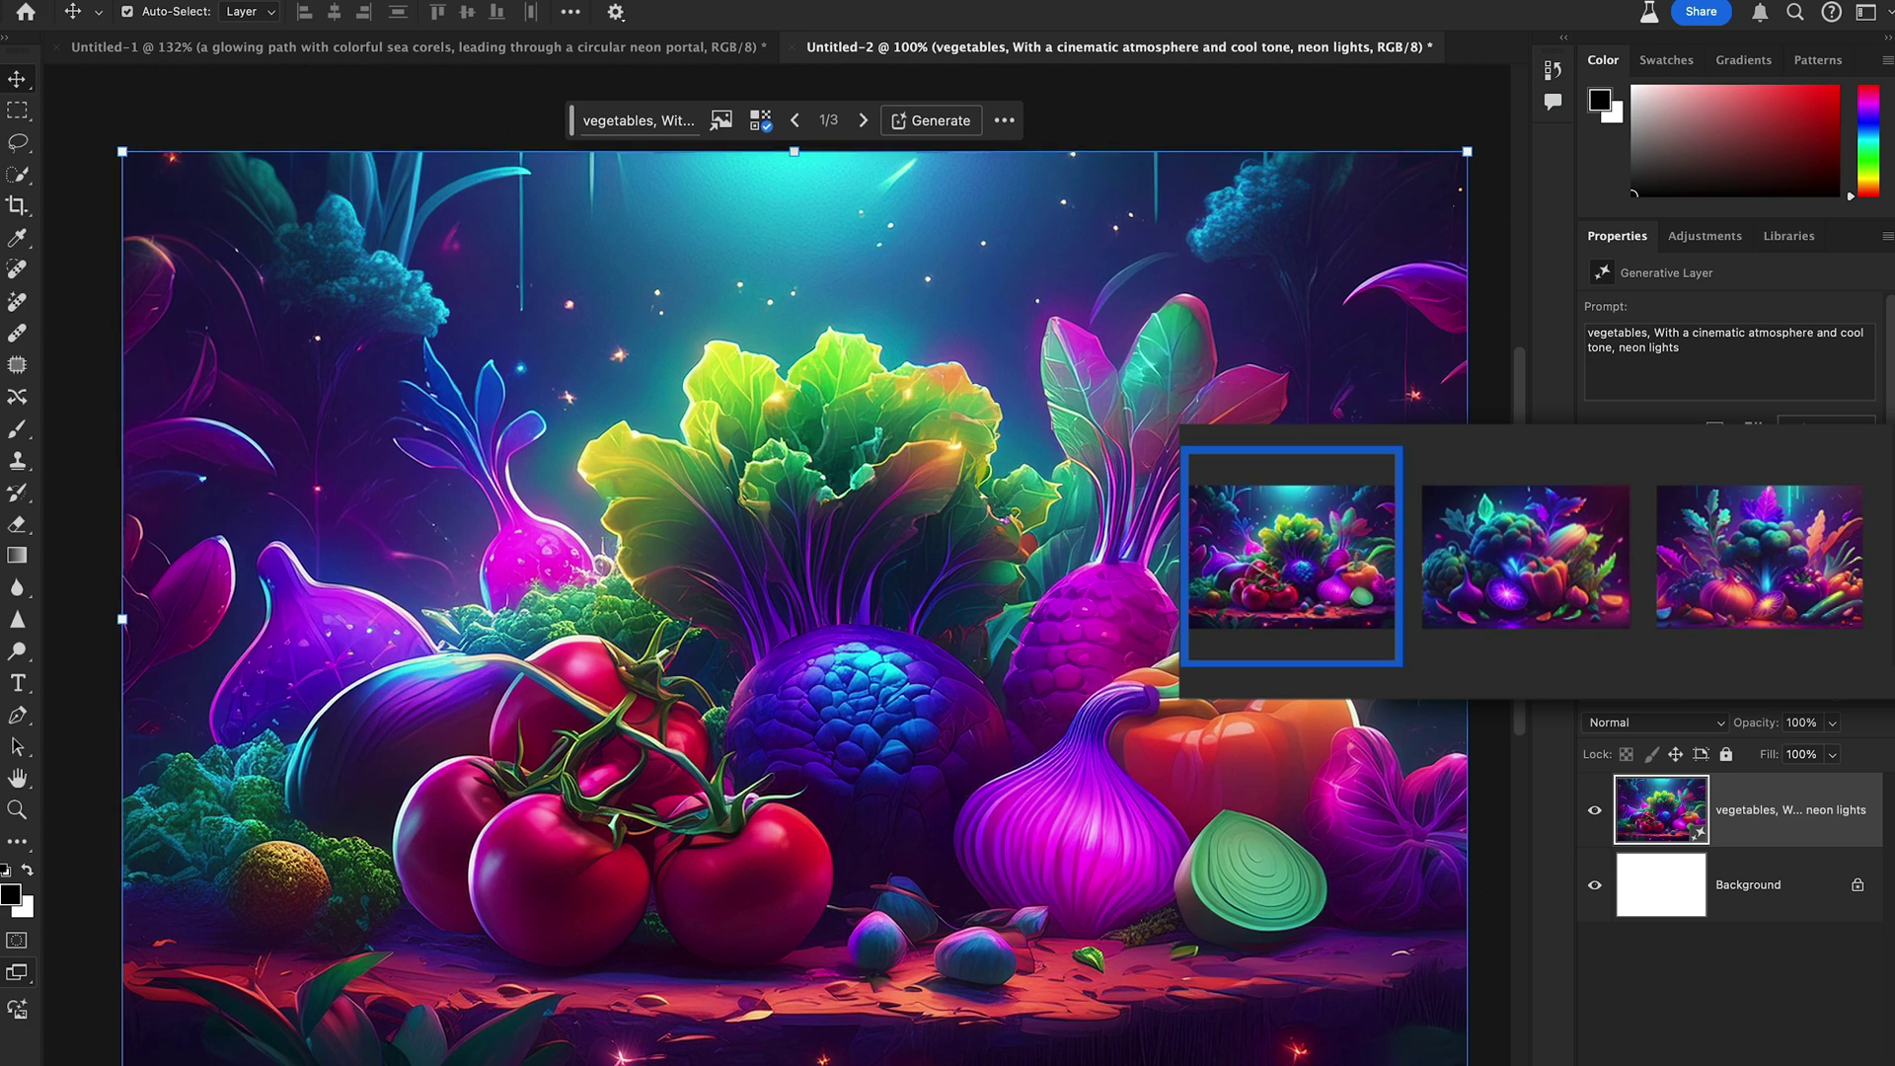
Create a new blank document from the recent custom 1920 x 1080 px preset at 72 ppi
key(super+n)
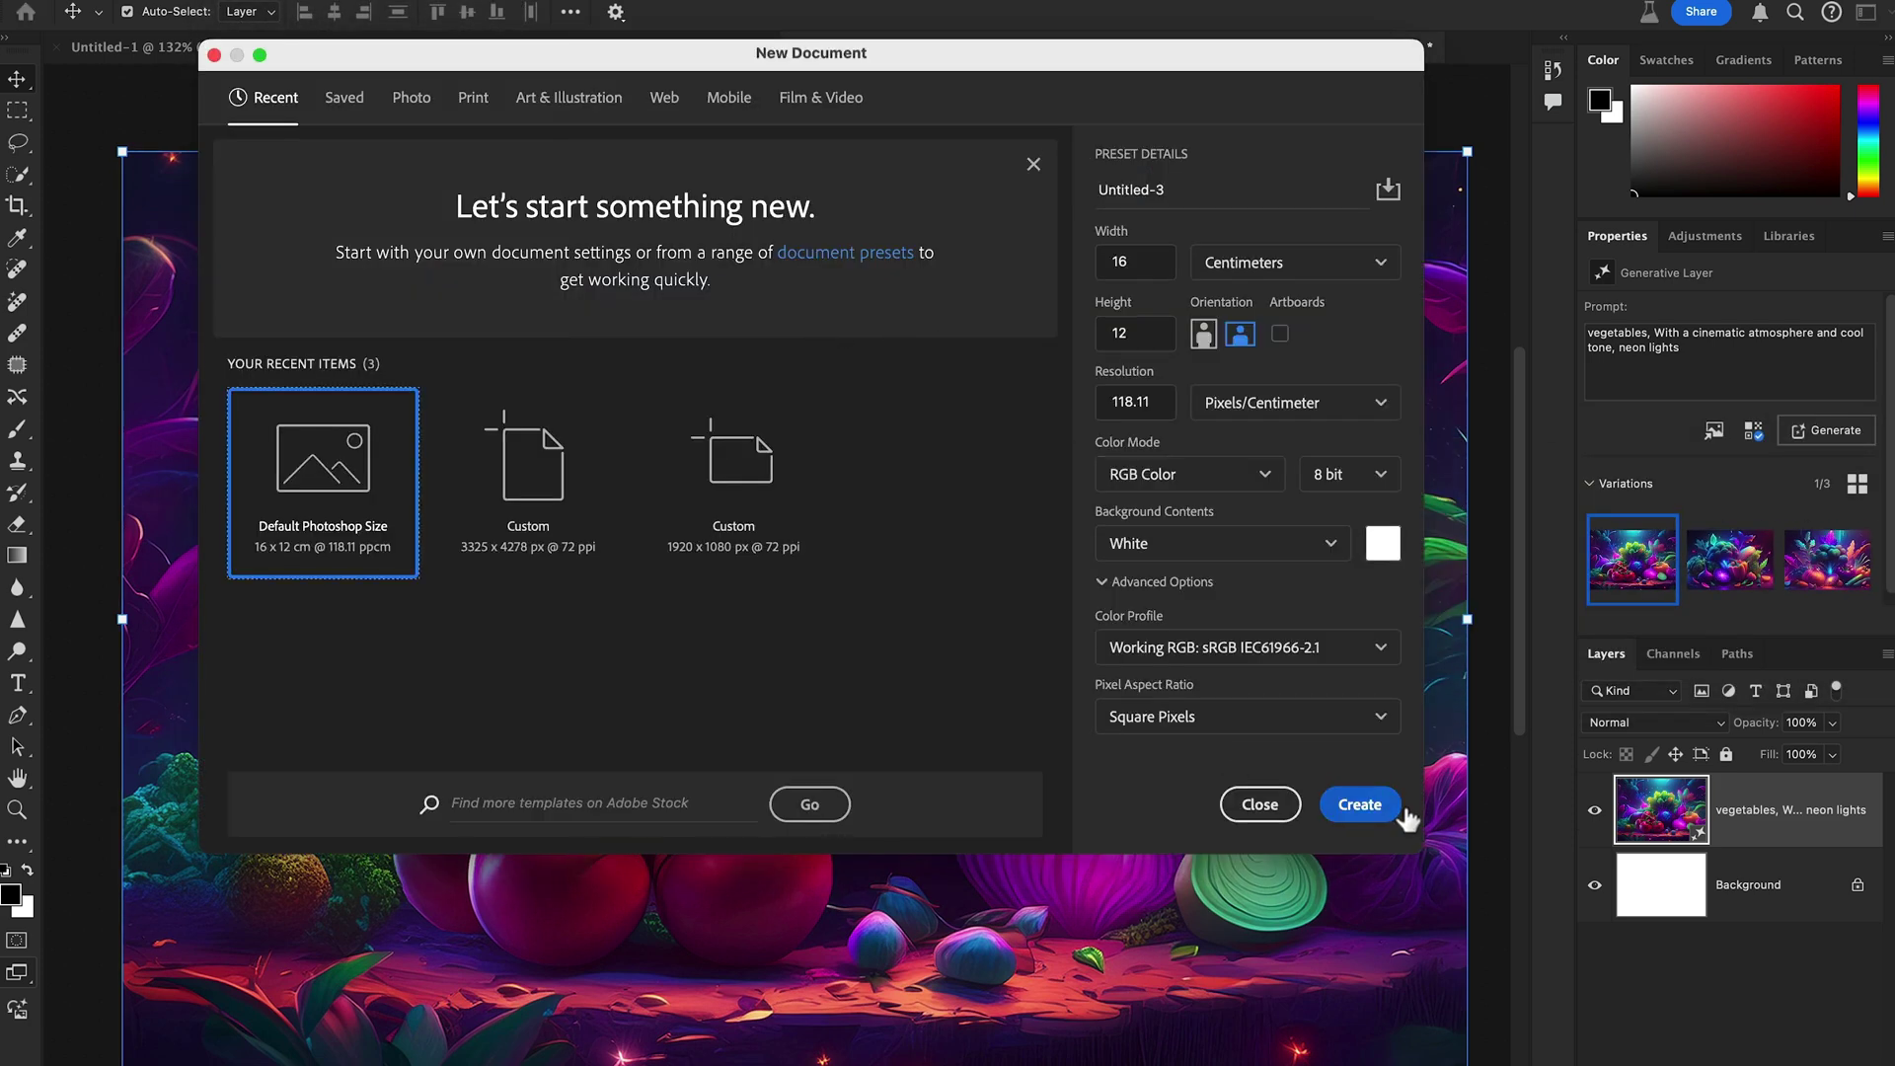
click(545, 485)
click(694, 506)
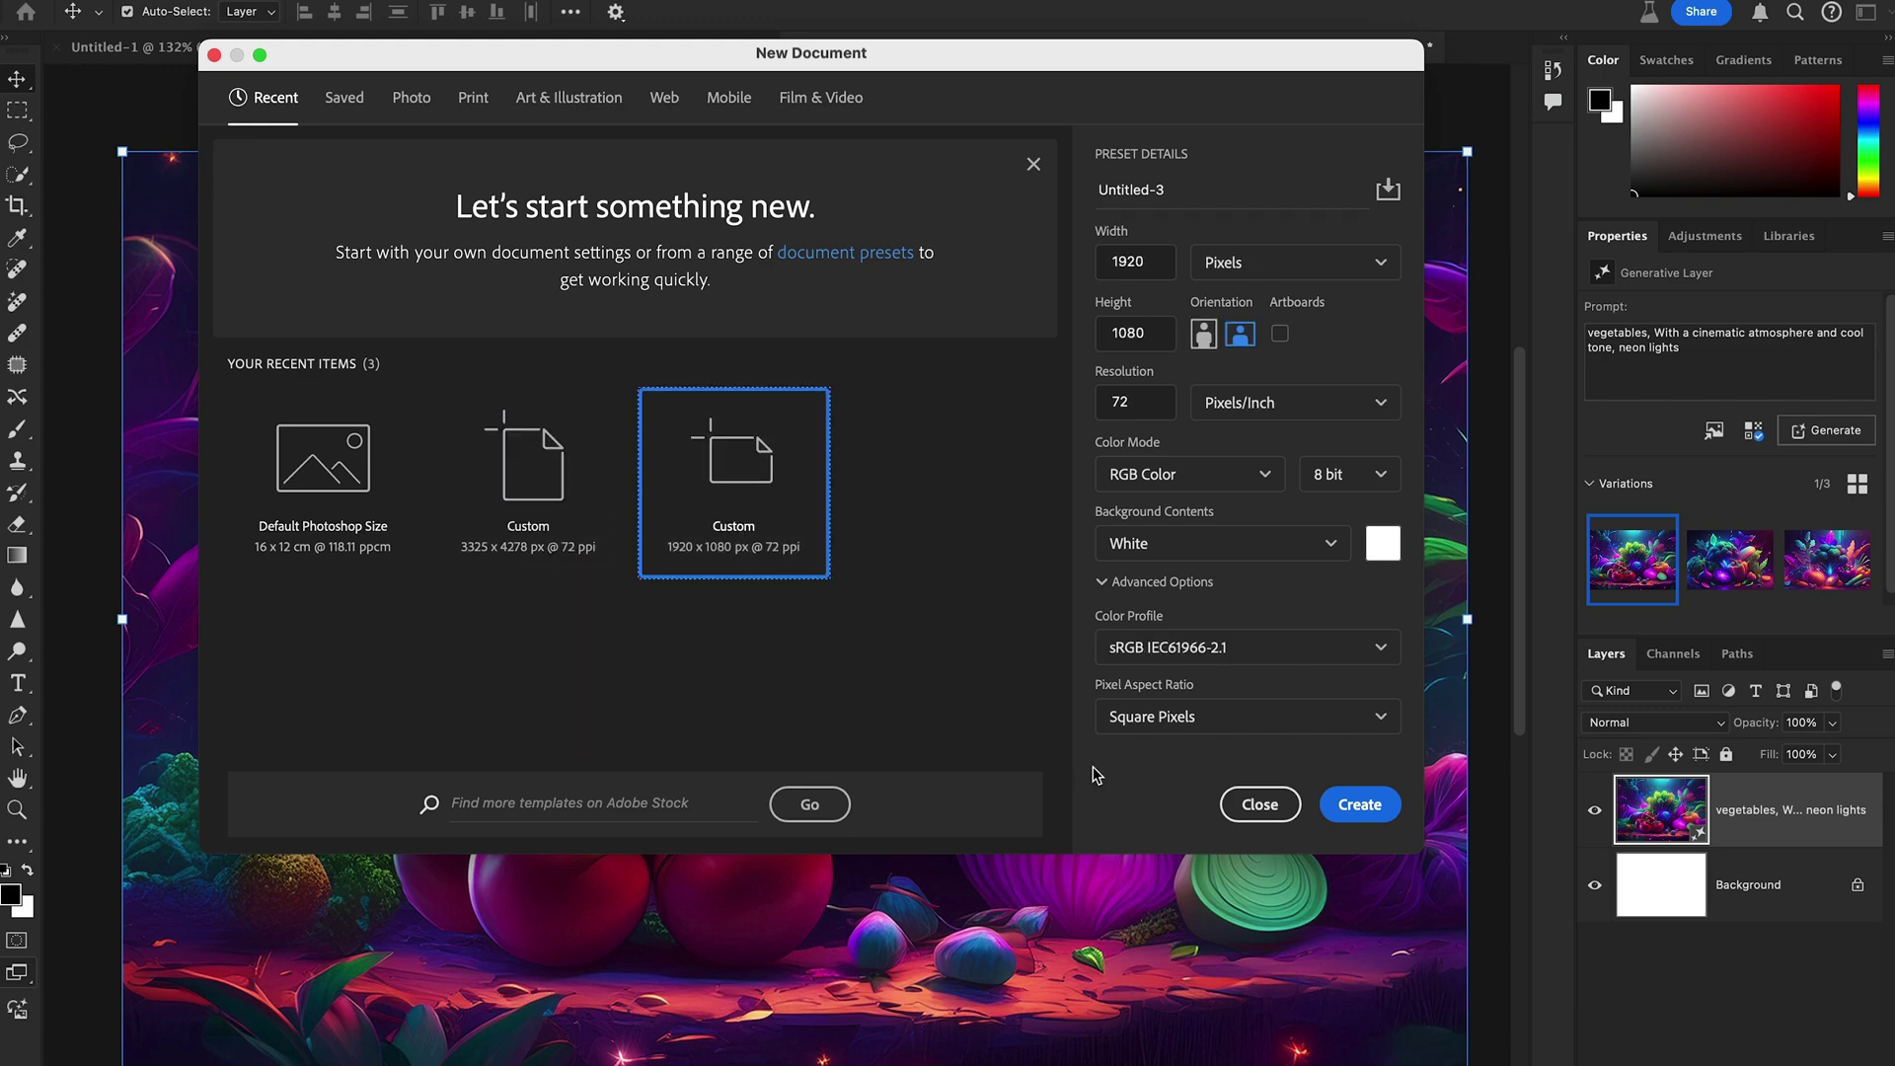
click(1342, 801)
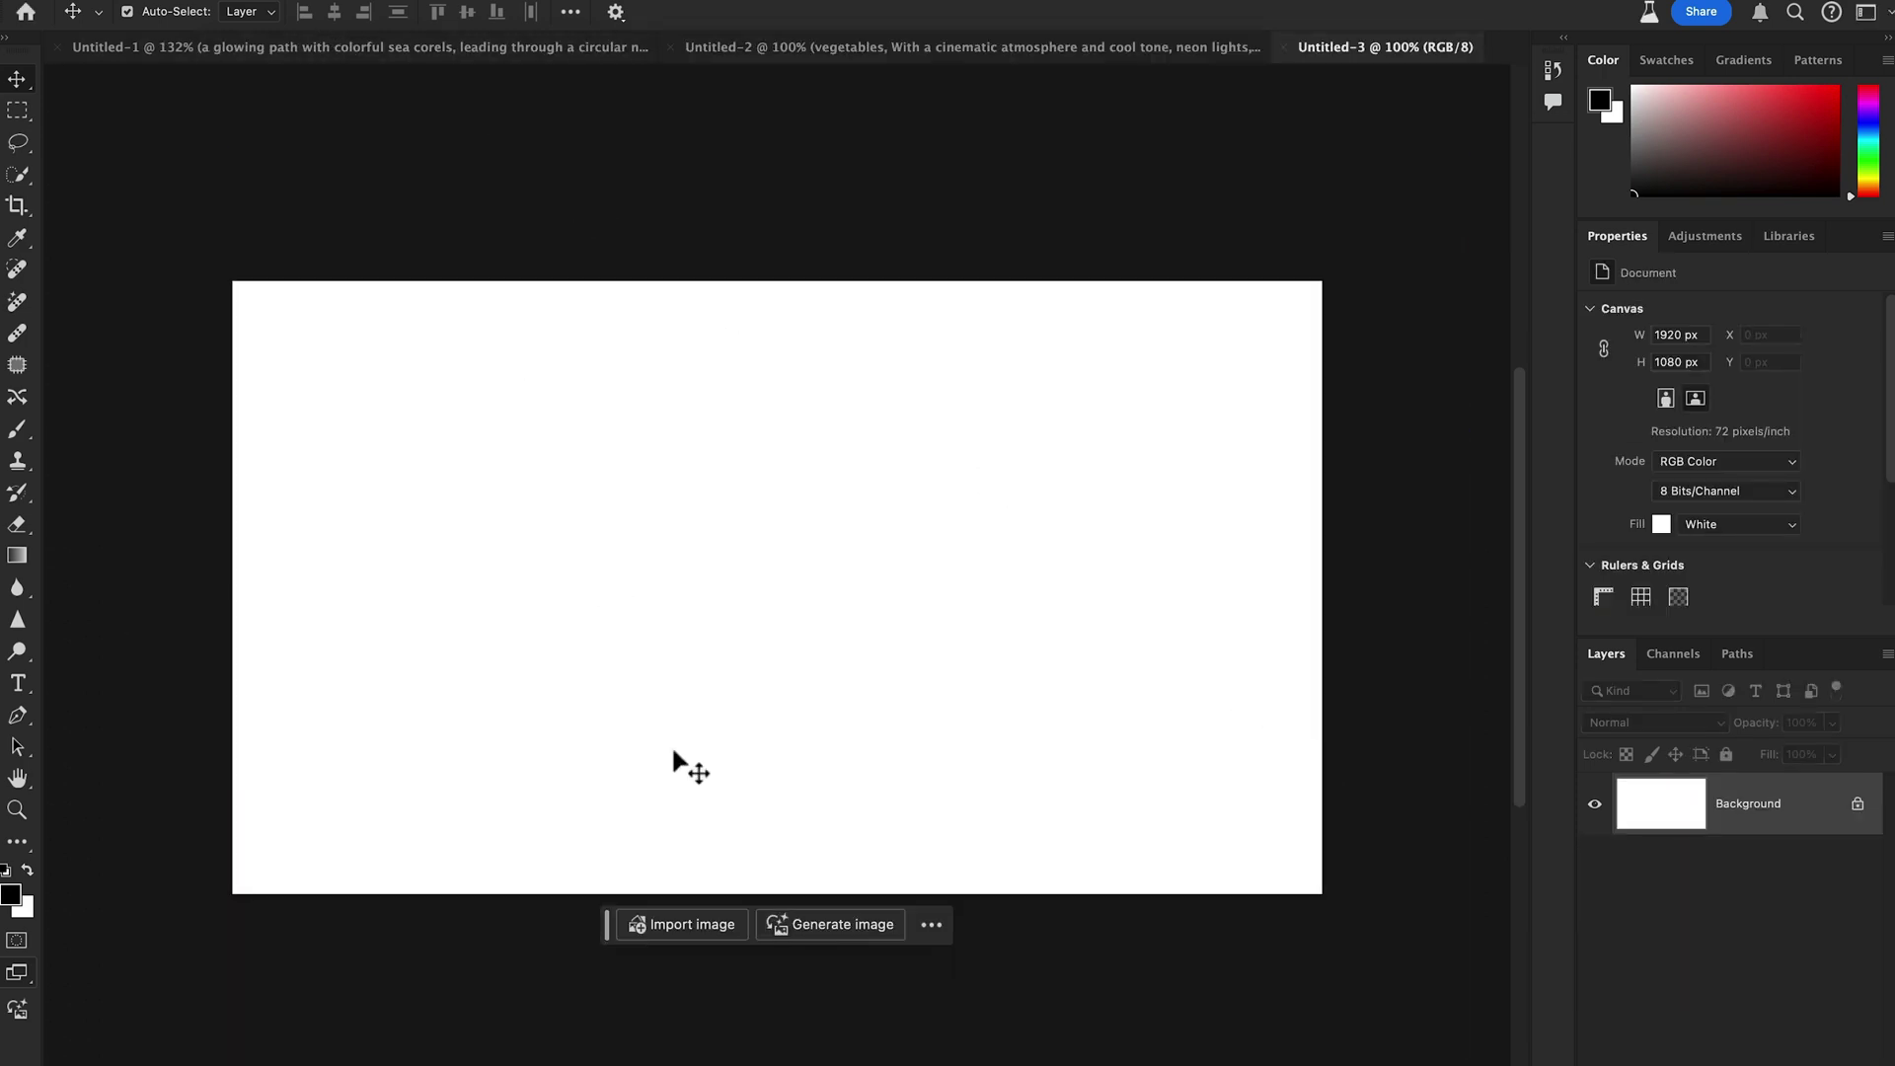
Open Generate Image, load the colorful afro-hair portrait example from the prompt inspirations, and replace "Woman" with "man" in its prompt
click(811, 925)
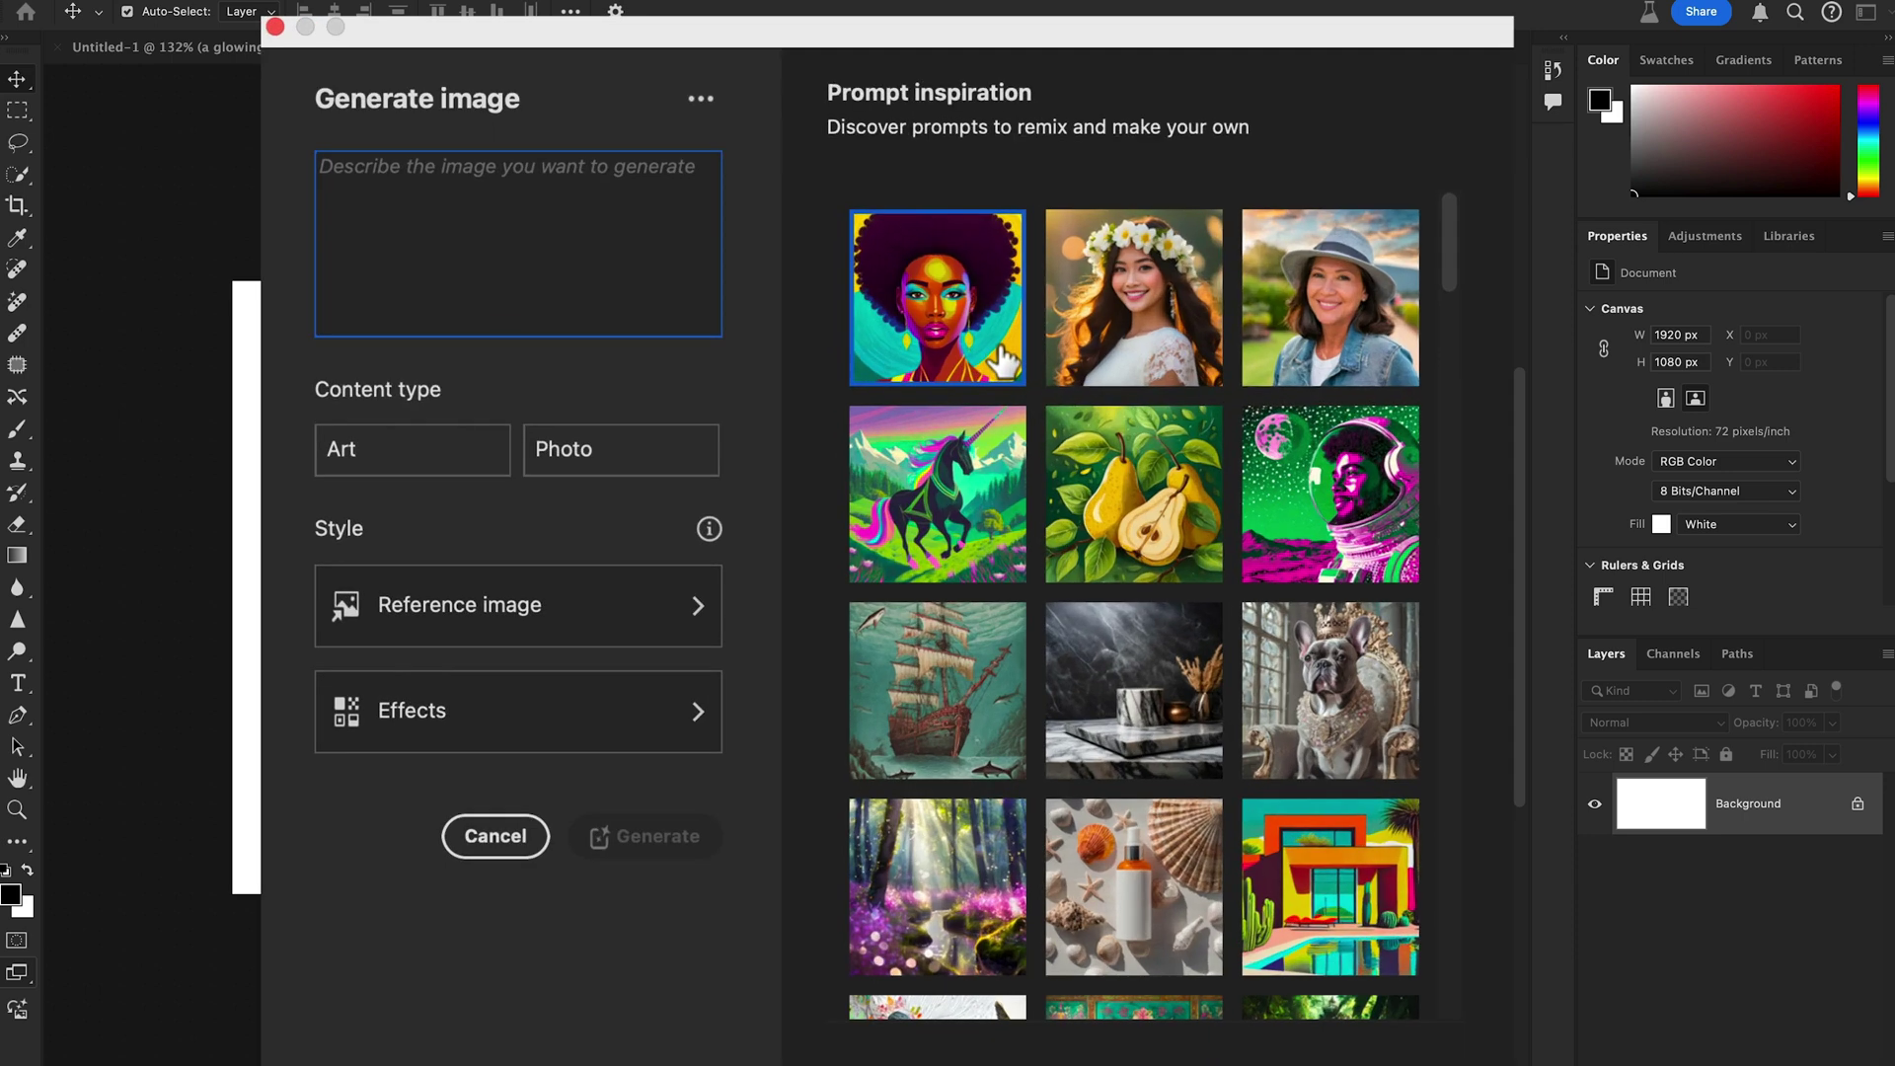
drag(1448, 249, 1318, 192)
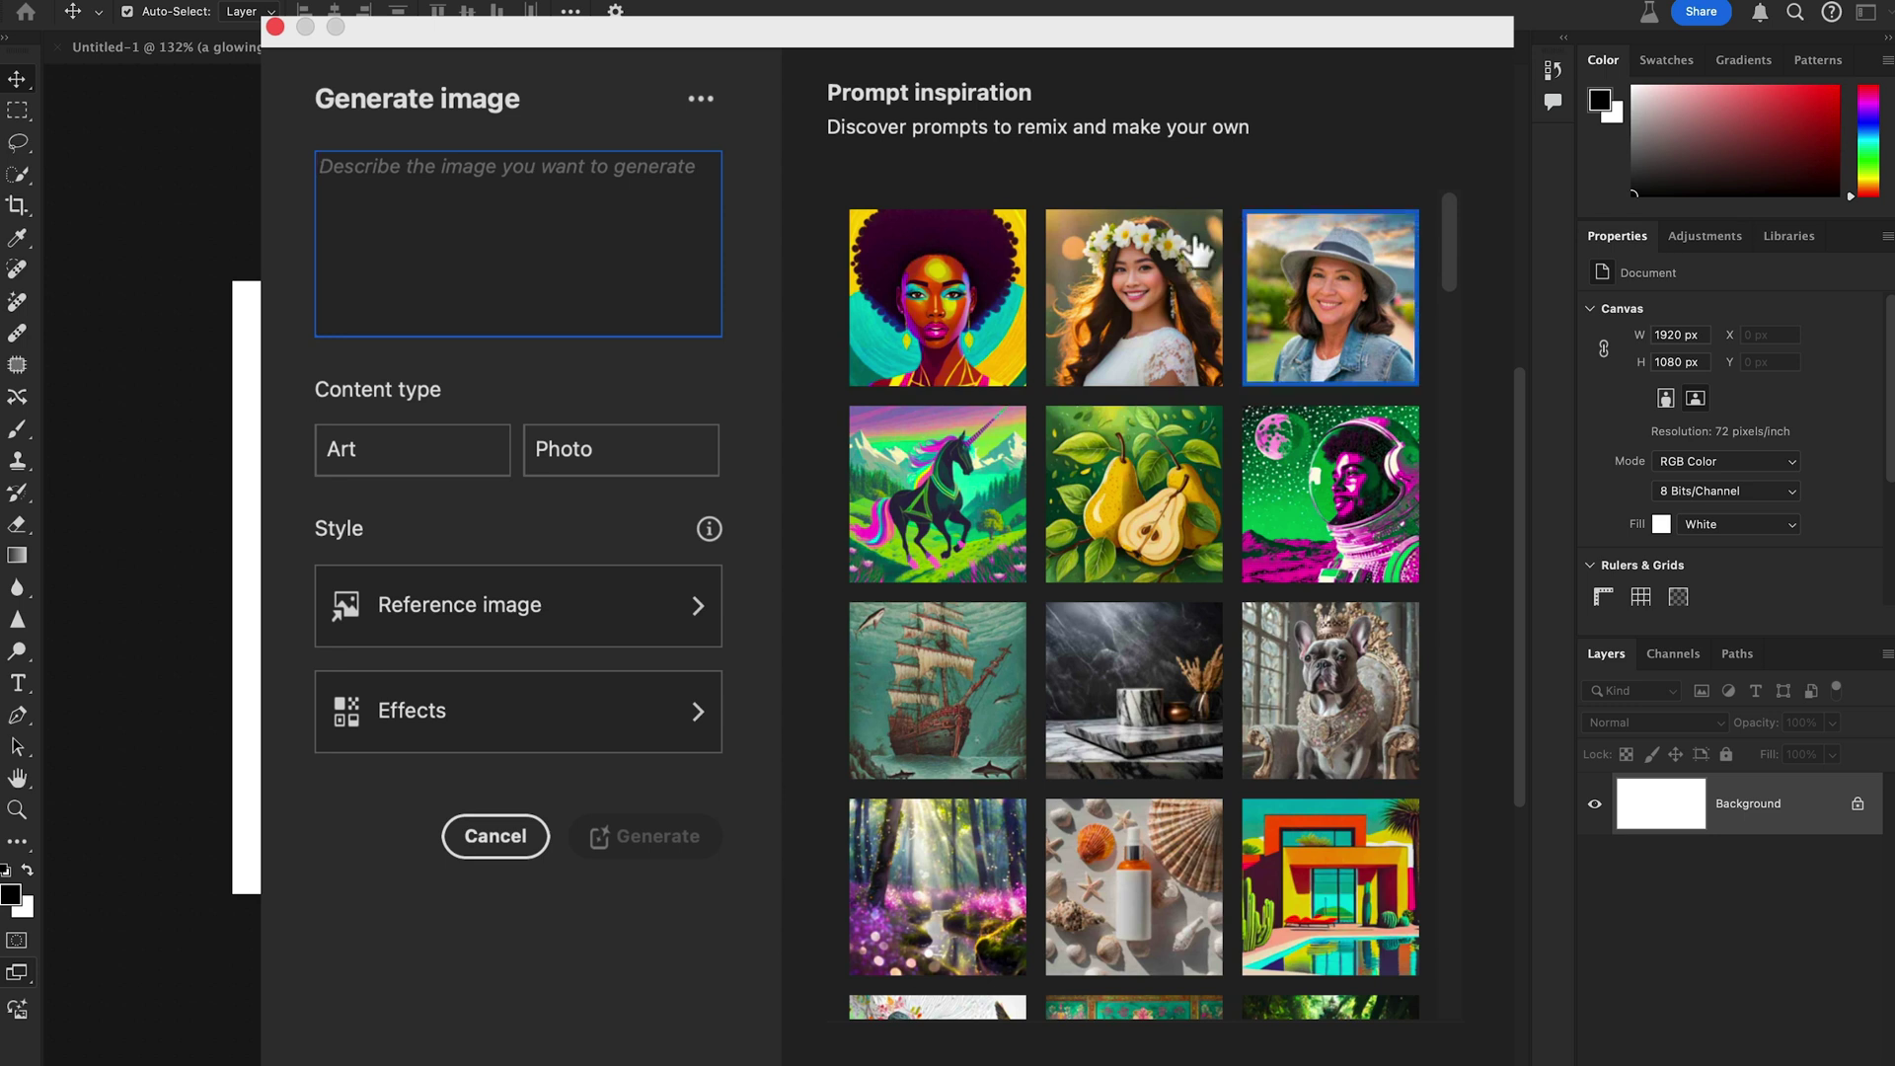
click(925, 348)
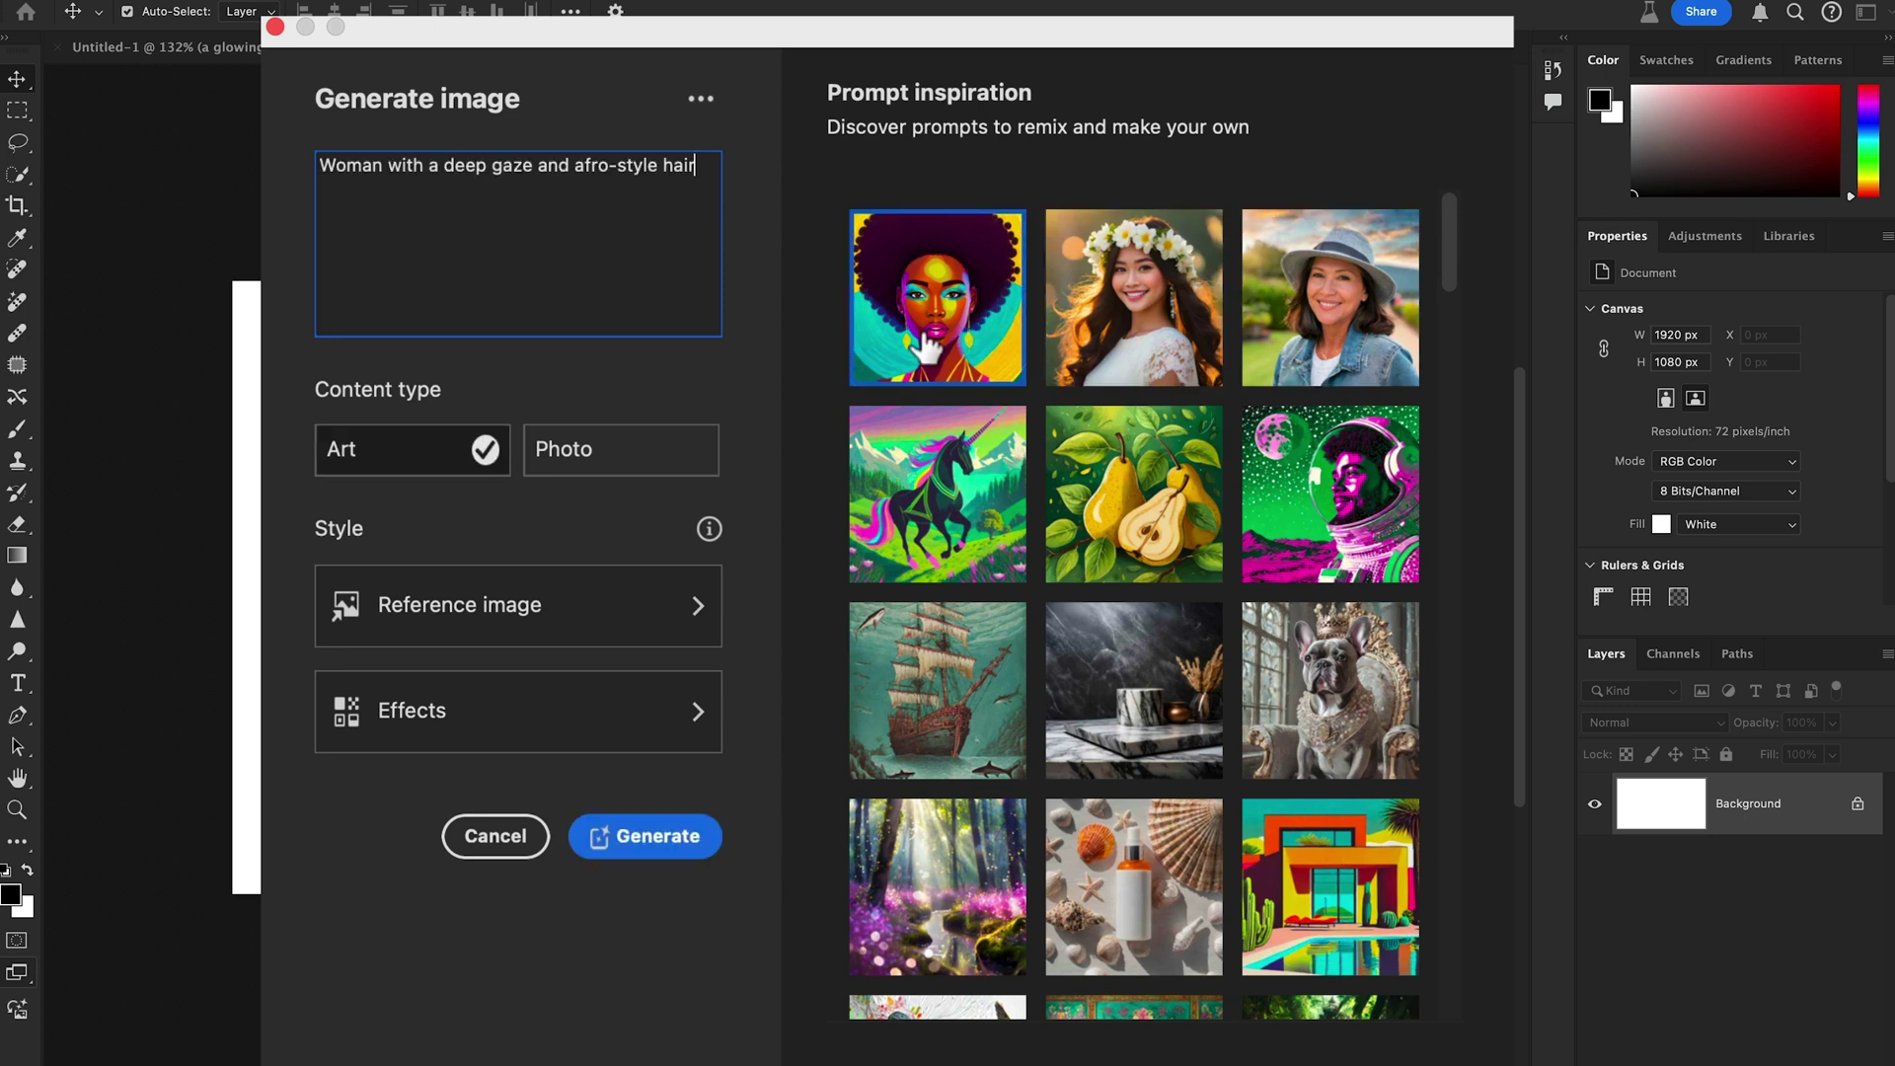
double_click(384, 165)
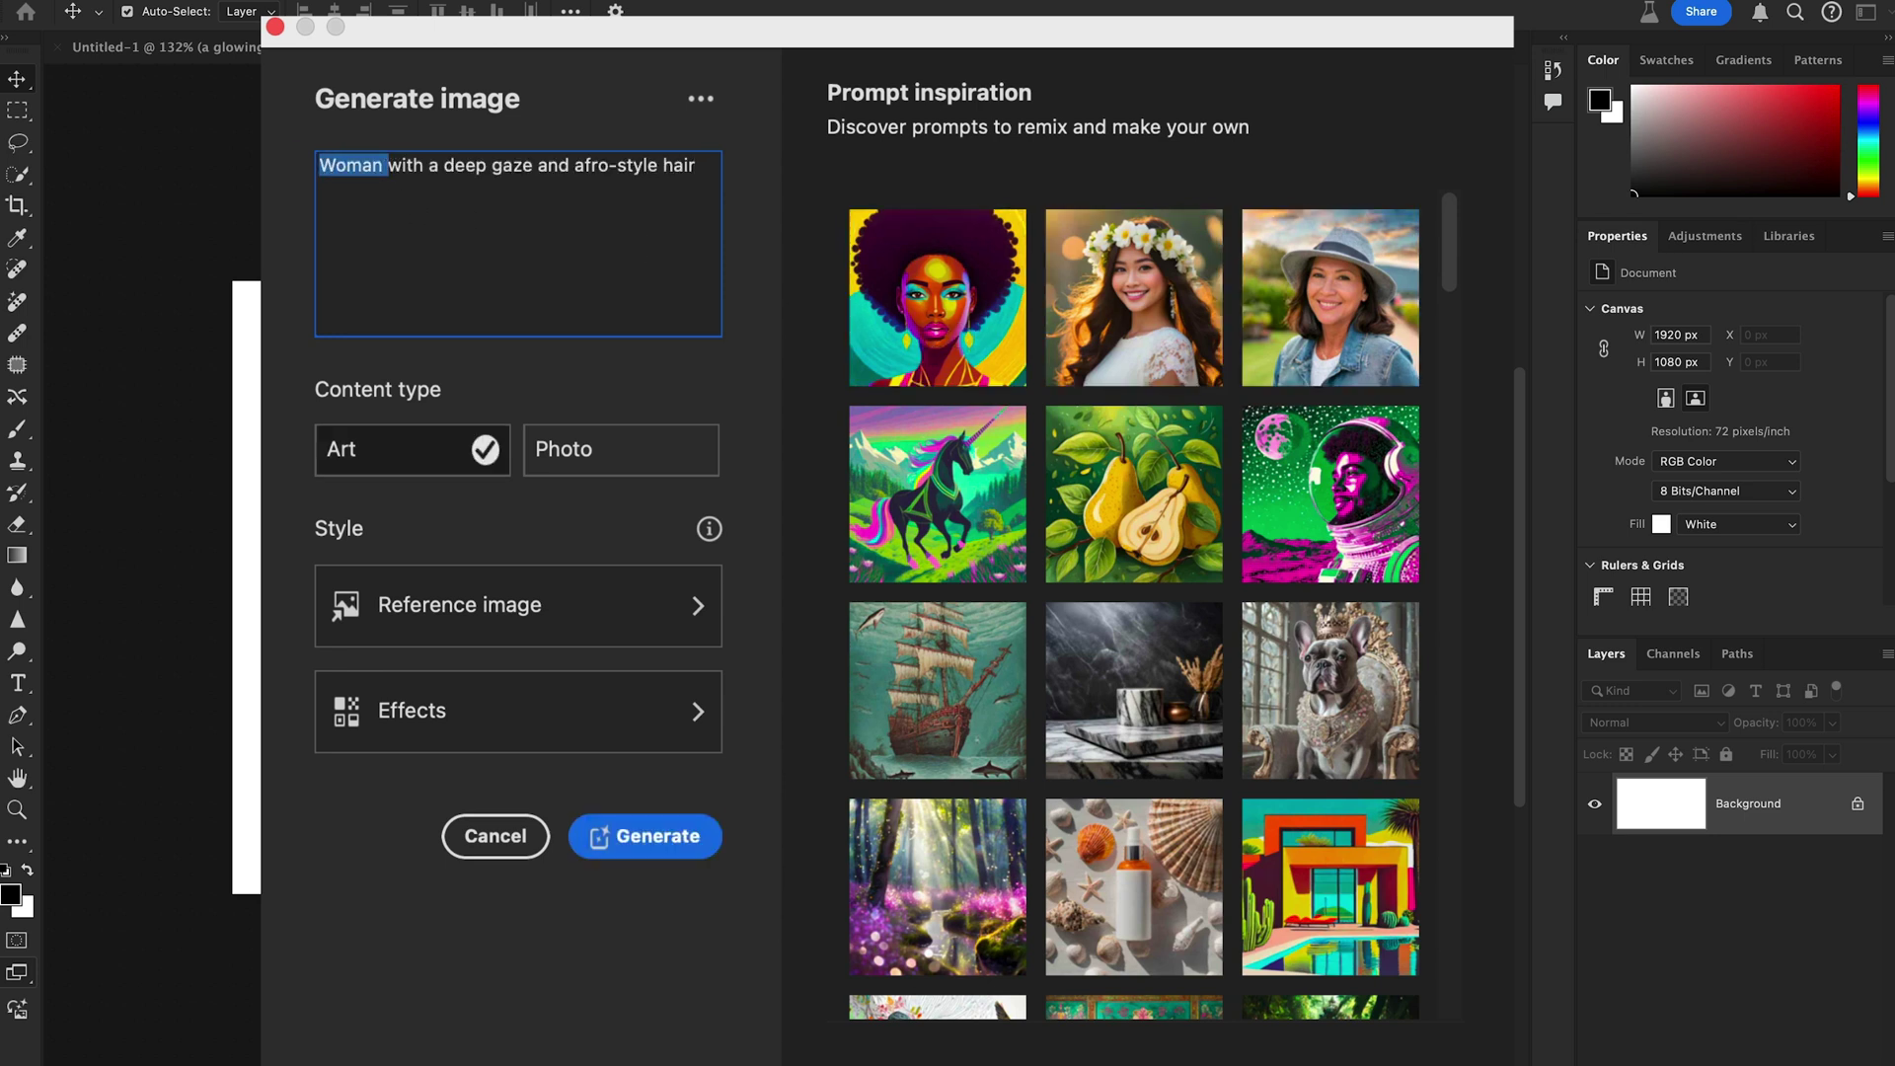
text(man)
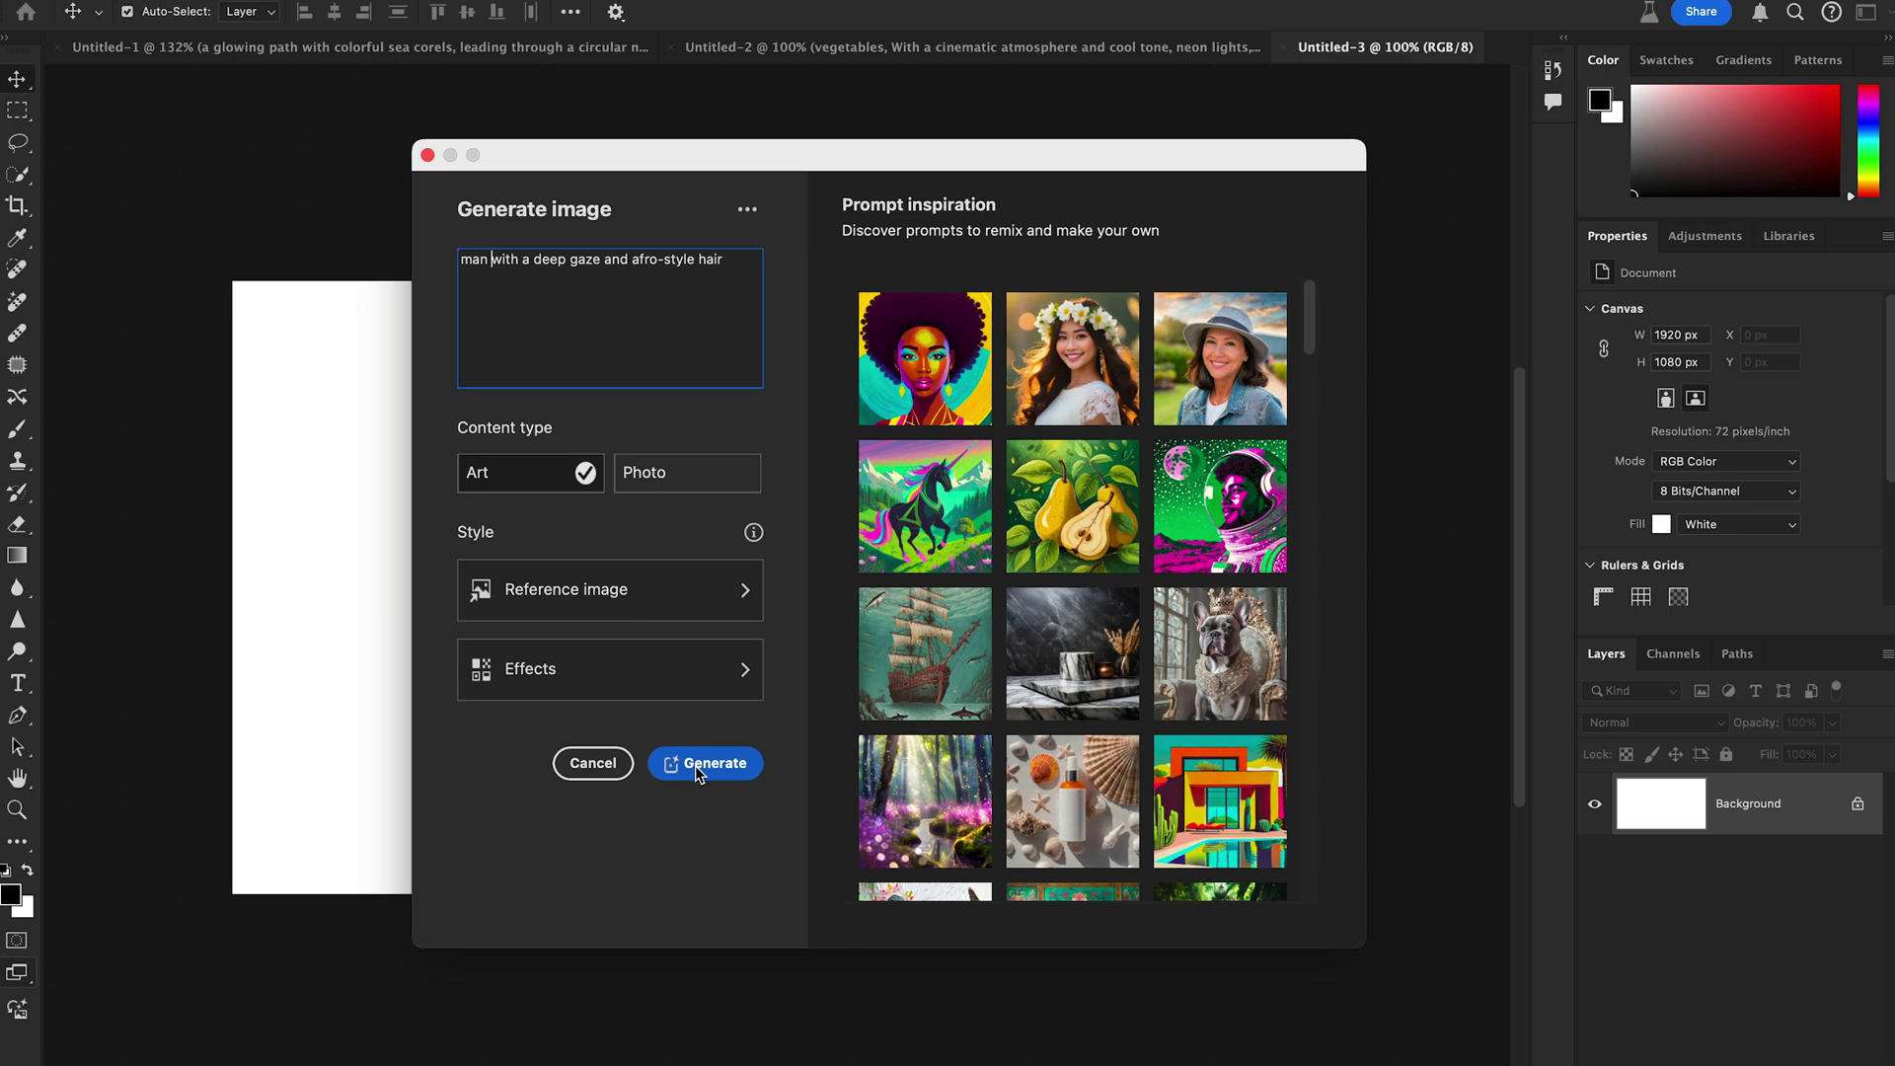
Generate the afro-style man image and view its second and third variations, returning to the first
click(704, 762)
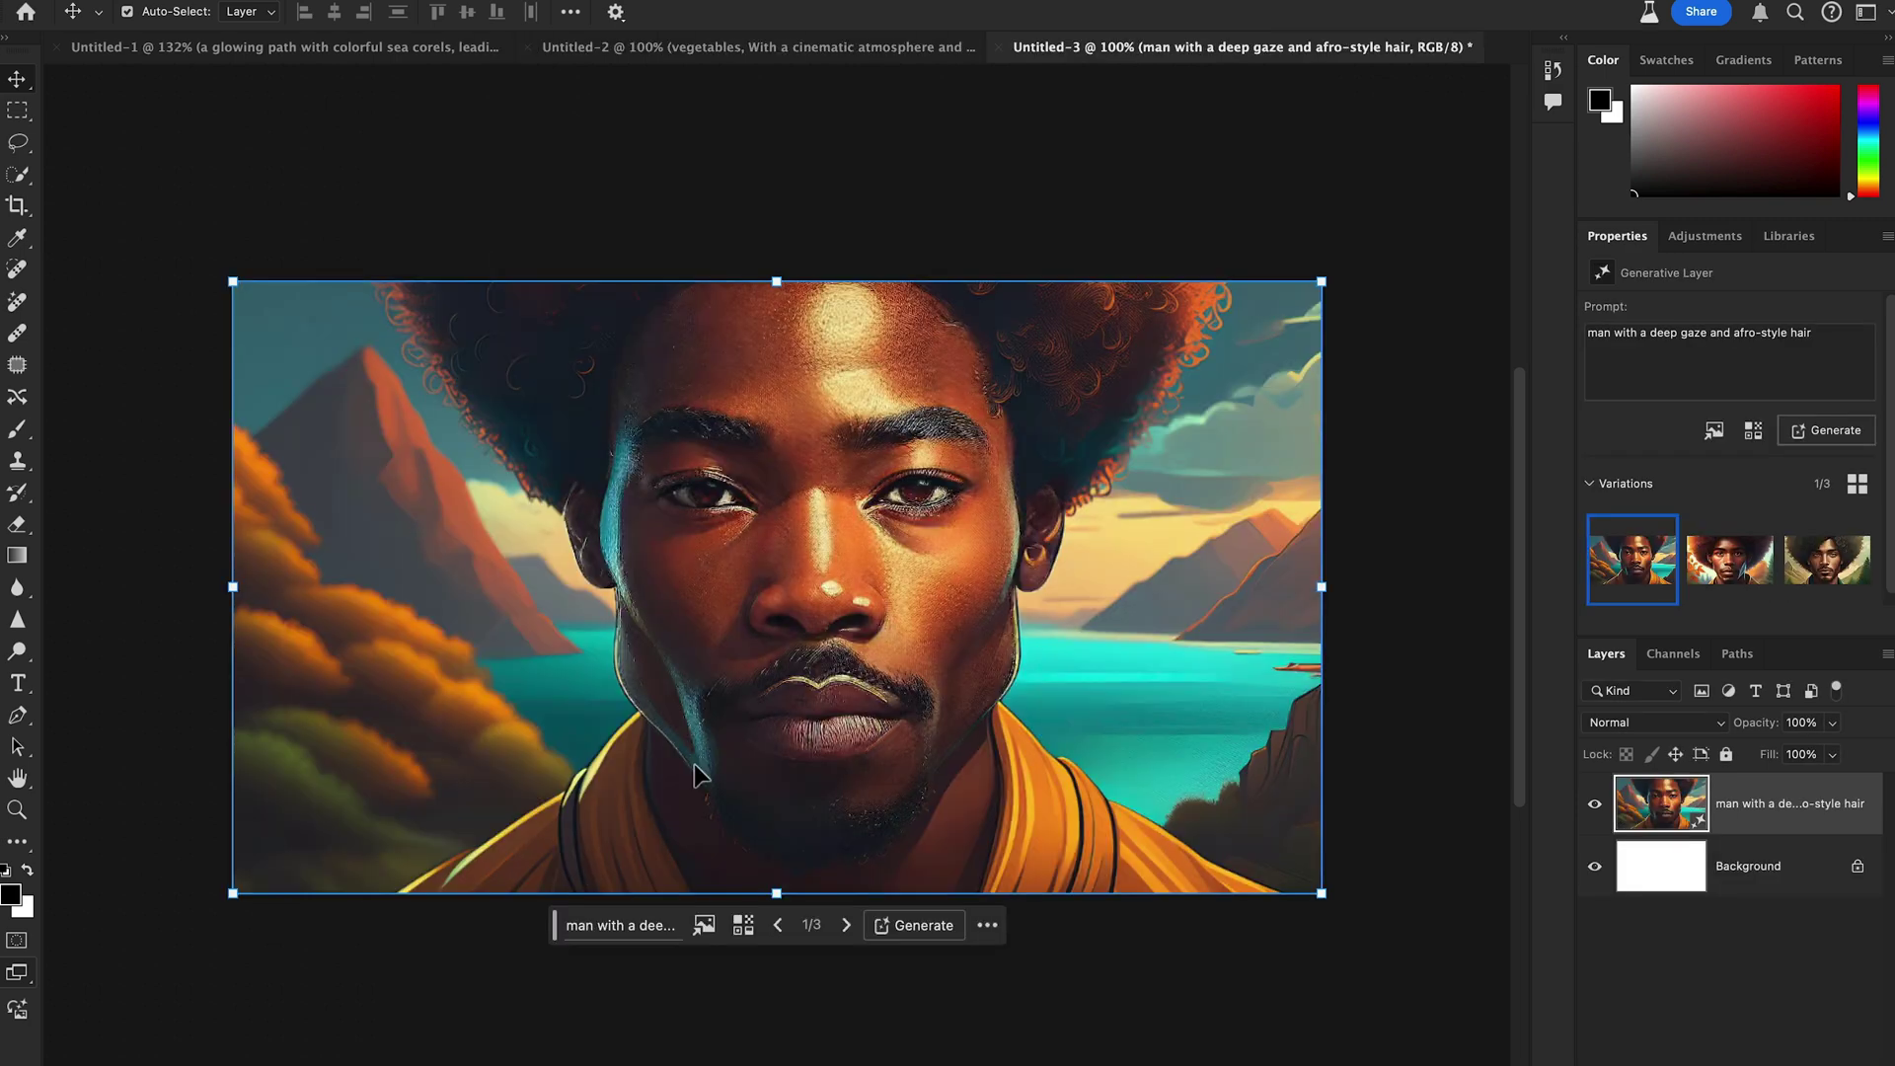
click(1725, 560)
click(1824, 570)
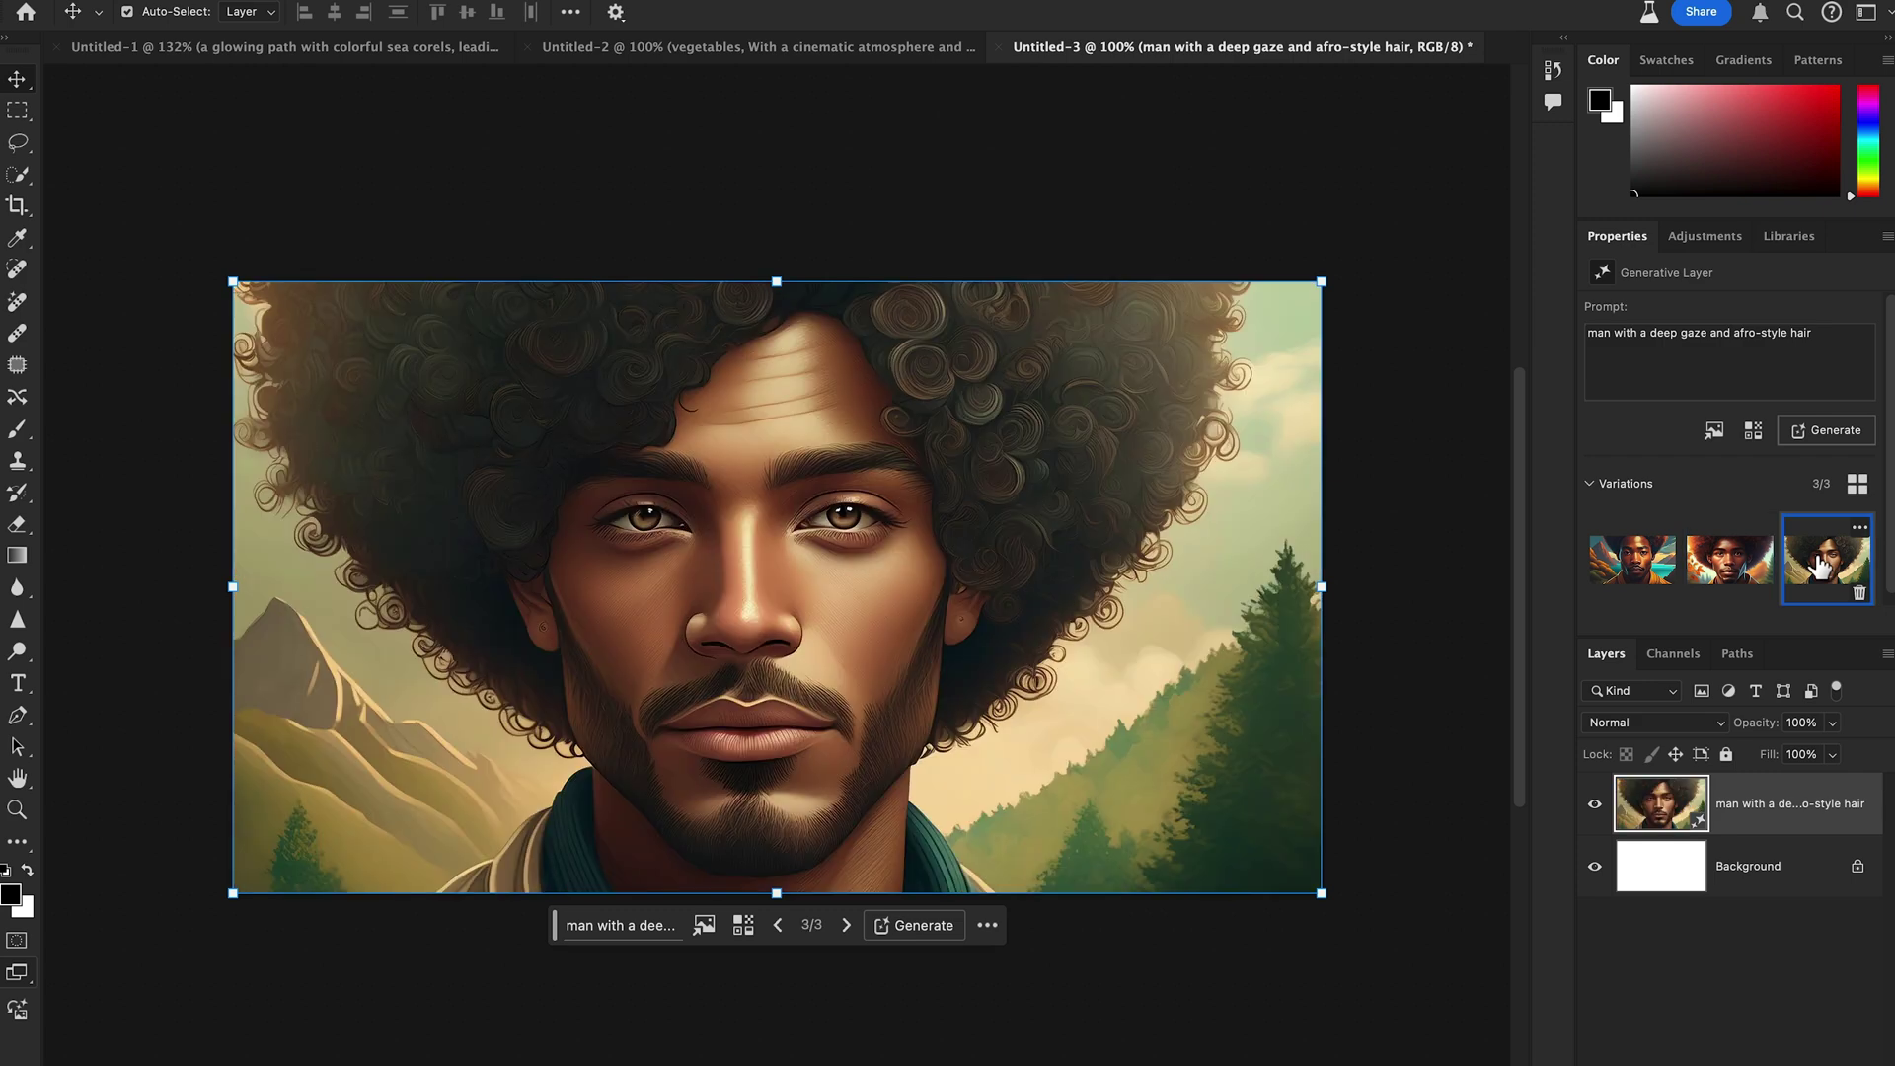
click(1640, 578)
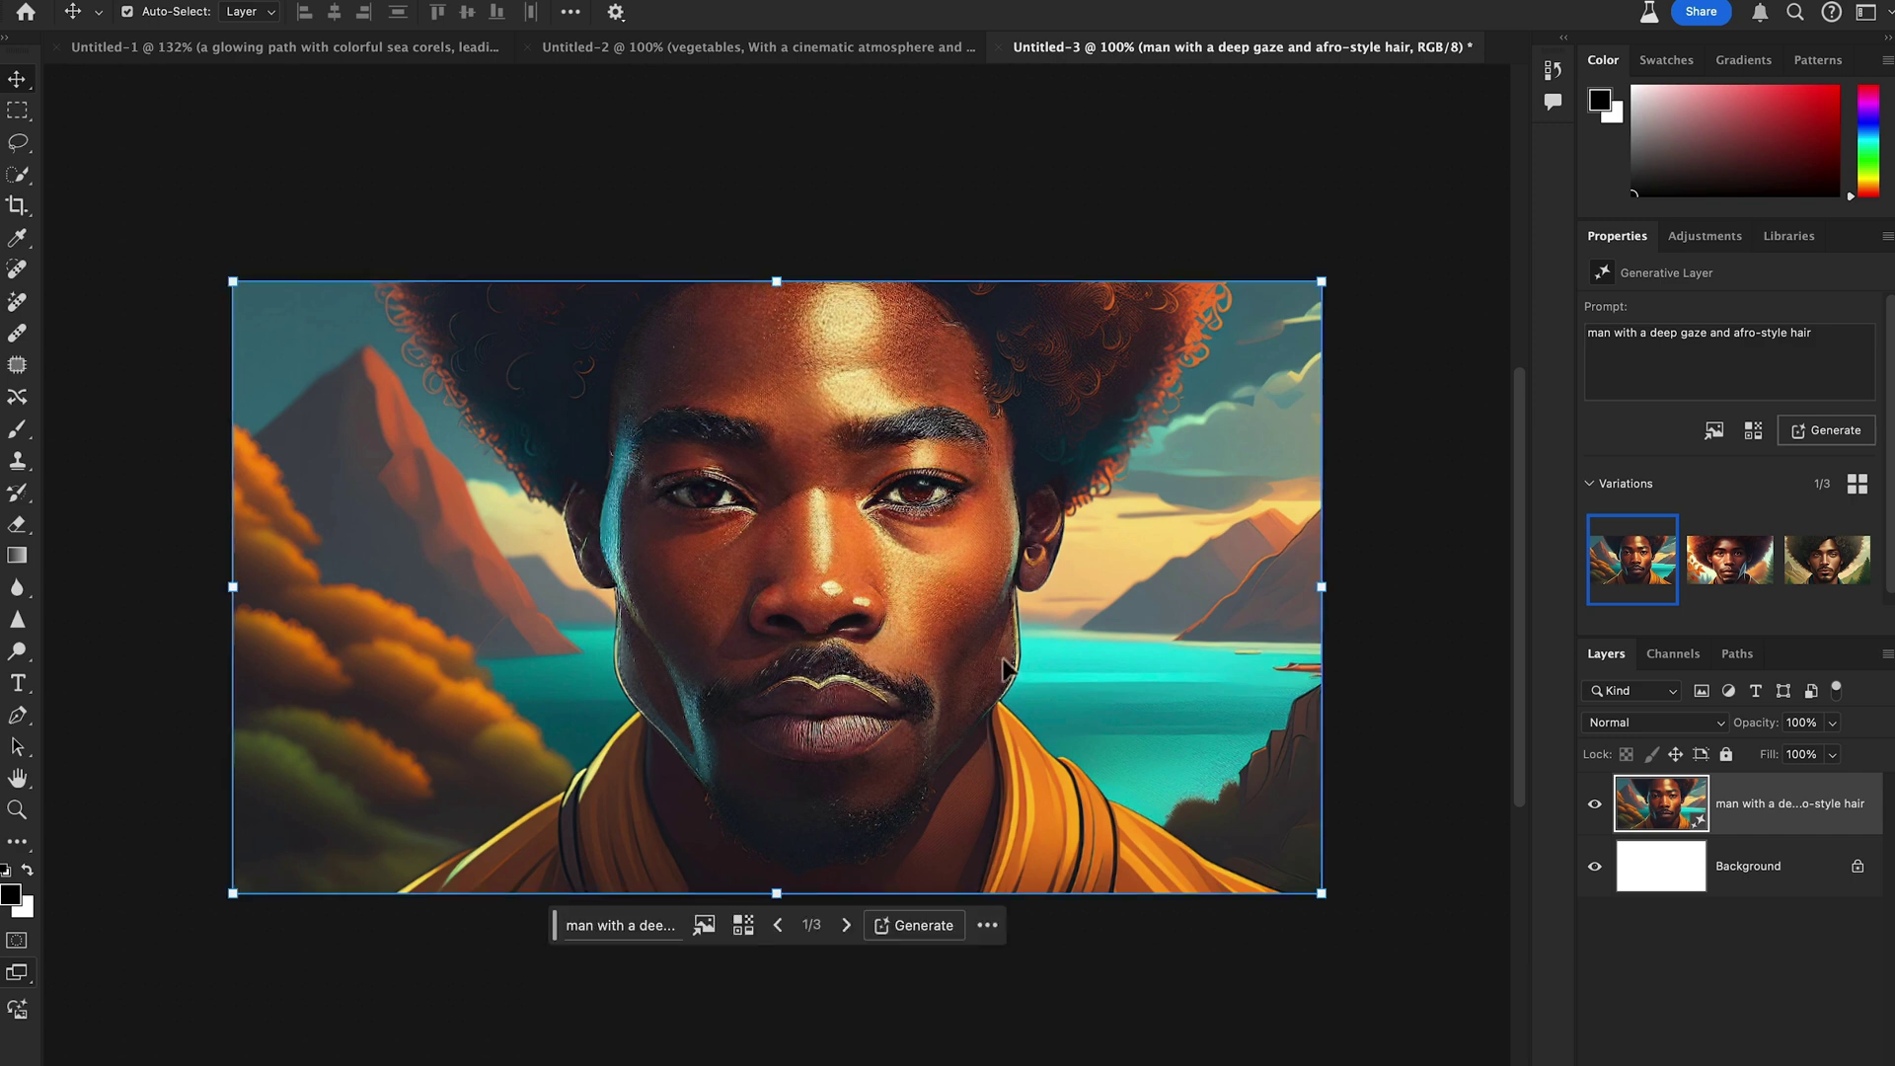
Create a new blank document from the recent custom 3325 x 4278 px preset at 72 ppi
key(super+n)
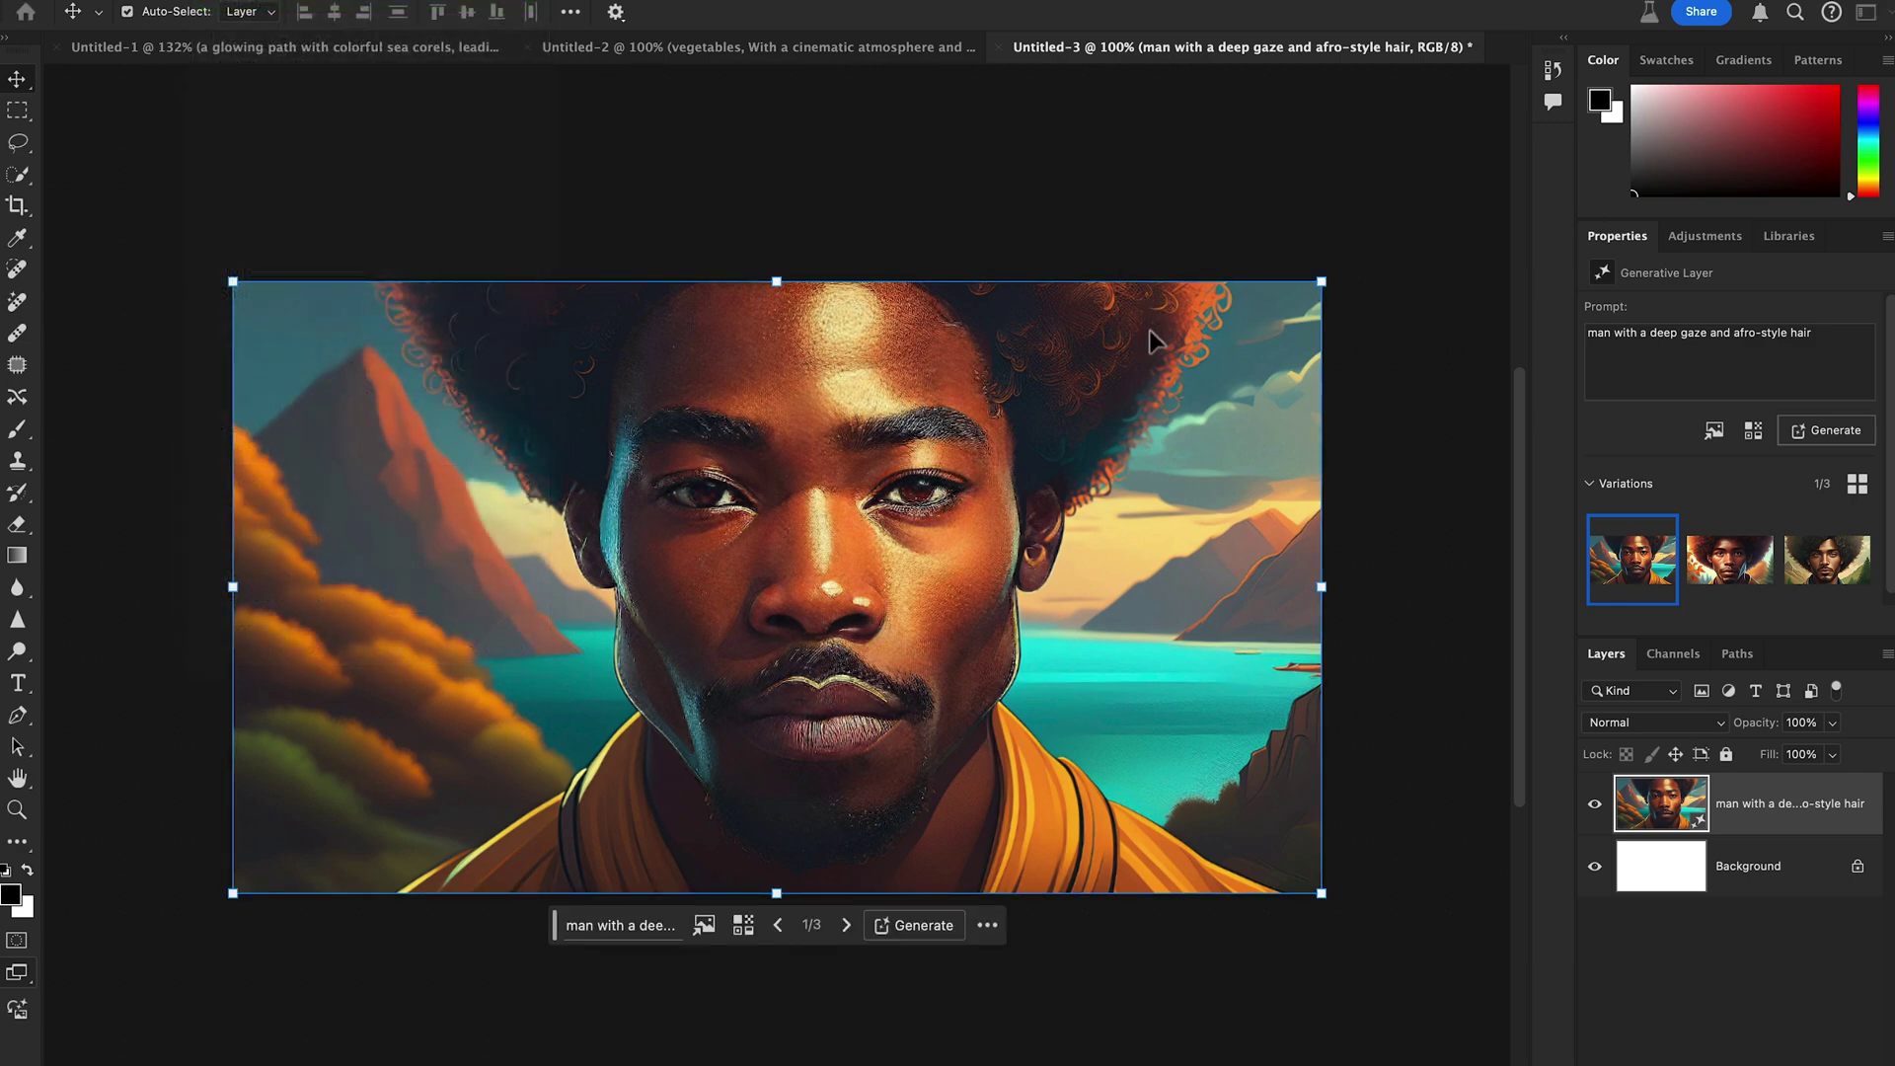
click(740, 490)
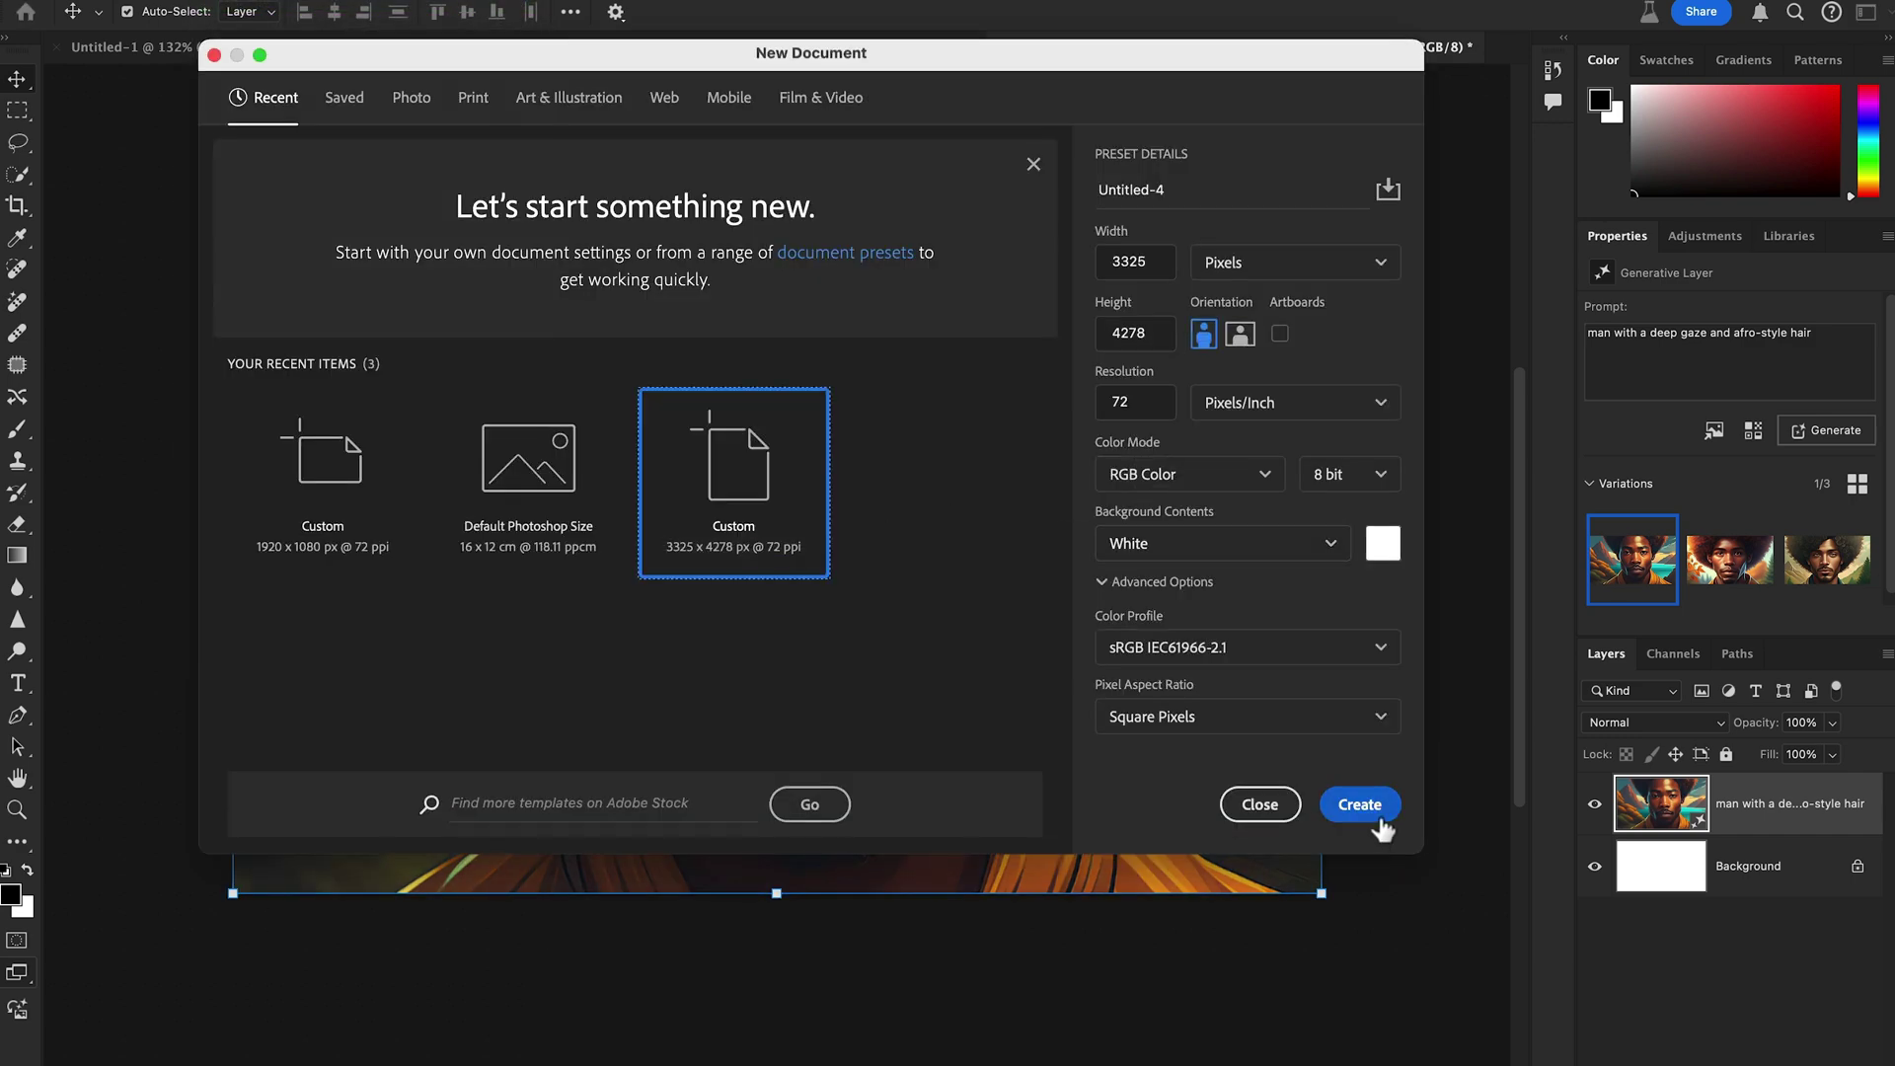
click(1367, 807)
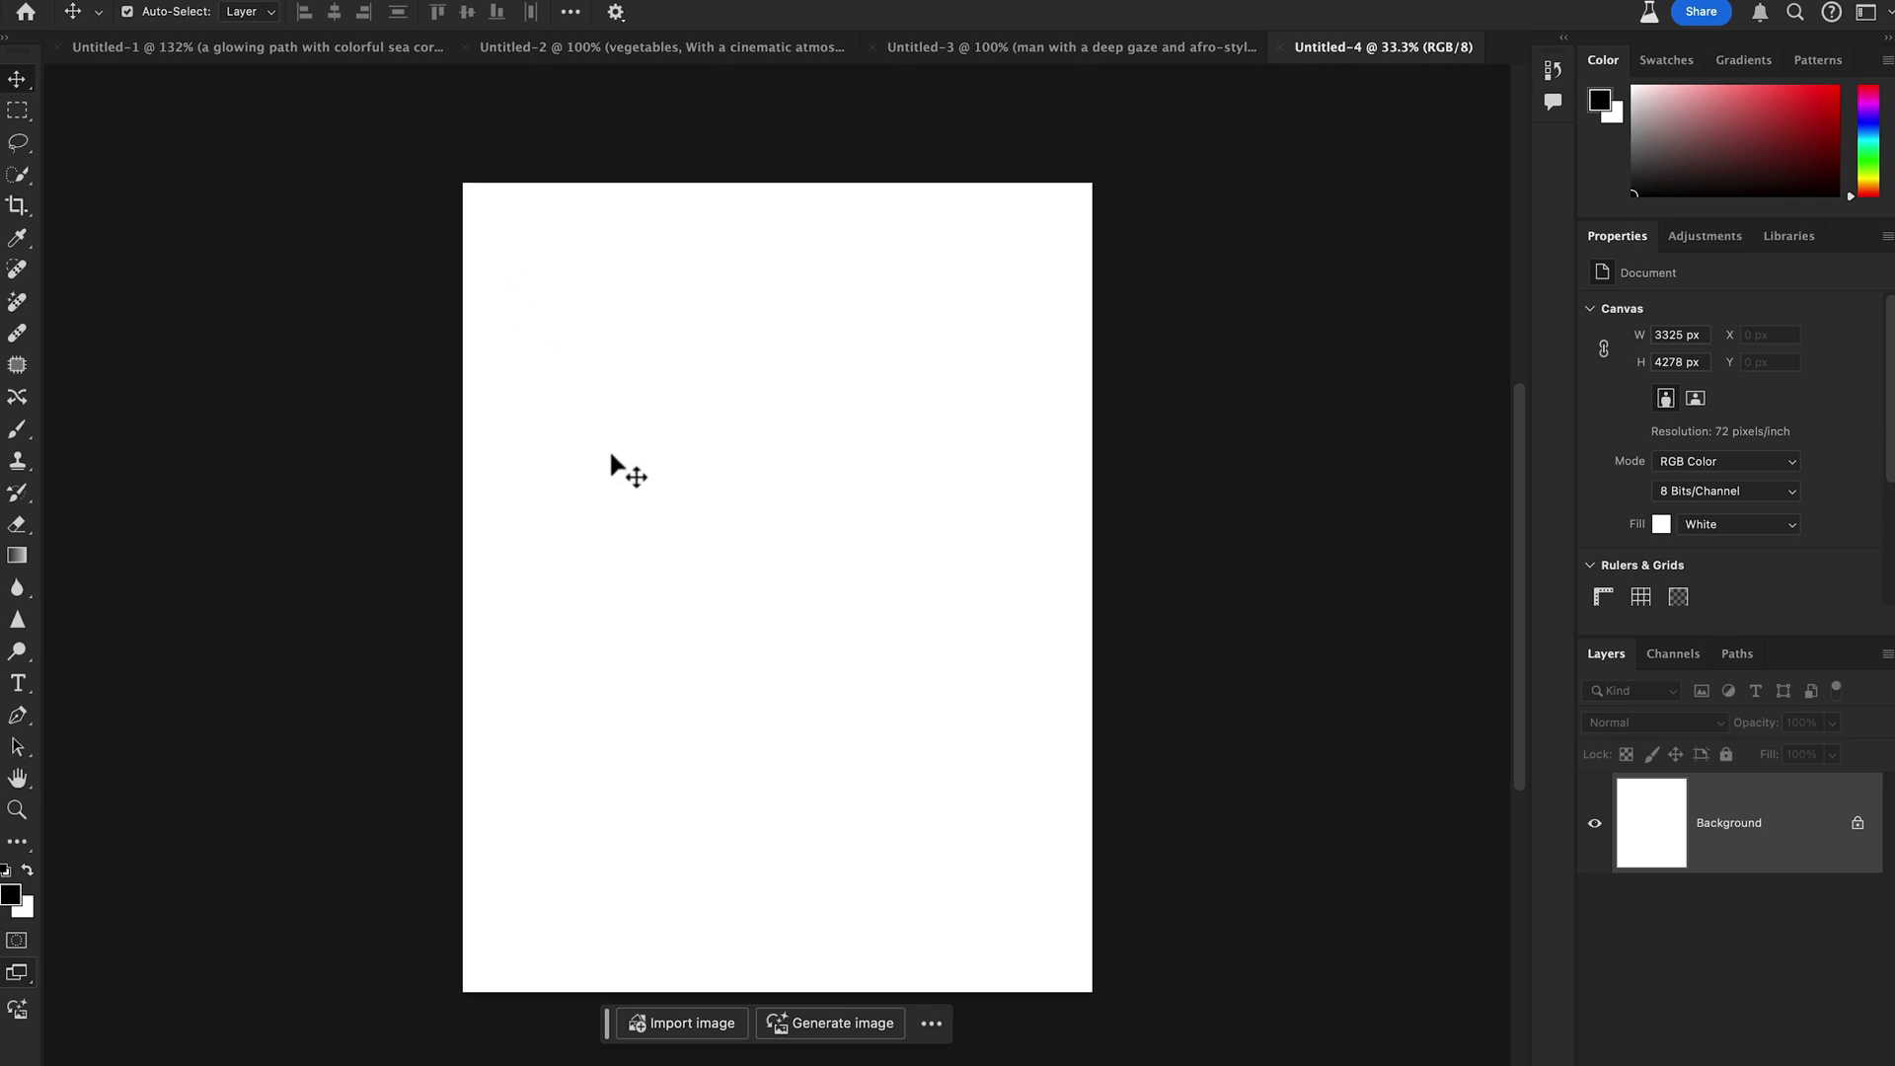
Widen the blank canvas symmetrically on both sides to about 6243 px with the Crop tool, keeping its height
key(c)
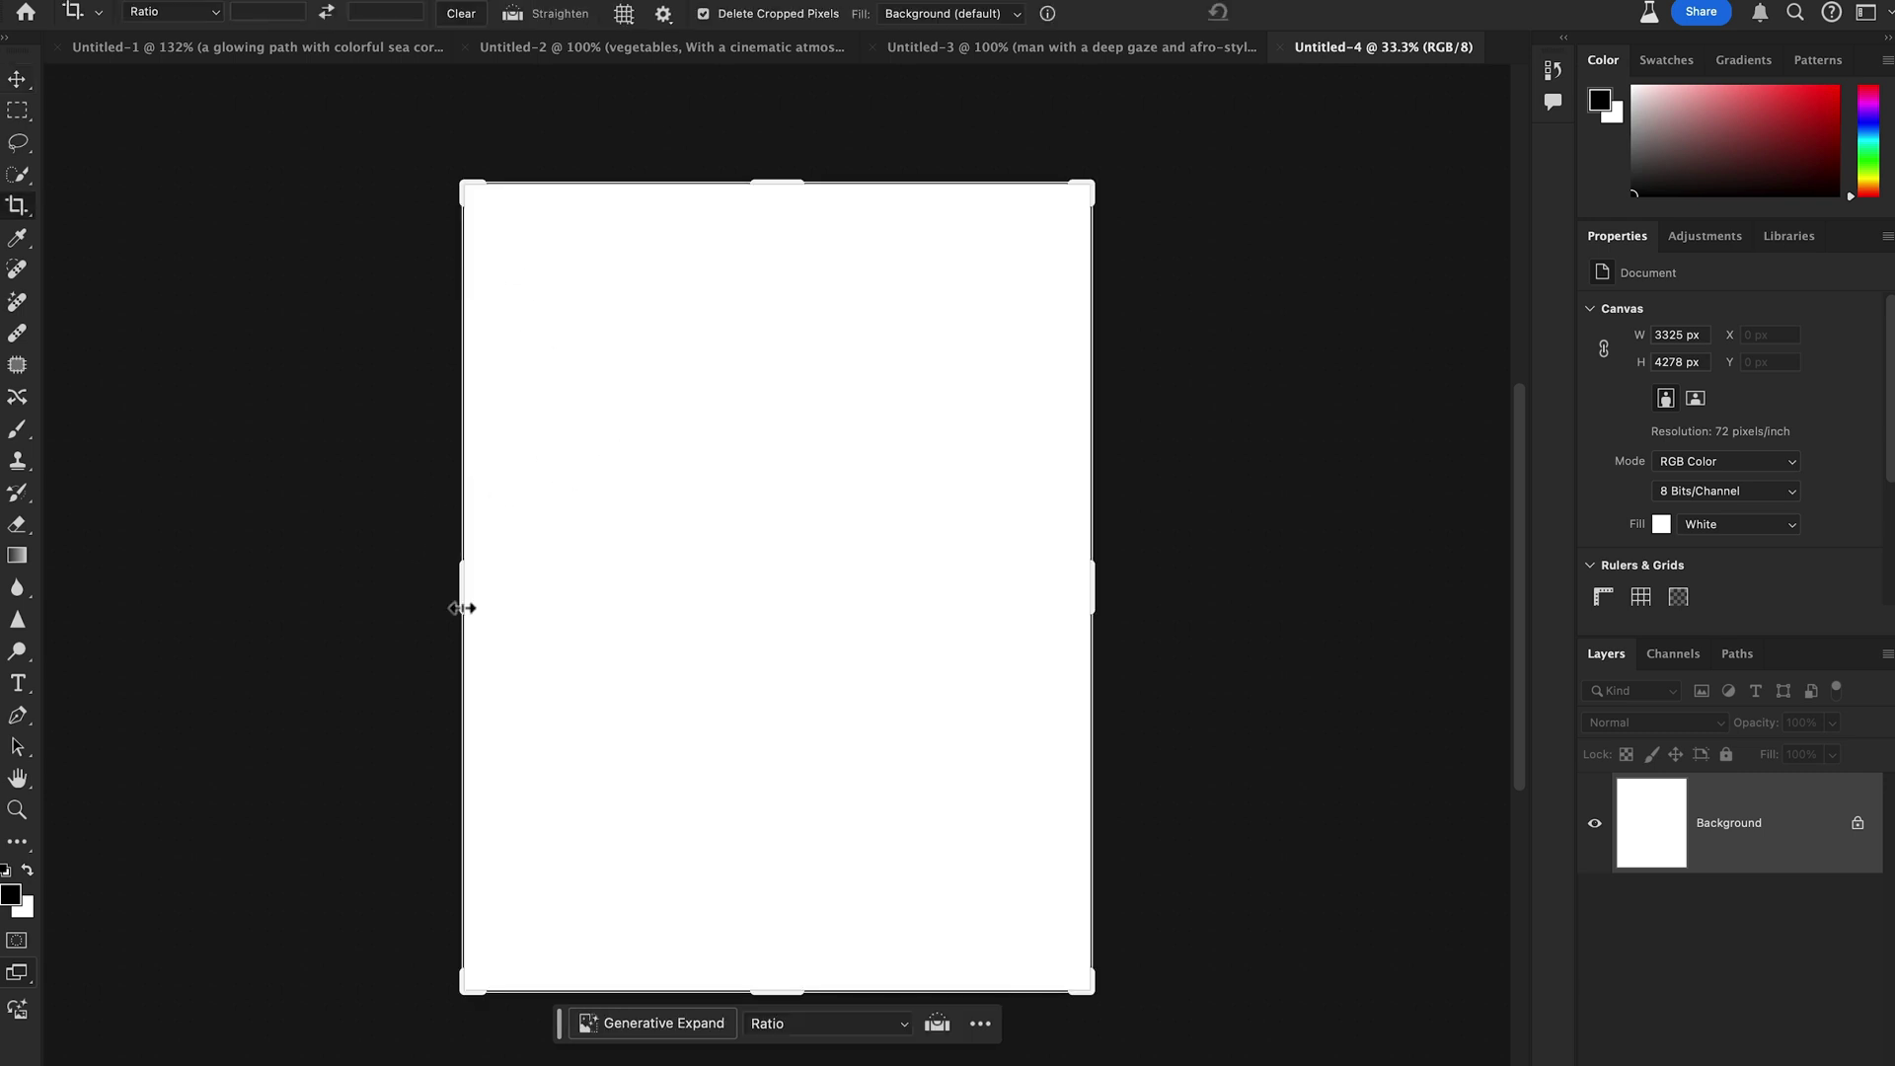
drag(464, 605, 182, 597)
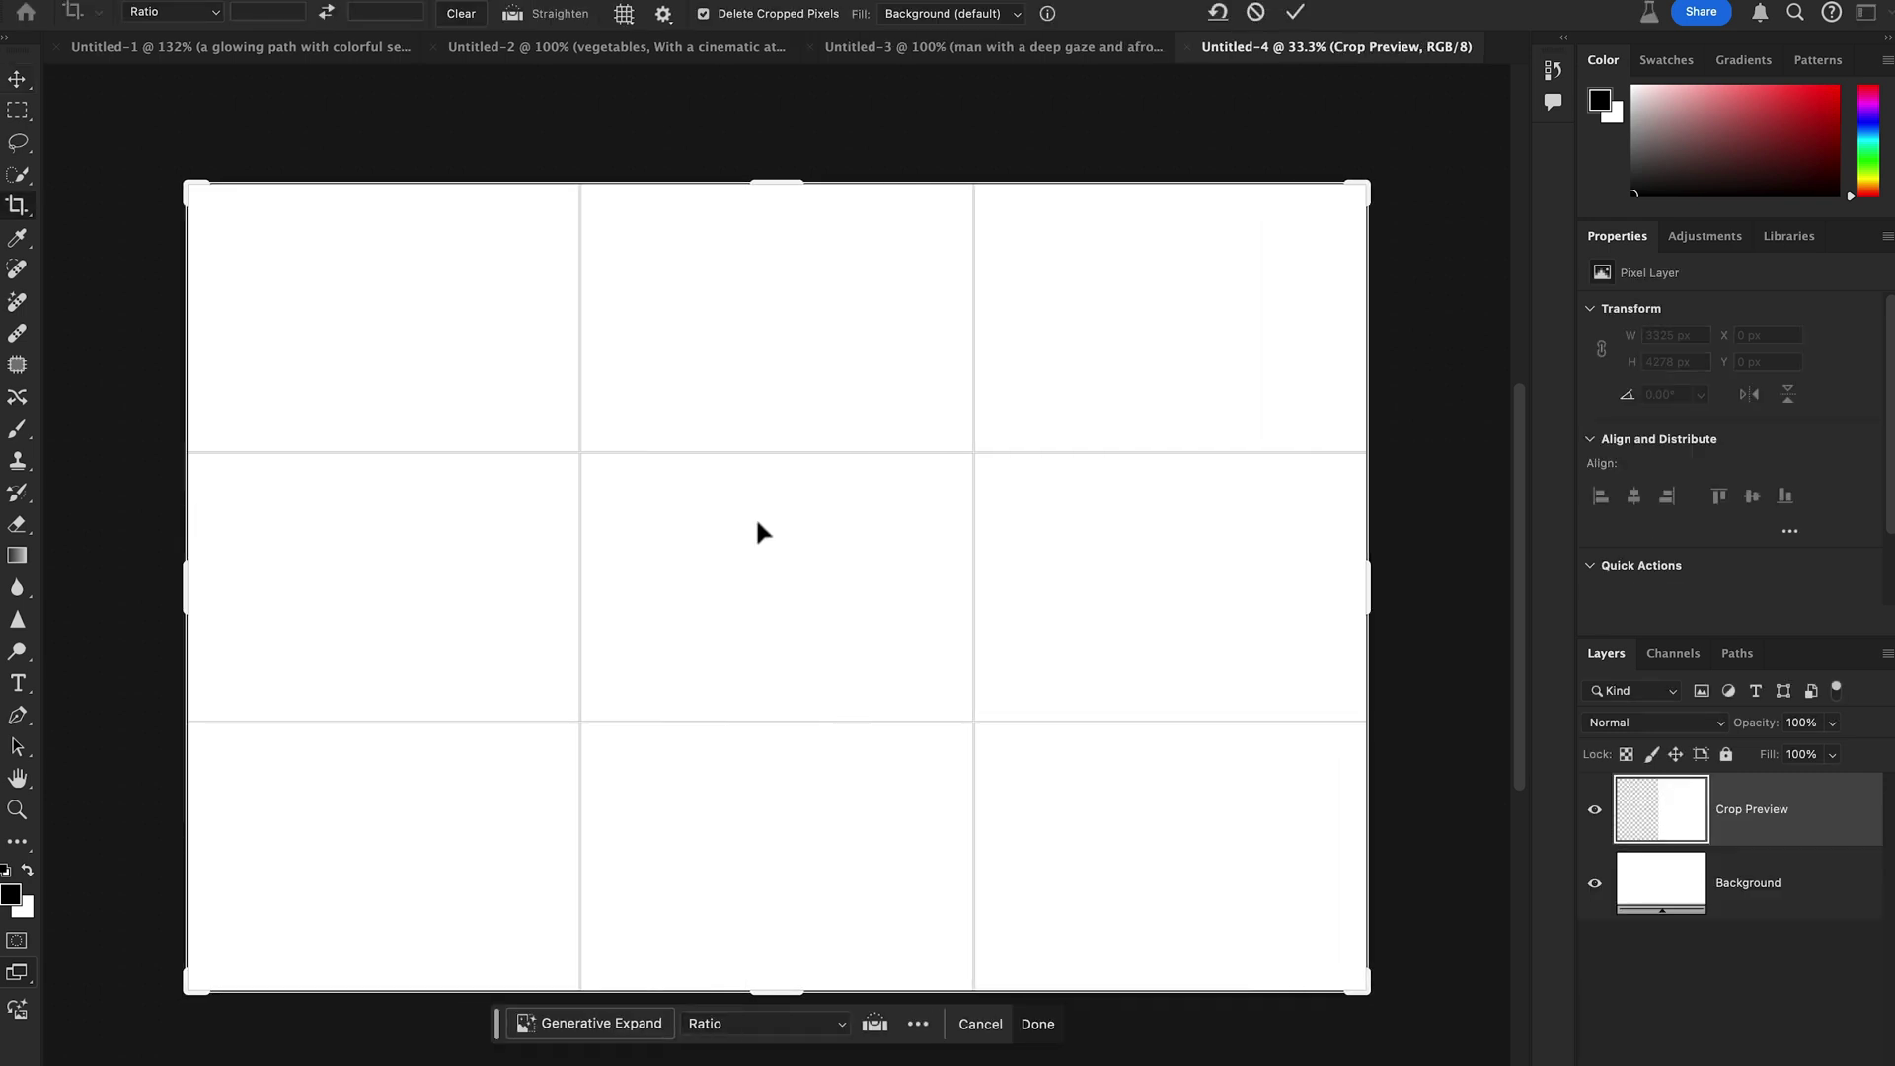
key(Return)
key(v)
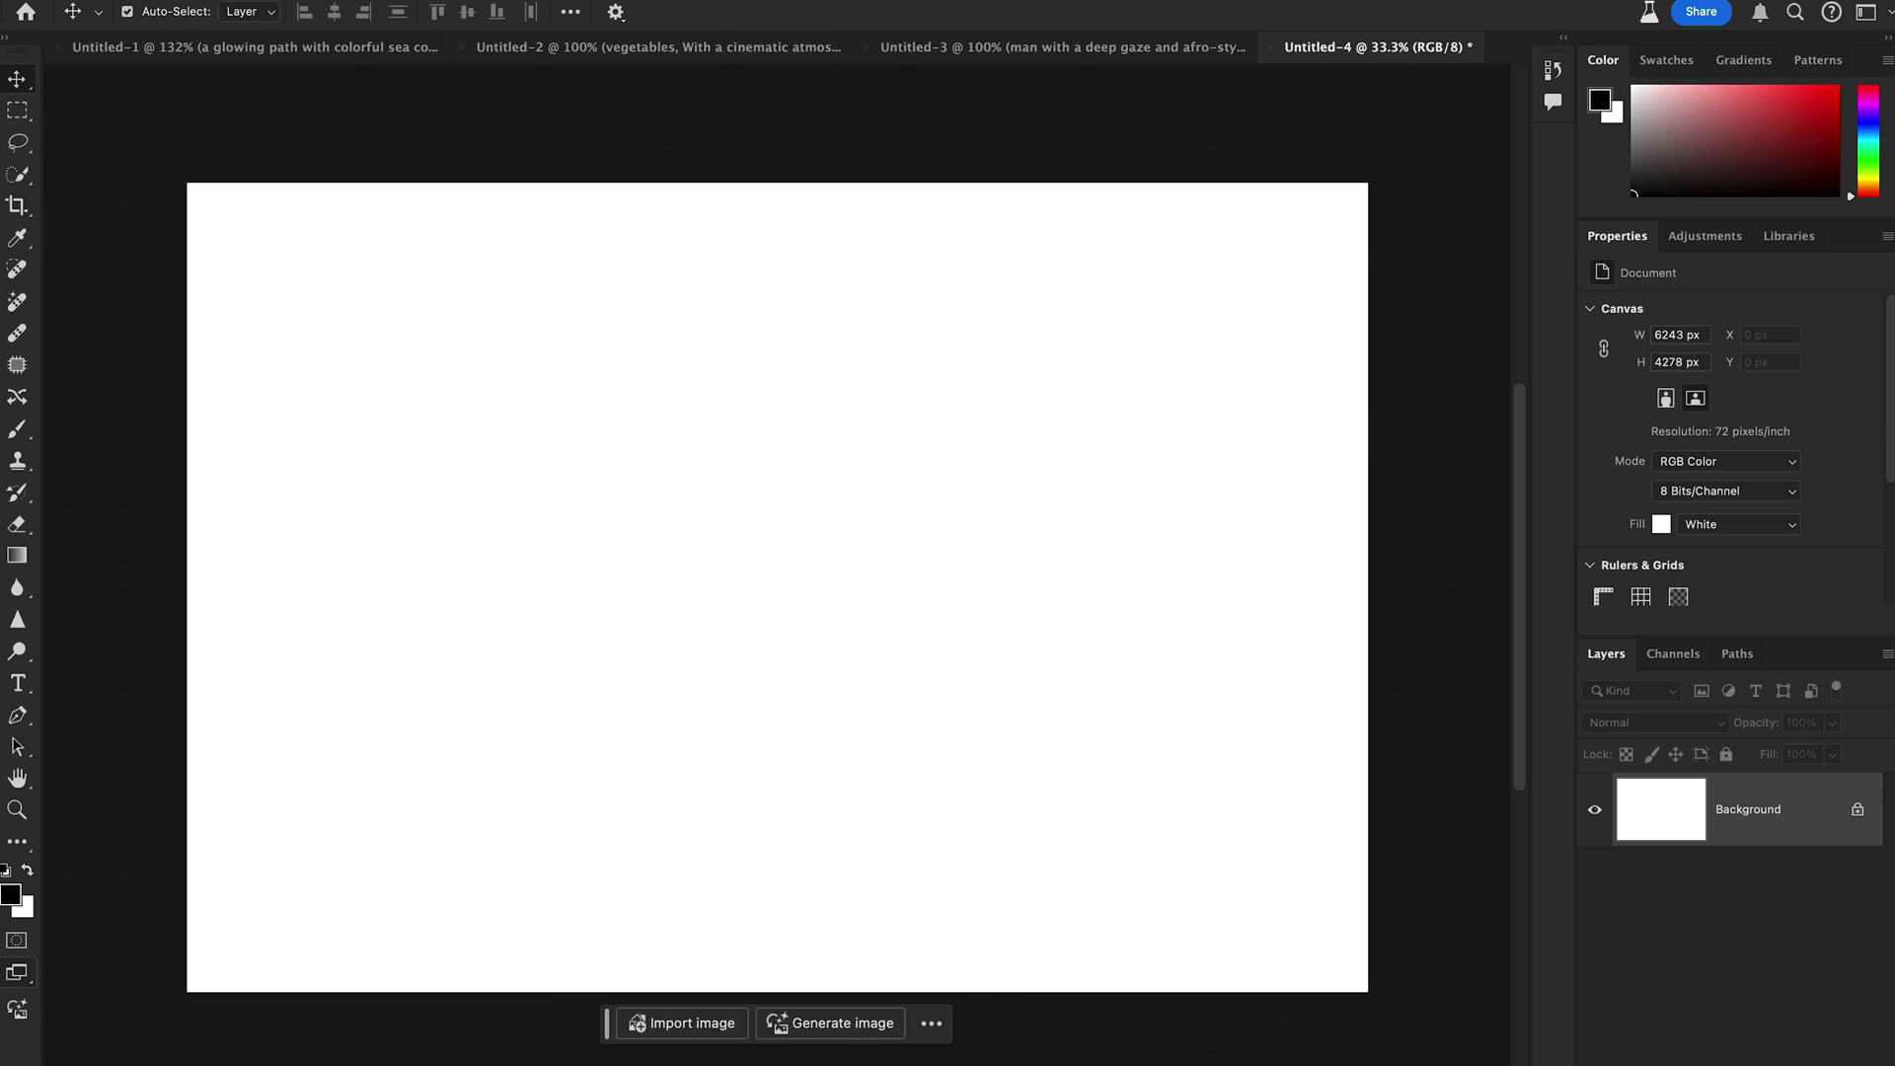
Set up a Photo image generation with the prompt "Healthy food clean eating selection: fruit, vegetable, seeds, superfood, cereal, leaf vegetable on gray concrete background"
click(820, 1026)
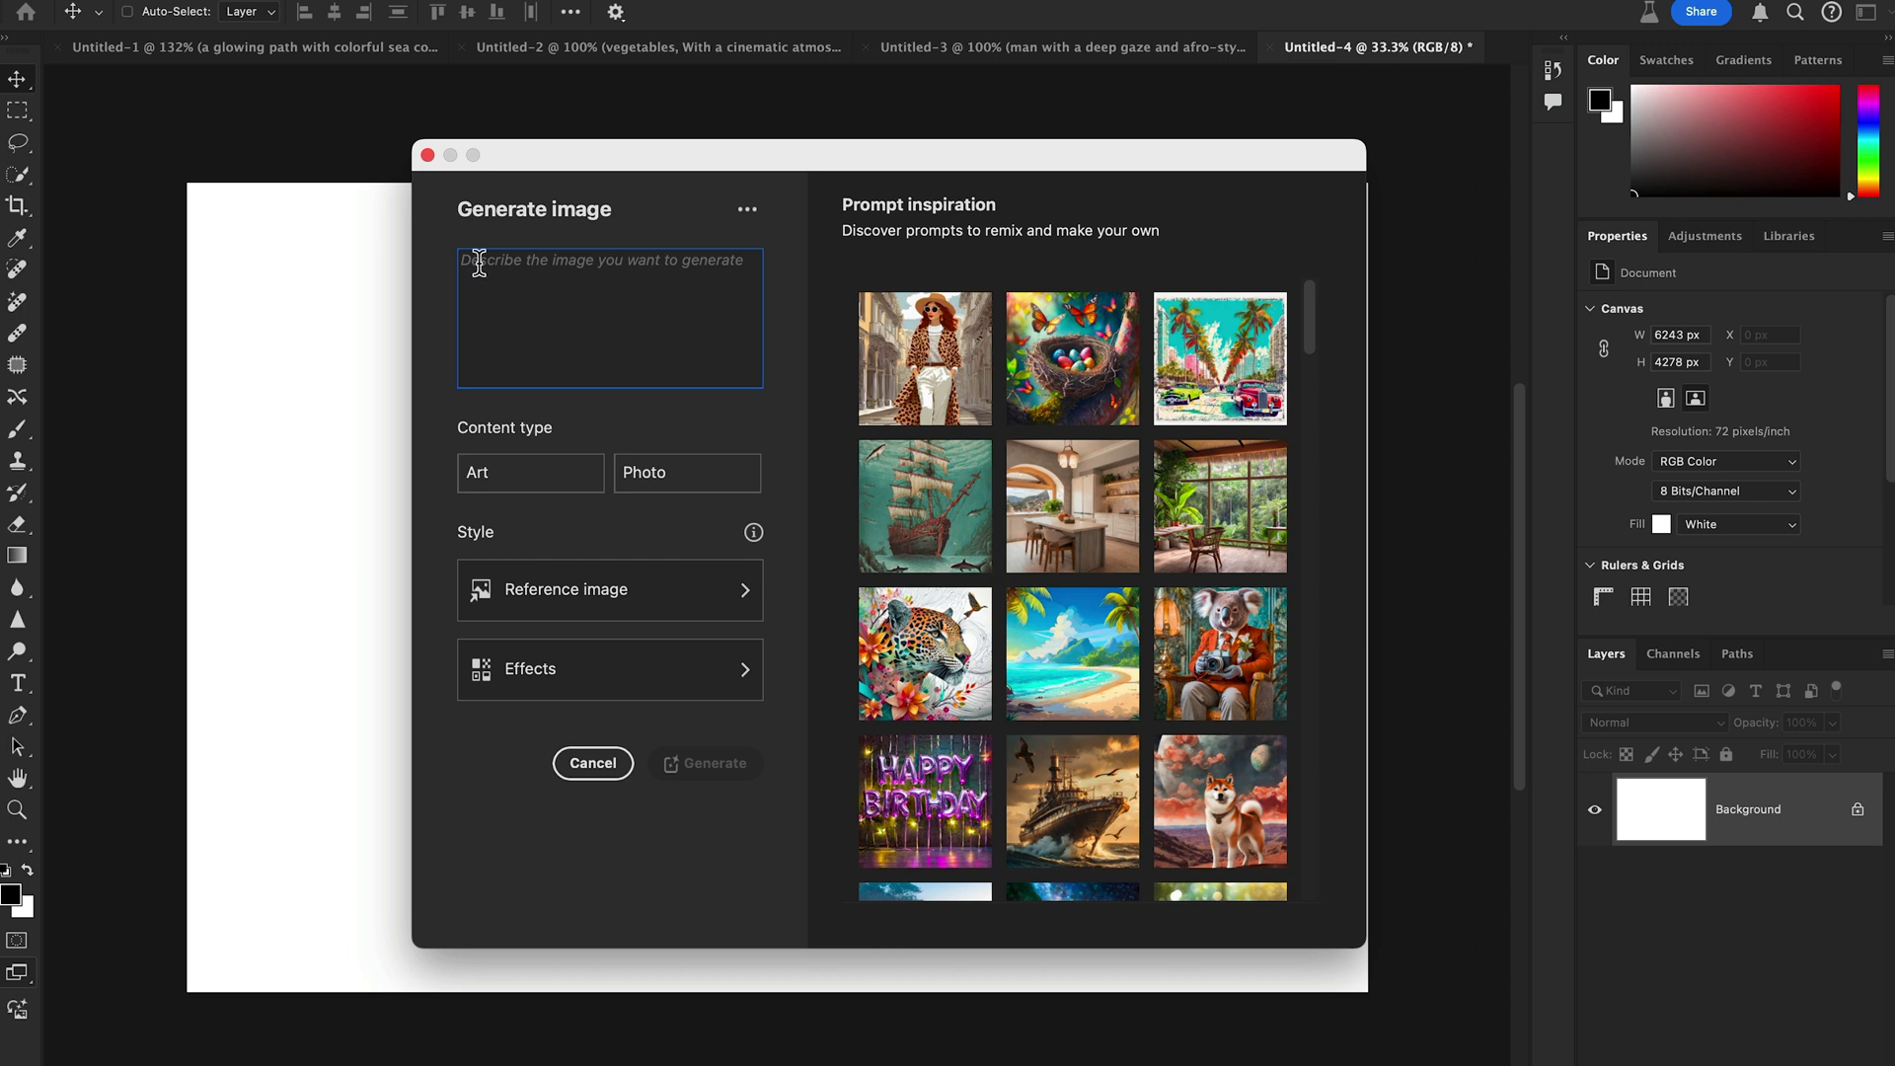
text(Healthy food clean eating selection: fruit, vegetable, seeds, superfood, cereal, leaf vegetable on gray concrete background)
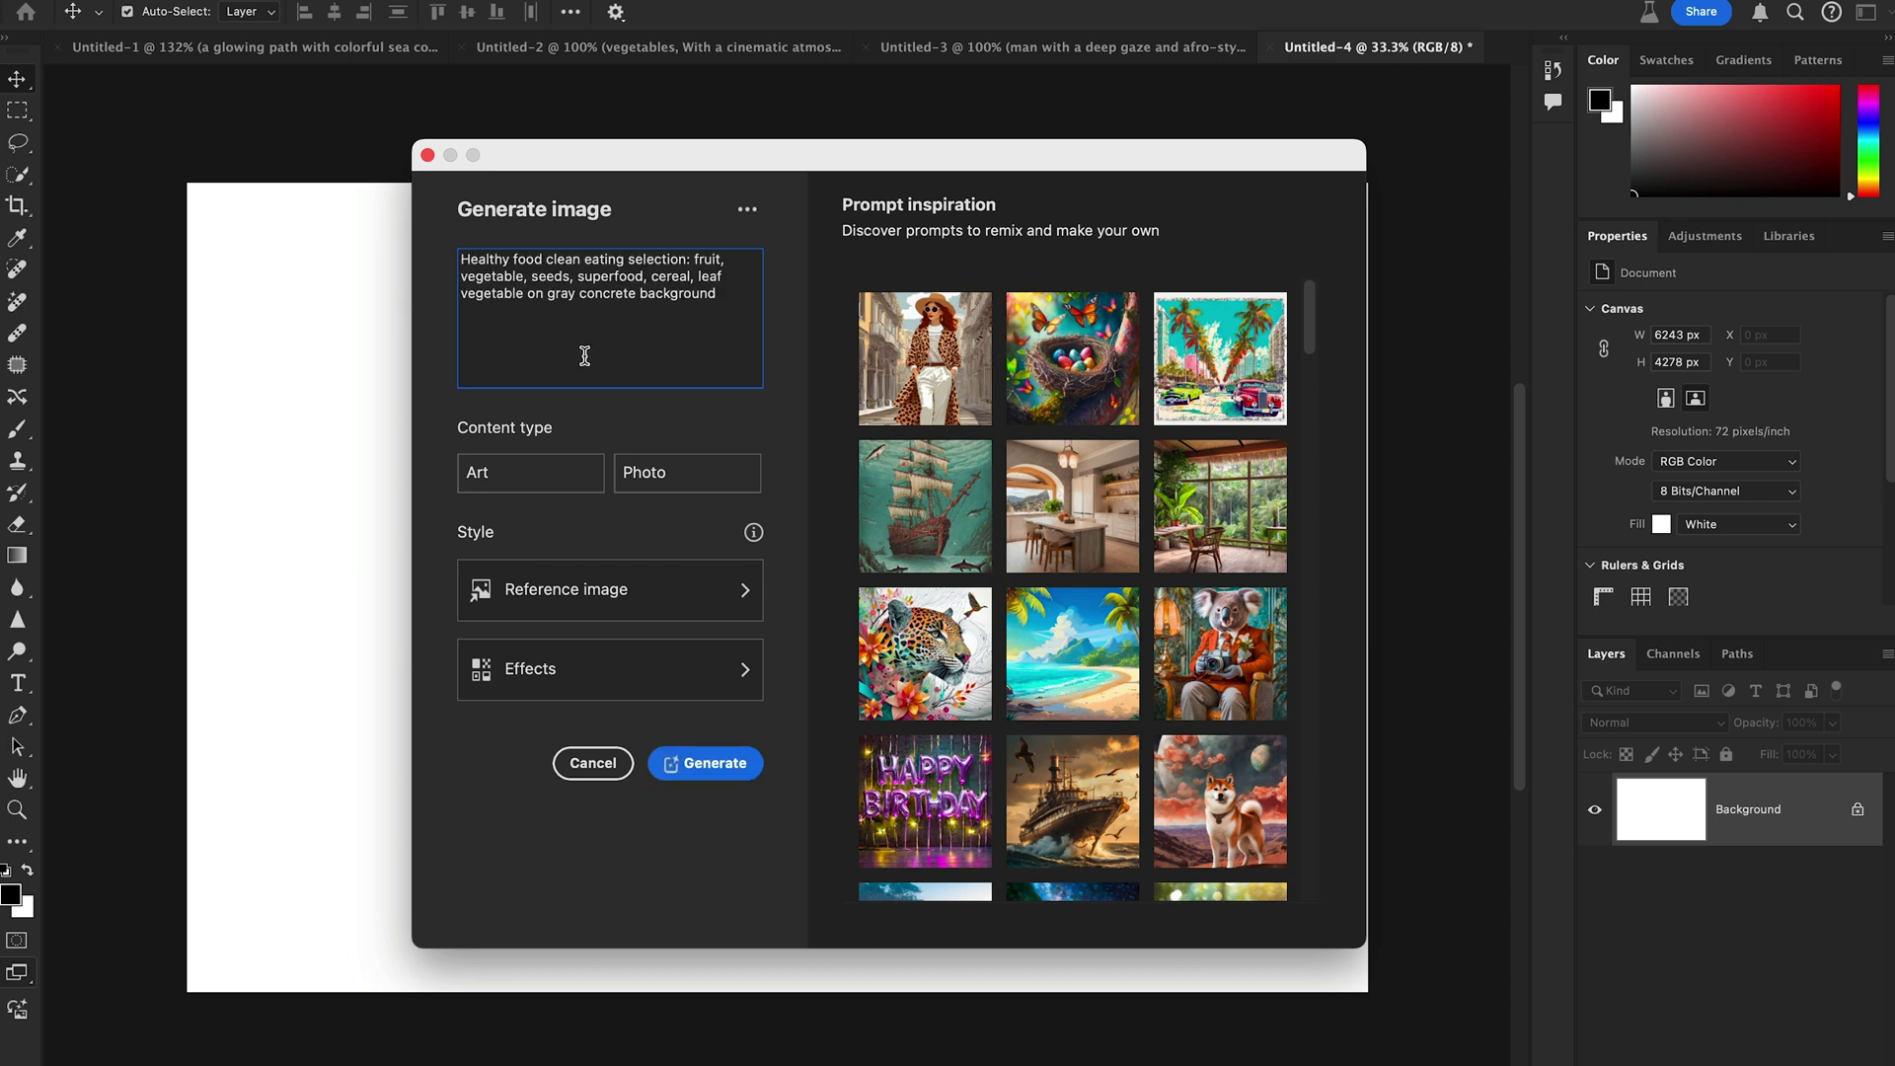
click(655, 477)
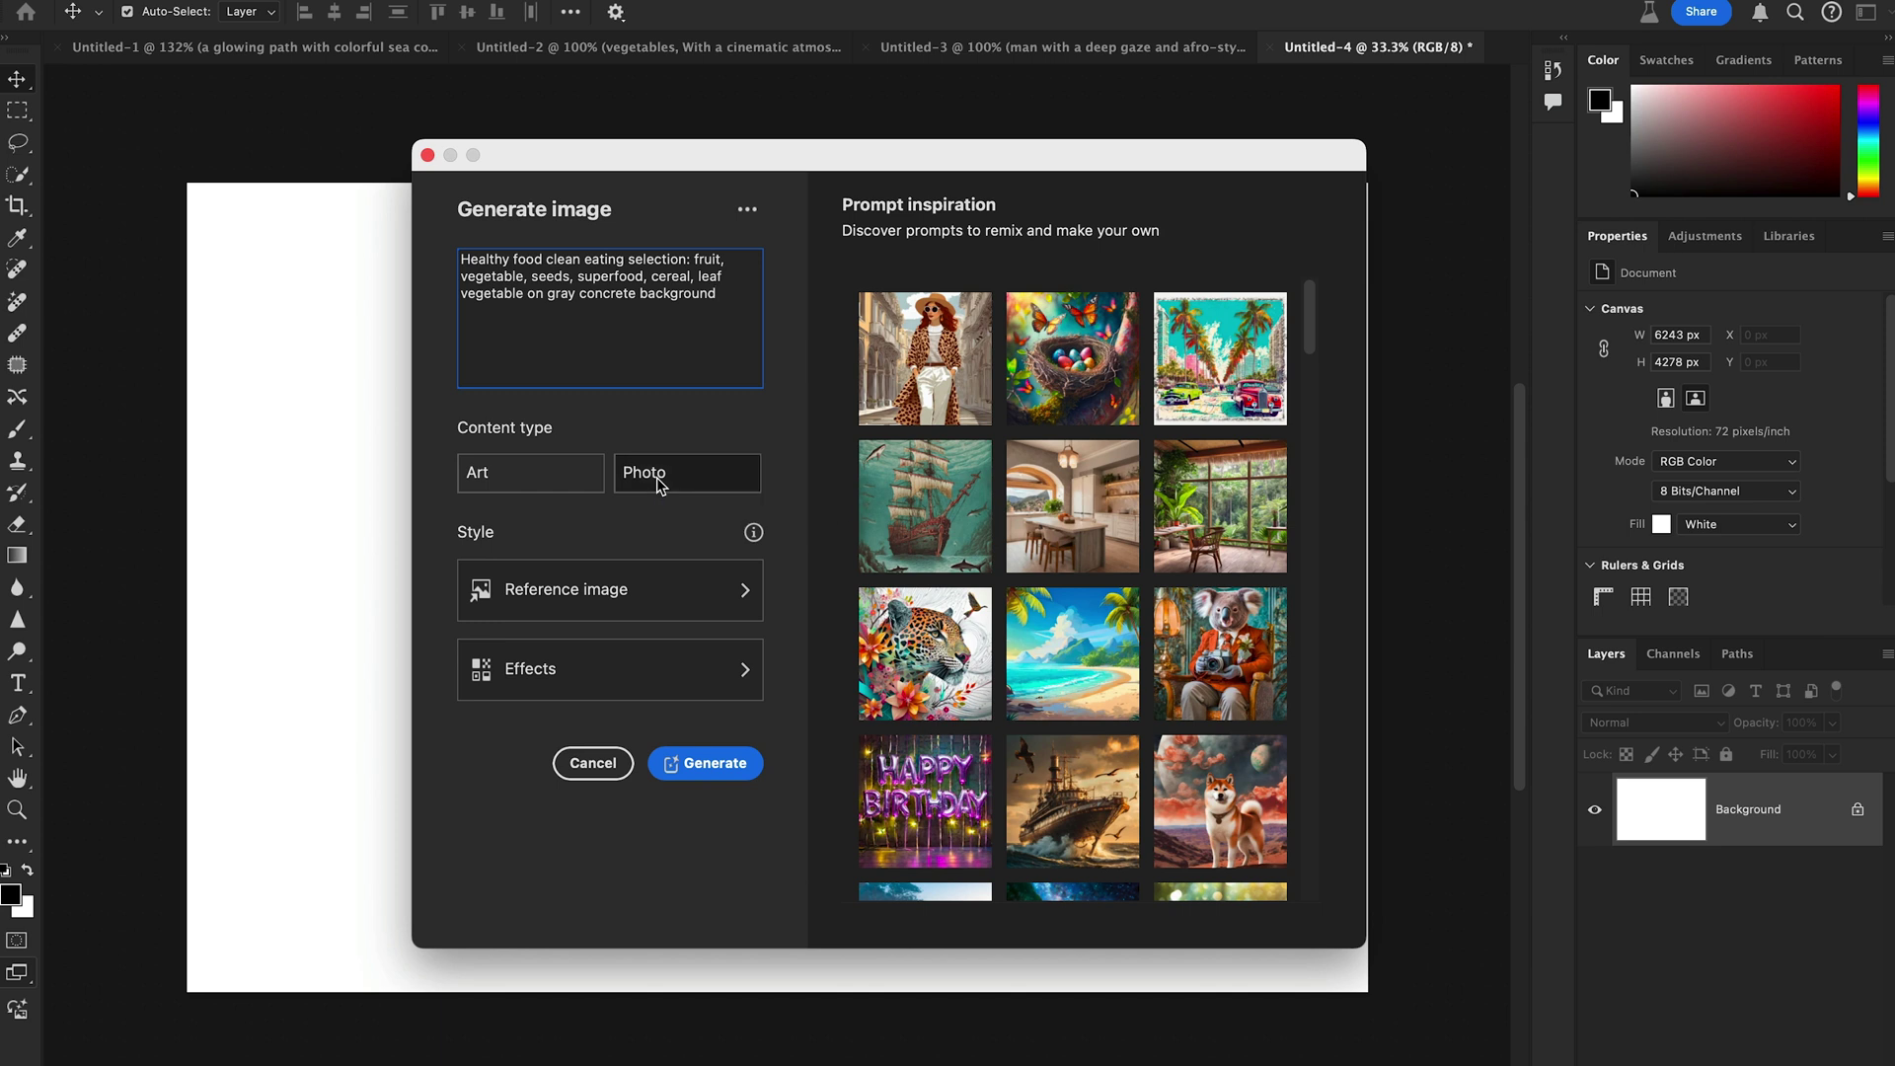
Add the style effects Synthwave, Fur from the materials, and Futuristic from the concepts to the healthy food image
click(639, 683)
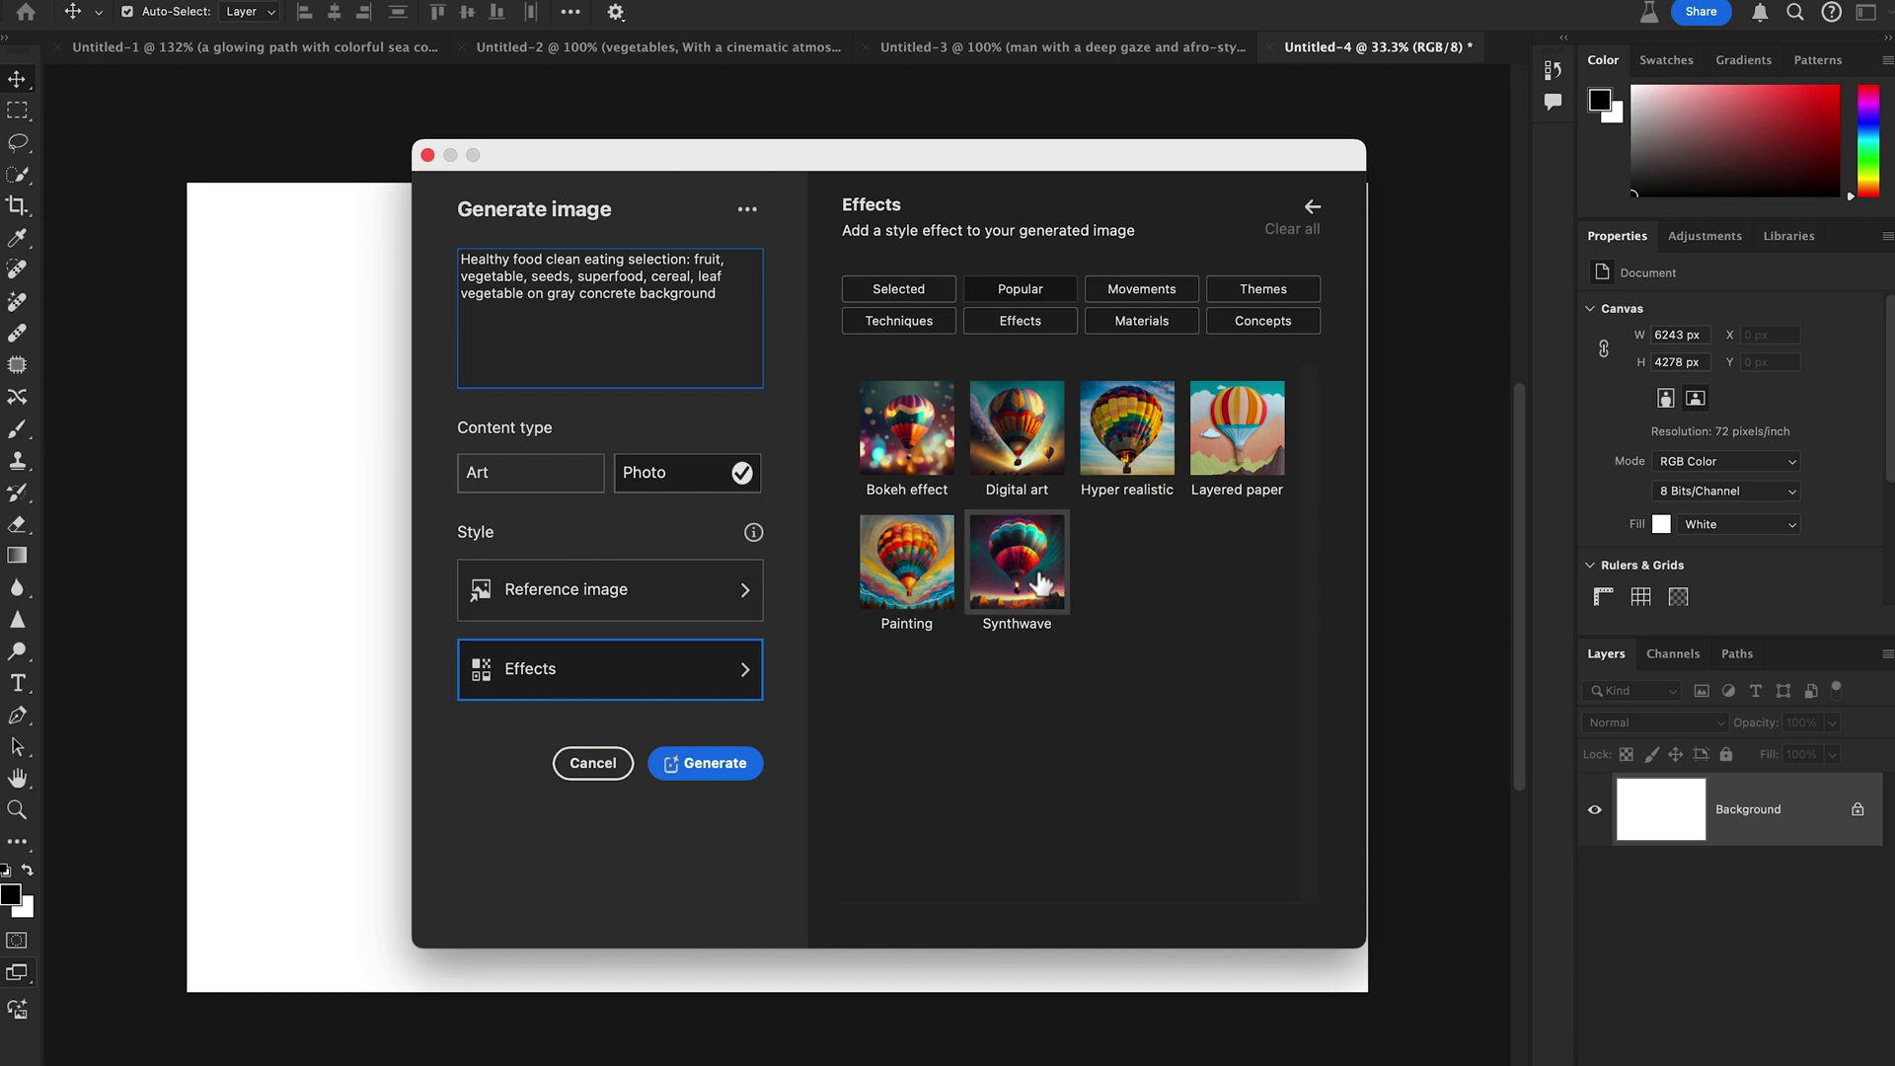
click(1039, 583)
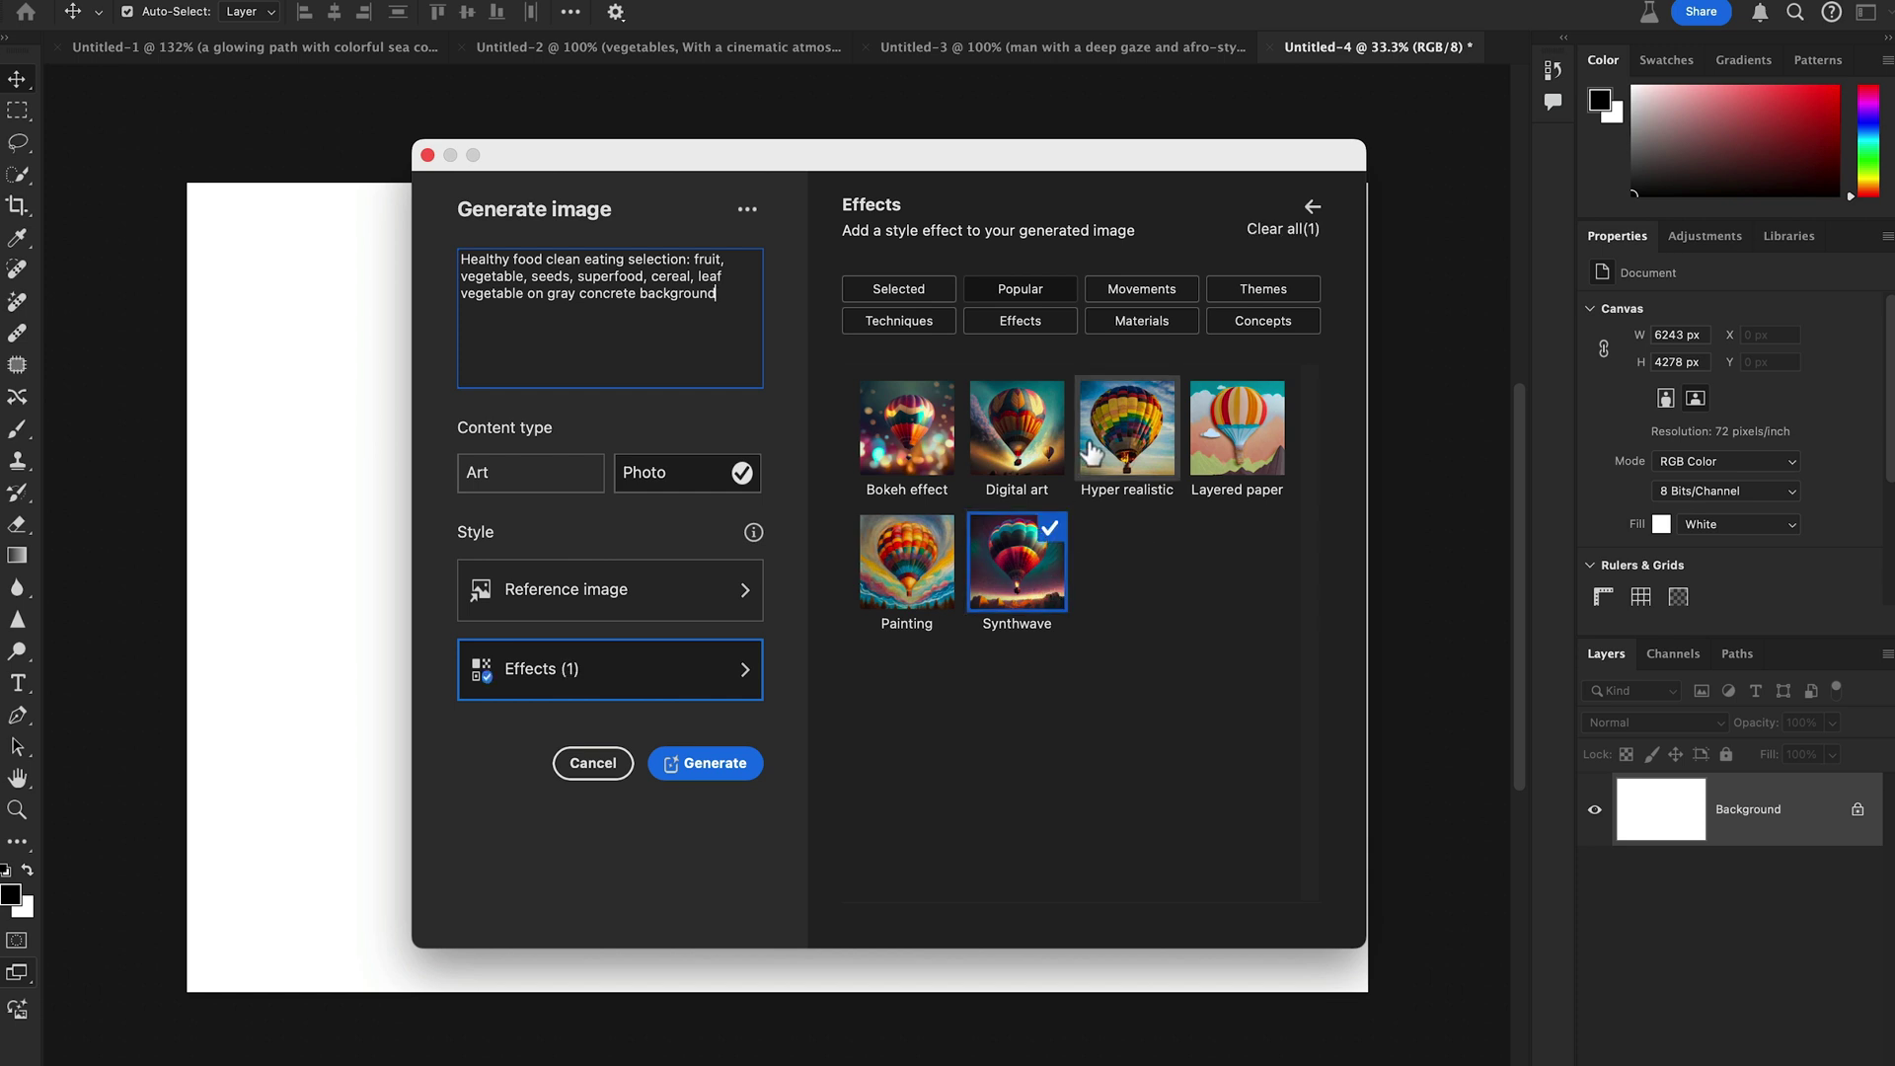
click(1142, 292)
click(1140, 322)
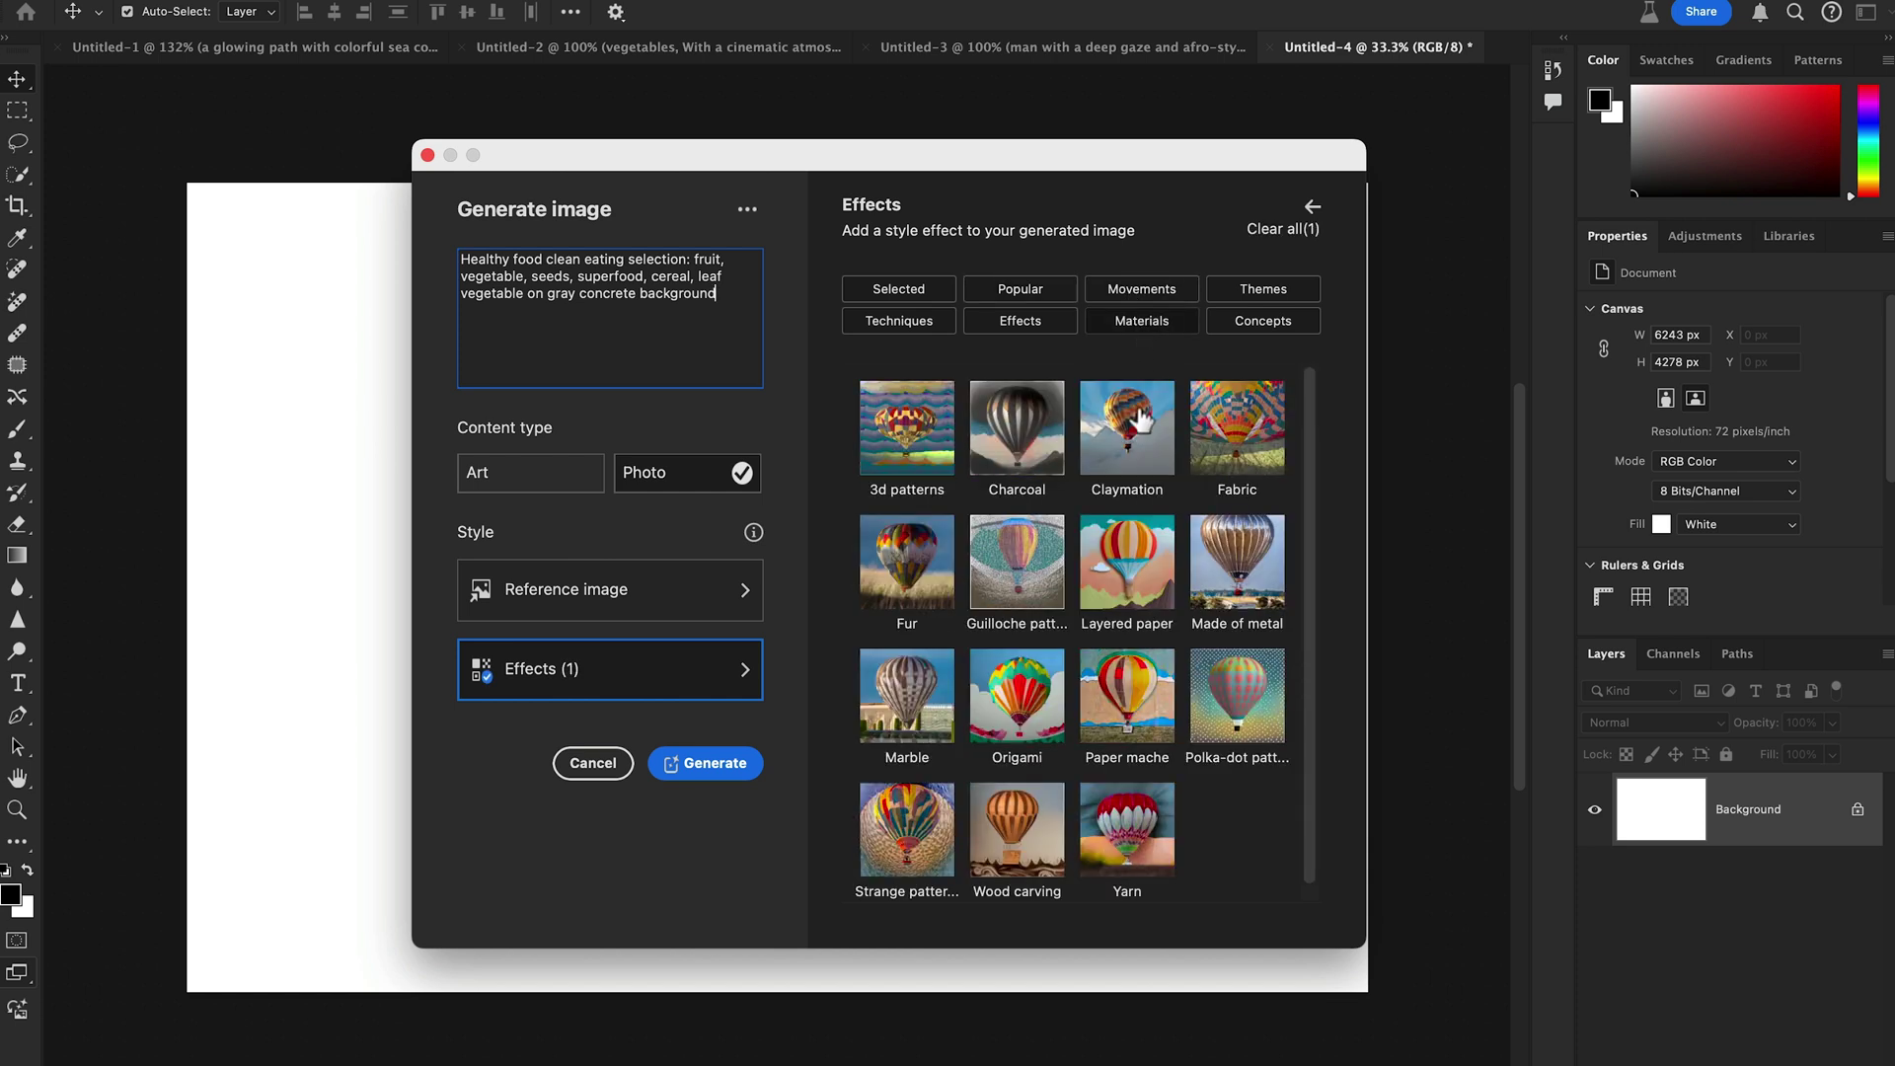
scroll(1199, 666, down, 1)
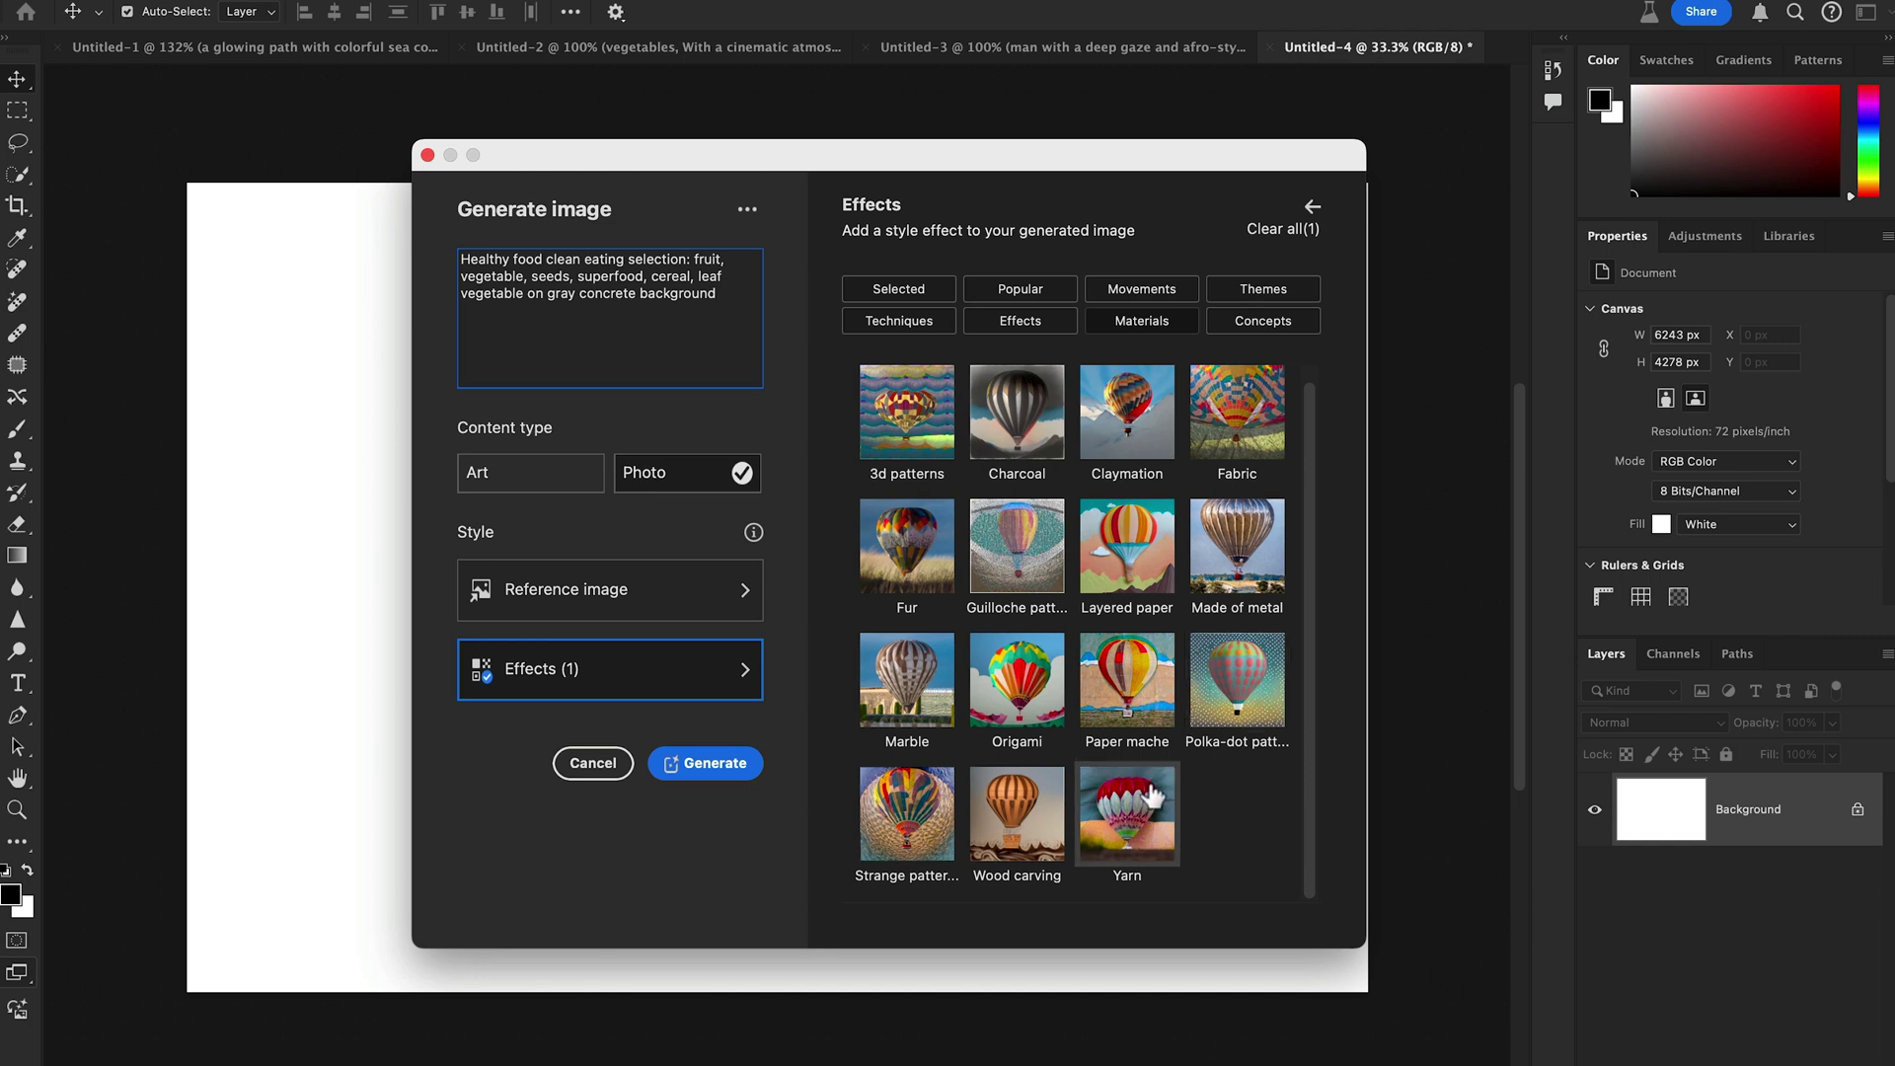
click(927, 510)
click(1251, 325)
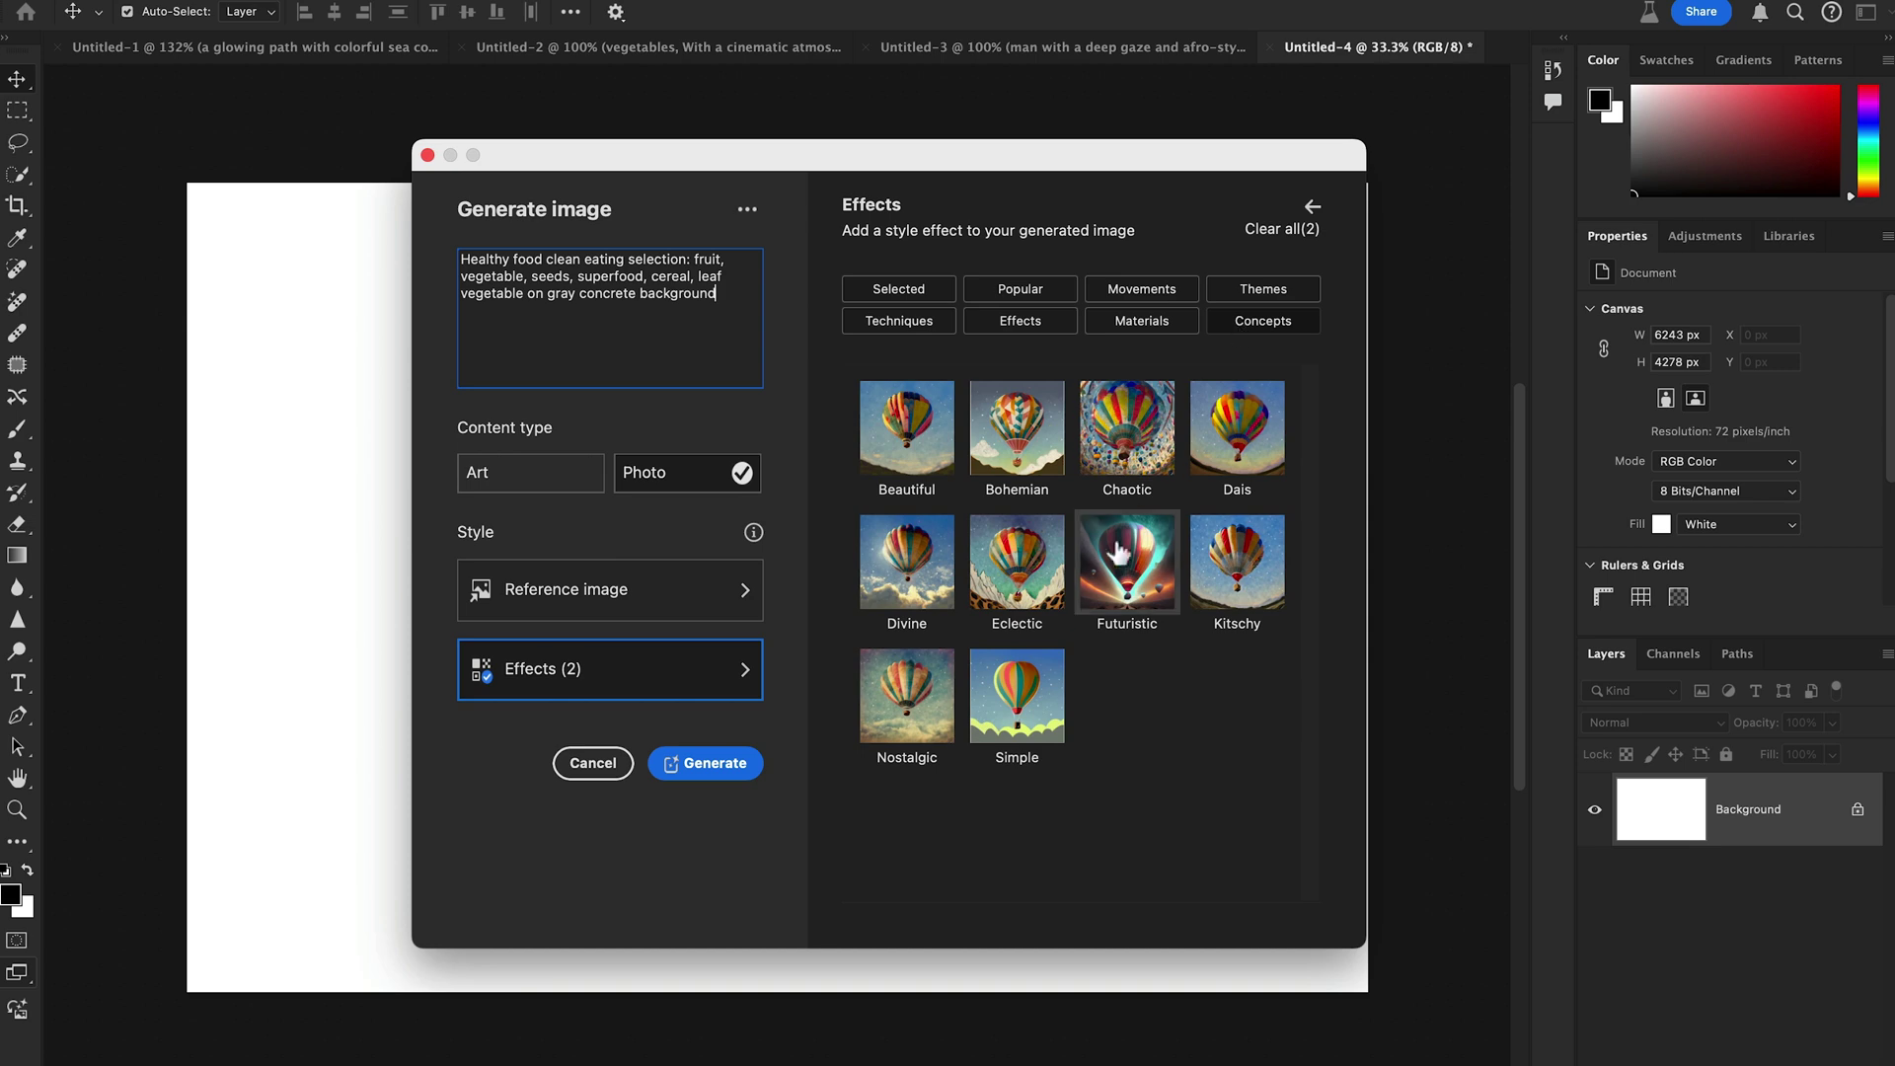
click(1118, 552)
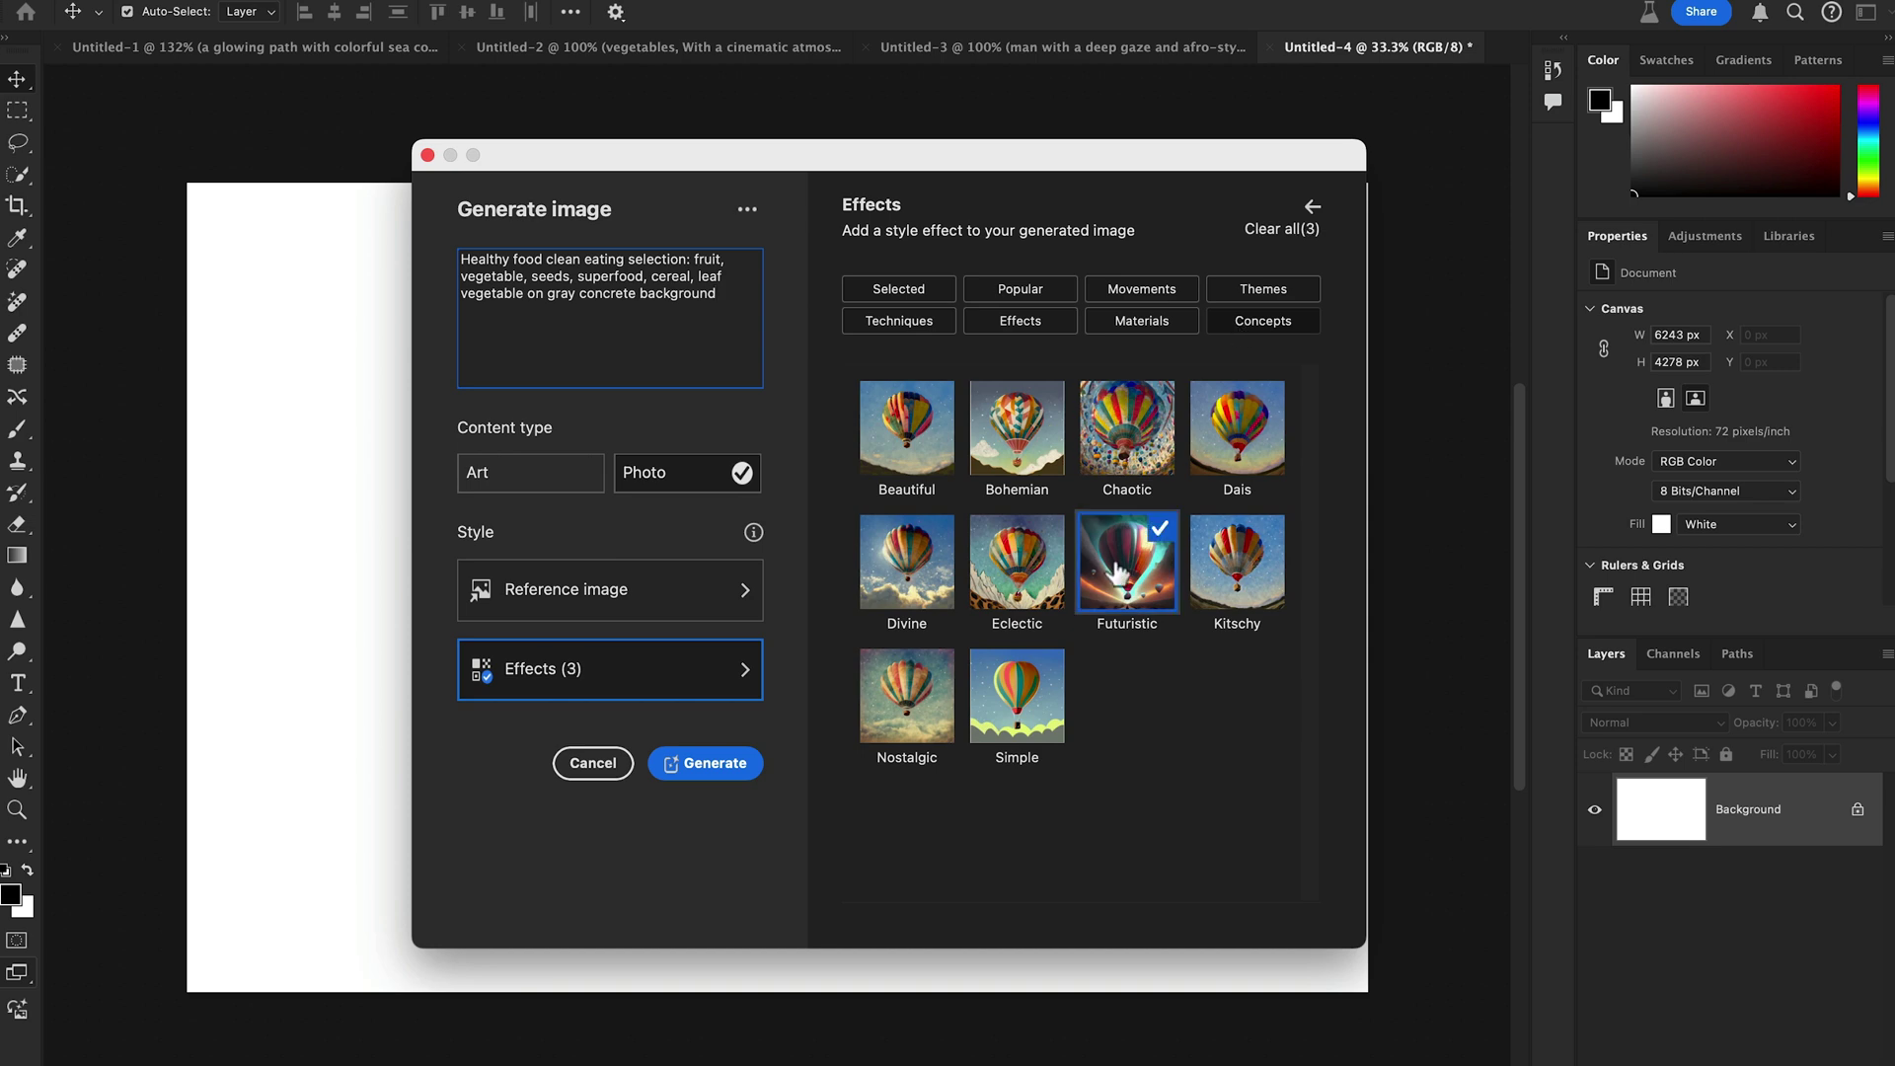
Generate the healthy food image and view its second and third variations, returning to the second
click(708, 766)
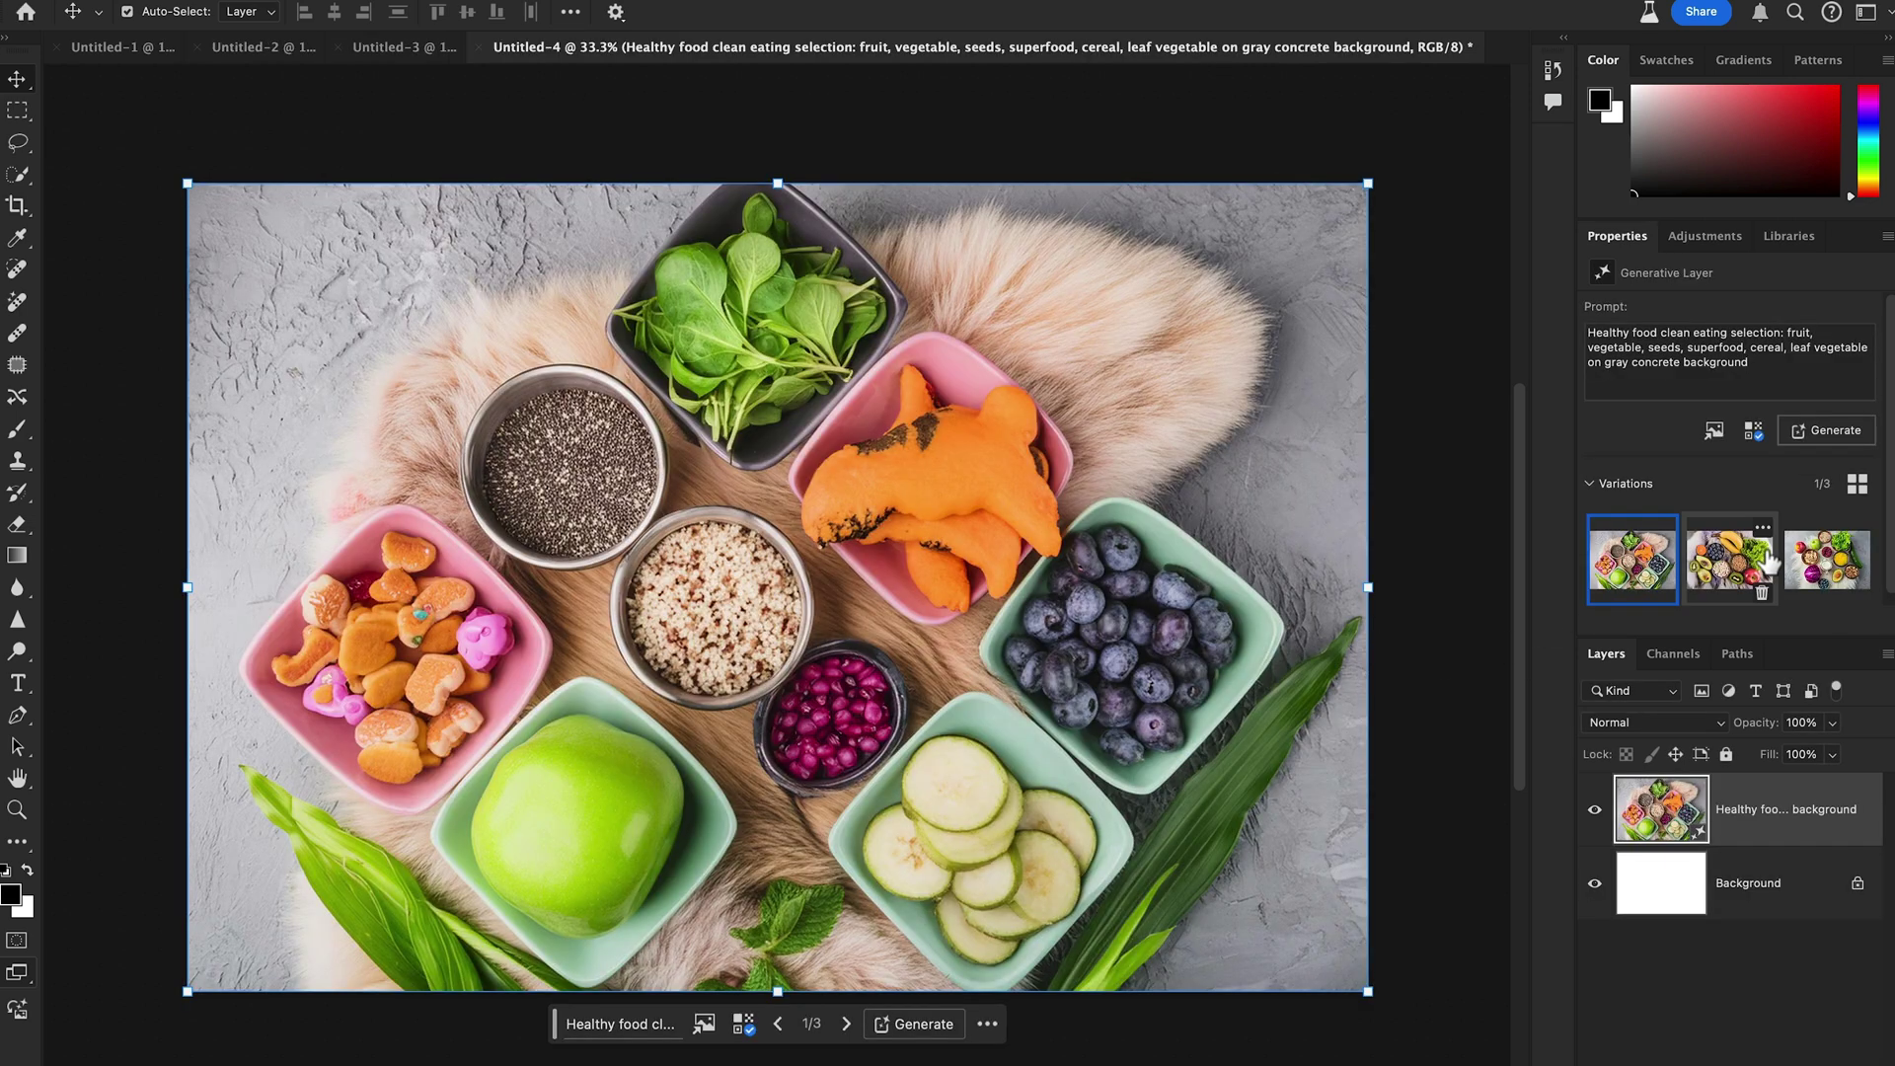
click(1737, 570)
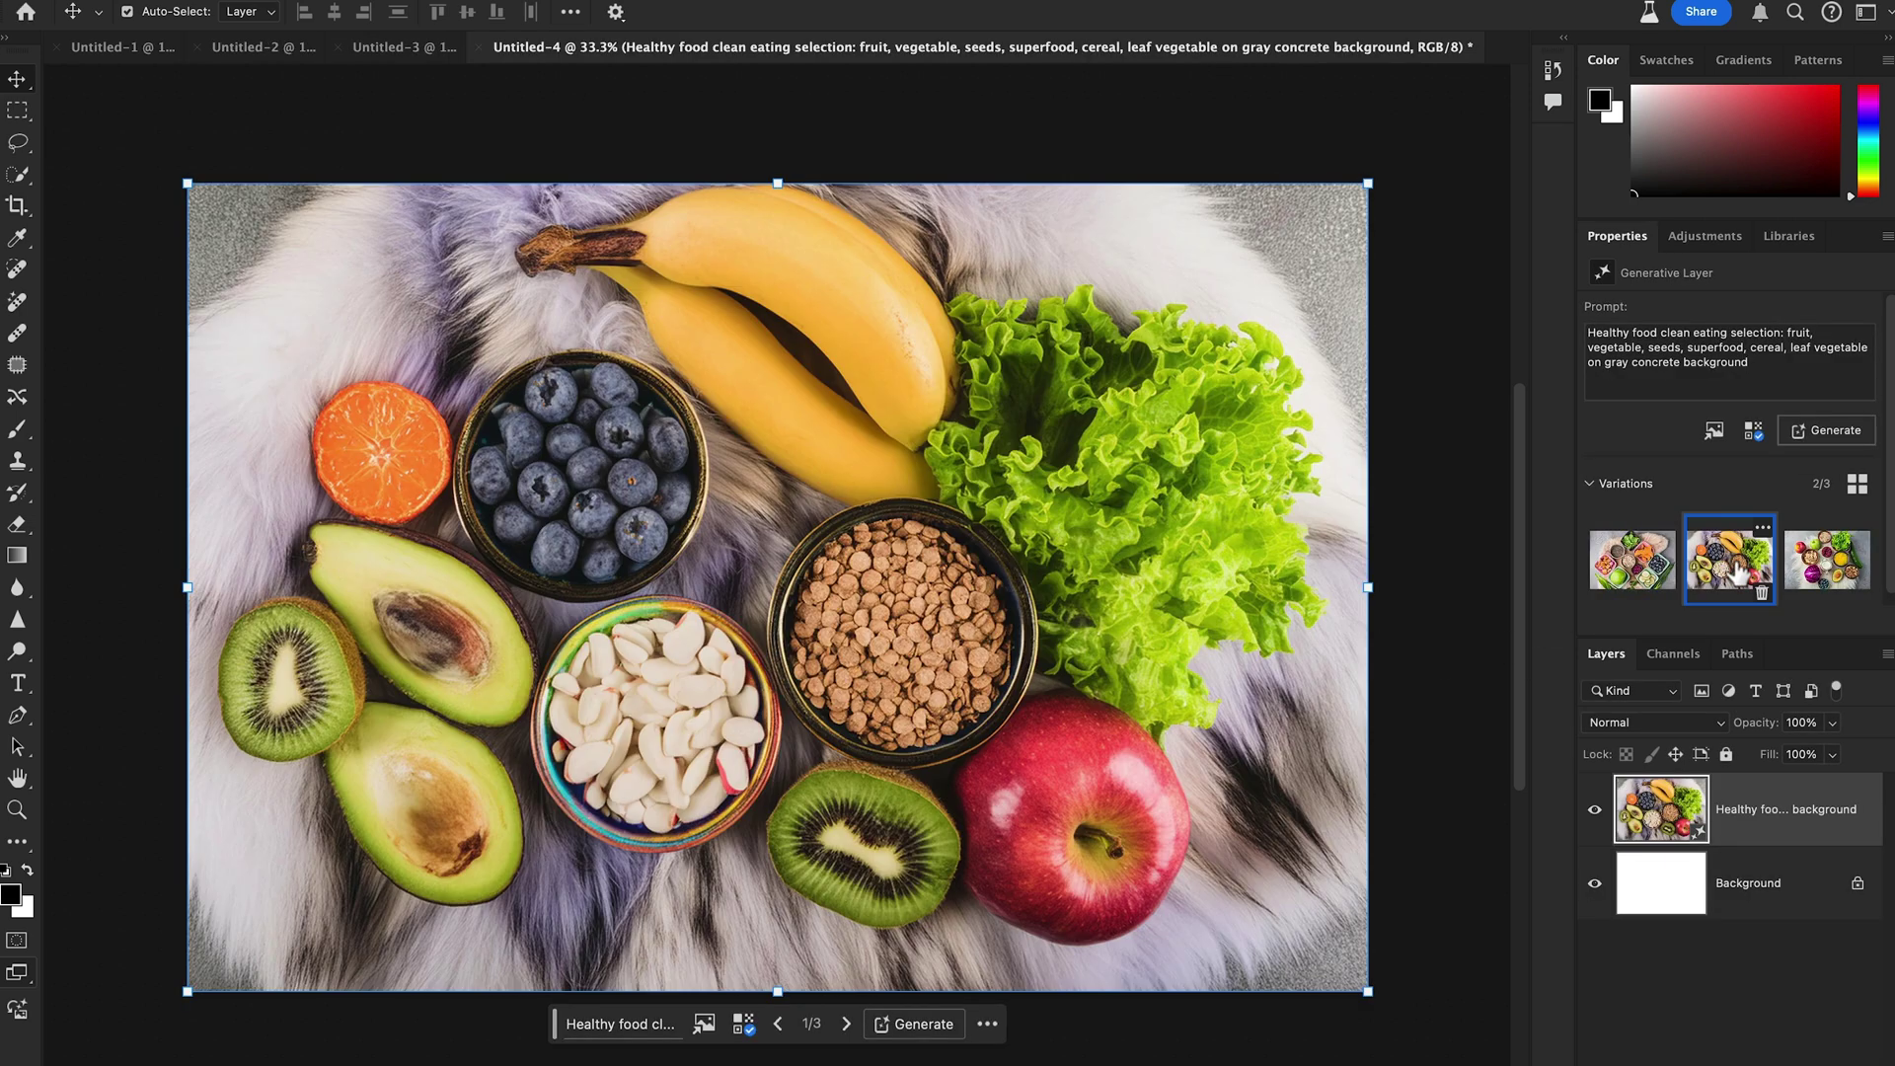
click(1825, 559)
click(1717, 570)
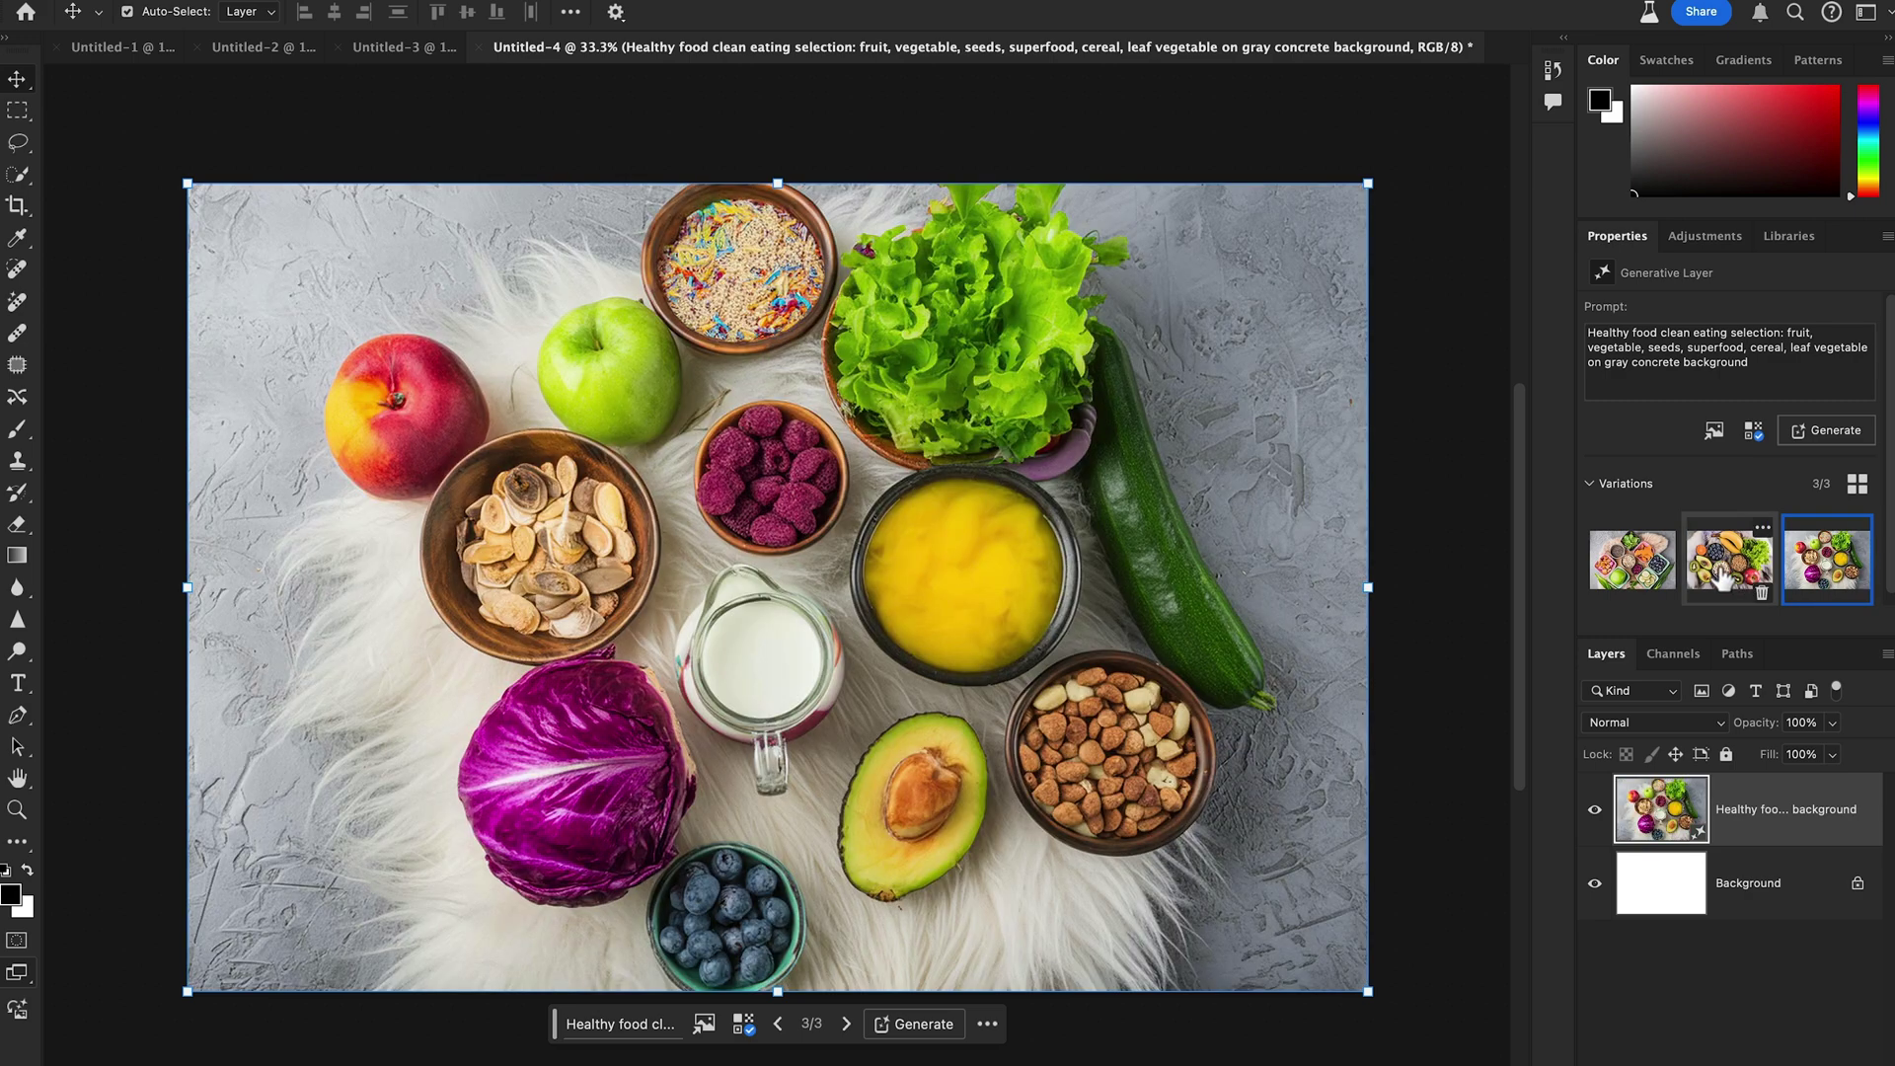
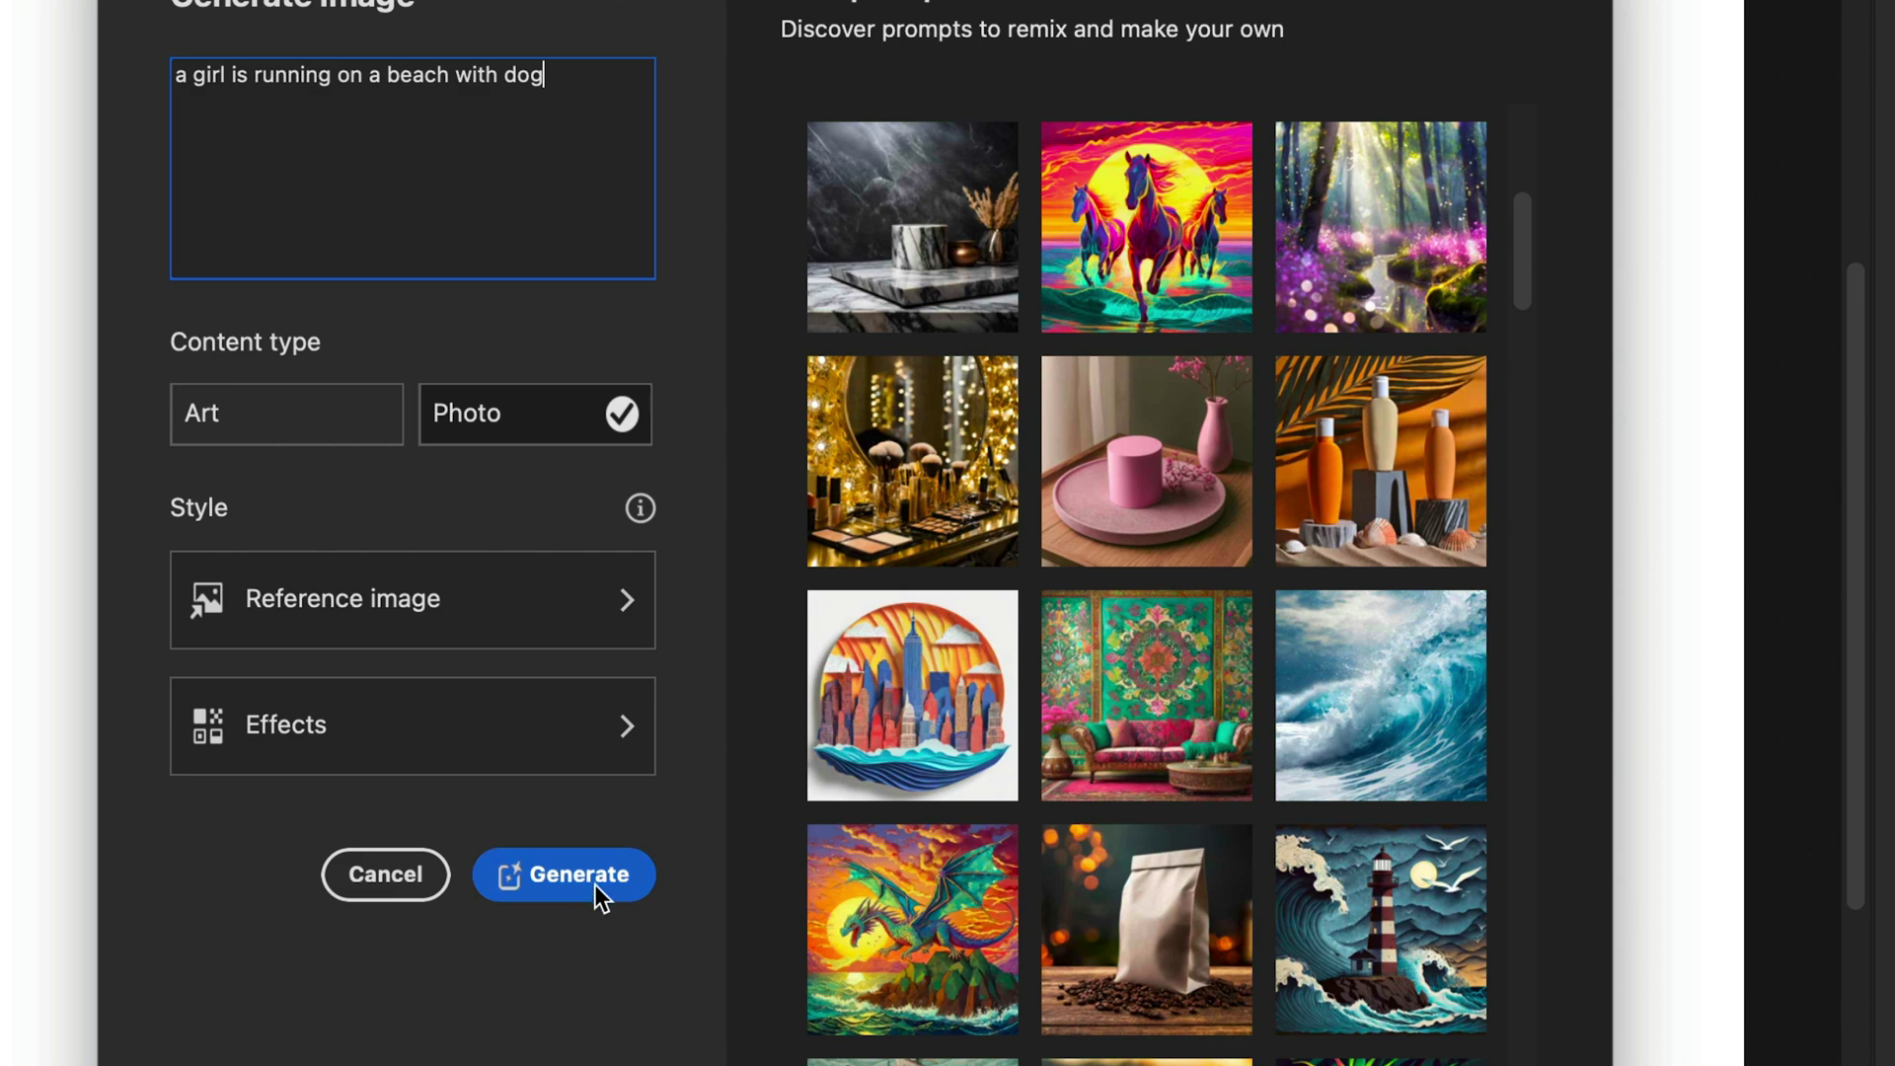
Add the Vaporwave style effect from the movements to the photo of a girl running on a beach with a dog, and generate it
click(581, 765)
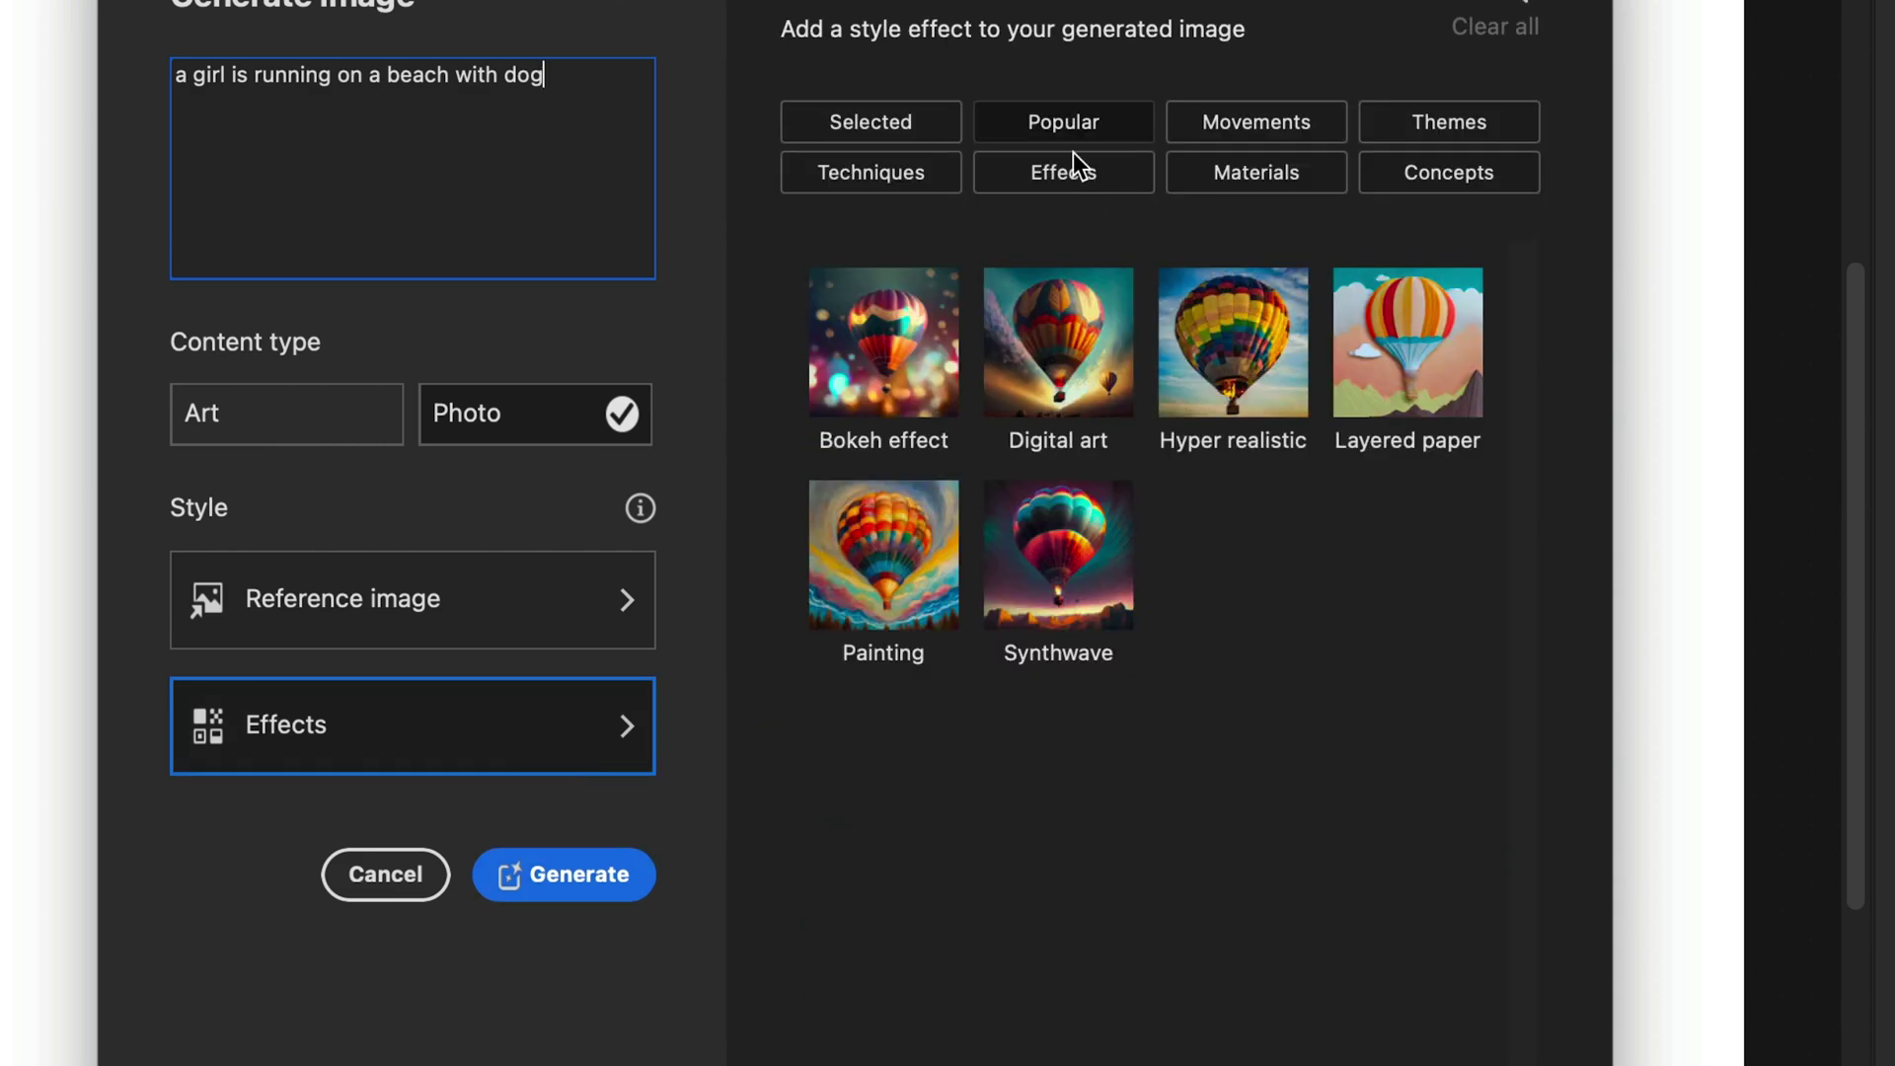
click(1269, 126)
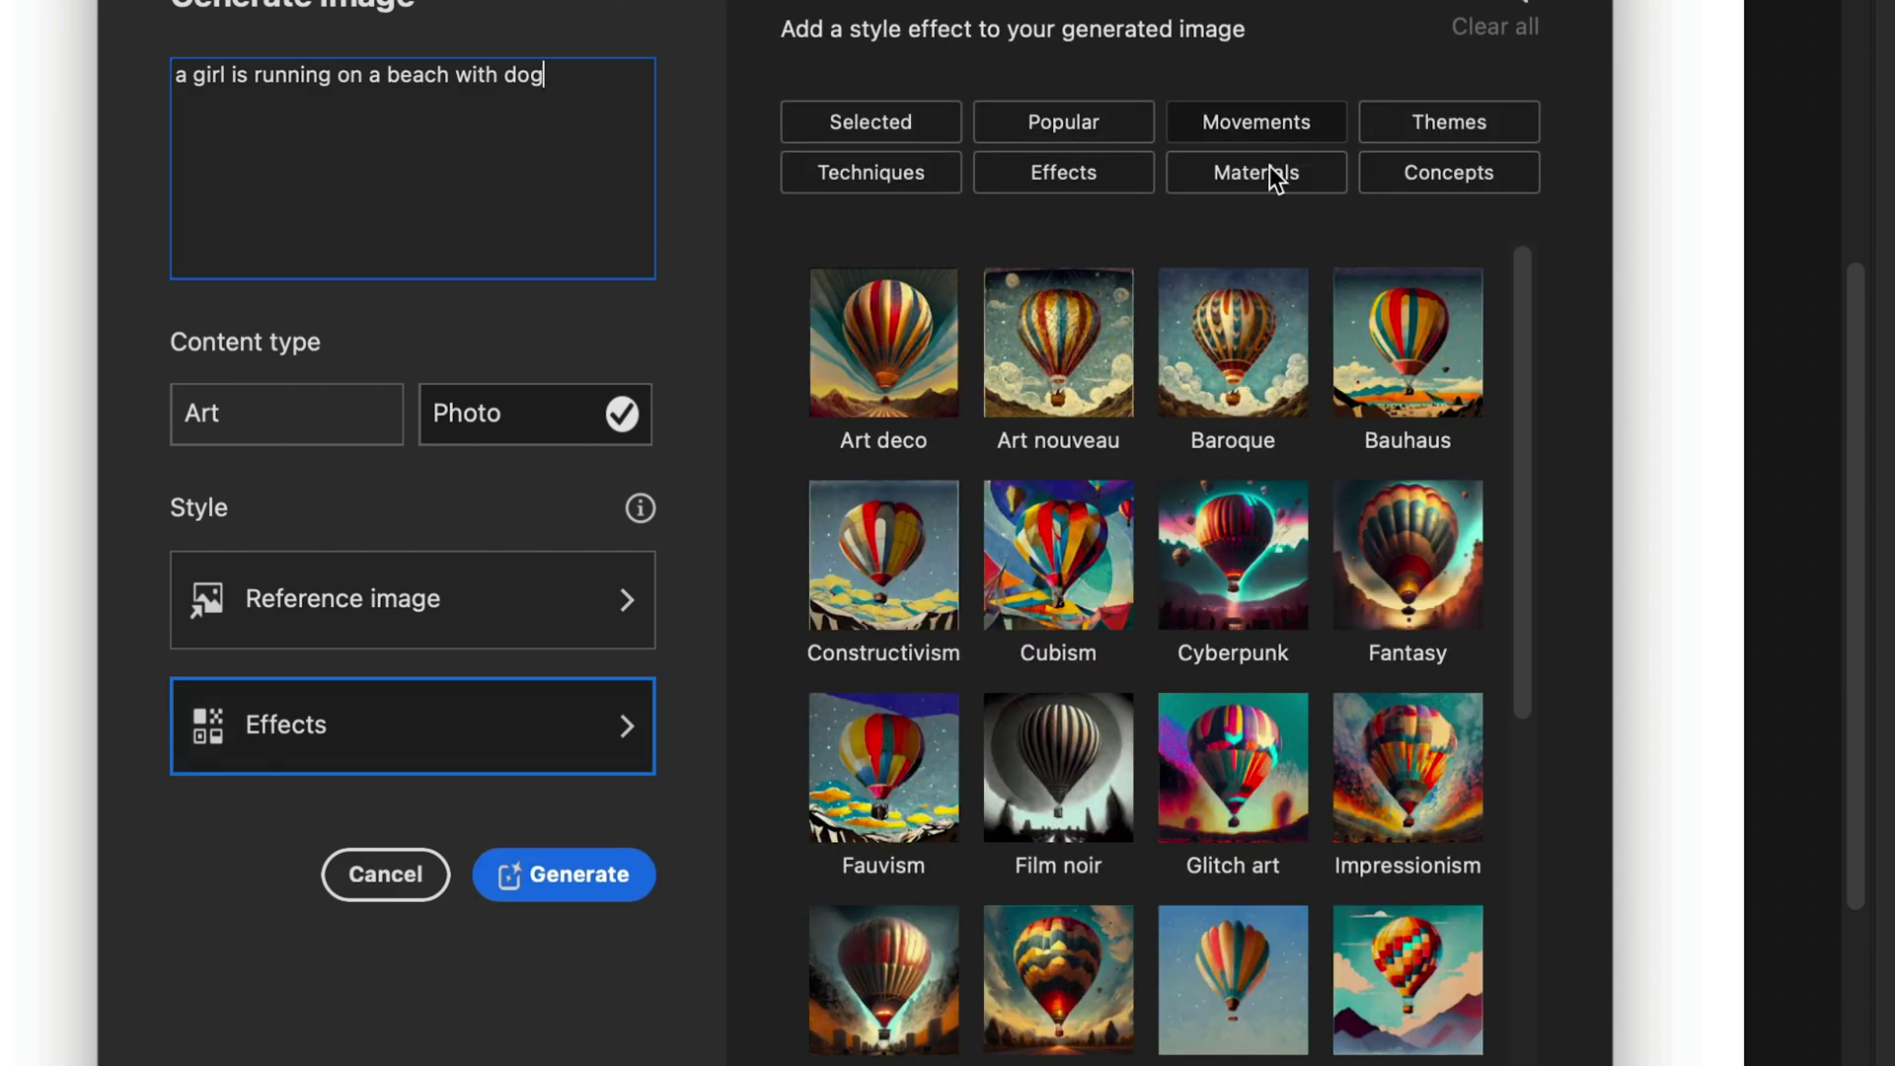
scroll(1325, 449, down, 10)
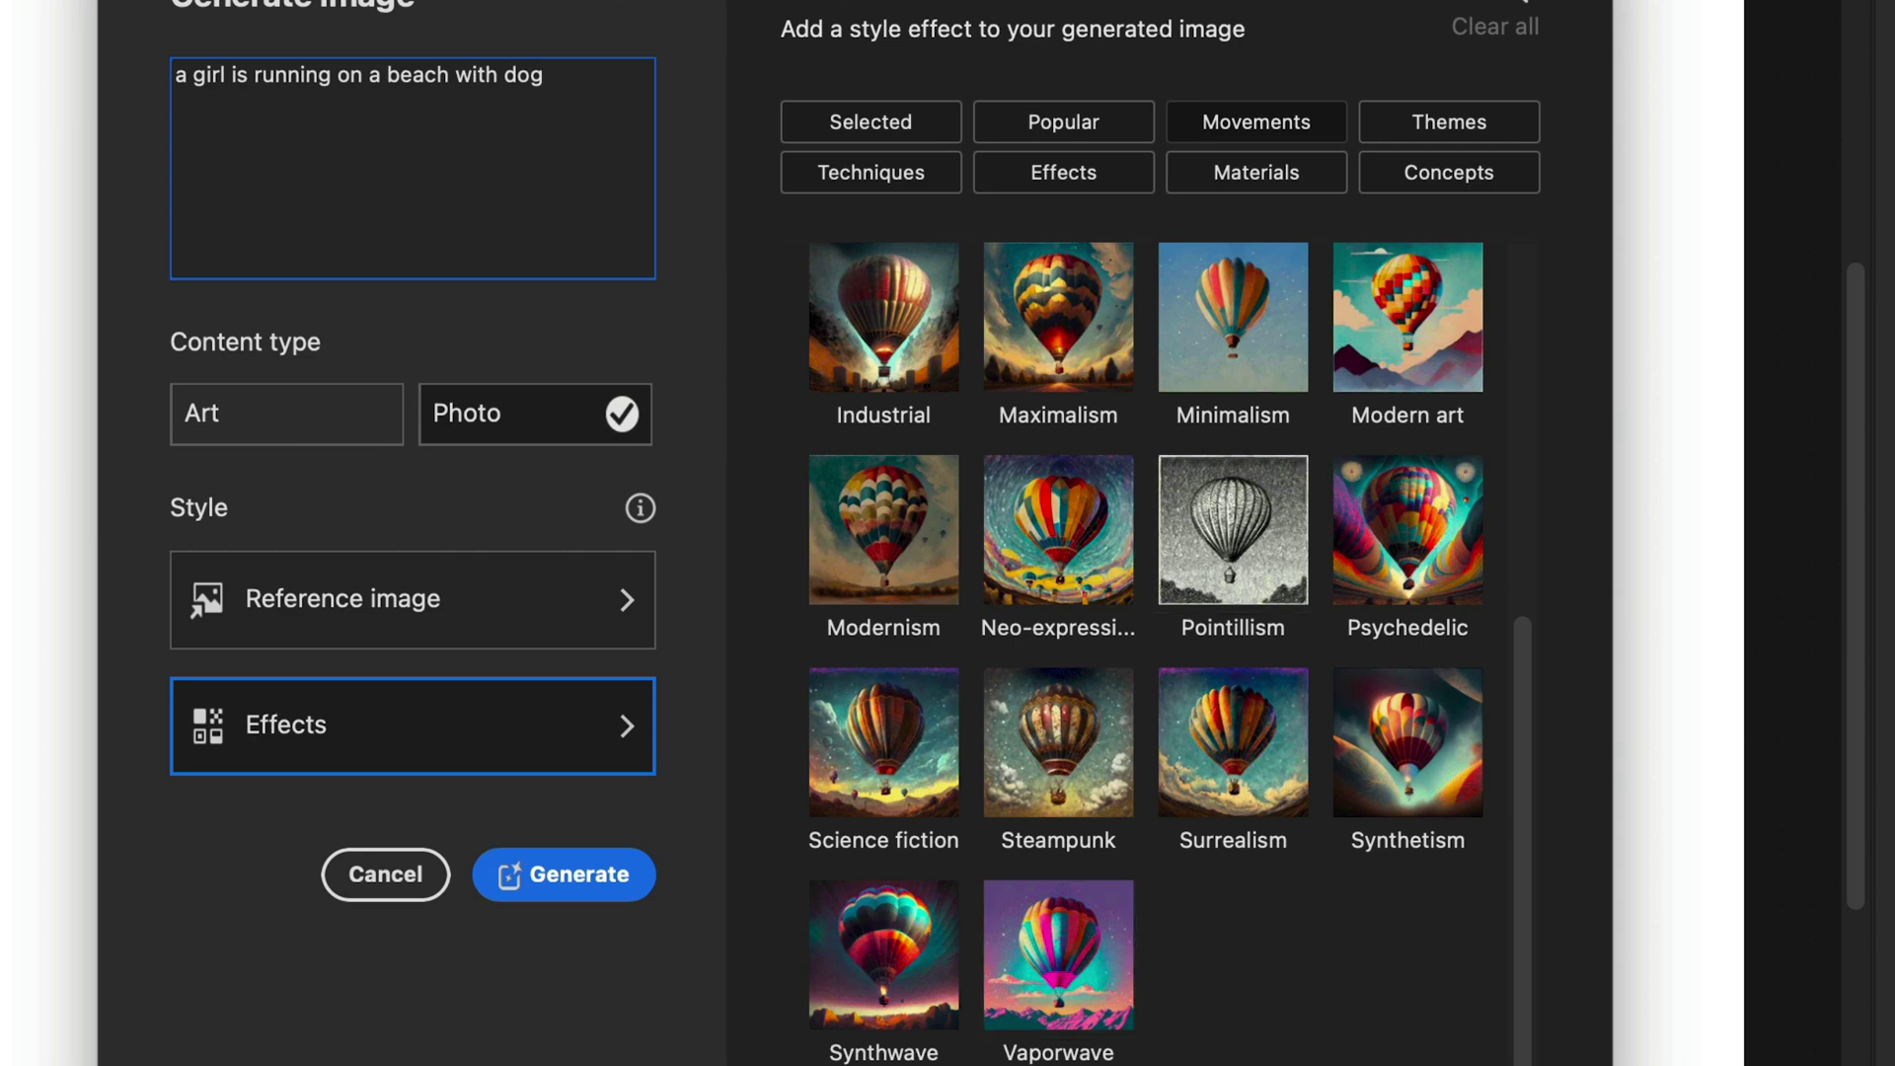
click(1091, 987)
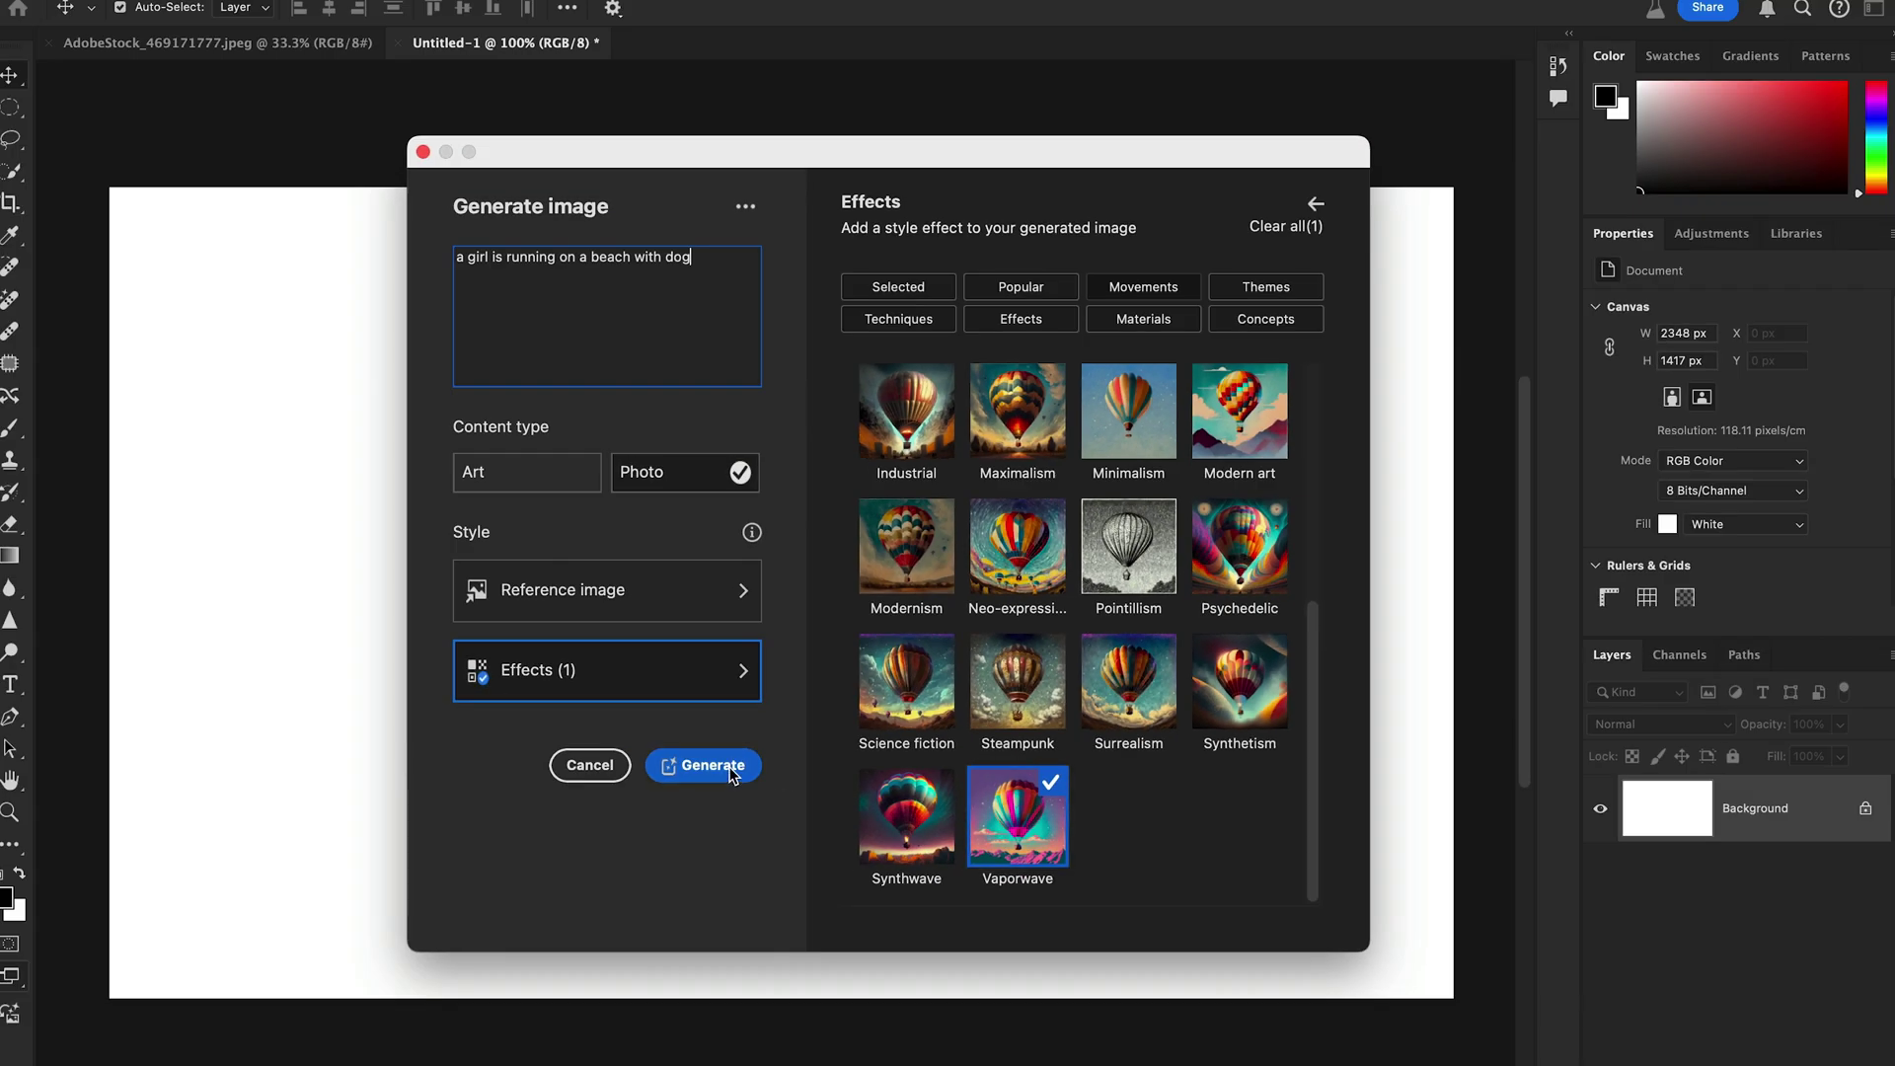
click(731, 768)
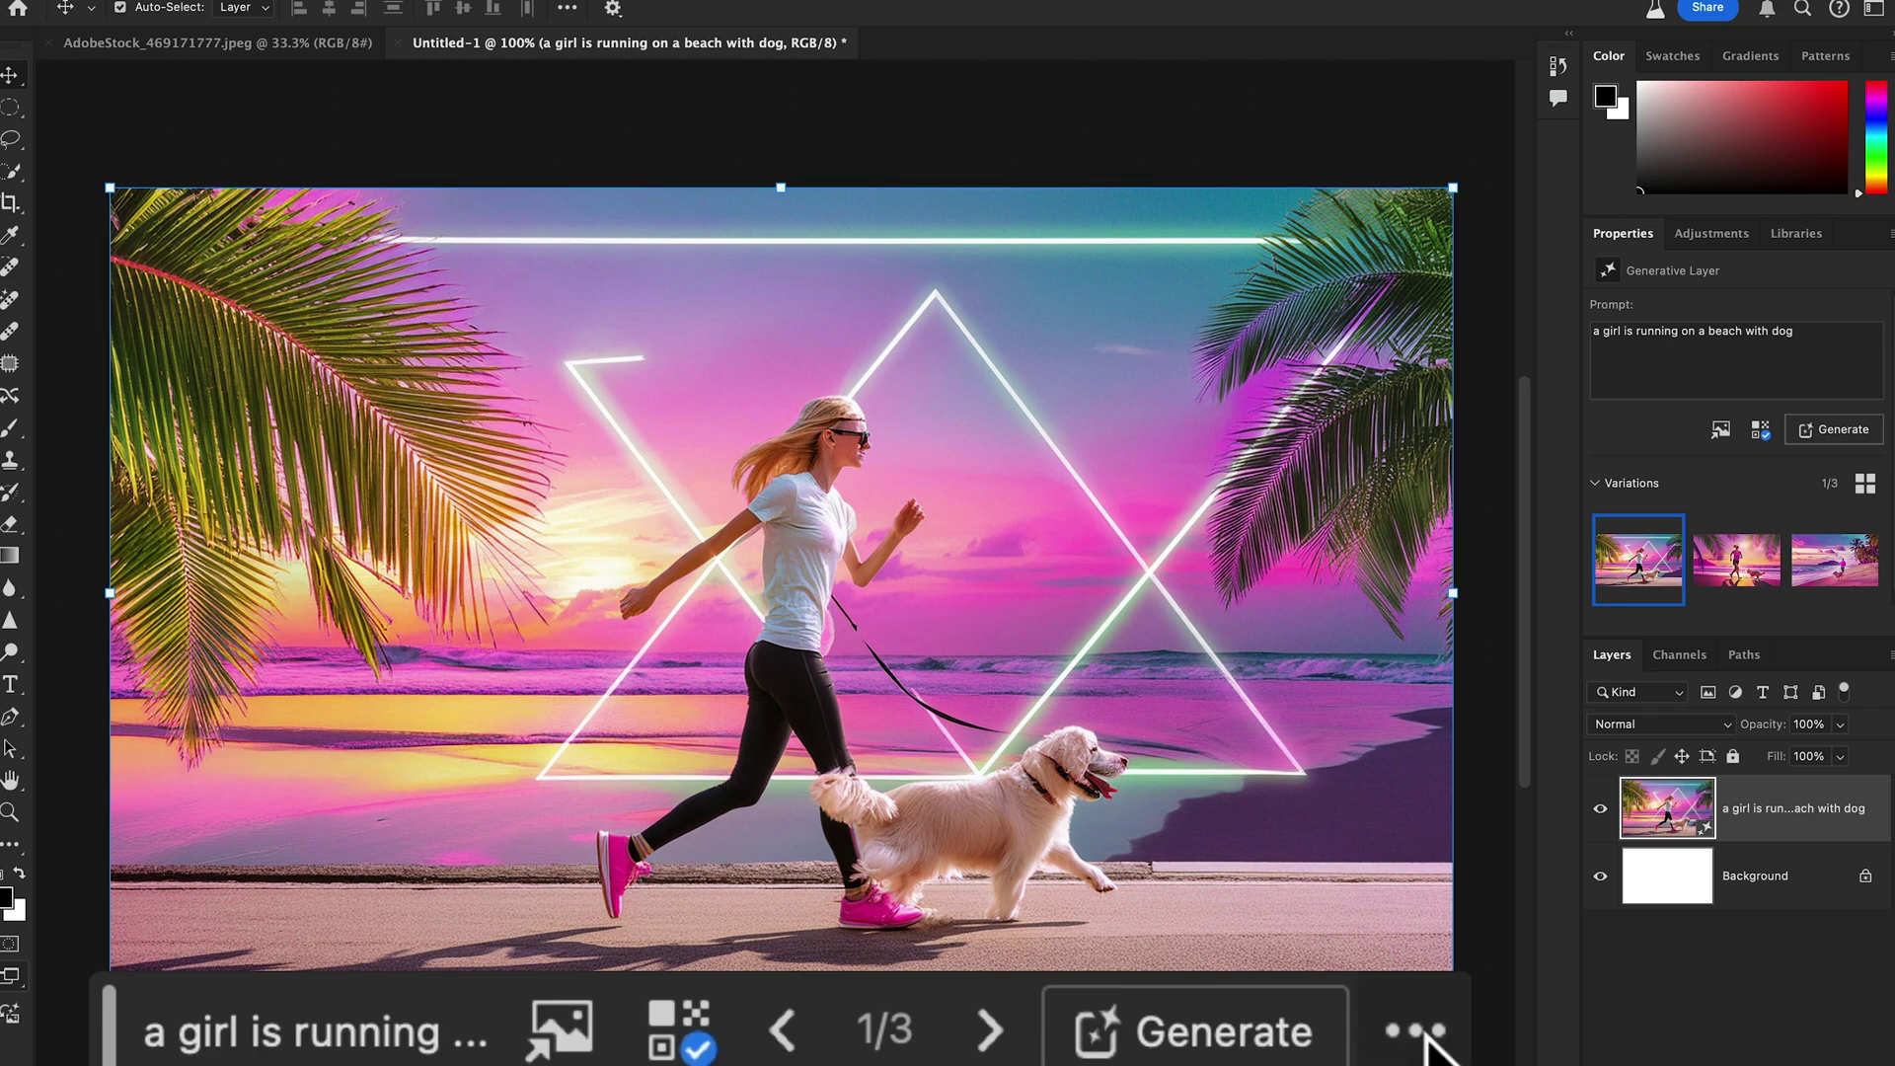
Look through the three beach variations, return to the first one, and generate similar images from it
click(989, 1031)
click(989, 1031)
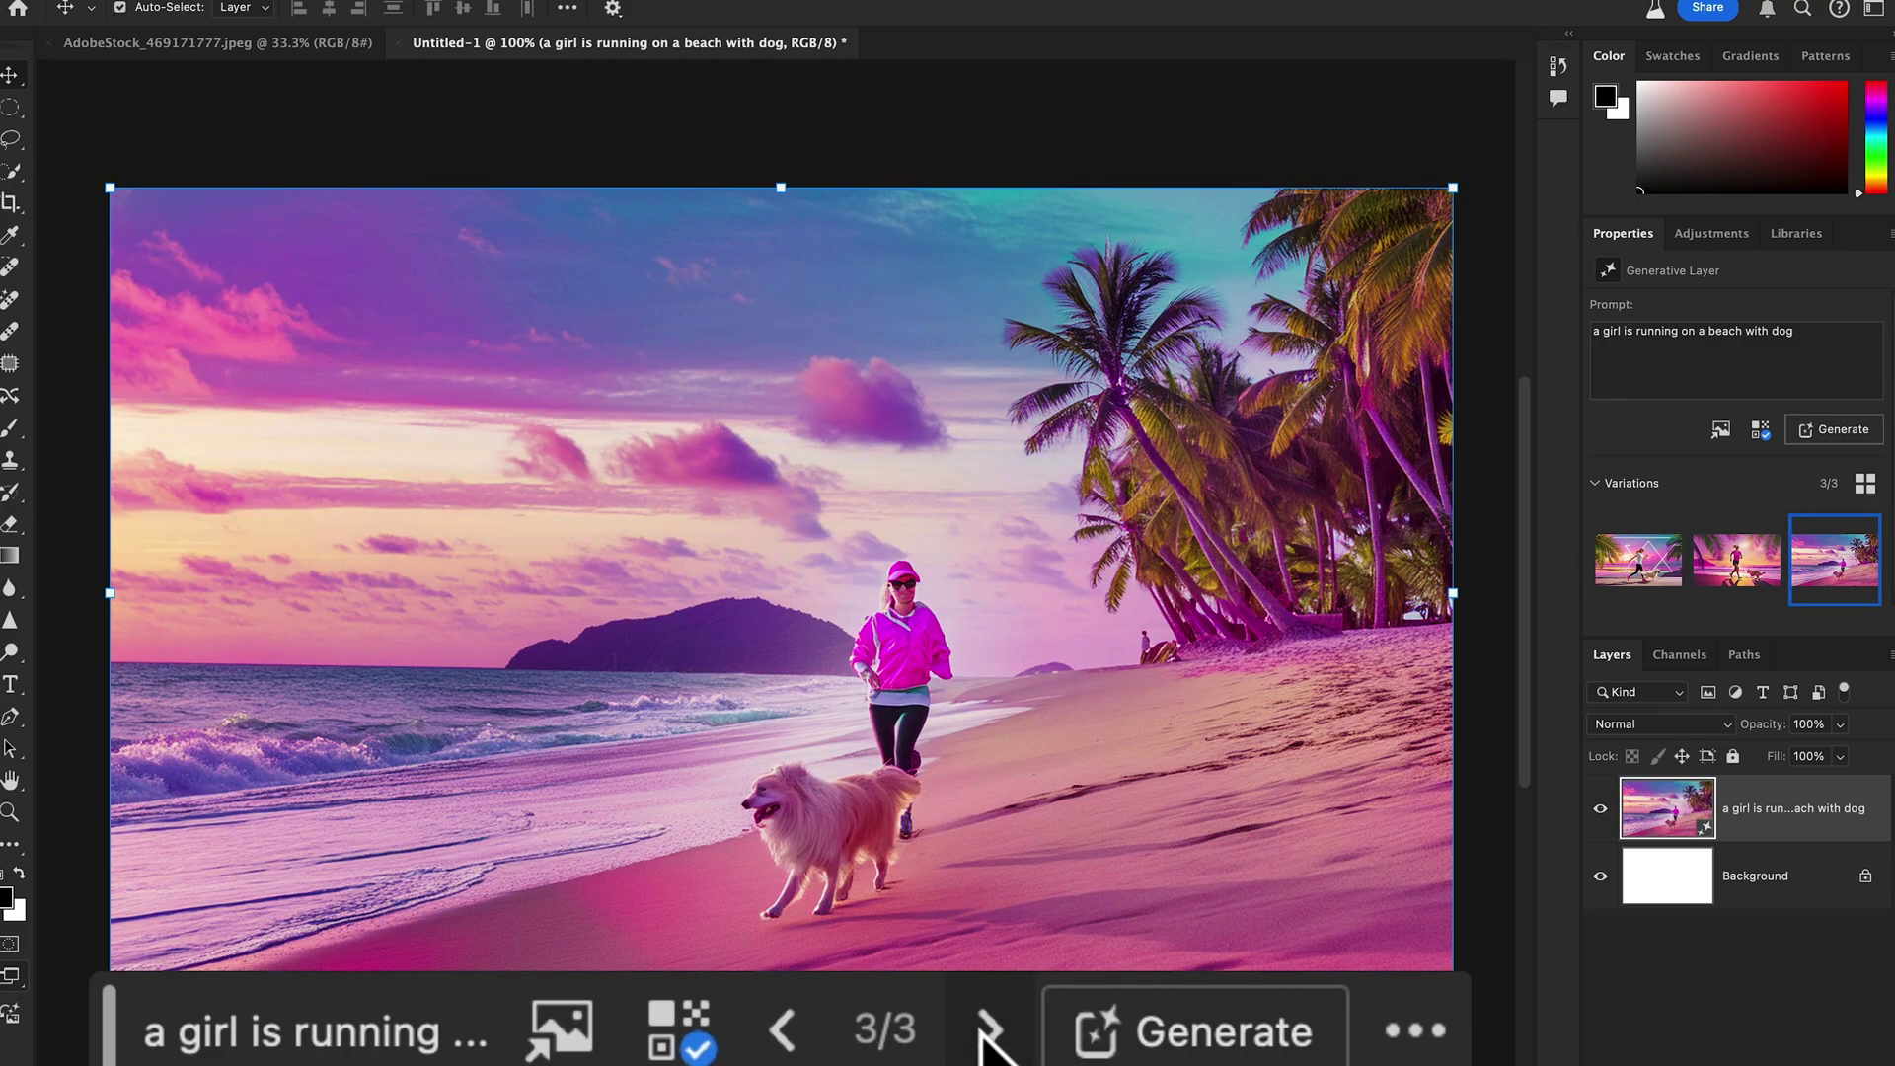
click(782, 1031)
click(781, 1032)
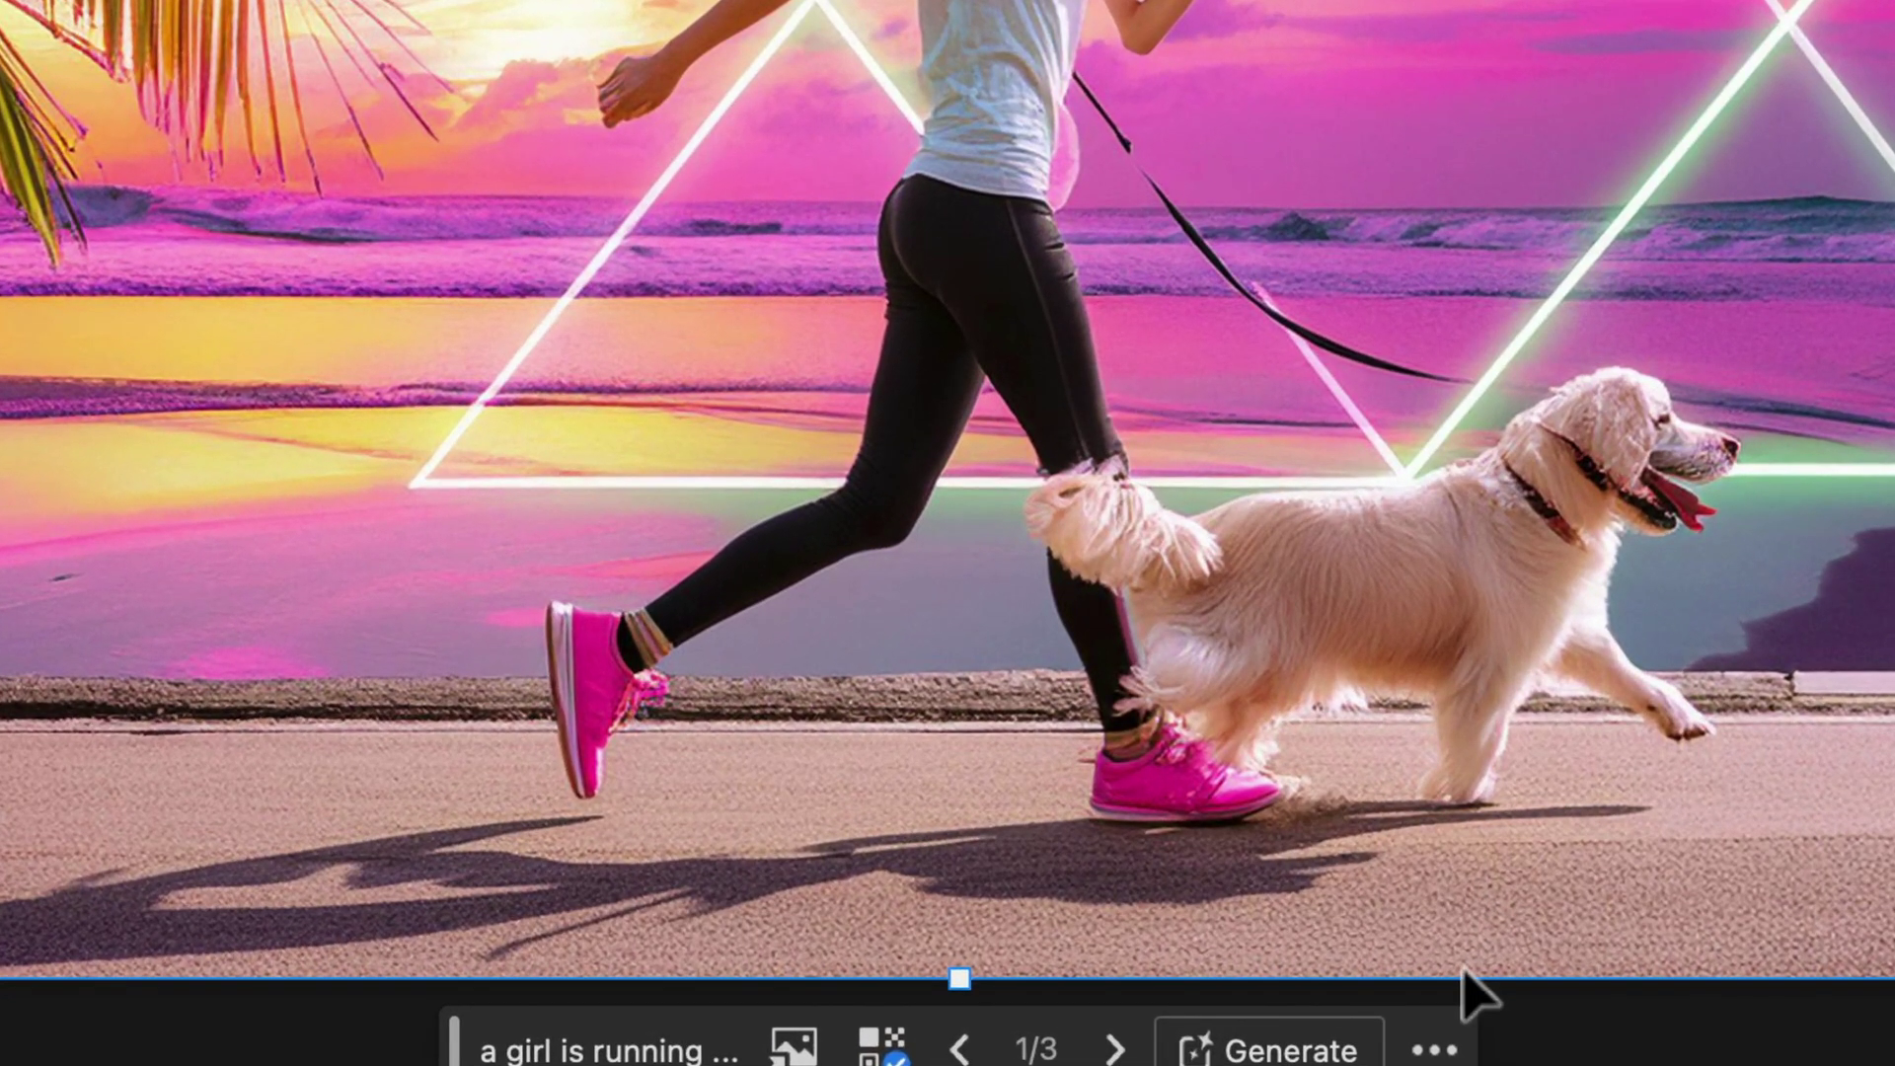
click(1431, 1052)
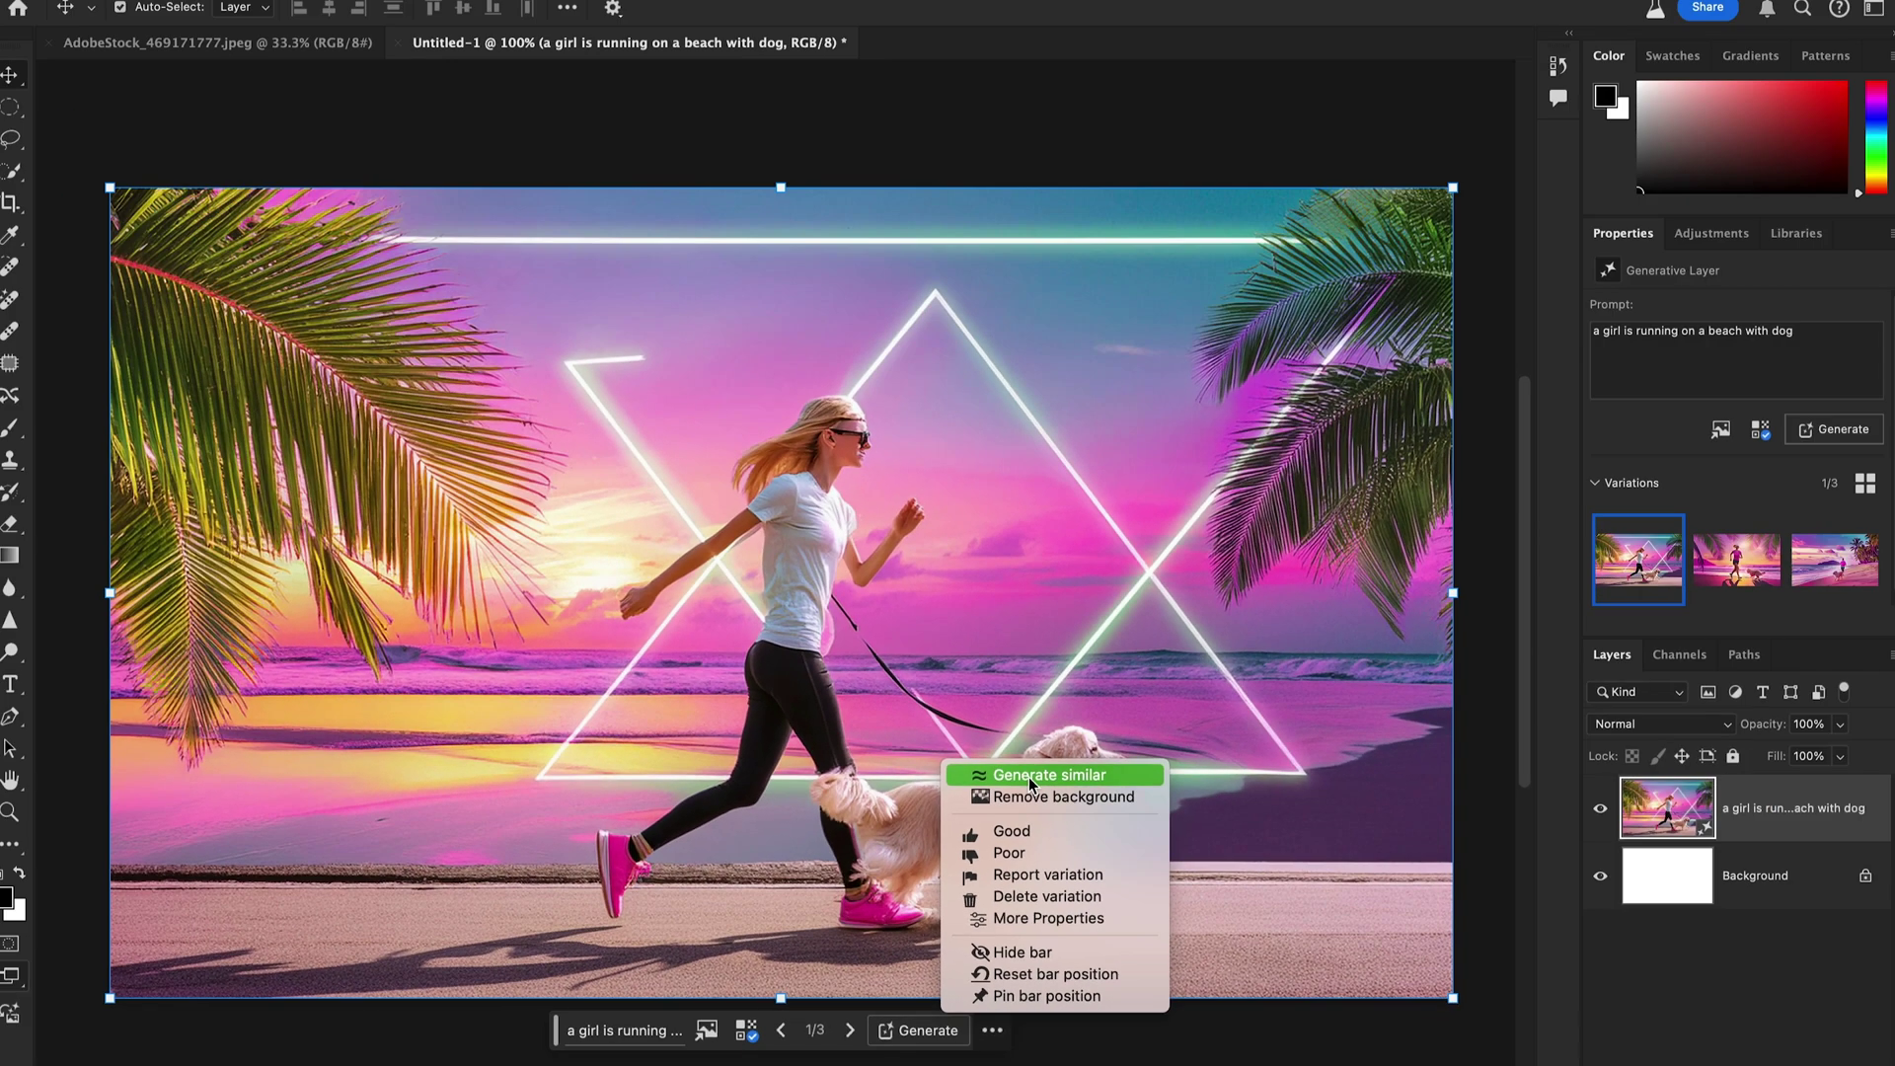
click(1029, 778)
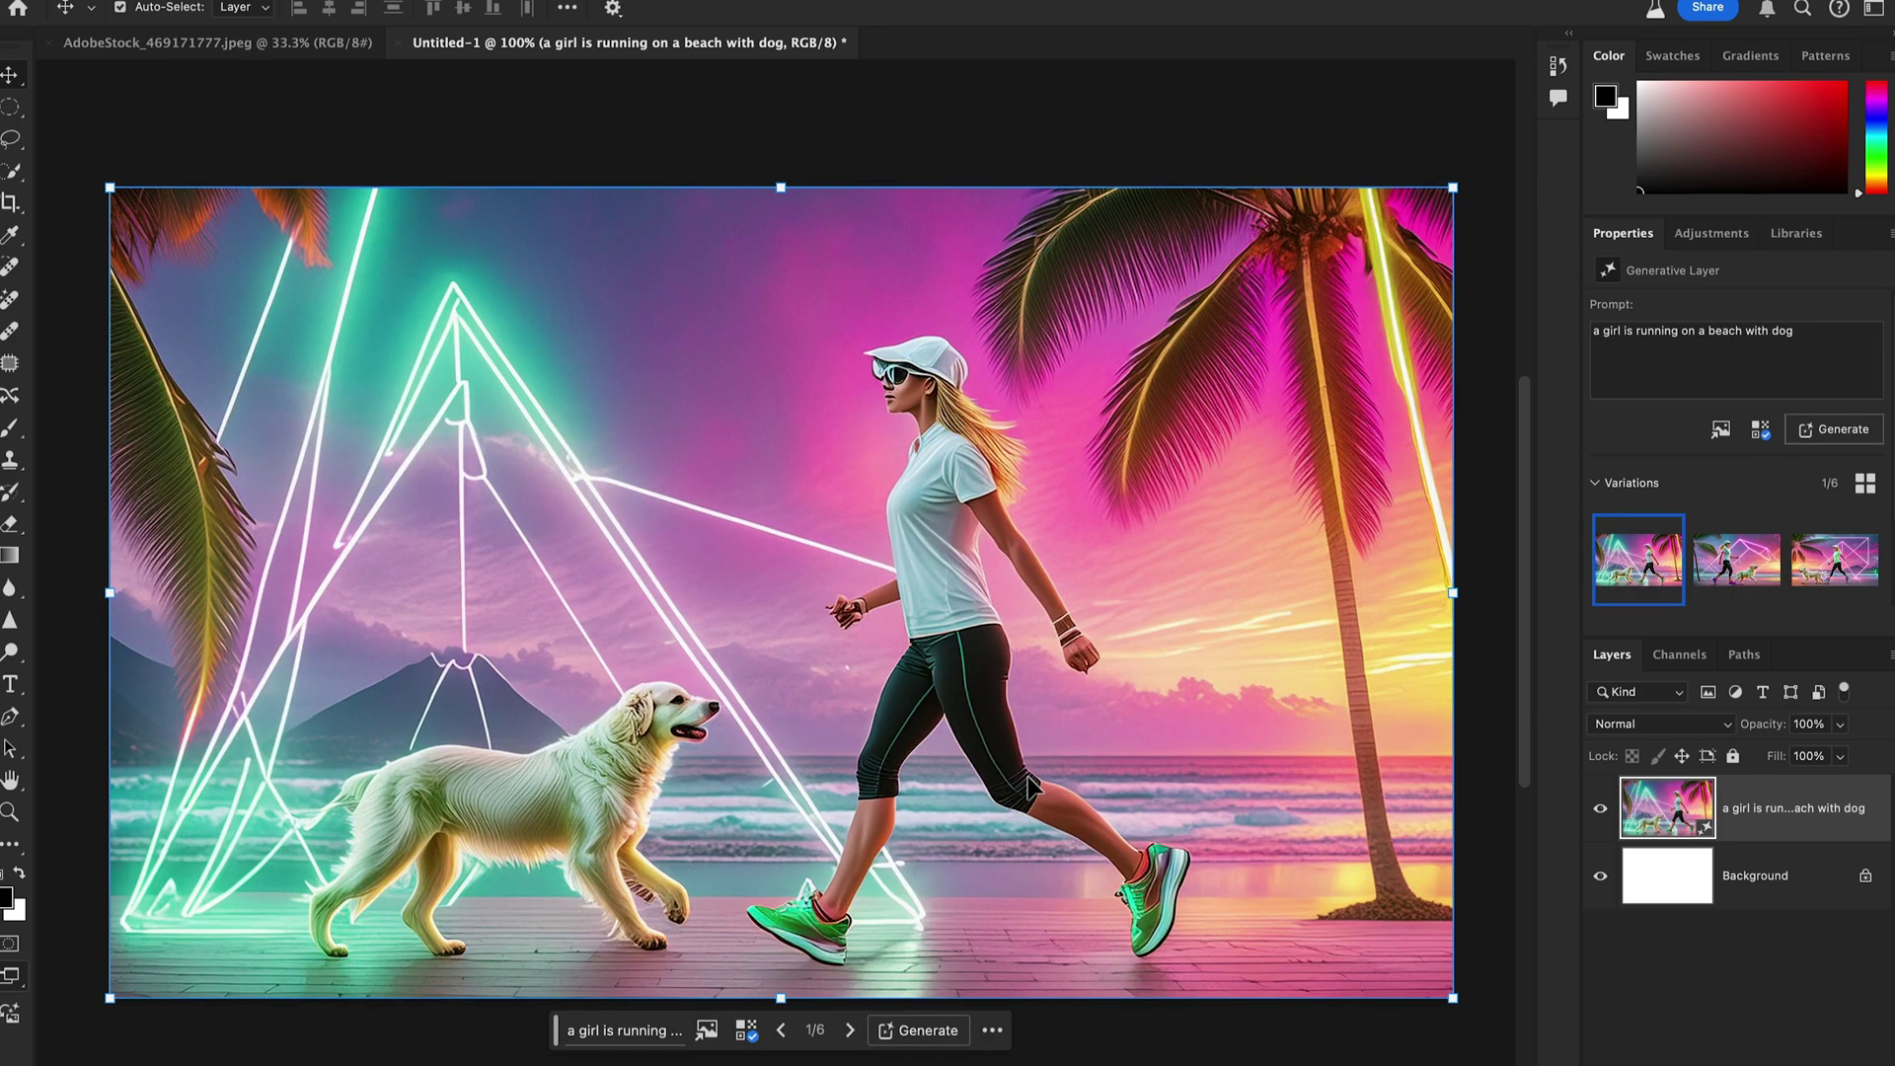
View the second and third of the newly generated similar beach variations and return to the first
scroll(1026, 786, left, 5)
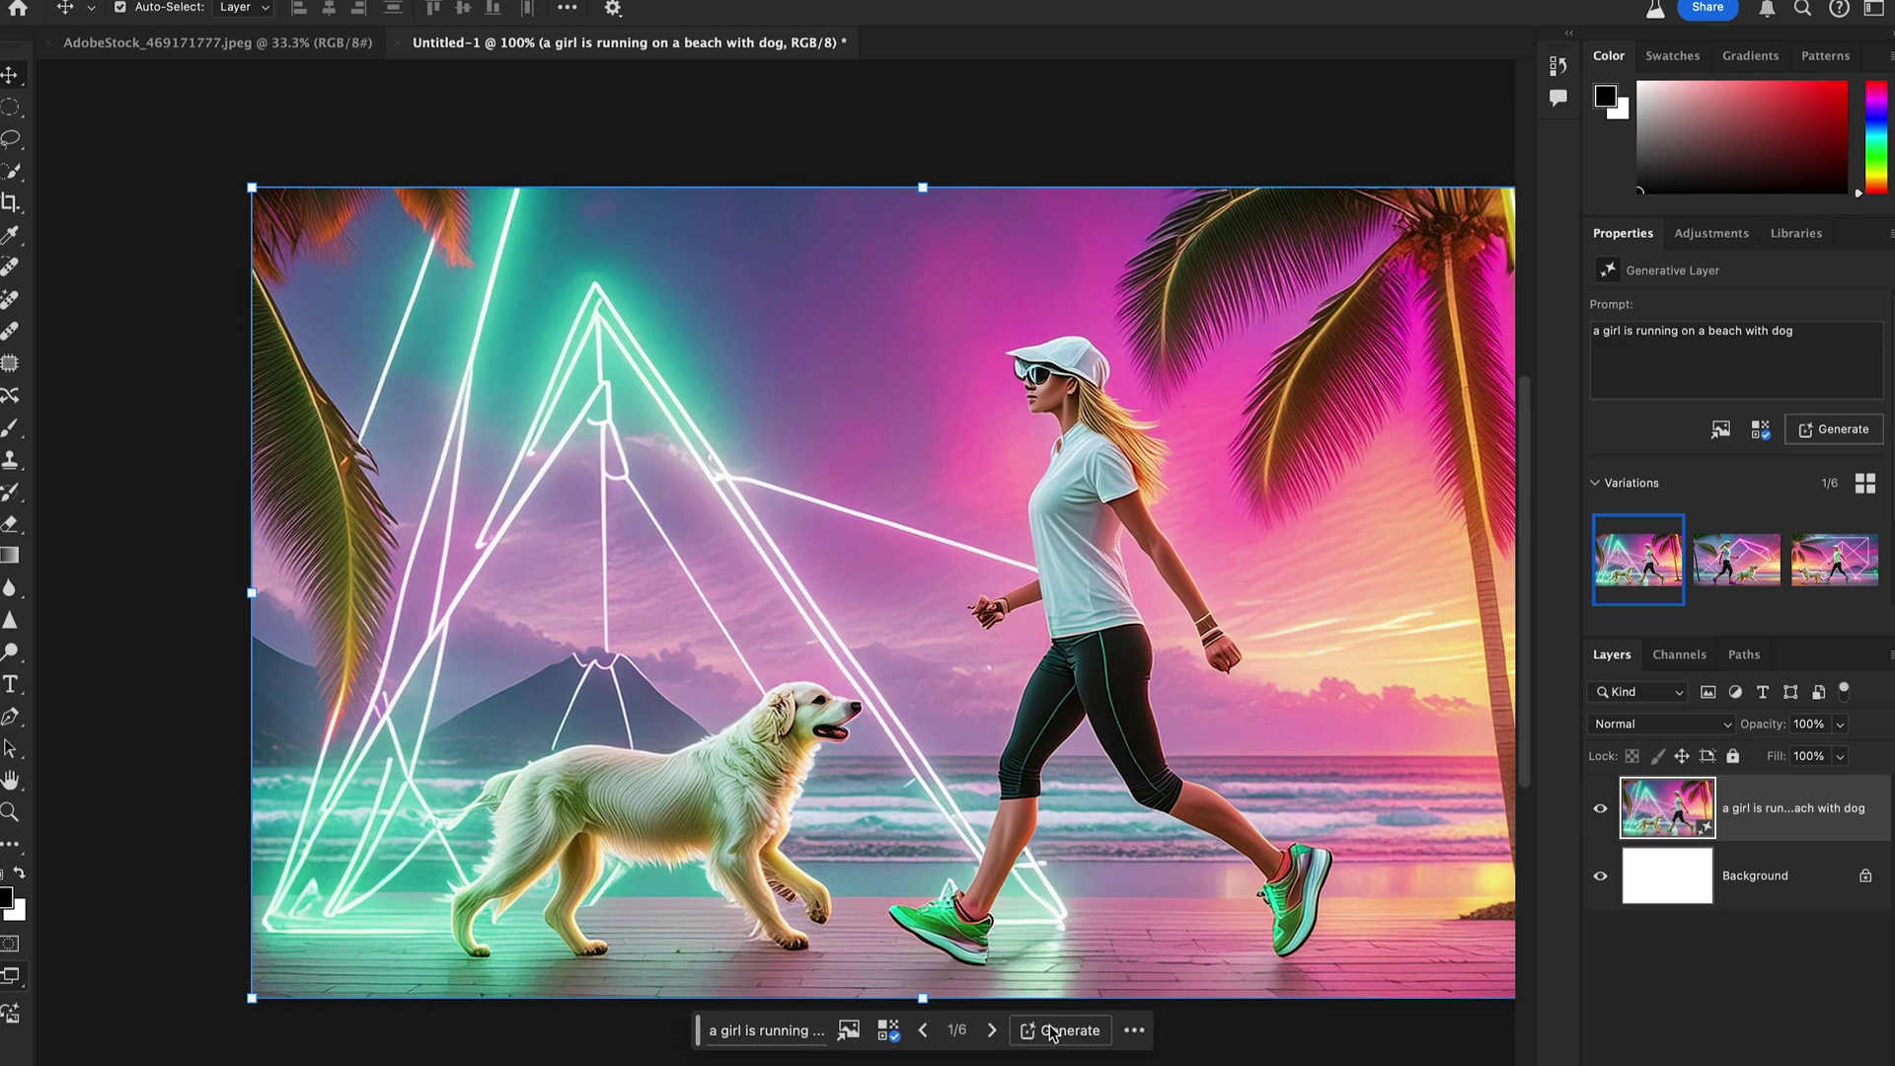
click(991, 1031)
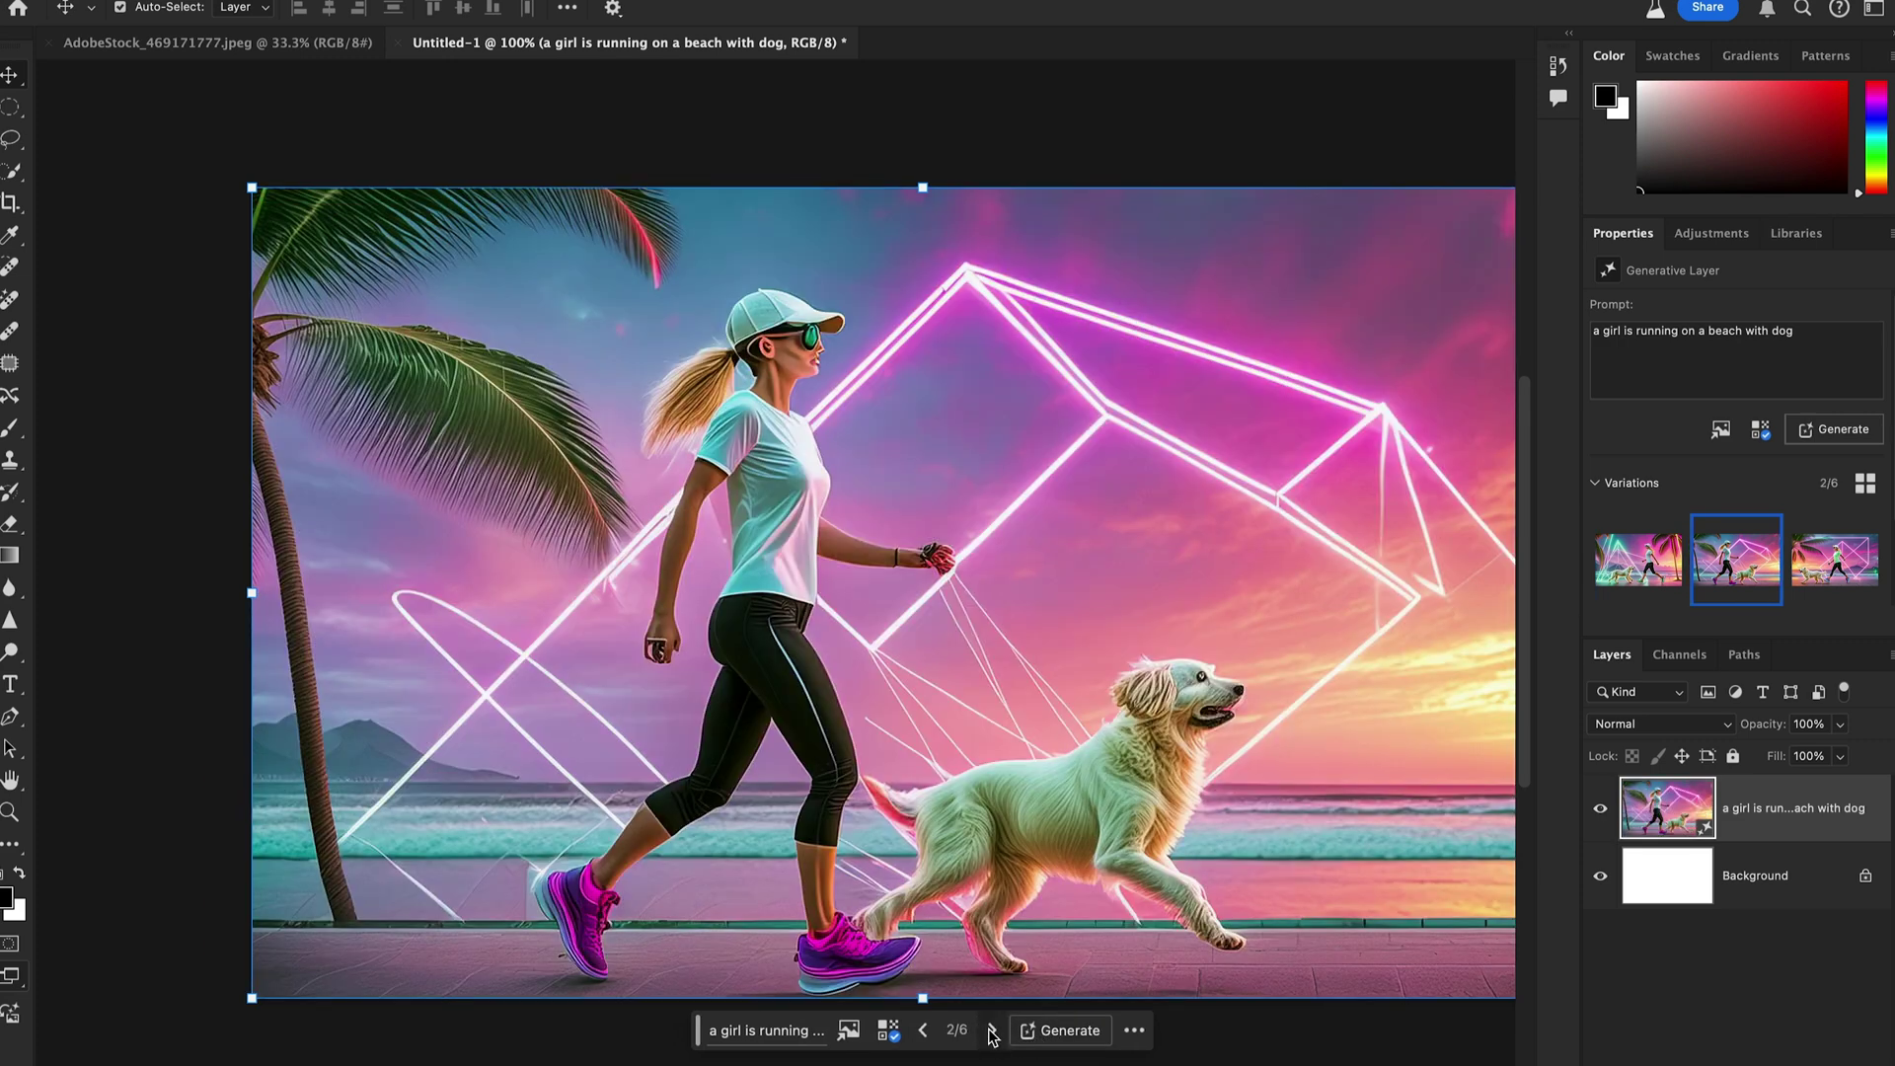
click(992, 1030)
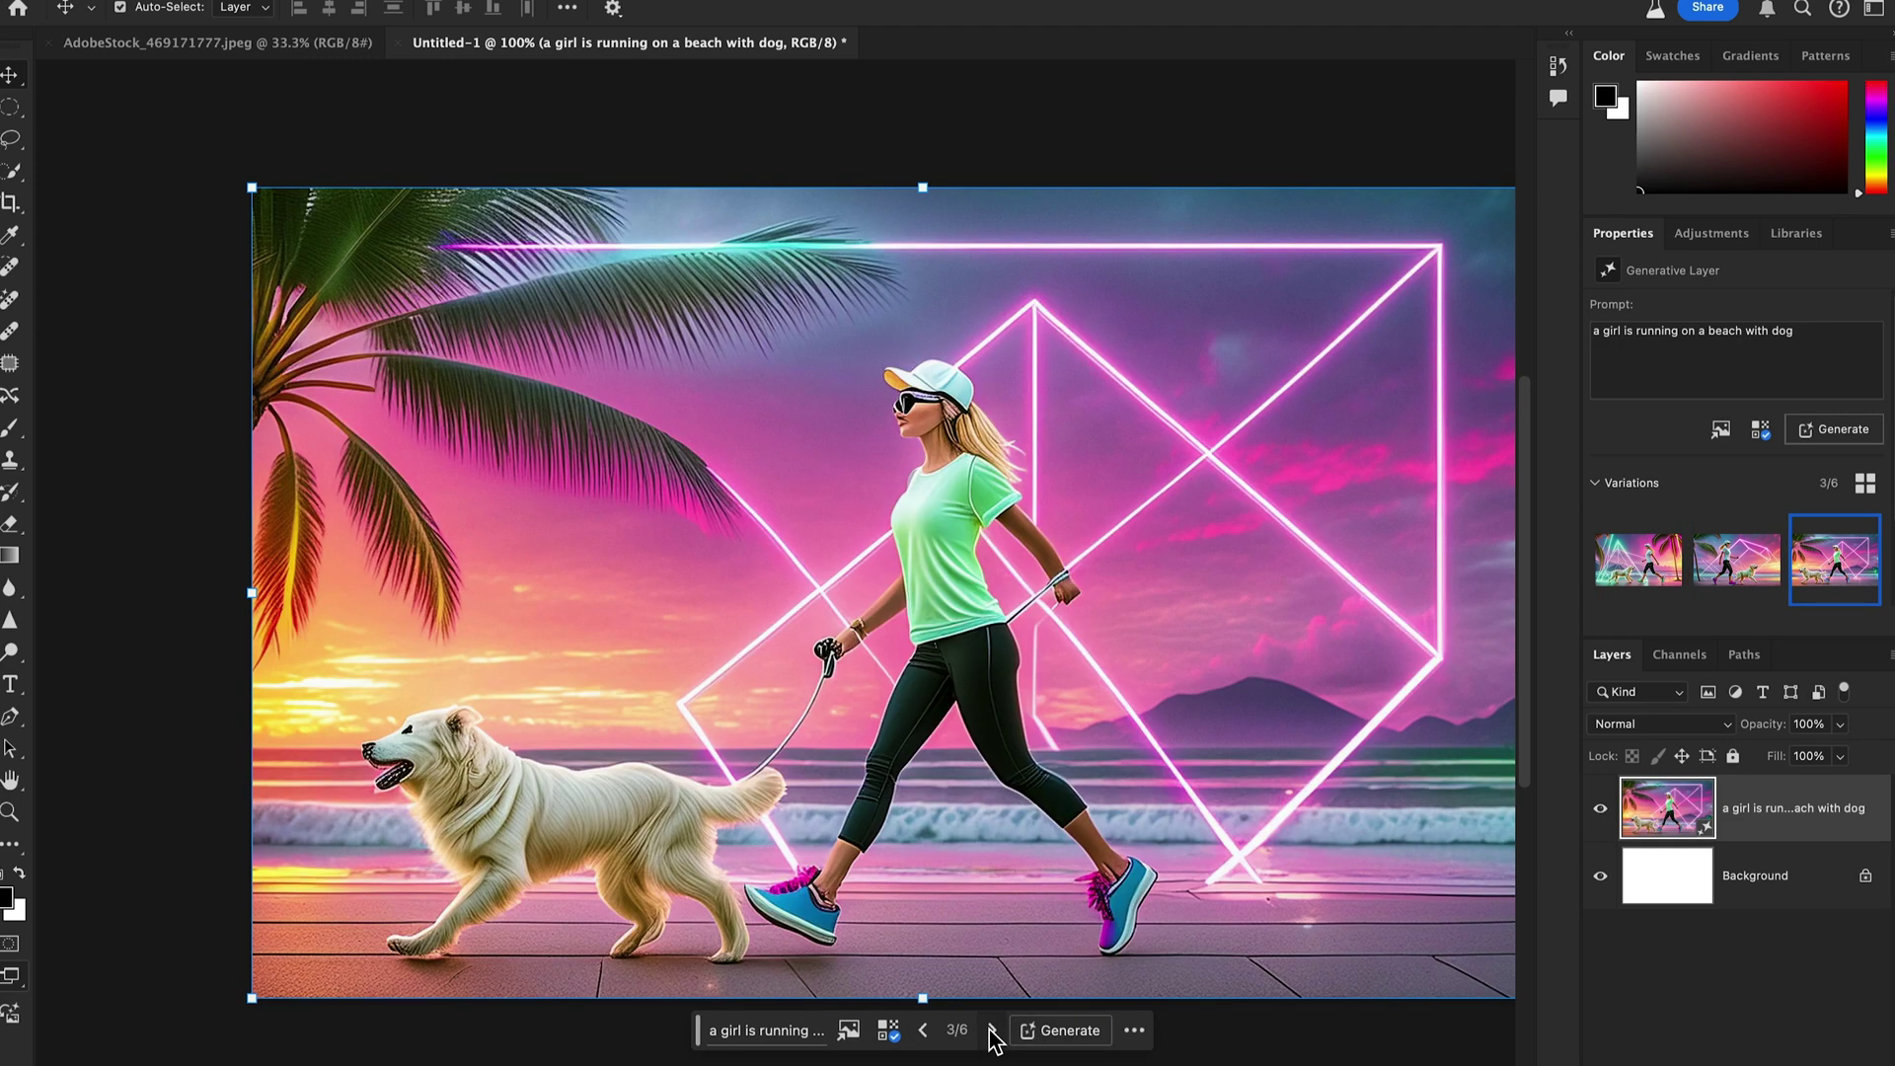
drag(1034, 666, 916, 681)
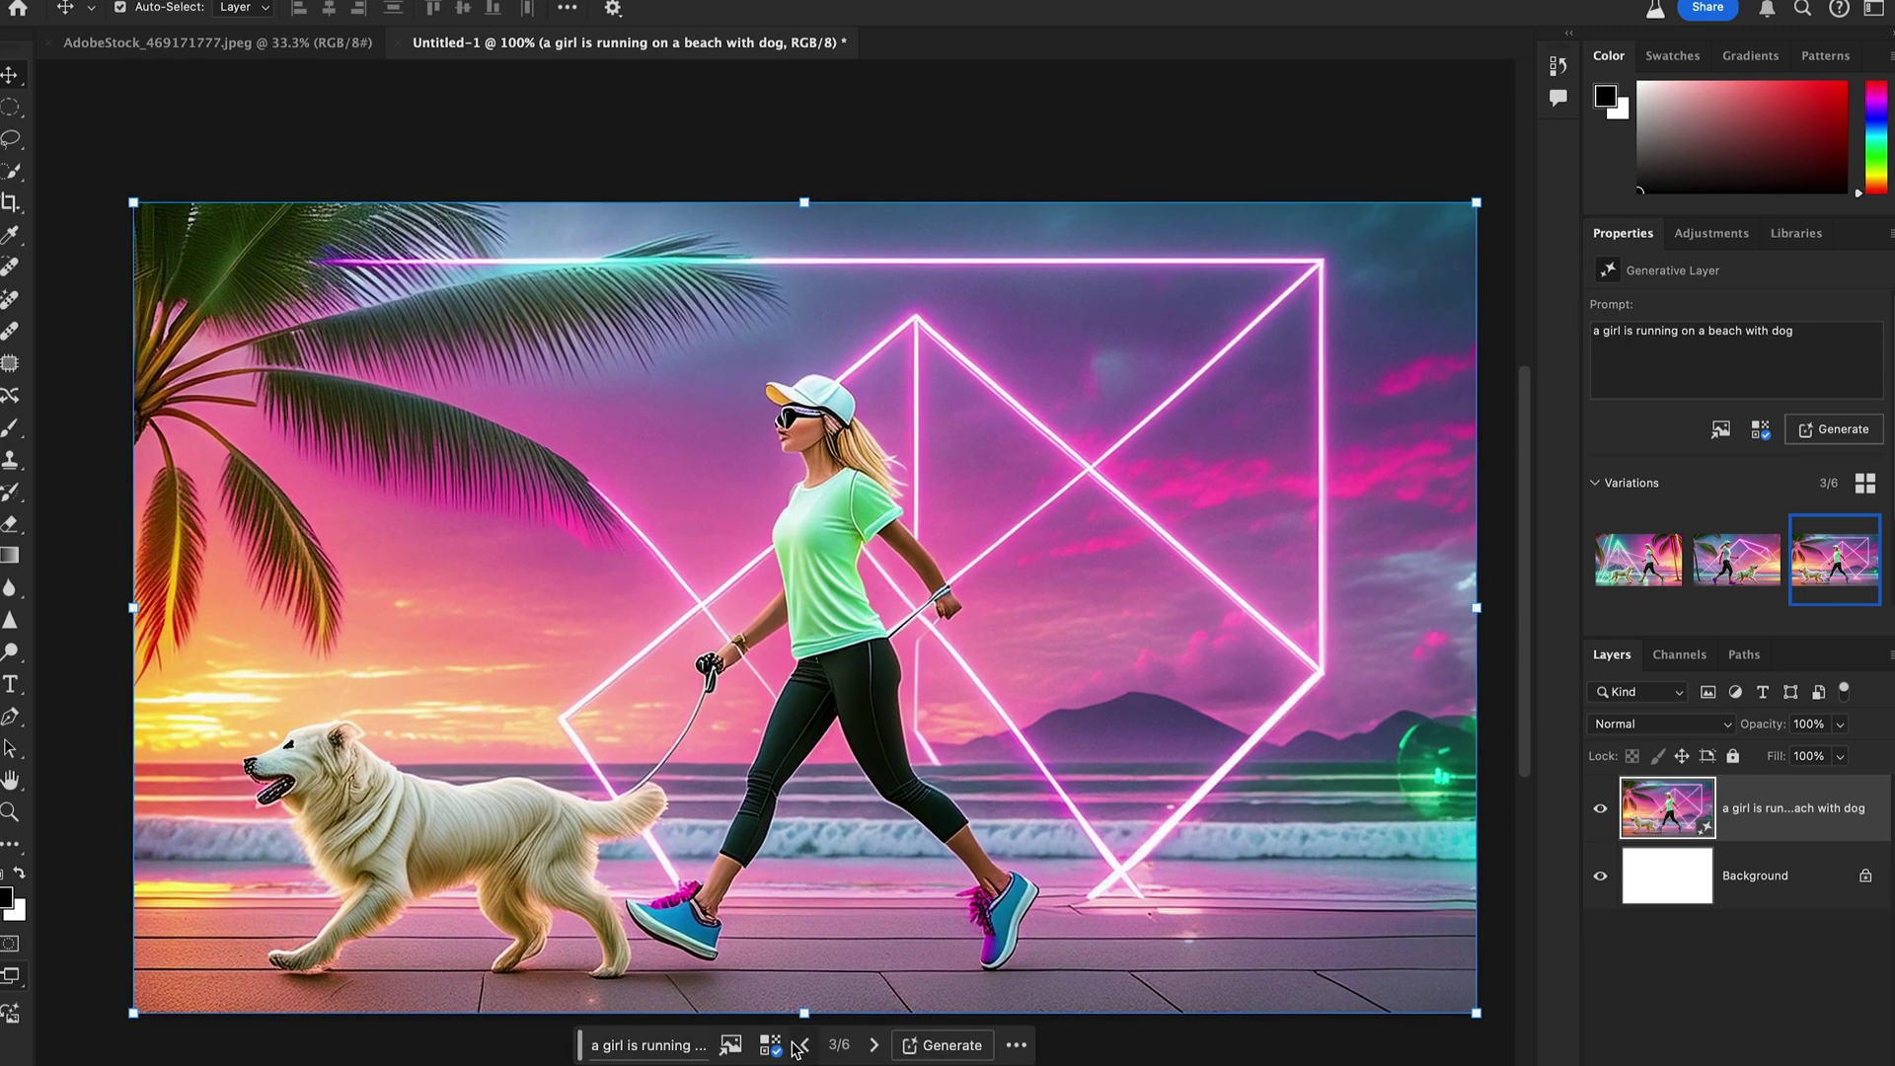
click(805, 1046)
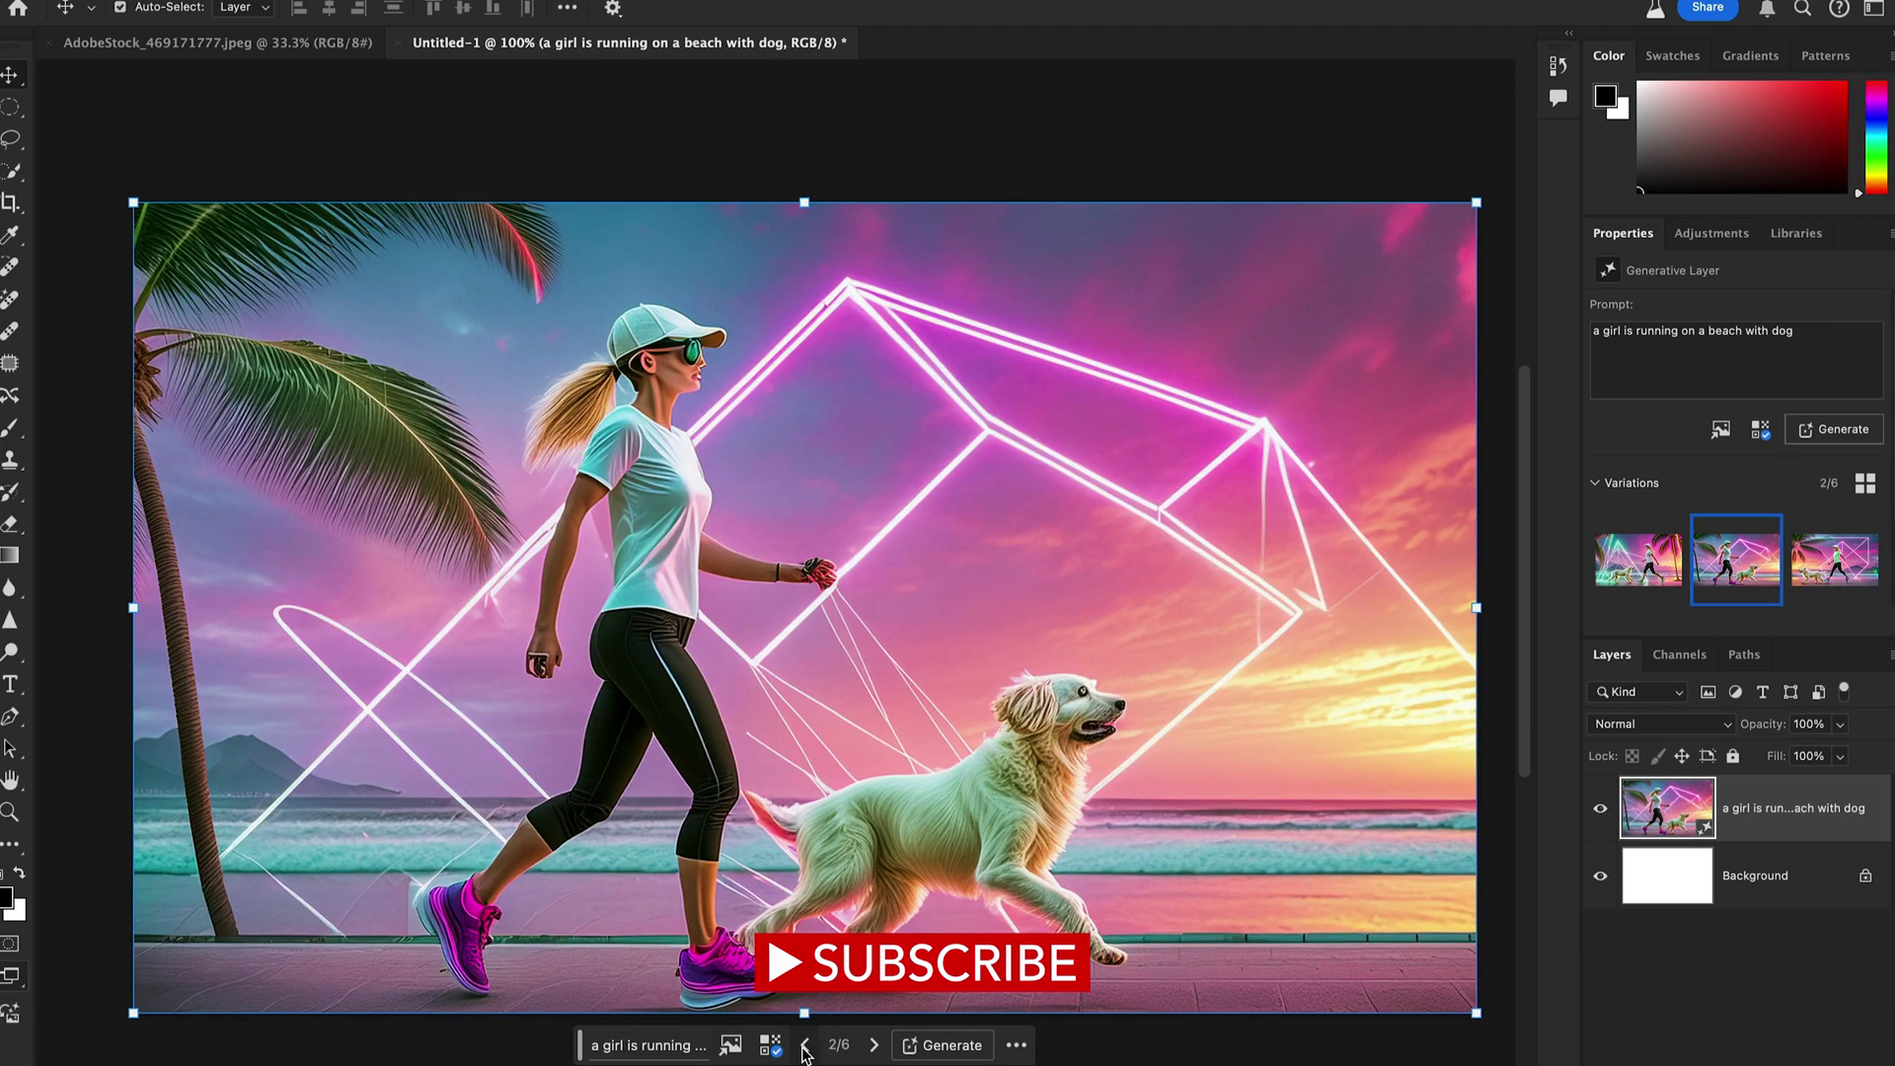
click(805, 1046)
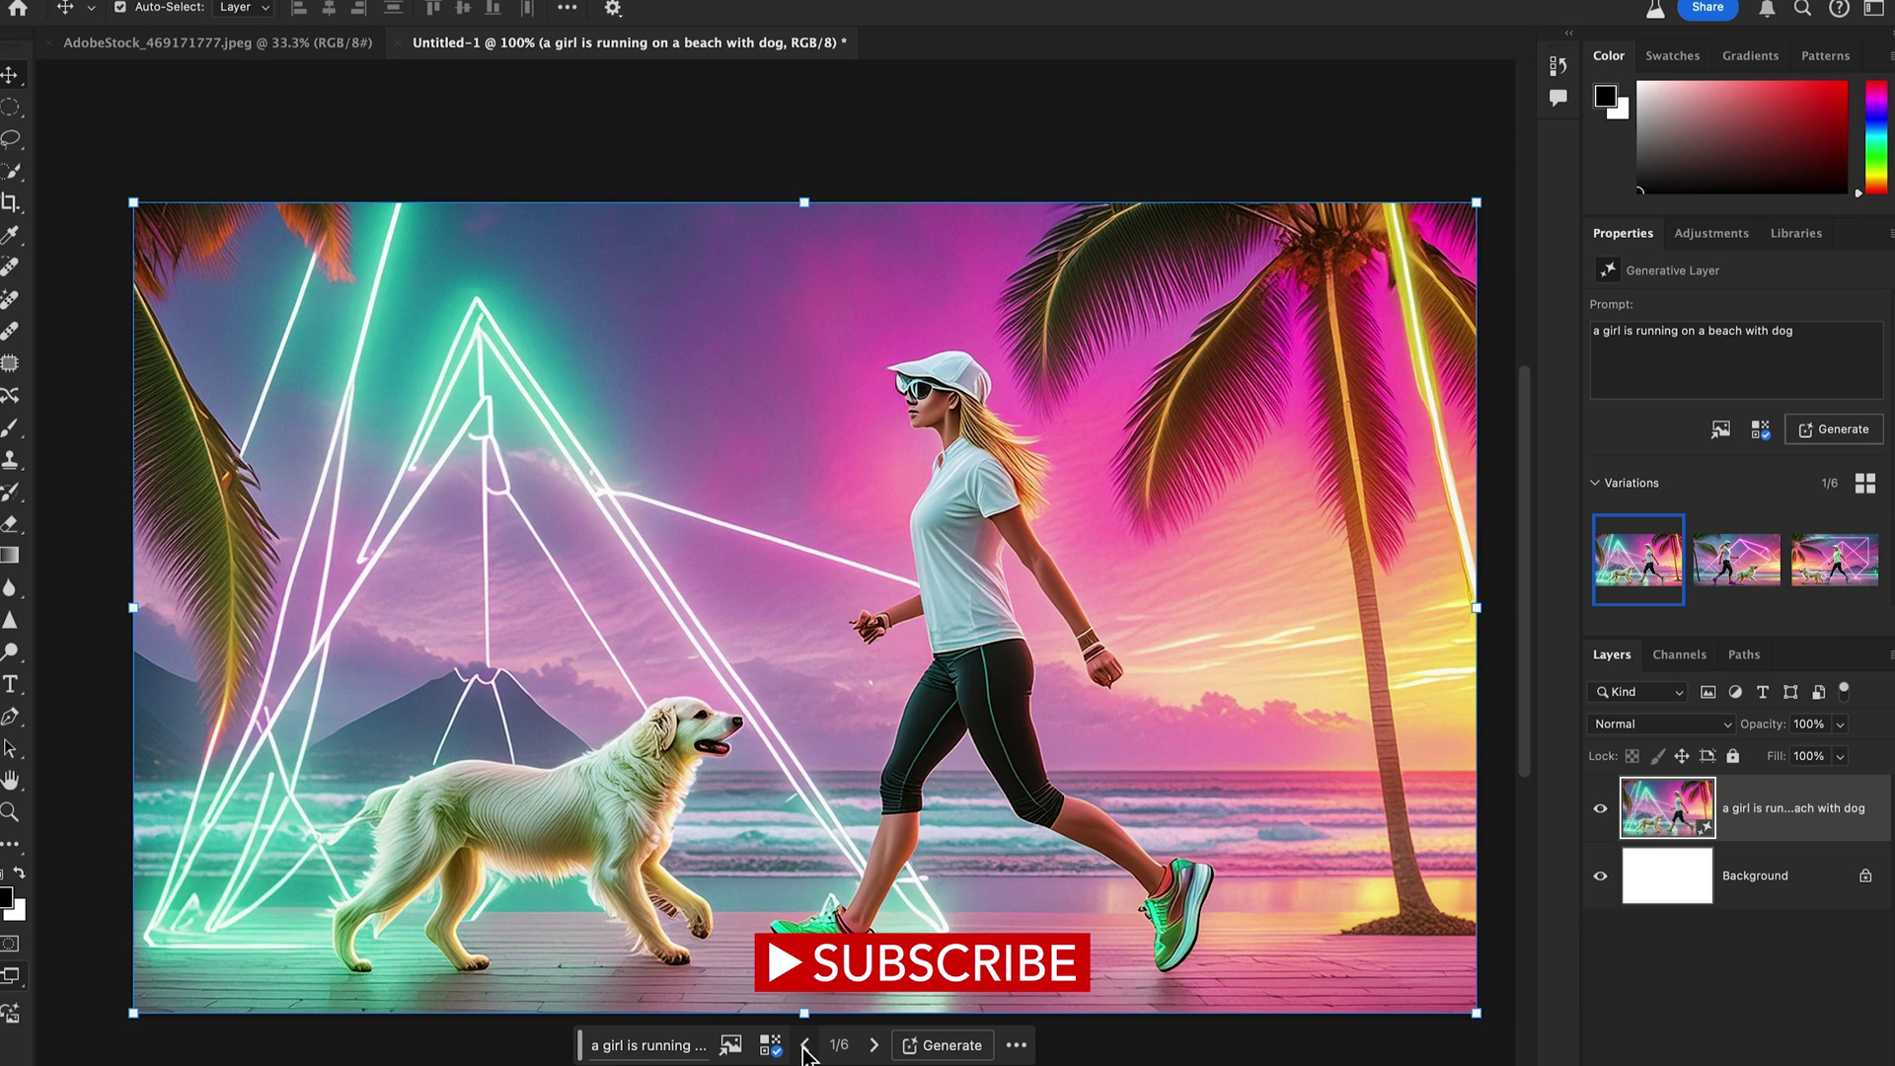